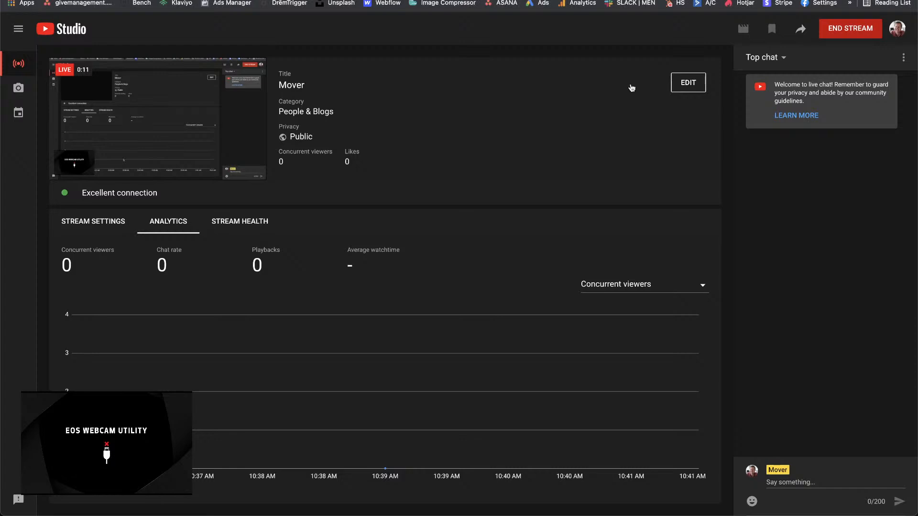
Step: Open the live stream's settings for editing and select its current title text for replacement
click(688, 83)
click(420, 171)
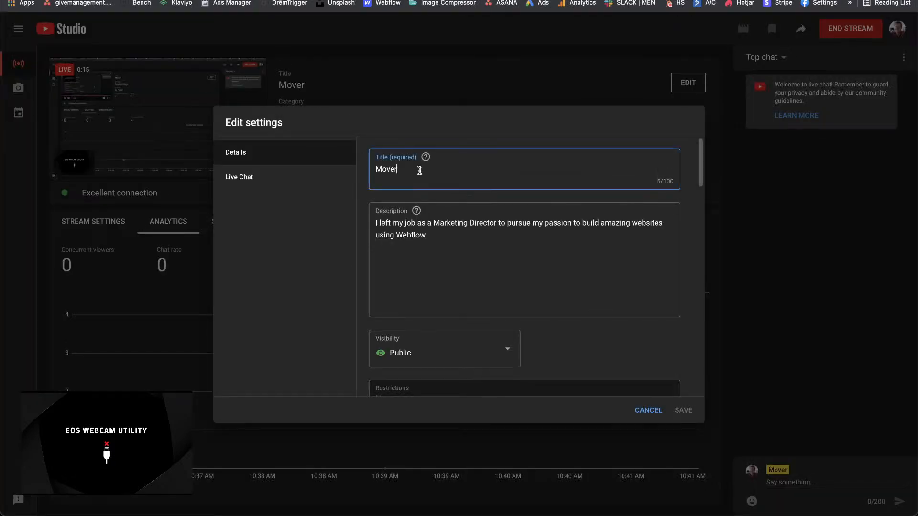
double_click(419, 171)
Step: Enter "RULES and REG's" as the stream title
text(CL)
key(BackSpace)
key(BackSpace)
text(DRE)
key(BackSpace)
key(BackSpace)
key(BackSpace)
text(RULES and REG)
key(BackSpace)
key(BackSpace)
key(BackSpace)
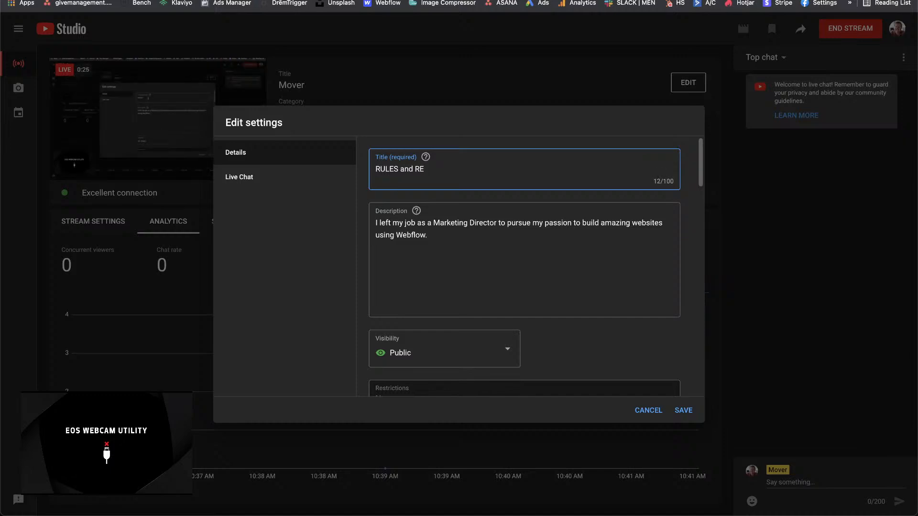
key(BackSpace)
key(BackSpace)
key(BackSpace)
text(and REG's)
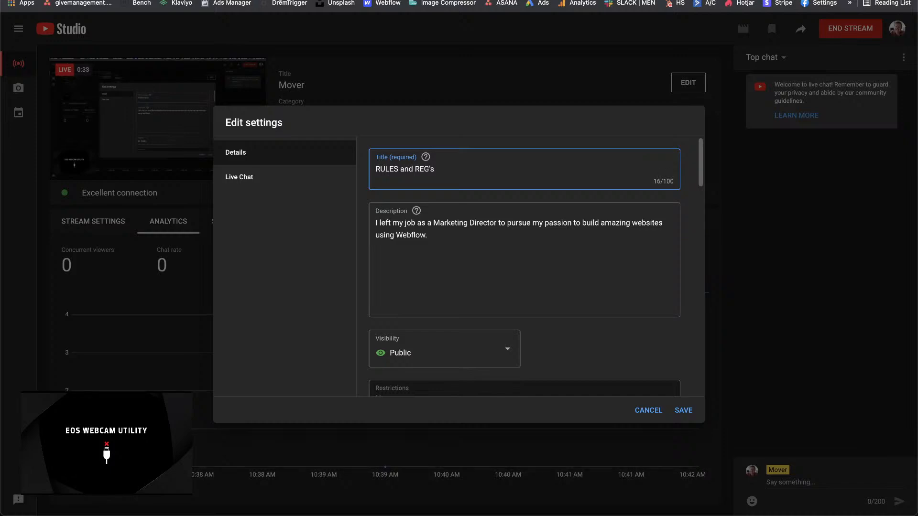
Step: Rework the stream title into "CloneComp - Rules and"
text(- )
text(Clone)
text(Comp)
key(BackSpace)
key(BackSpace)
key(BackSpace)
key(BackSpace)
key(BackSpace)
key(BackSpace)
key(BackSpace)
key(BackSpace)
key(BackSpace)
key(BackSpace)
key(BackSpace)
key(BackSpace)
key(BackSpace)
key(BackSpace)
key(BackSpace)
key(BackSpace)
key(BackSpace)
key(BackSpace)
key(BackSpace)
key(BackSpace)
key(BackSpace)
key(BackSpace)
key(BackSpace)
key(BackSpace)
key(BackSpace)
key(BackSpace)
text(CloneComp)
text(- Rules and)
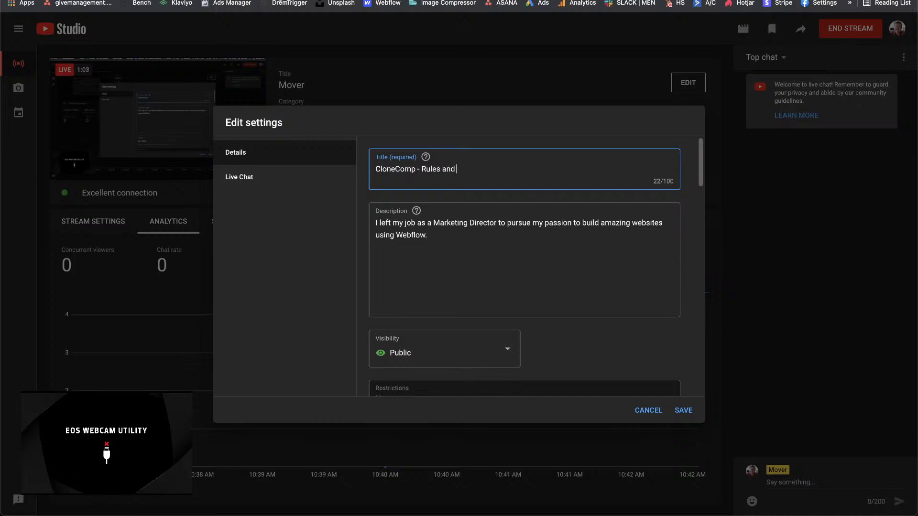
Step: Check the YouTube home page in a separate tab, looking over the listed videos, and return to the stream settings
key(super+t)
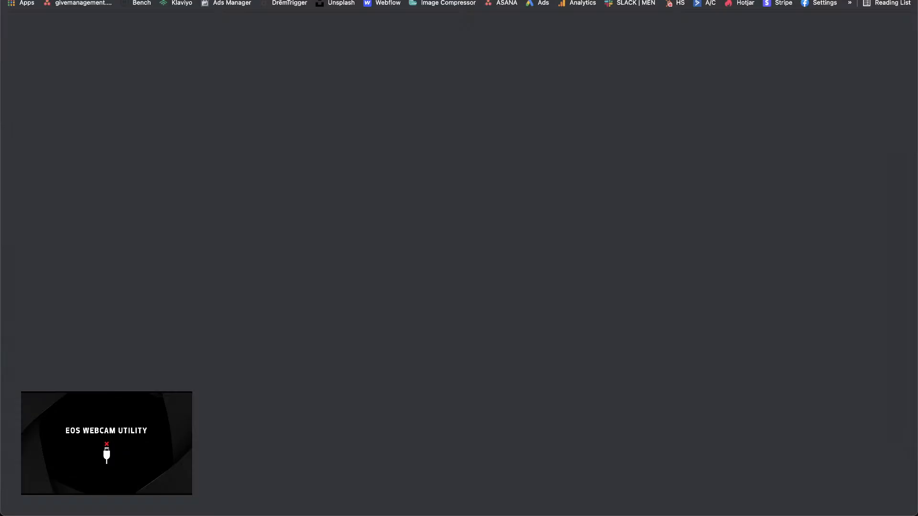
text(you)
key(Return)
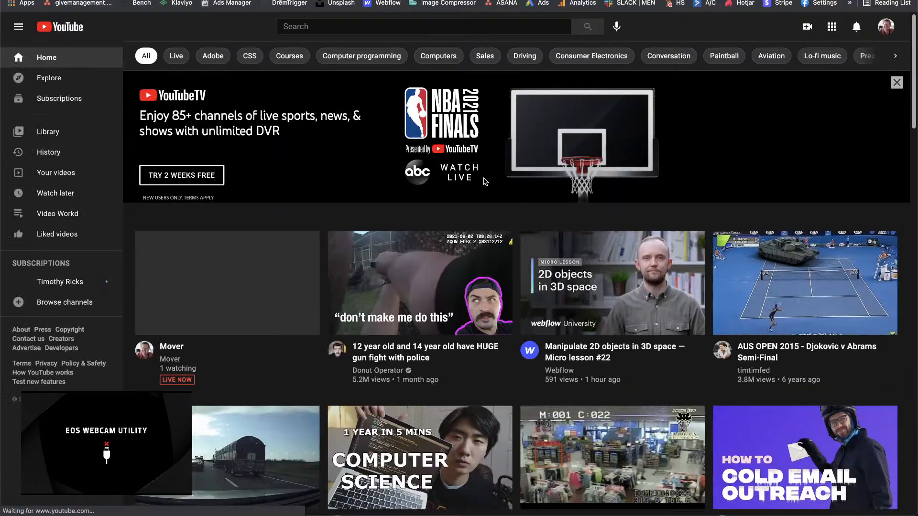
scroll(507, 365, down, 1)
scroll(508, 367, down, 1)
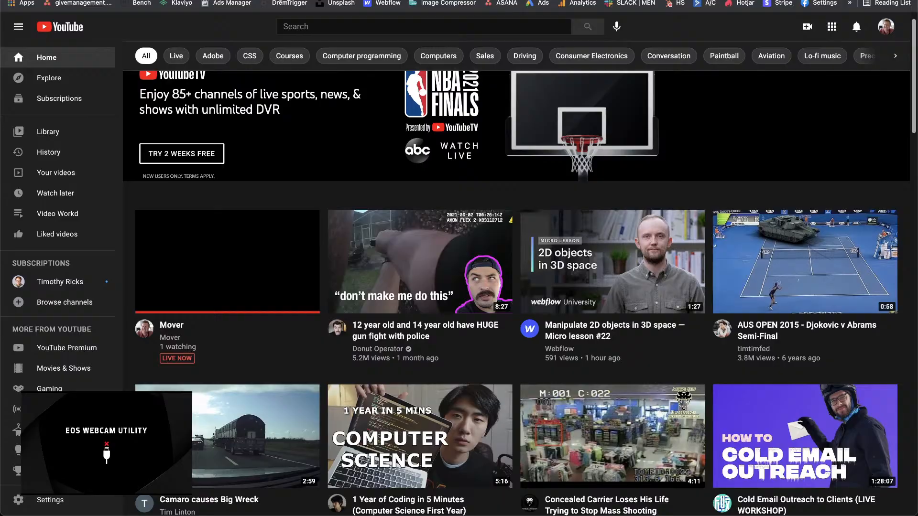
click(319, 0)
double_click(414, 173)
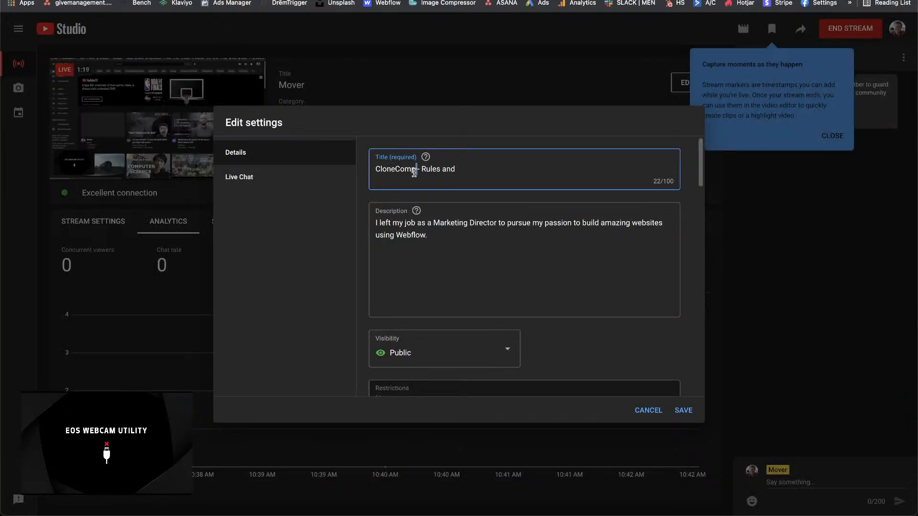
triple_click(414, 173)
text(Wa)
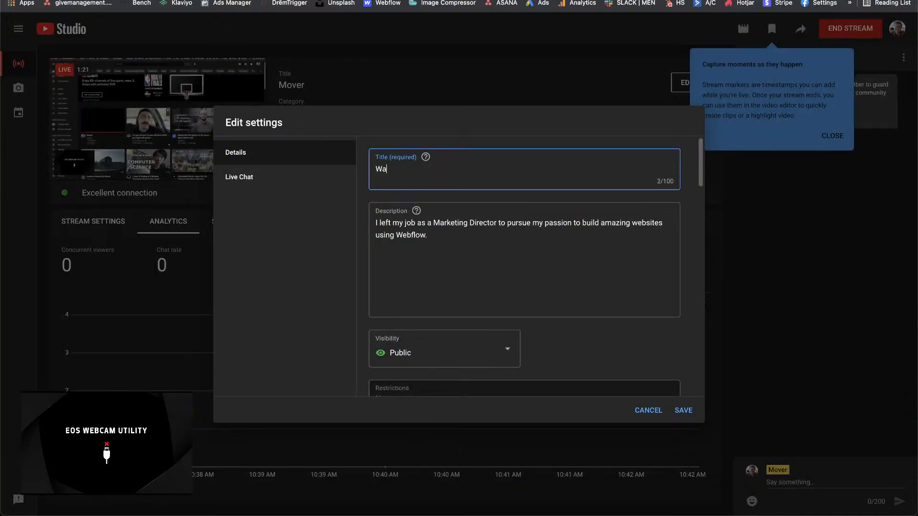
key(BackSpace)
key(BackSpace)
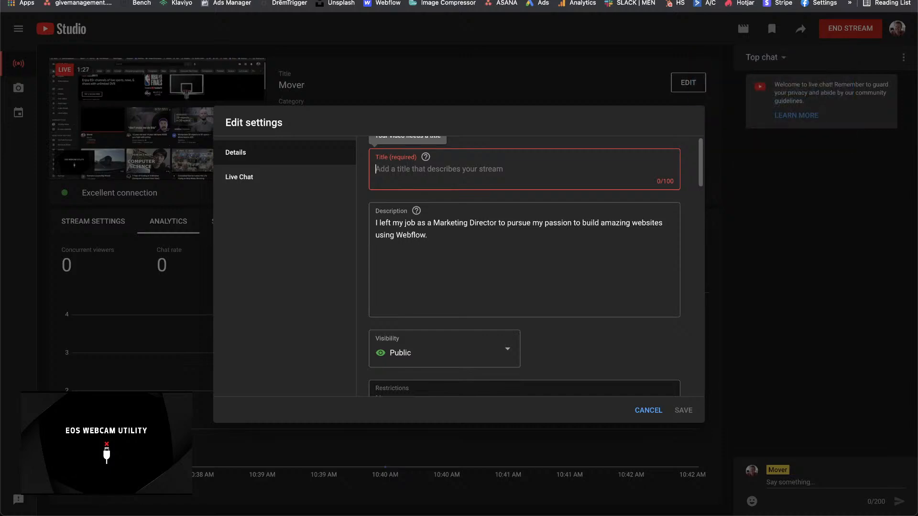
text(Understa)
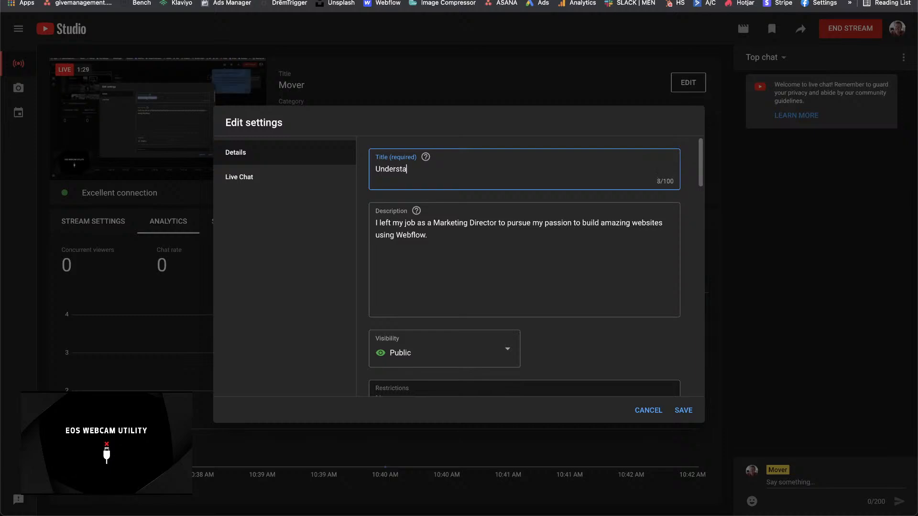
text(nding)
key(BackSpace)
key(BackSpace)
key(BackSpace)
key(BackSpace)
key(BackSpace)
key(BackSpace)
key(BackSpace)
key(BackSpace)
key(BackSpace)
key(BackSpace)
key(BackSpace)
key(BackSpace)
key(BackSpace)
Step: Set the stream title to "LIVE - watching the overview of rules - CloneComp"
text(Live)
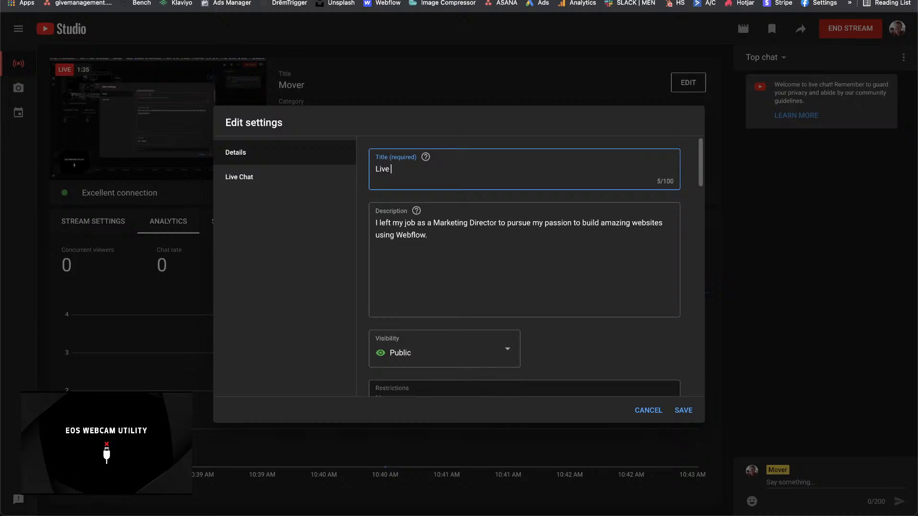
key(BackSpace)
key(BackSpace)
text(VE - watching the rules and)
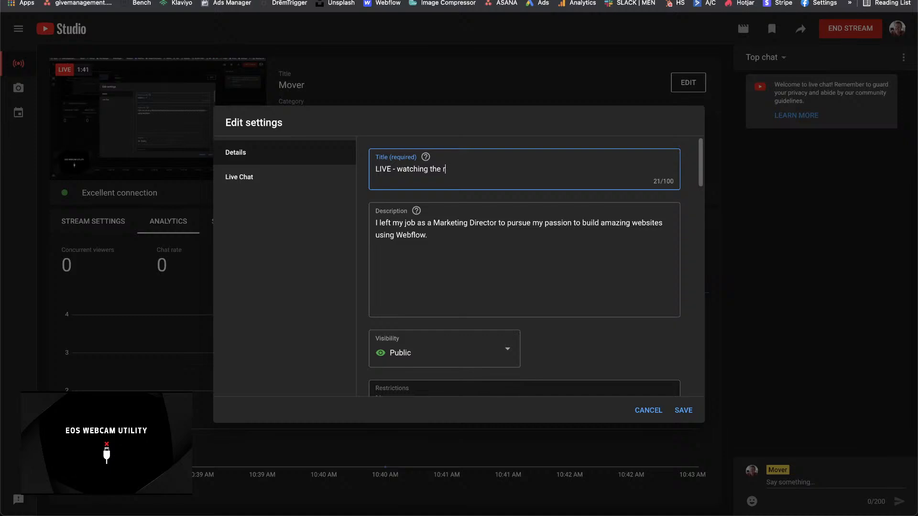
key(BackSpace)
key(BackSpace)
key(BackSpace)
key(BackSpace)
key(BackSpace)
key(BackSpace)
key(BackSpace)
key(BackSpace)
key(BackSpace)
text(overview of rules - CloneComp)
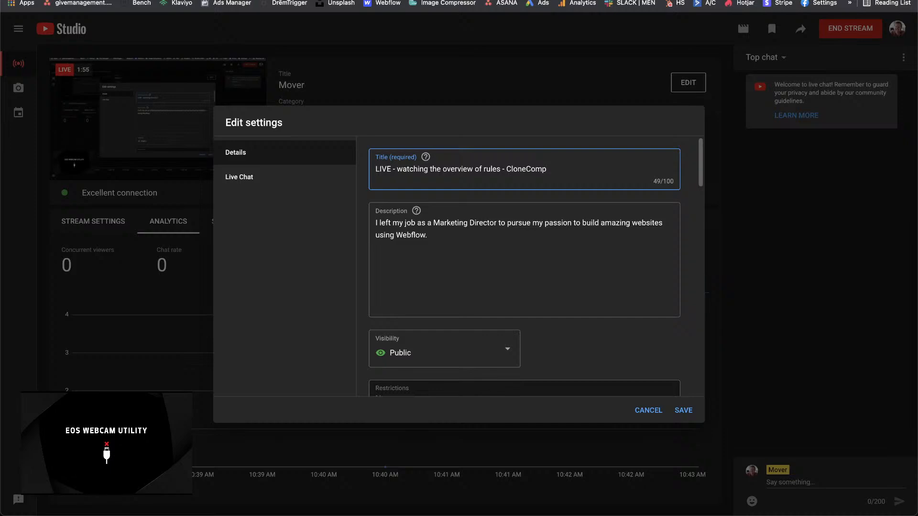
Step: Insert several blank lines above the existing description paragraph and place the cursor on the first empty line
click(465, 261)
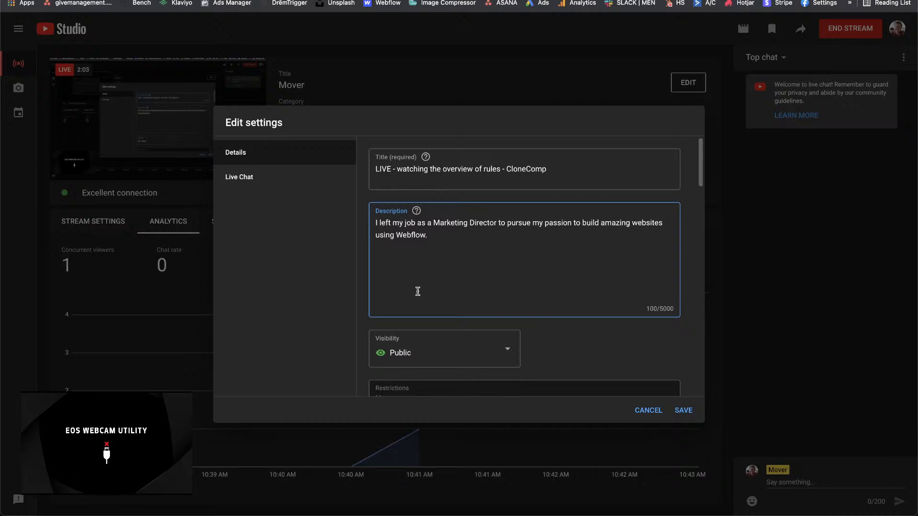
key(Return)
key(Return)
key(Return)
key(Return)
key(Up)
key(Up)
key(Up)
key(Up)
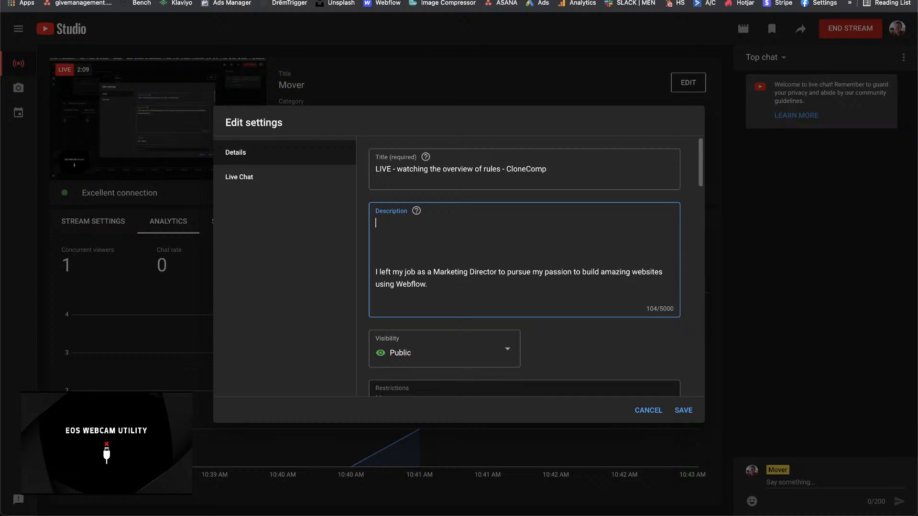
Step: Begin the description with "Watching the CloneComp overview of rules and discussing"
text(Watching the CloneComp r)
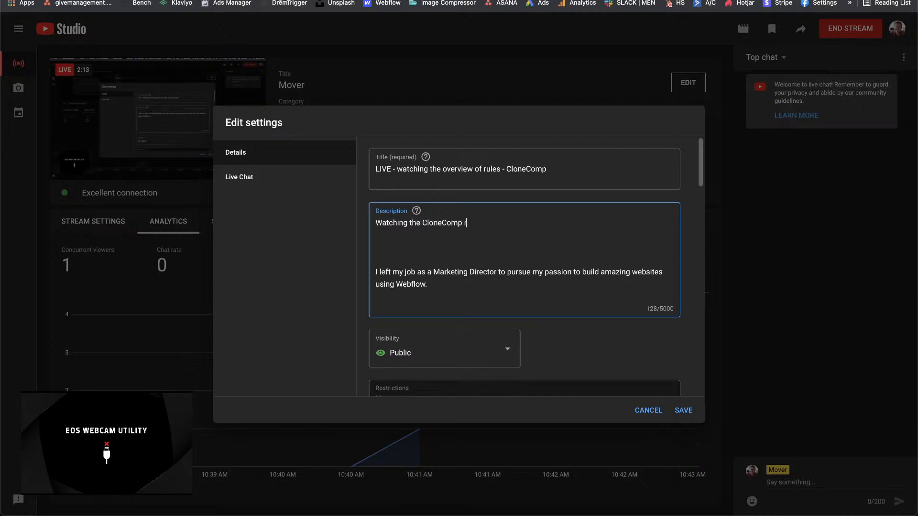
text(ules and)
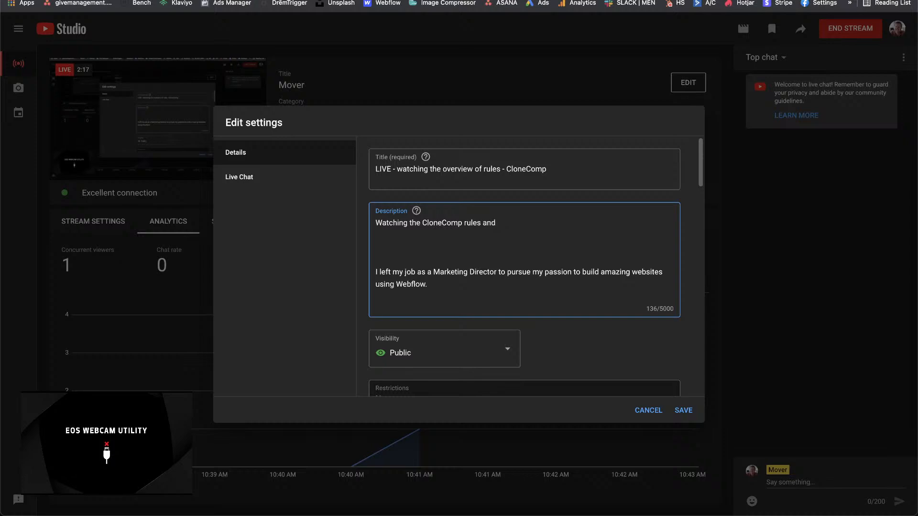
key(BackSpace)
key(BackSpace)
key(BackSpace)
key(BackSpace)
key(BackSpace)
key(BackSpace)
key(BackSpace)
key(BackSpace)
key(BackSpace)
text(overview of rules and disc)
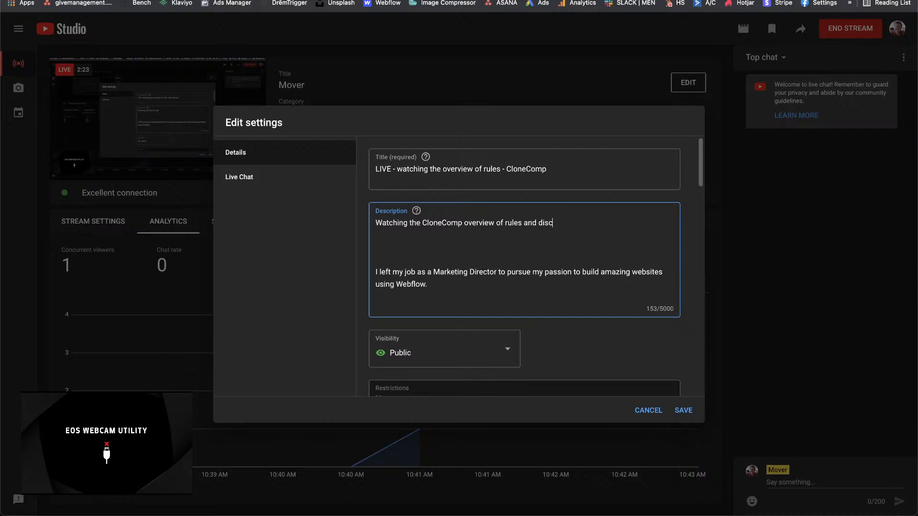
text(ussing )
text(the various ap)
text(proache)
Step: Complete the description's opening sentence with "the various approaches and strategies to place better."
key(BackSpace)
key(BackSpace)
key(BackSpace)
key(BackSpace)
text(ch)
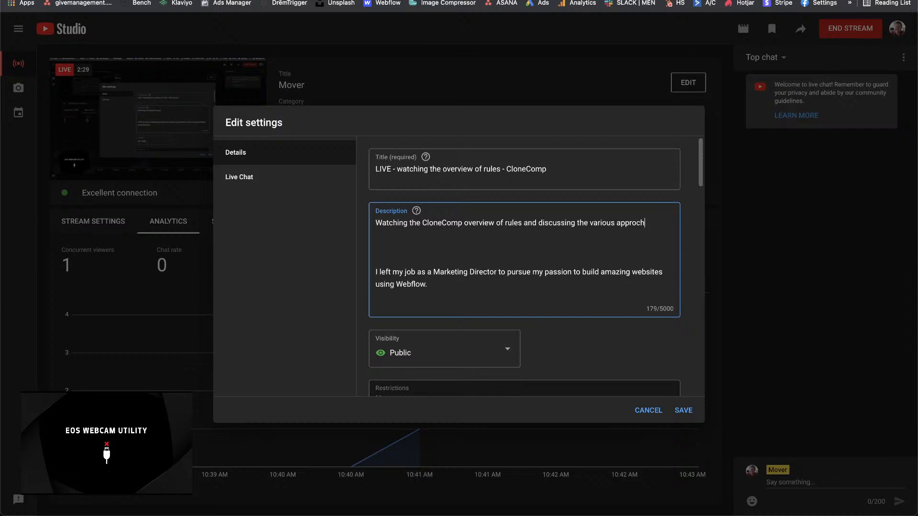
text(es and s)
key(BackSpace)
key(BackSpace)
key(BackSpace)
key(BackSpace)
key(BackSpace)
key(BackSpace)
key(BackSpace)
key(BackSpace)
key(BackSpace)
key(BackSpace)
key(BackSpace)
text(oaches a)
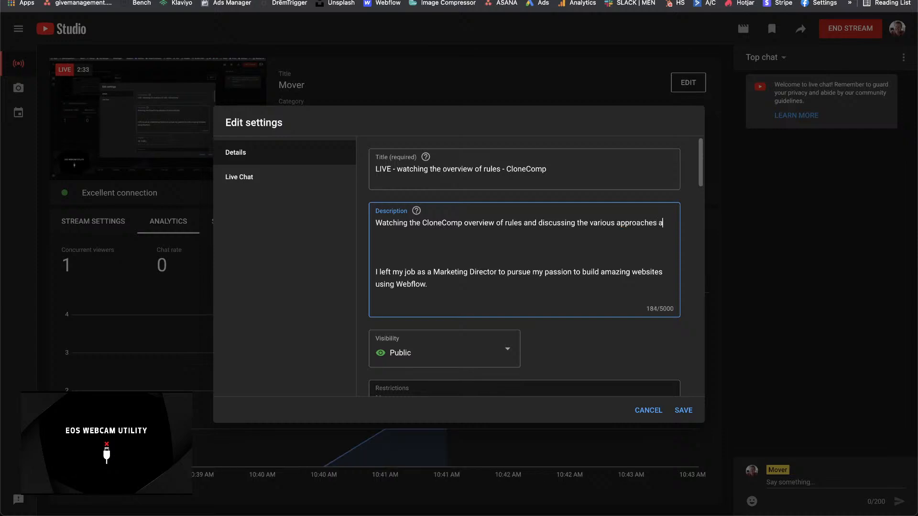
text(nd strategies )
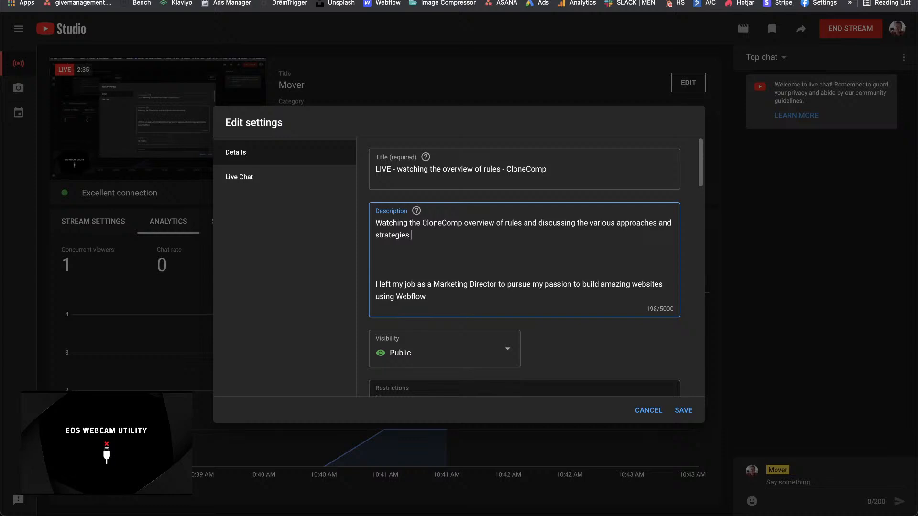
text(to place better)
Step: Put a hyphen and a space in front of the paragraph starting "I left my job as a Marketing Director"
click(382, 261)
key(Down)
key(Down)
text(*)
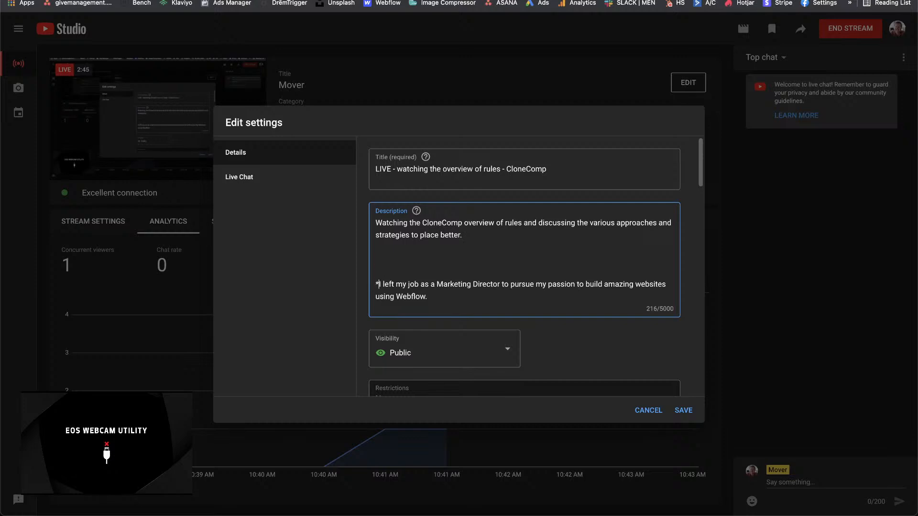
key(Right)
key(Down)
key(Right)
key(Right)
key(Left)
key(Left)
key(BackSpace)
text(_)
key(BackSpace)
text(-)
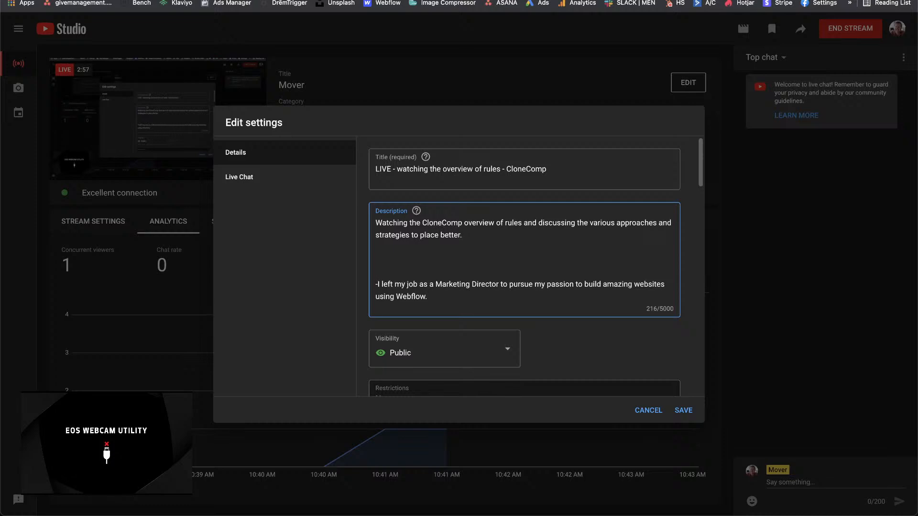
key(BackSpace)
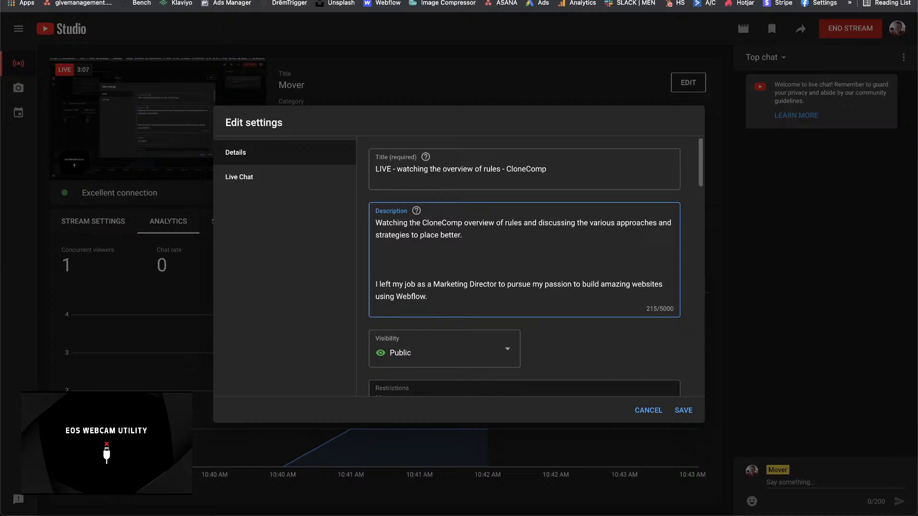
text(-)
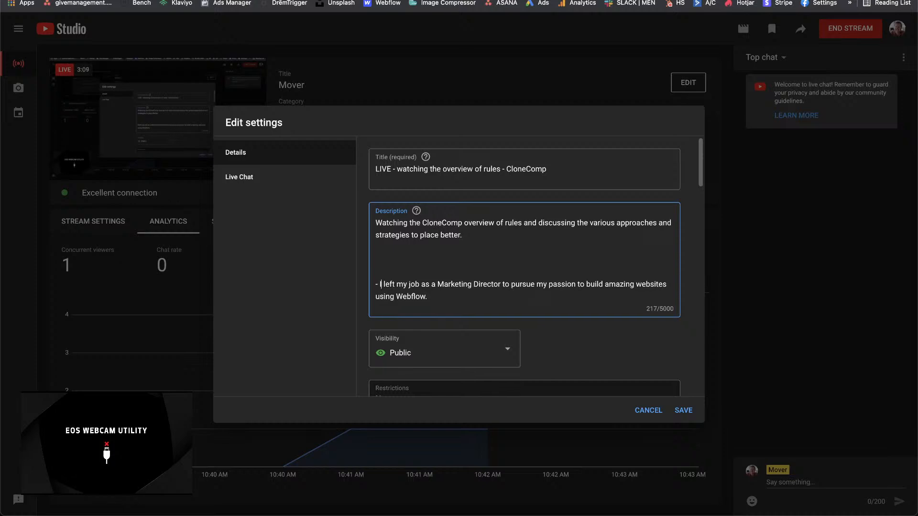
click(386, 296)
key(Return)
text(-)
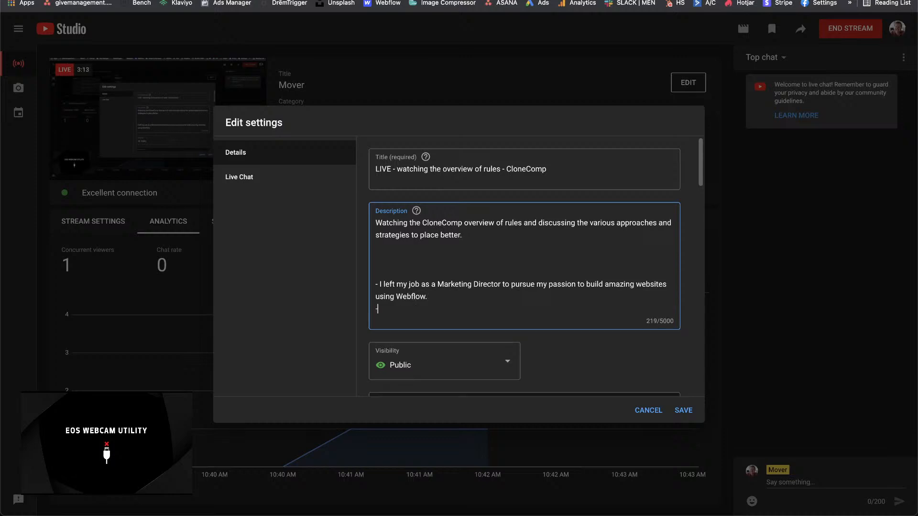
text(Follow)
text(-allong as )
text(I)
key(BackSpace)
key(BackSpace)
key(BackSpace)
key(BackSpace)
key(BackSpace)
key(BackSpace)
key(BackSpace)
key(BackSpace)
key(BackSpace)
key(BackSpace)
key(BackSpace)
key(BackSpace)
key(BackSpace)
key(BackSpace)
key(BackSpace)
key(BackSpace)
key(BackSpace)
key(BackSpace)
key(BackSpace)
key(BackSpace)
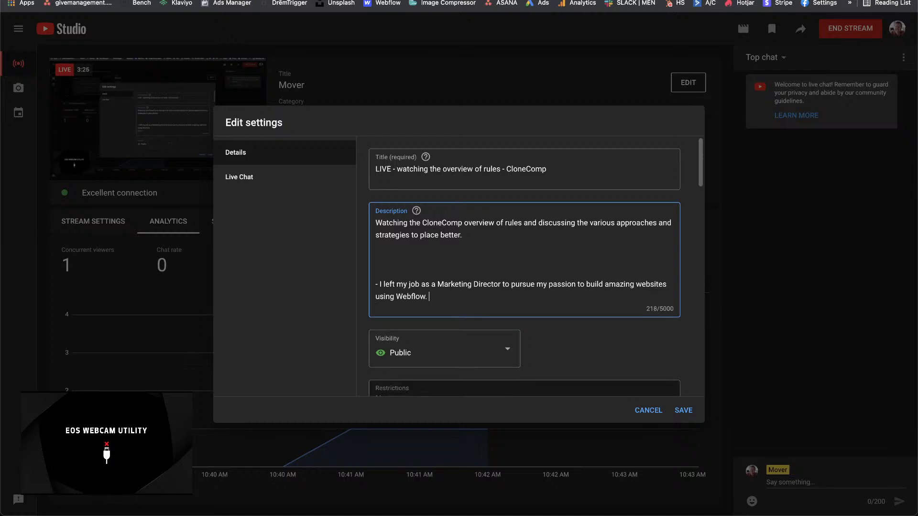
Step: Continue the Webflow paragraph with "Follow as I increase my knowledge, challenge my skills and try"
text(Follw me)
key(BackSpace)
key(BackSpace)
key(BackSpace)
key(BackSpace)
text(ow as I pur)
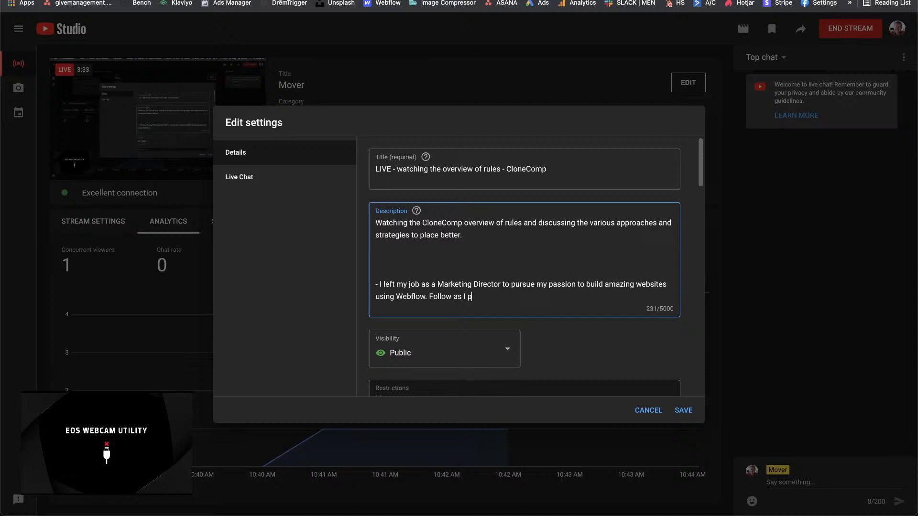
key(BackSpace)
key(BackSpace)
text(increase my knowledge, challange o)
key(BackSpace)
key(BackSpace)
key(BackSpace)
key(BackSpace)
key(BackSpace)
key(BackSpace)
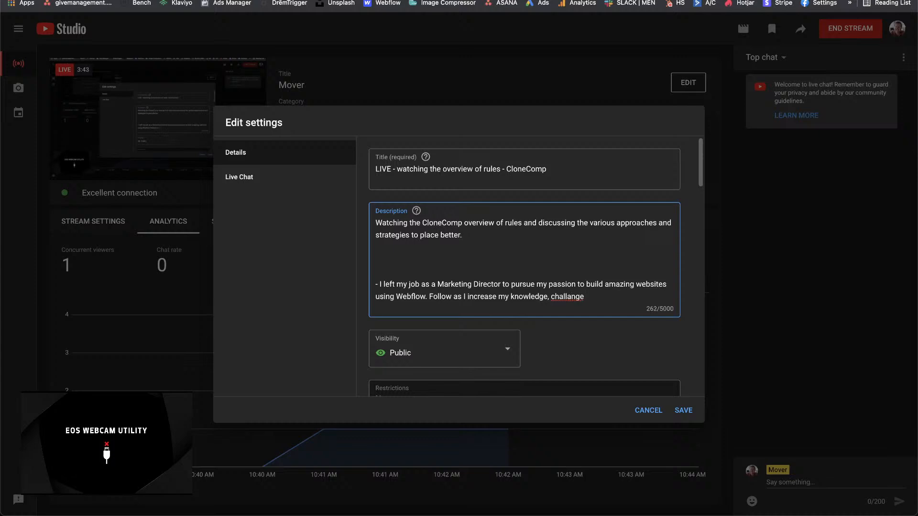
text(enge my skills and try to absorb as much )
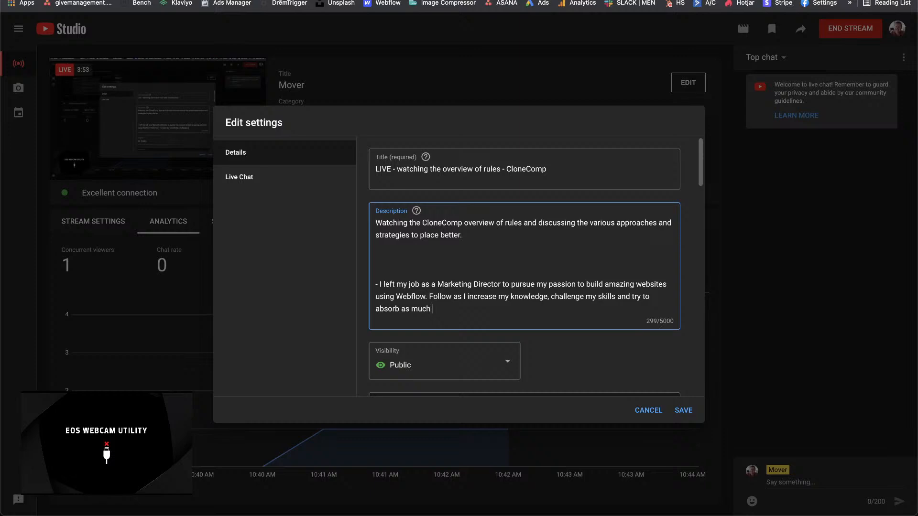
text(as I can from the creative web )
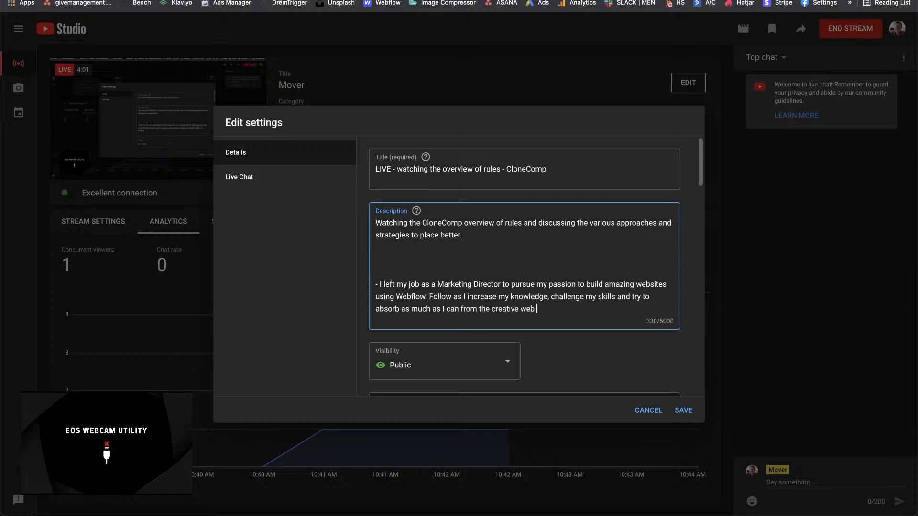
text(deve)
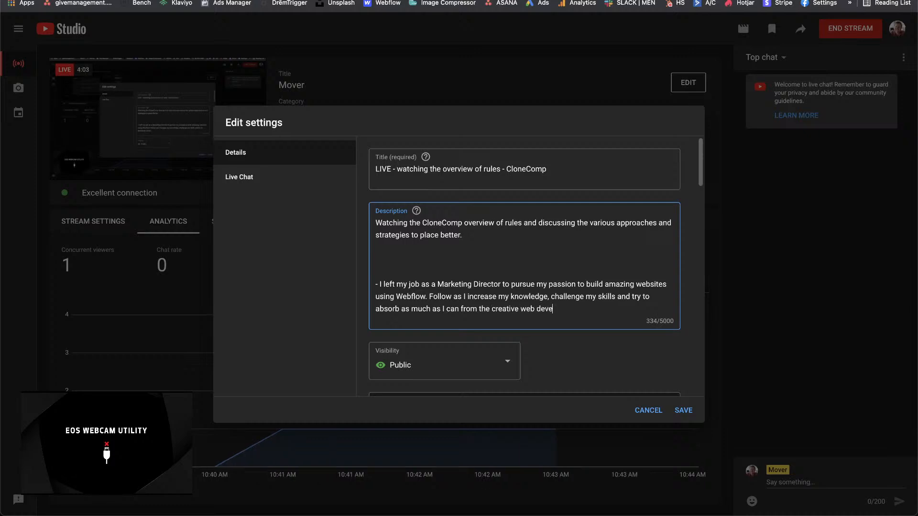
Step: Finish the paragraph's last sentence with "to absorb as much as I can from the creative web community."
key(BackSpace)
key(BackSpace)
key(BackSpace)
key(BackSpace)
text(community.)
Step: Create a public playlist named CloneComp, assign the stream to it and save the stream settings
scroll(398, 332, down, 3)
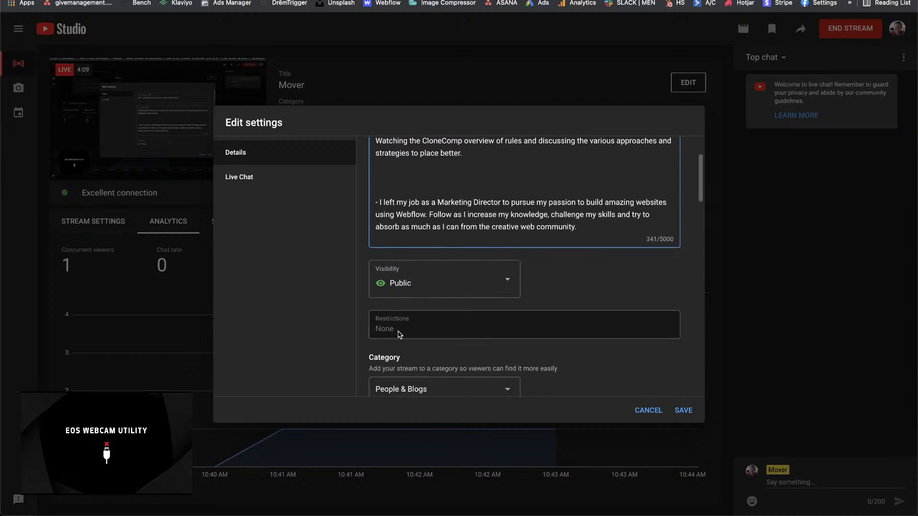
scroll(414, 325, down, 10)
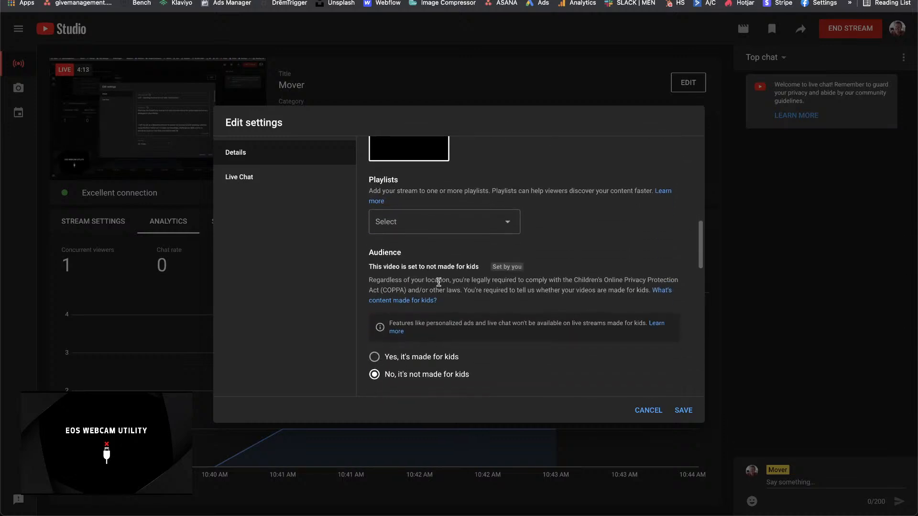
click(440, 228)
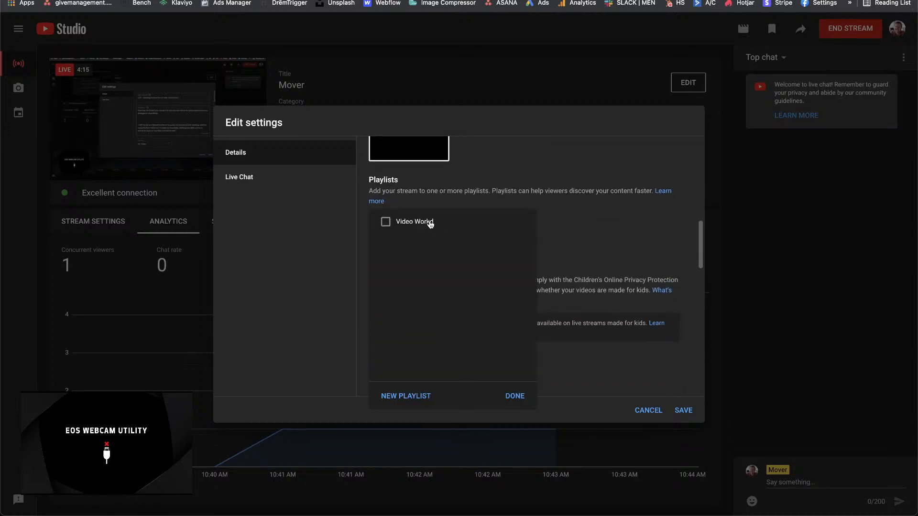
click(415, 398)
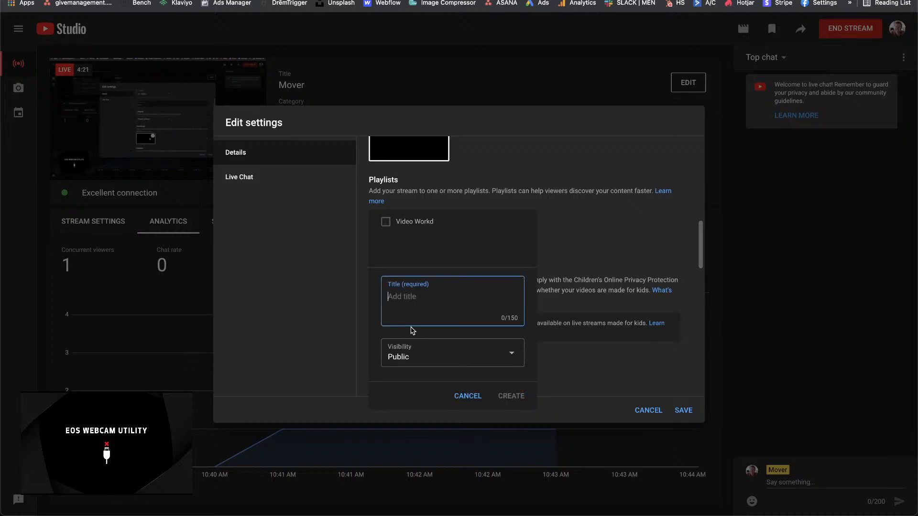
text(CloneComp)
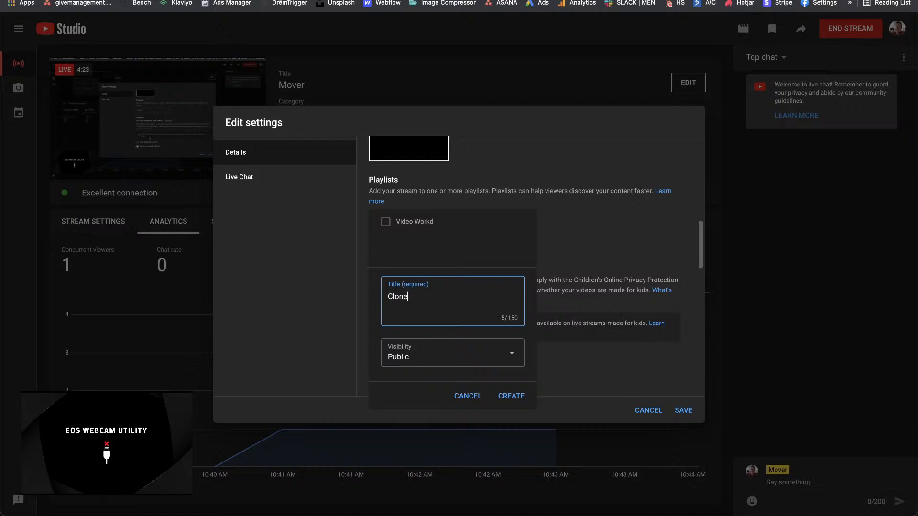
click(512, 396)
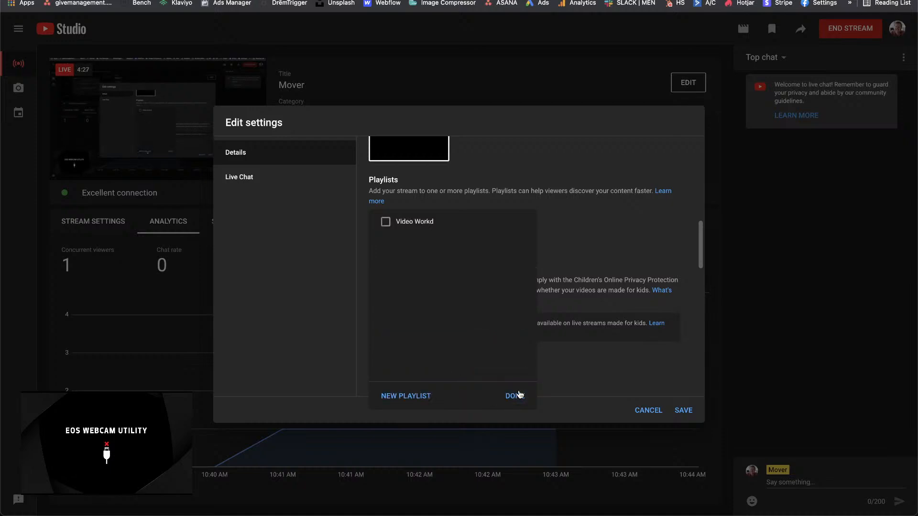
click(513, 395)
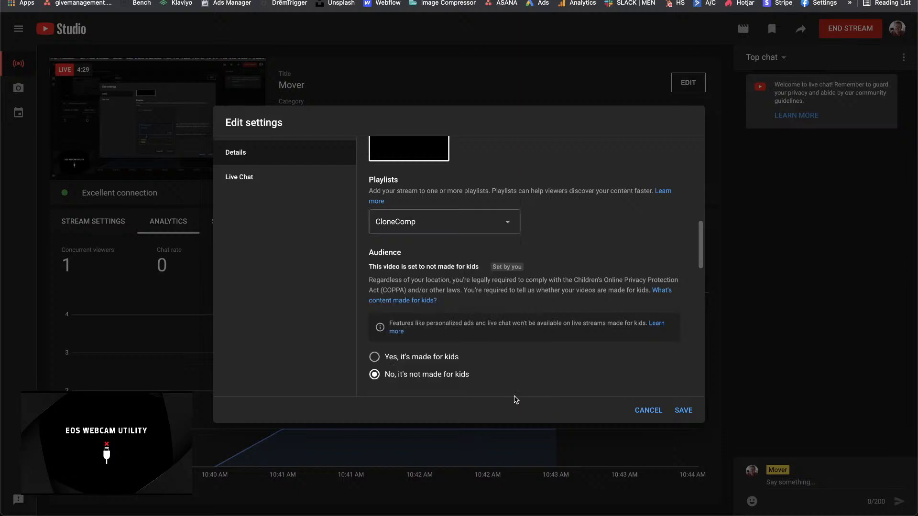
click(684, 411)
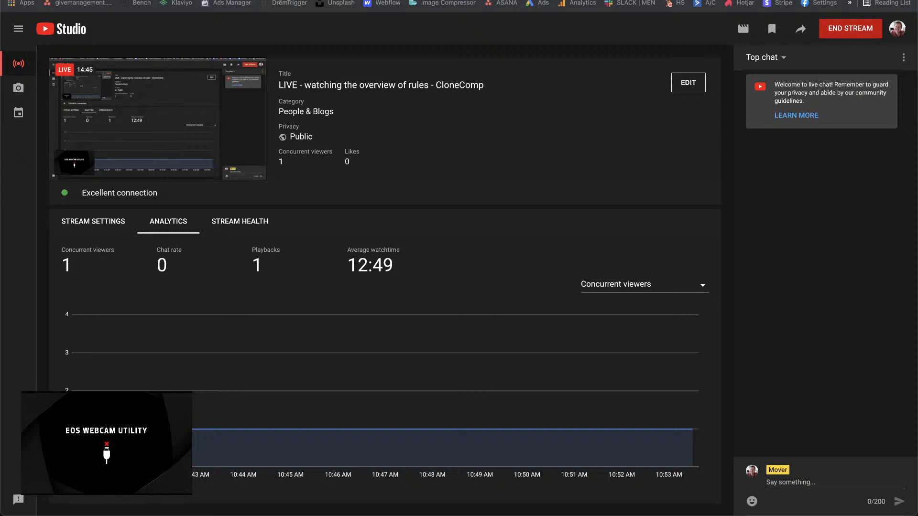
Step: Open facebook.com in a new browser tab
key(super+t)
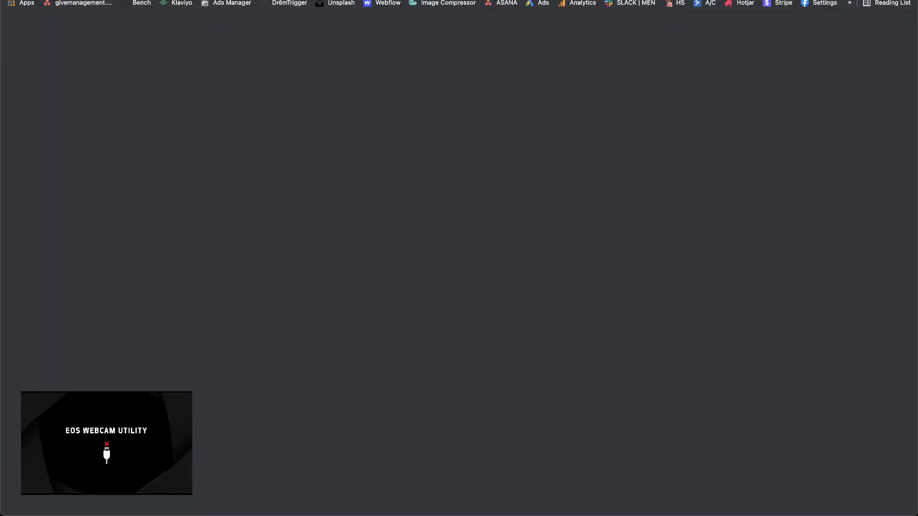
text(facebook.com)
key(Return)
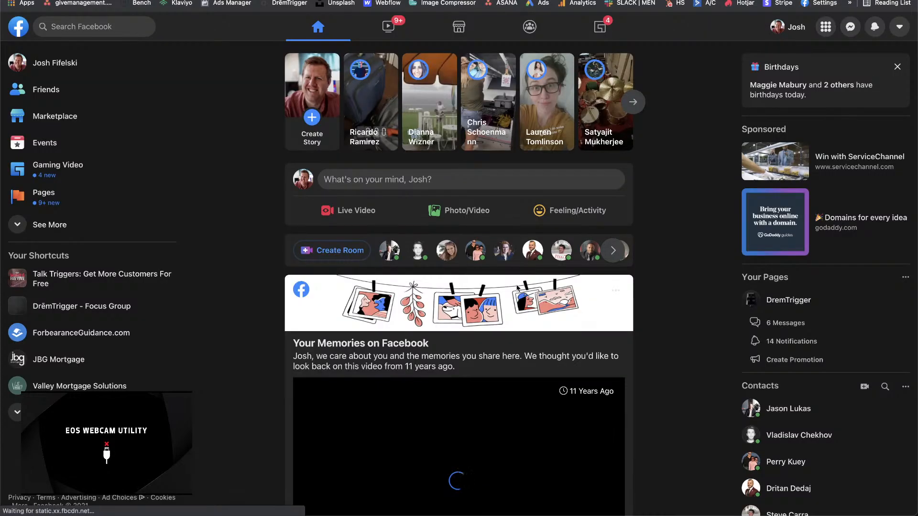
Step: Look through the posts in the Facebook news feed
scroll(508, 423, down, 5)
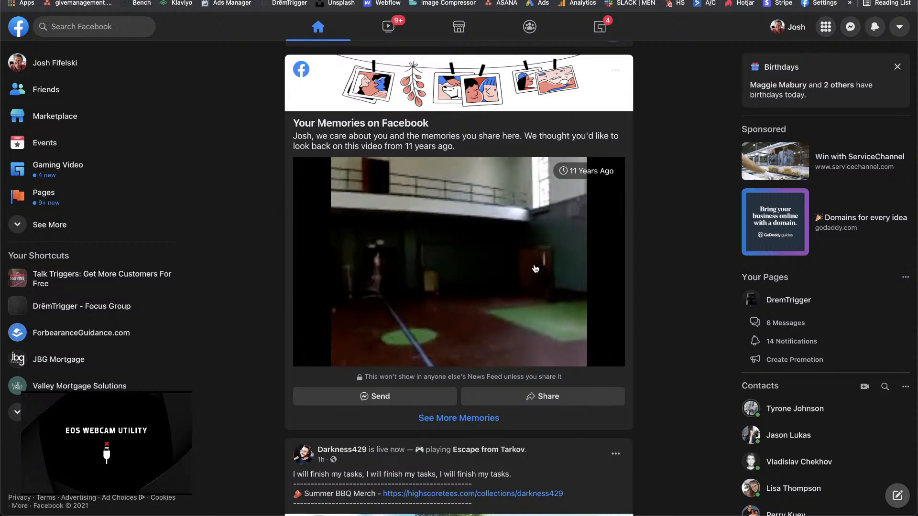
scroll(536, 269, down, 1)
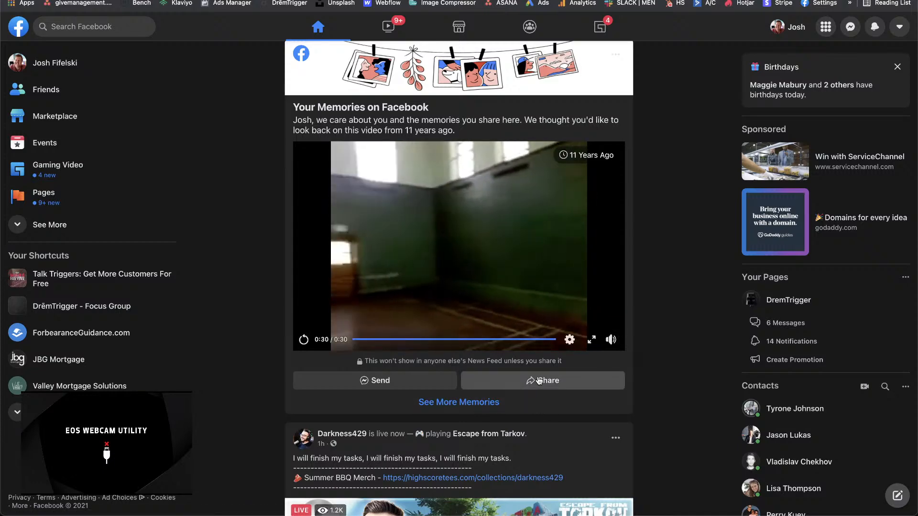
scroll(420, 355, down, 8)
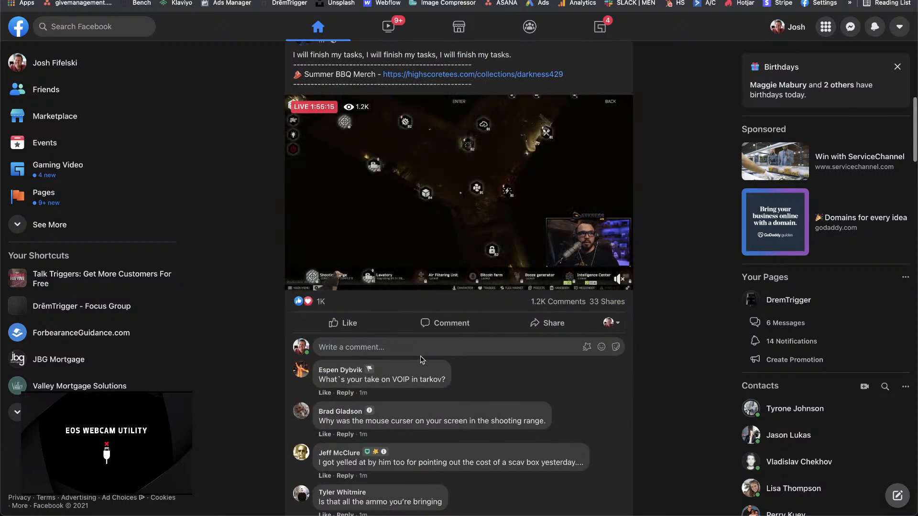
scroll(420, 356, down, 12)
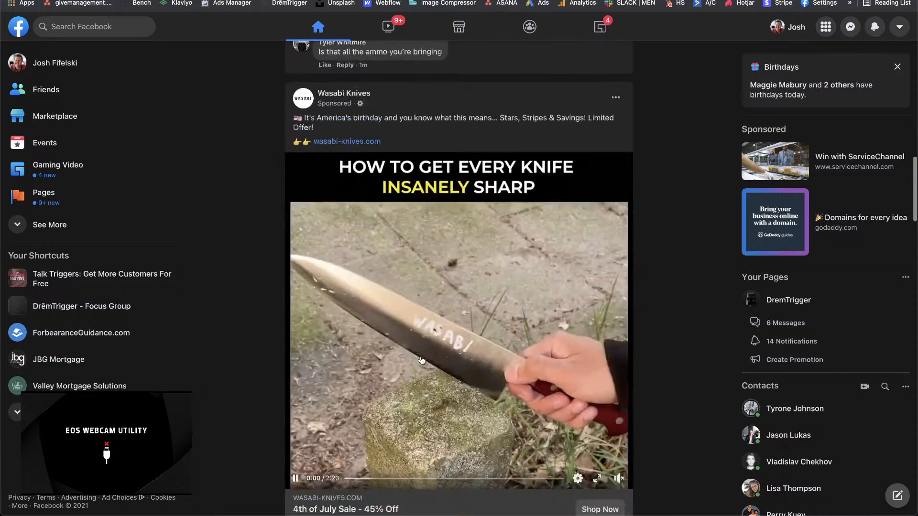
scroll(421, 361, up, 1)
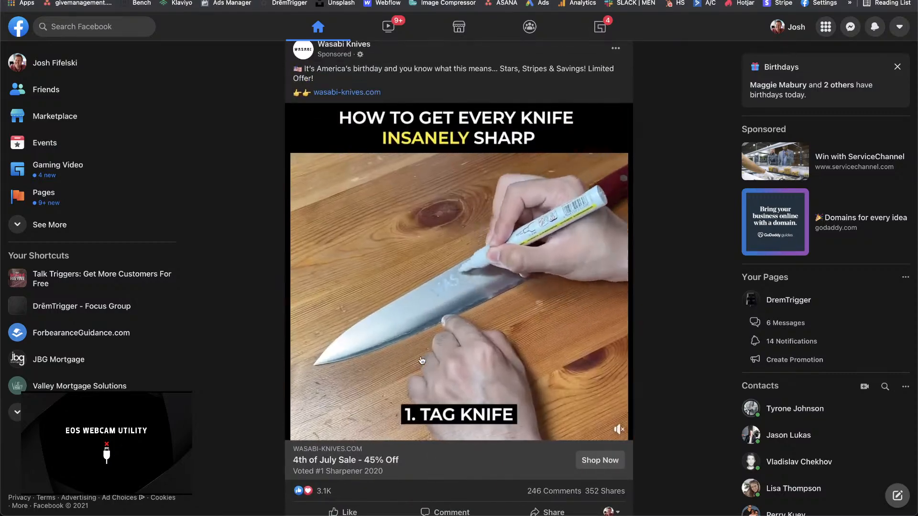
scroll(422, 361, down, 15)
scroll(422, 361, up, 5)
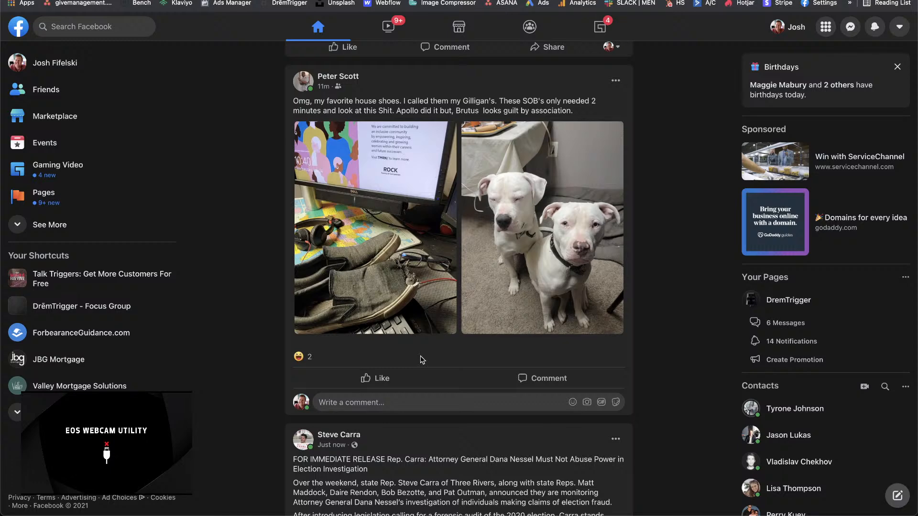
scroll(423, 359, down, 8)
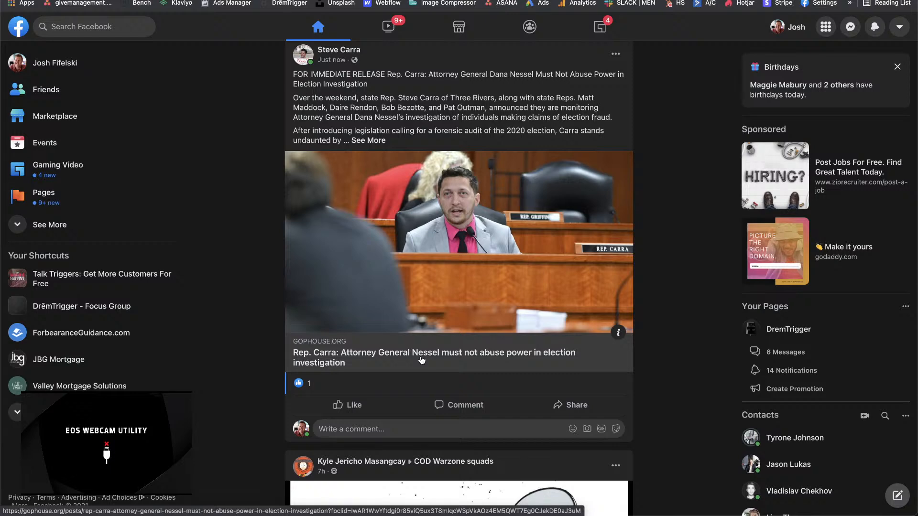
scroll(421, 360, down, 6)
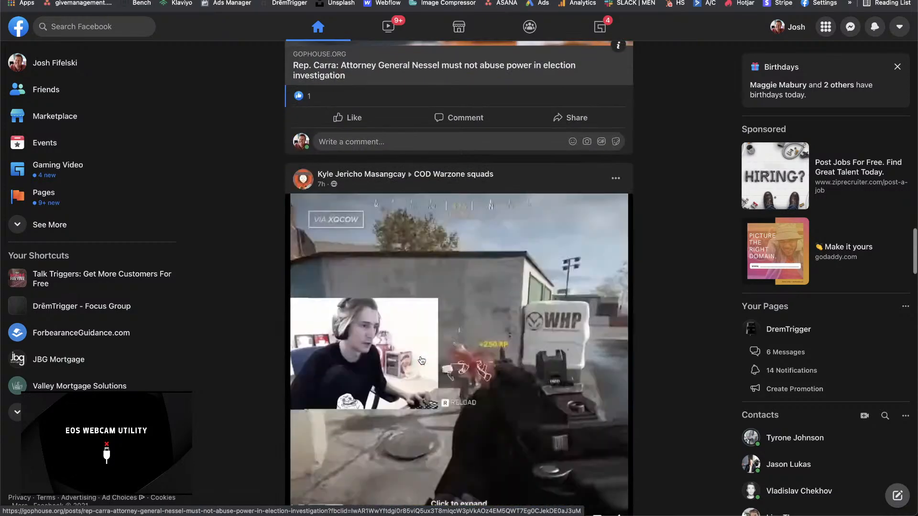
Step: Watch the theScore esports video shared in COD Warzone squads in the expanded player, and close the player
scroll(421, 360, down, 3)
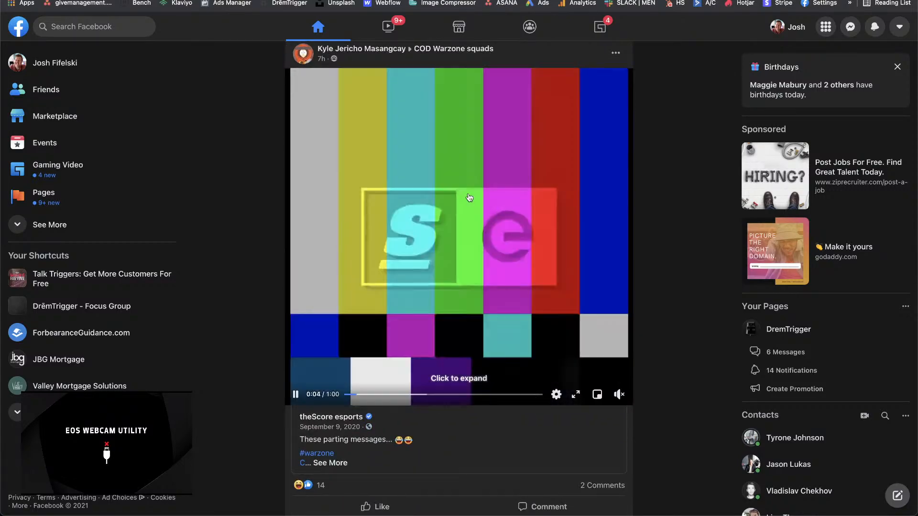
click(469, 199)
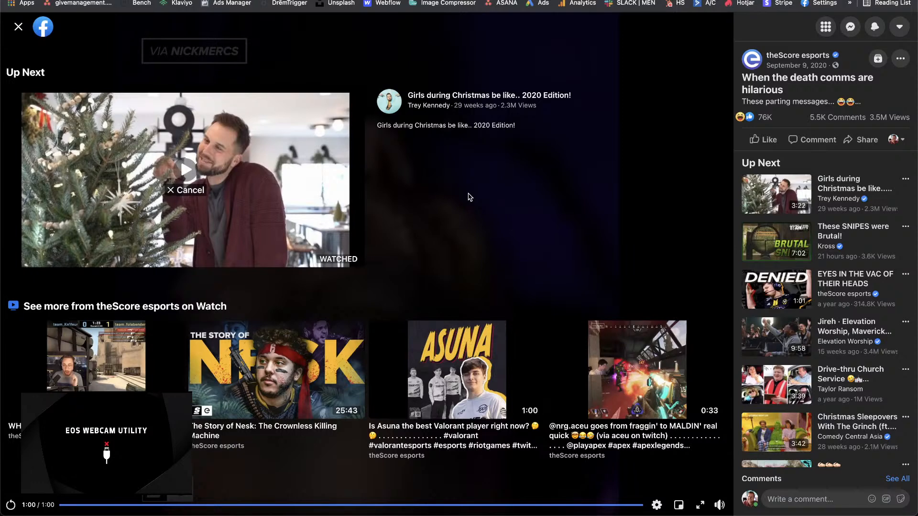
click(18, 27)
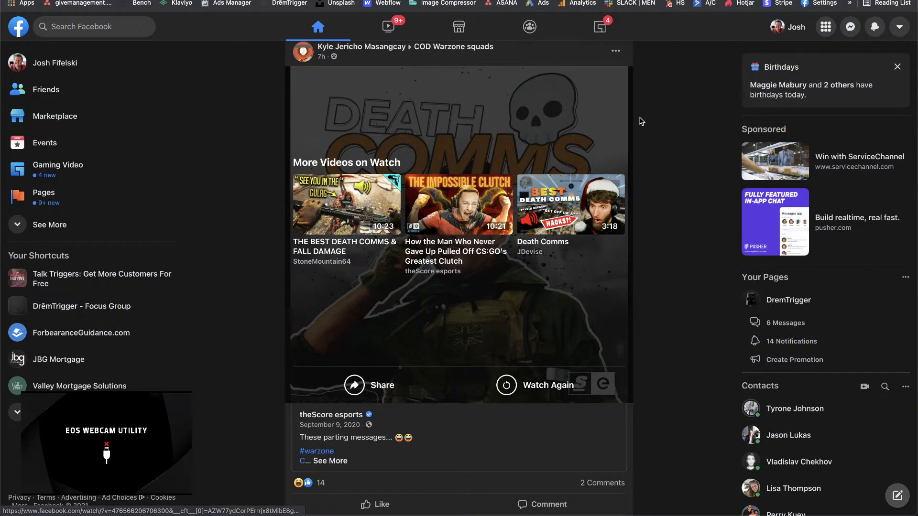
Step: Go to Facebook's Gaming section and open the featured Call of Duty: Warzone live stream
click(612, 33)
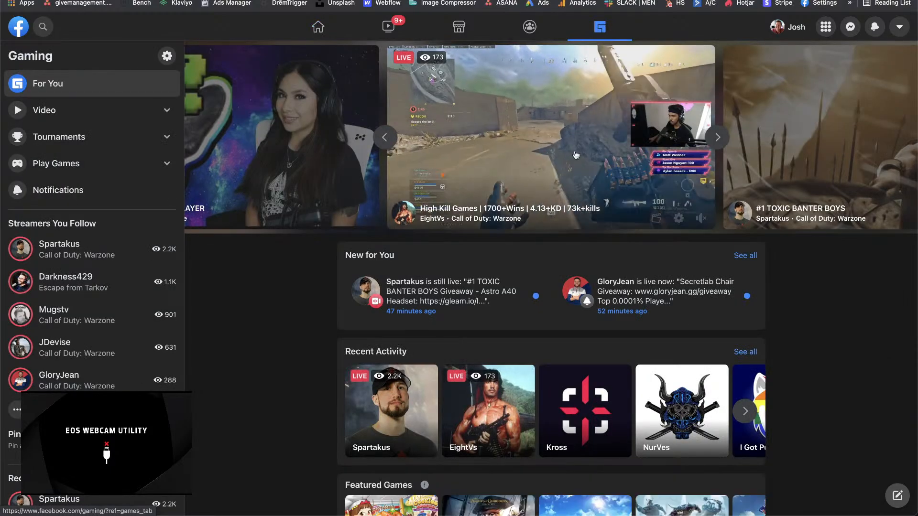
click(549, 169)
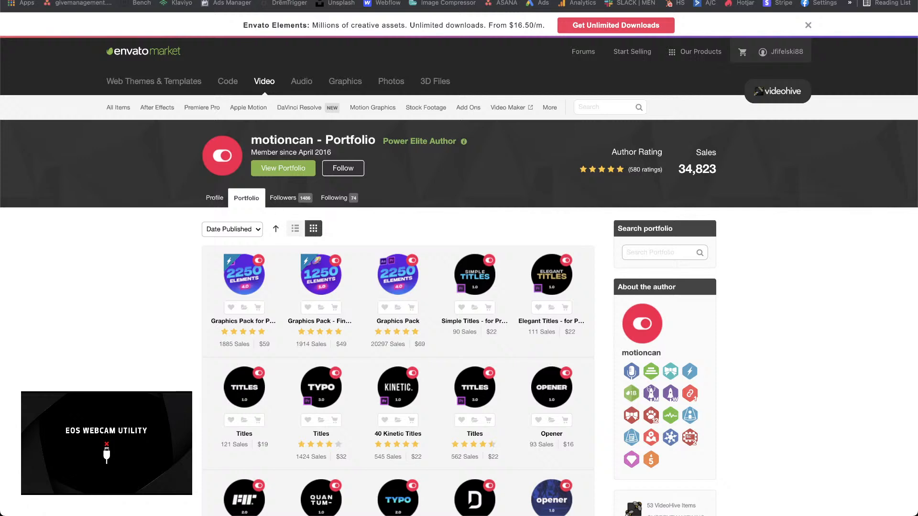
Step: Examine the title, opener and slideshow templates in motioncan's VideoHive portfolio, including its second page
scroll(337, 465, down, 1)
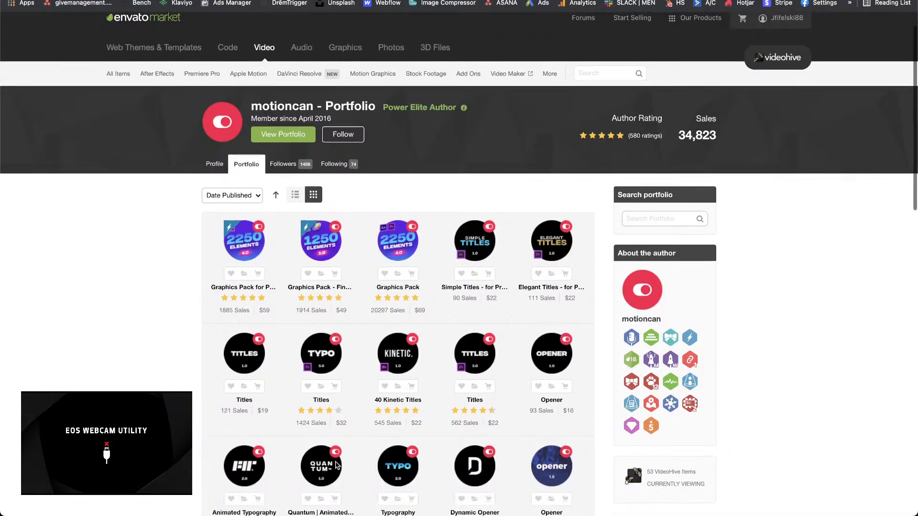
scroll(337, 465, down, 10)
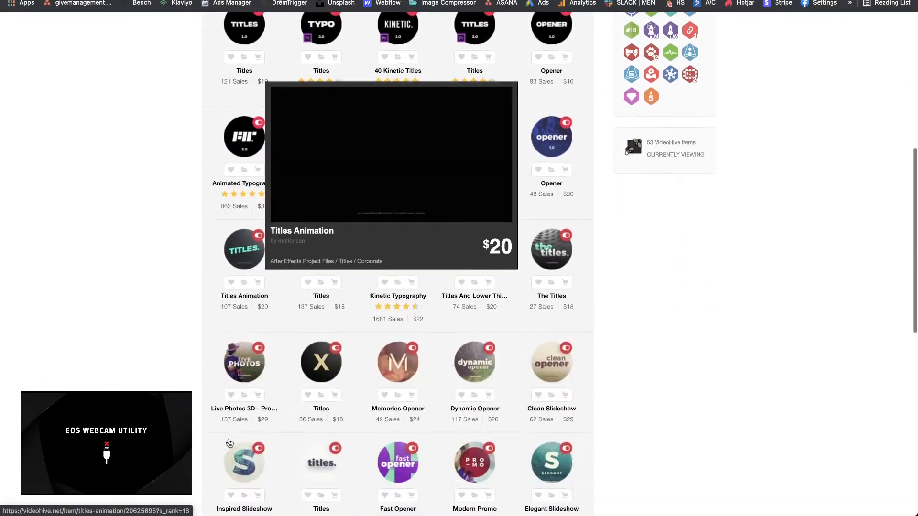
scroll(230, 444, down, 1)
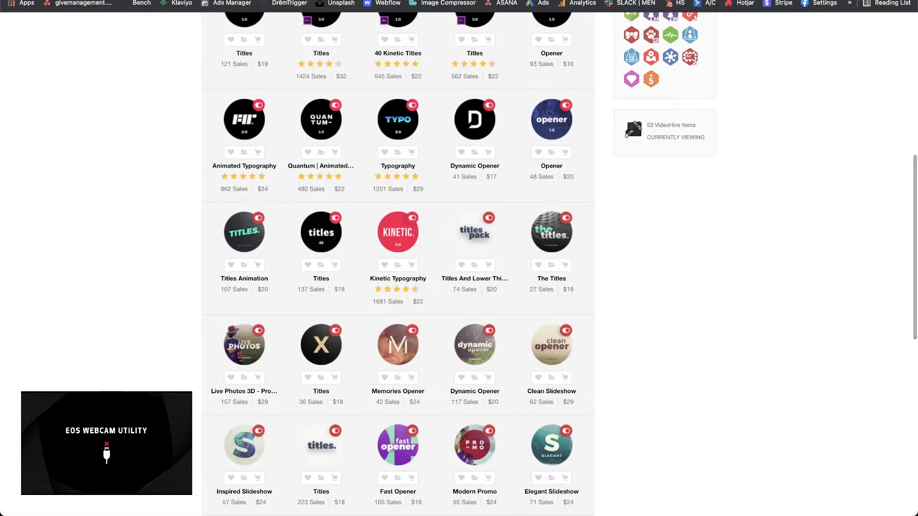
scroll(226, 382, down, 2)
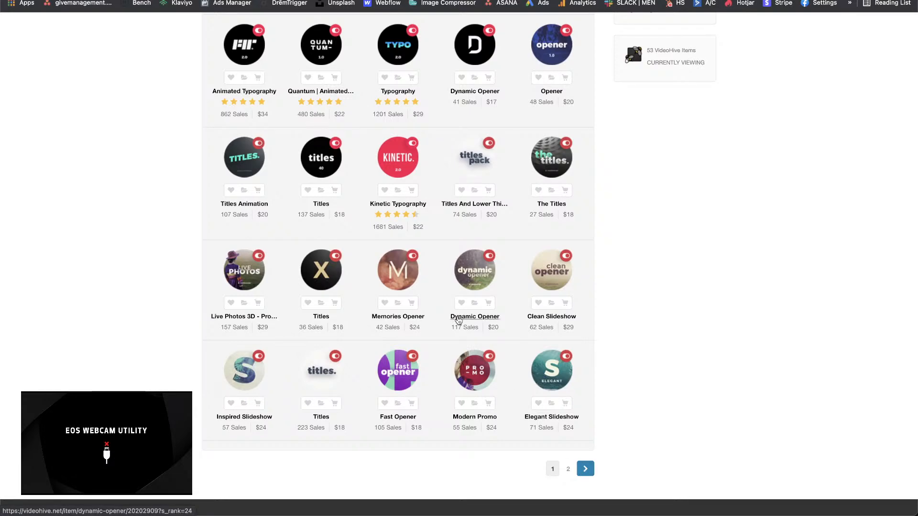
scroll(458, 321, down, 3)
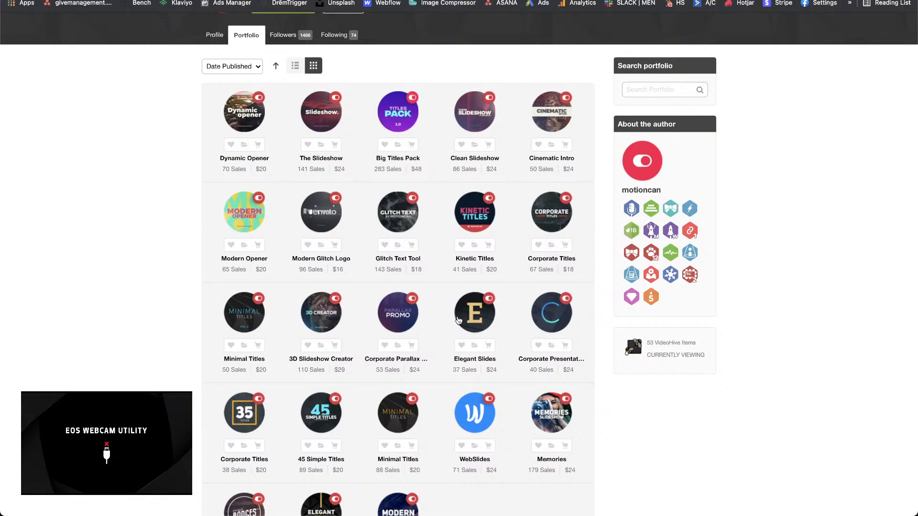
scroll(457, 320, down, 2)
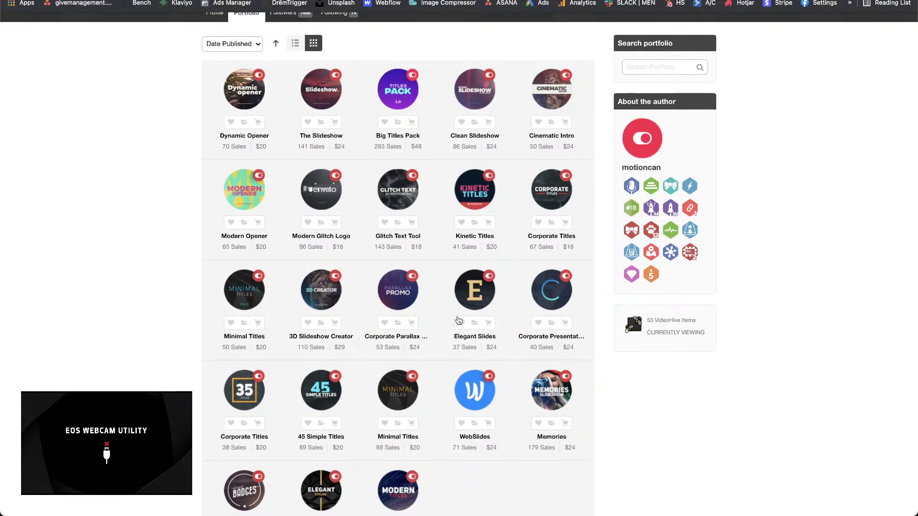
scroll(458, 321, down, 2)
scroll(458, 320, up, 4)
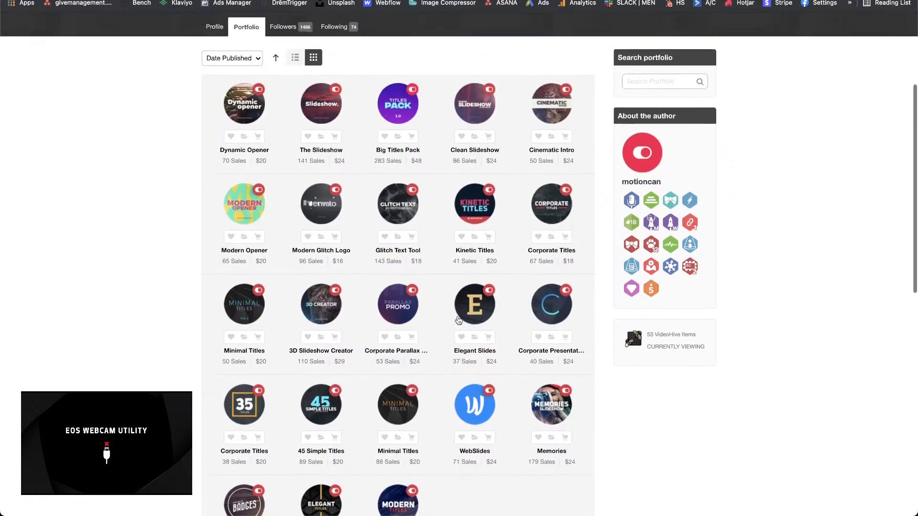
Step: Check the output, sound effects and input pages of the Sound settings in System Preferences, and close the window
mouse_move(430, 515)
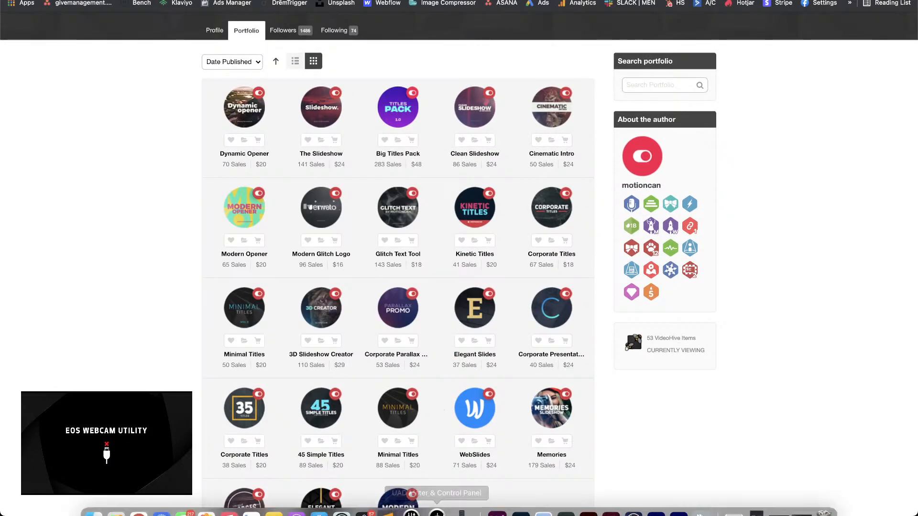
click(347, 499)
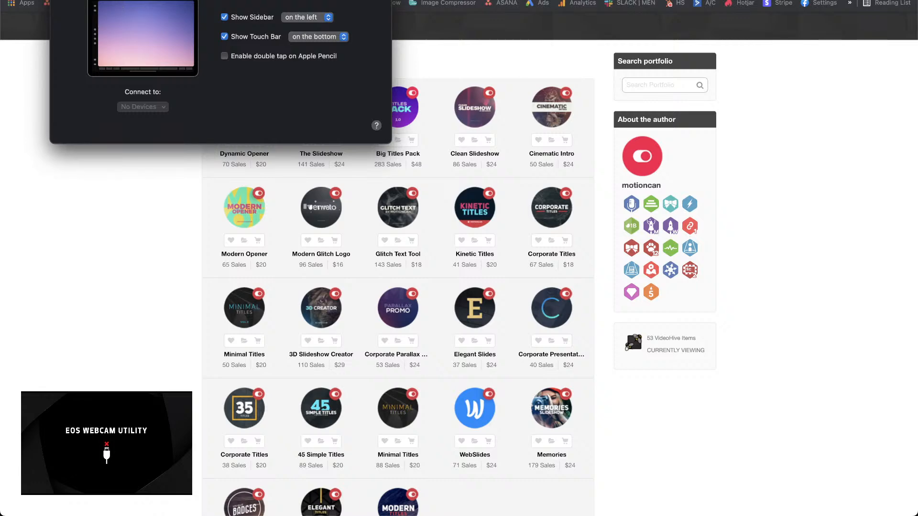
click(131, 0)
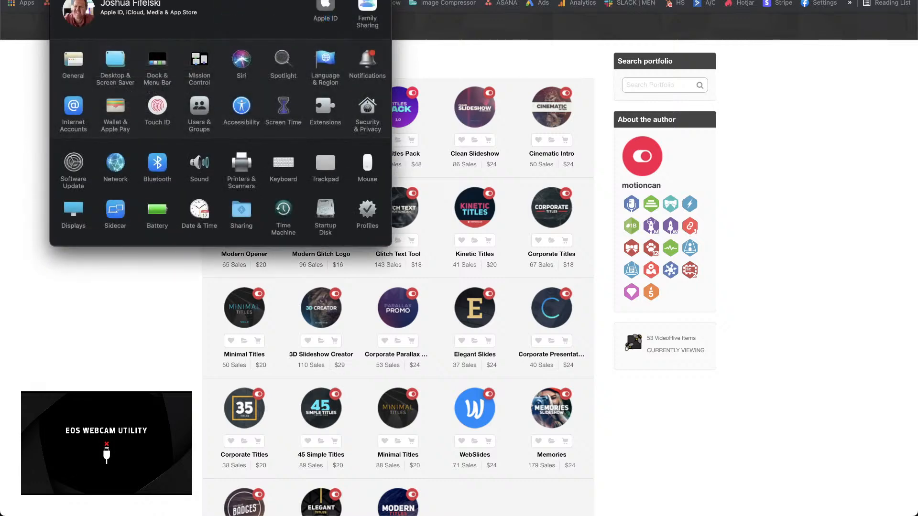
click(189, 172)
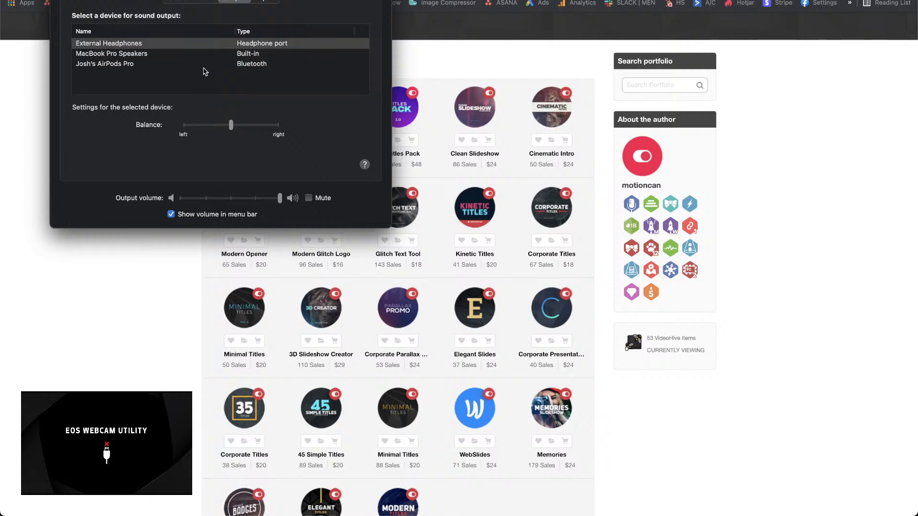
click(200, 4)
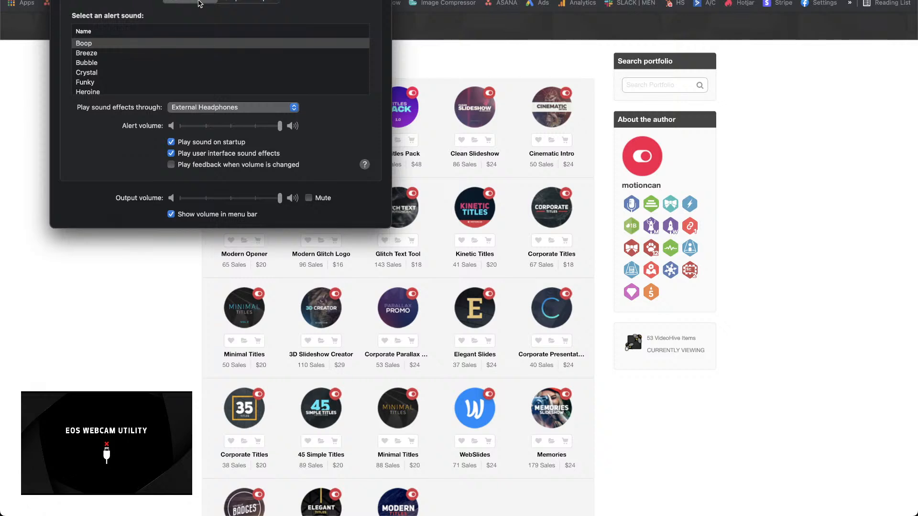
click(264, 5)
click(240, 2)
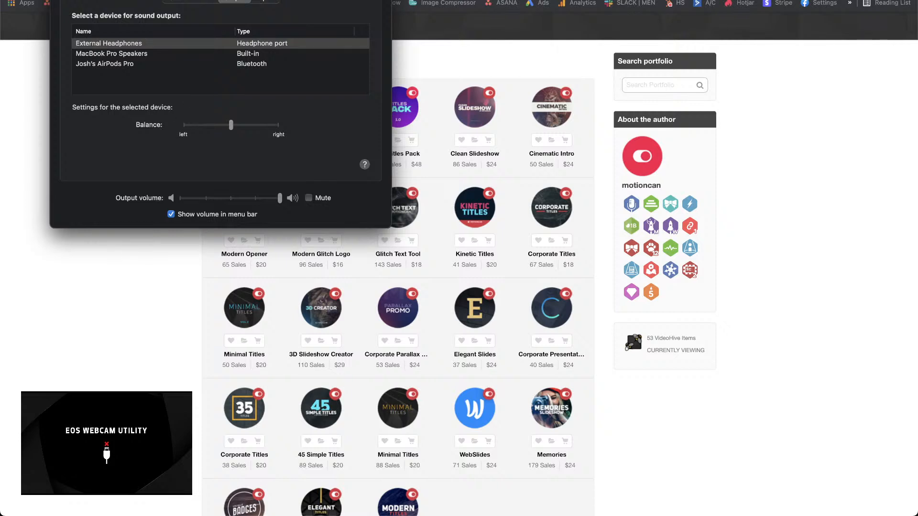
click(131, 0)
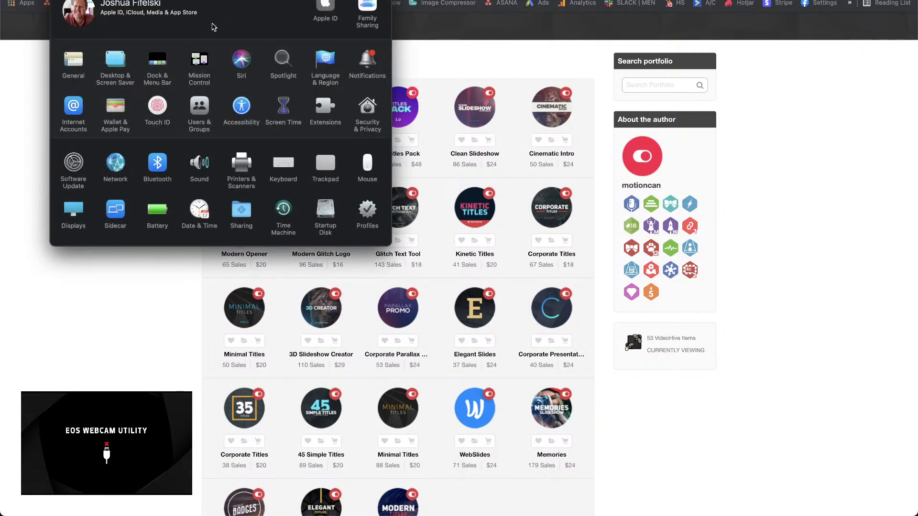
click(60, 0)
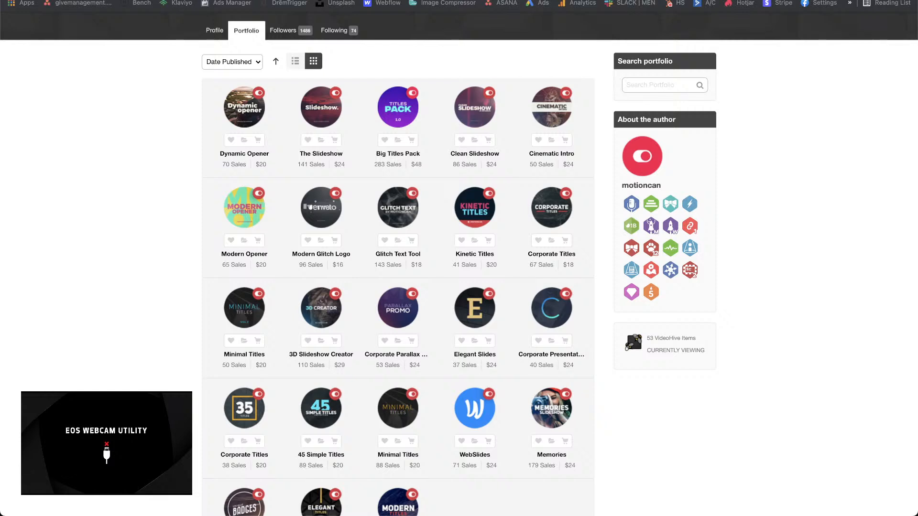
Step: Examine the templates on the second page of motioncan's portfolio, previewing Minimal Titles, WebSlides and neighbouring items
scroll(333, 321, up, 1)
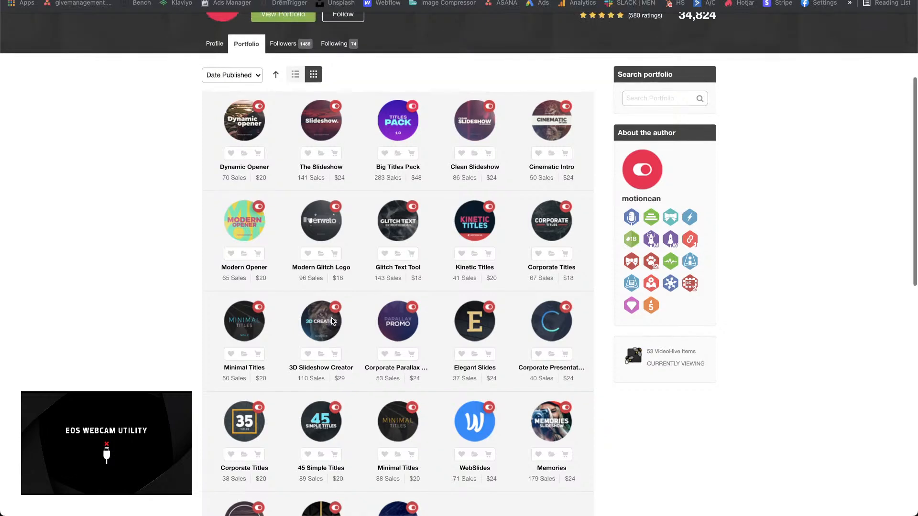
scroll(333, 321, up, 3)
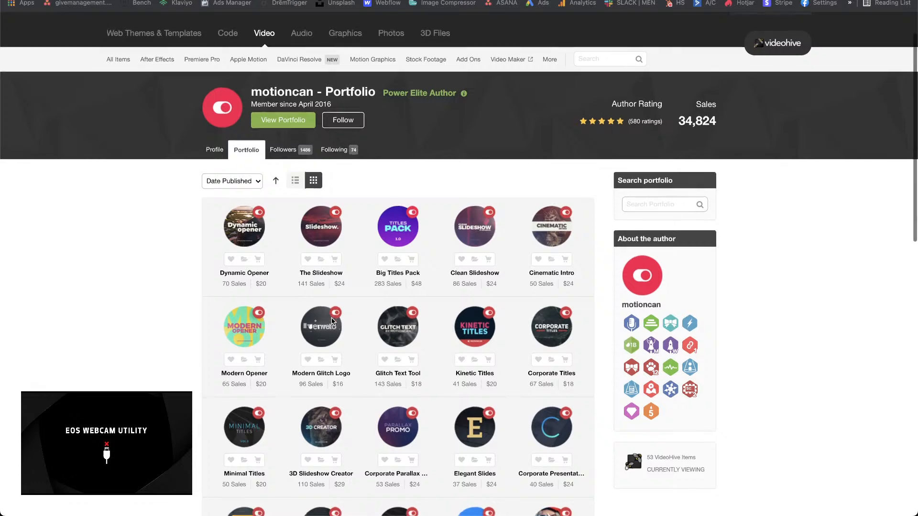
scroll(333, 321, down, 1)
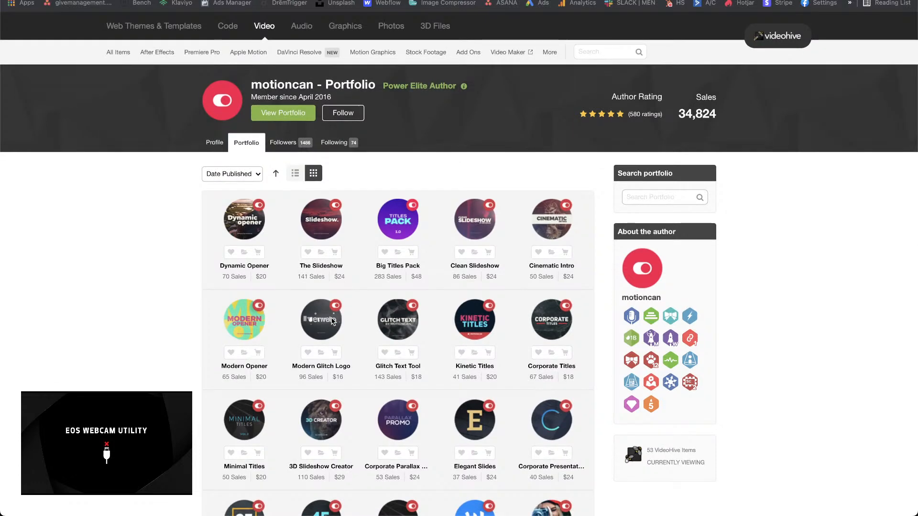
scroll(334, 321, down, 3)
scroll(333, 321, down, 3)
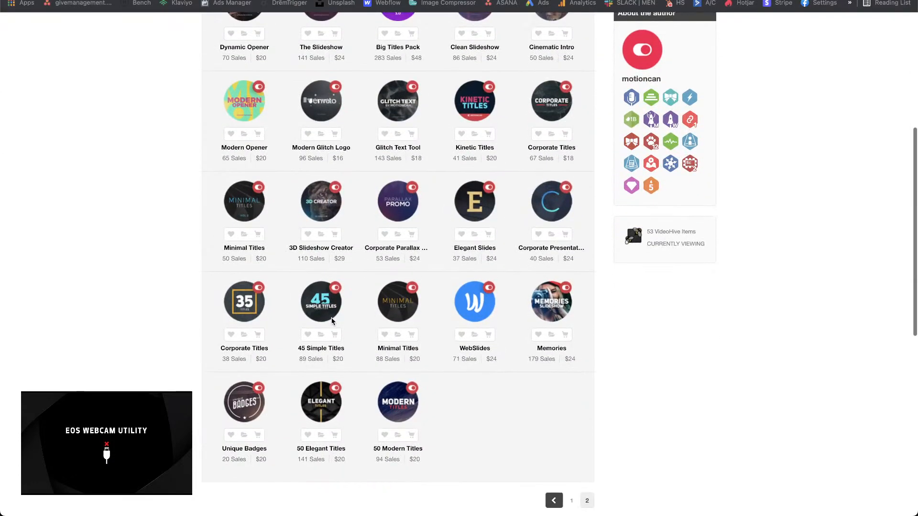
scroll(475, 411, down, 1)
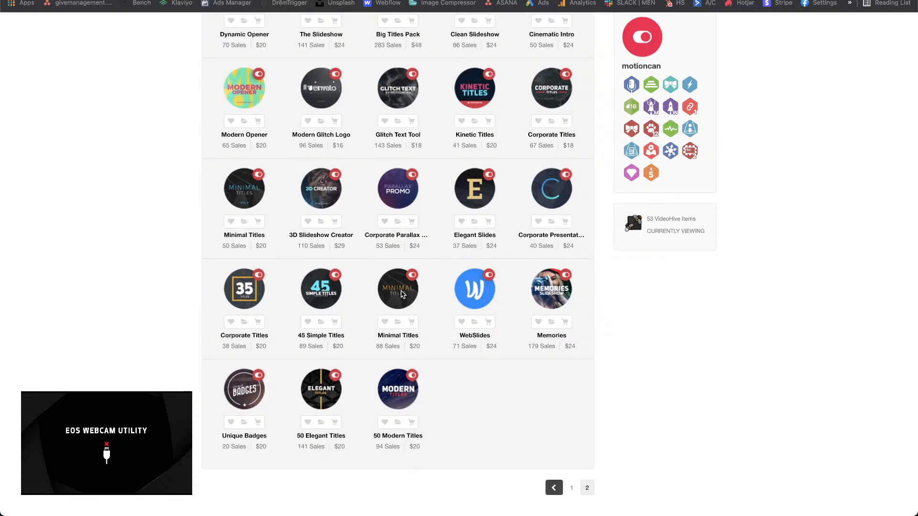
mouse_move(395, 296)
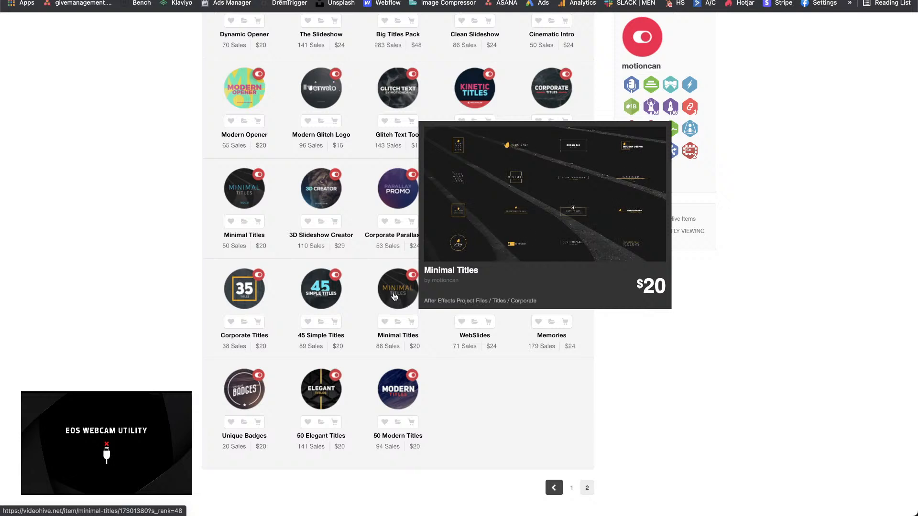
mouse_move(478, 304)
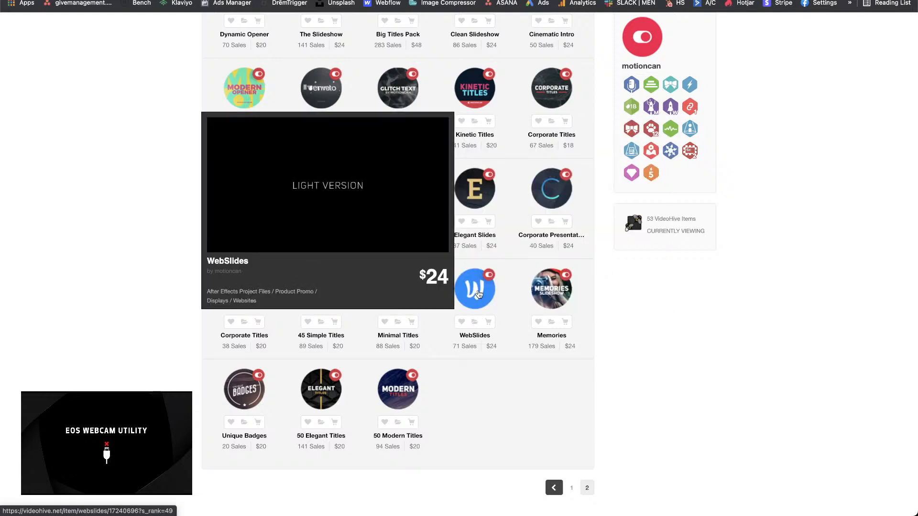
mouse_move(553, 308)
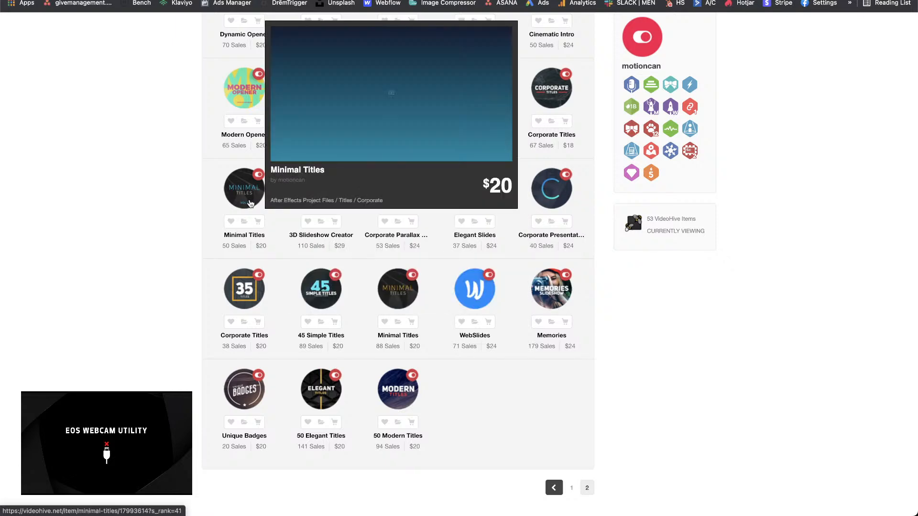
mouse_move(251, 91)
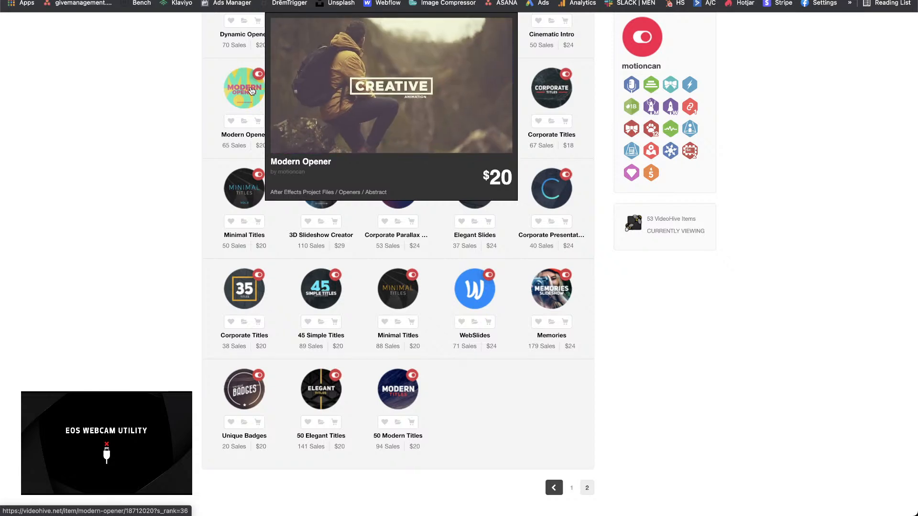
Step: Go to the first page of motioncan's portfolio and preview templates such as Opener, Animated Typography and Clean Slideshow
click(571, 489)
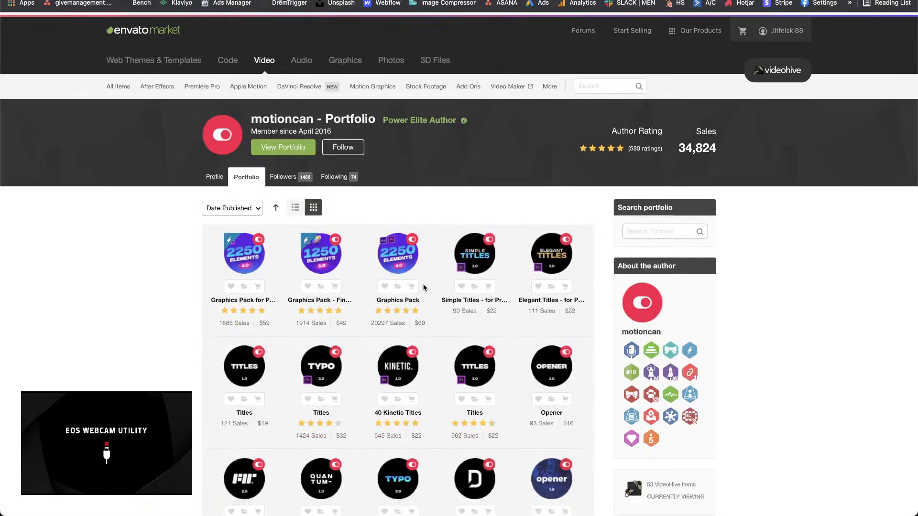
scroll(423, 287, down, 4)
mouse_move(566, 202)
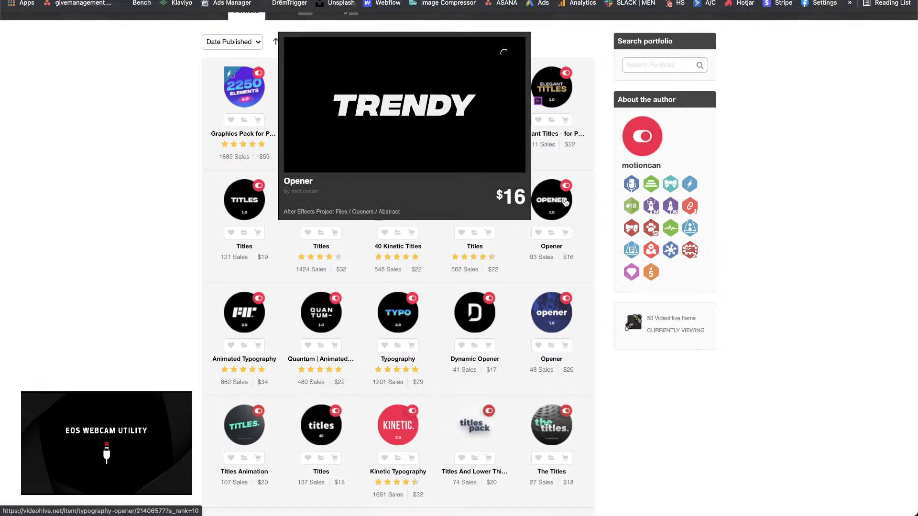
scroll(566, 202, down, 3)
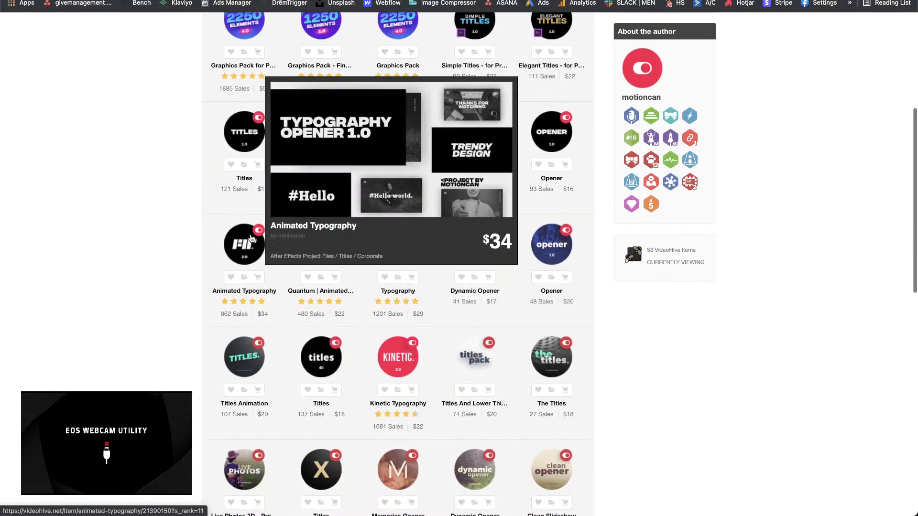
mouse_move(238, 242)
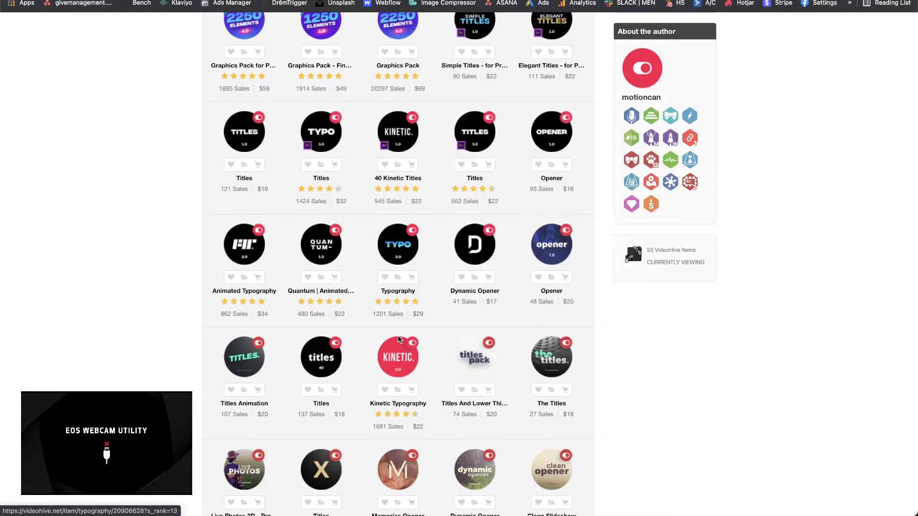
mouse_move(399, 360)
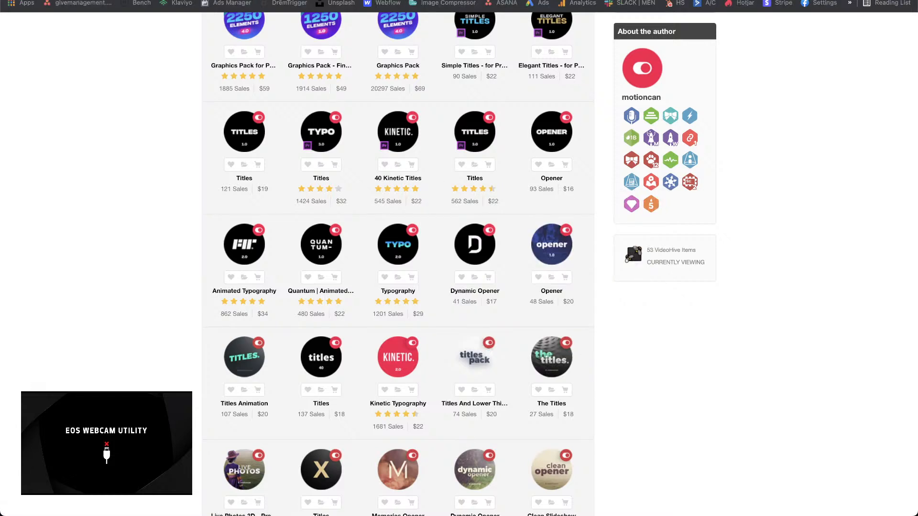
scroll(460, 406, down, 3)
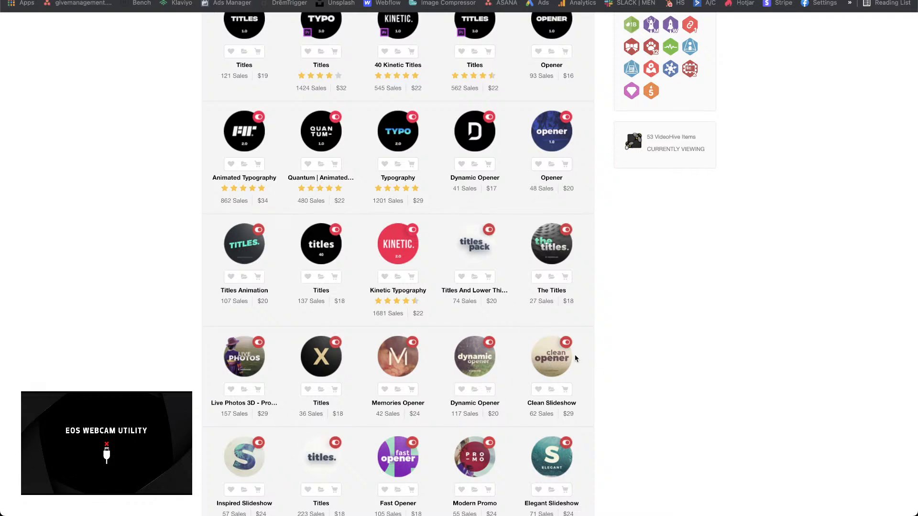
mouse_move(549, 362)
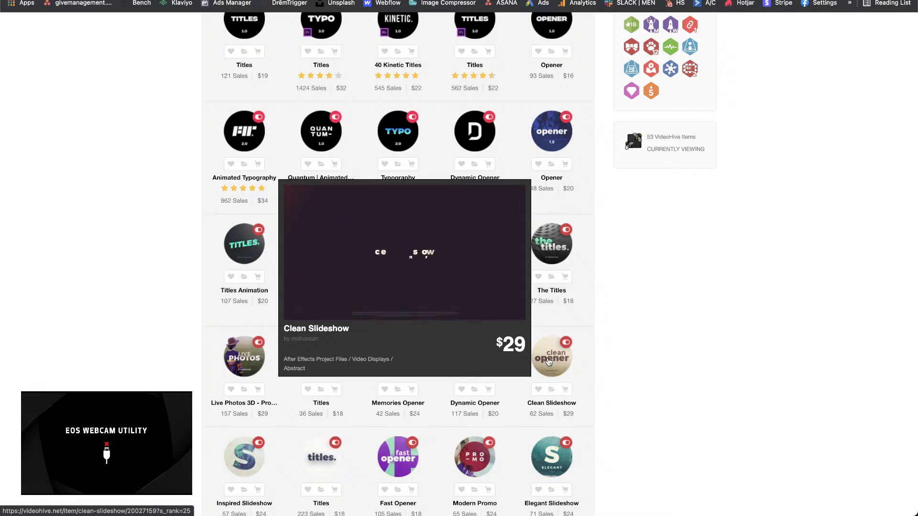
scroll(670, 386, down, 5)
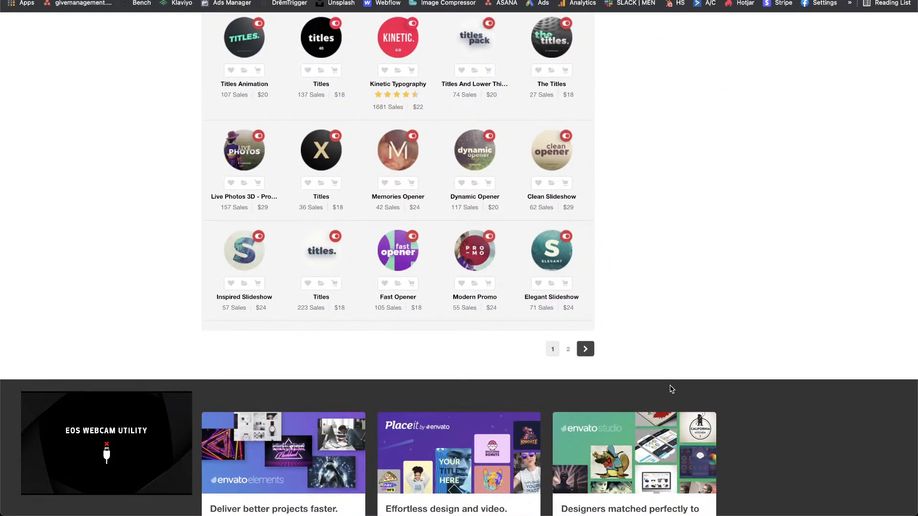
Step: Open motioncan's author profile and look through its best sellers and public collections
scroll(669, 389, up, 15)
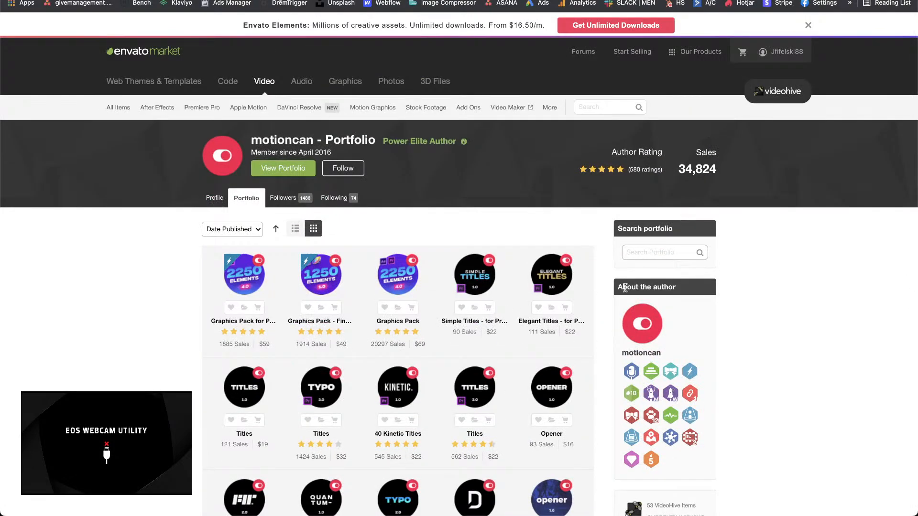
click(213, 200)
scroll(341, 313, down, 4)
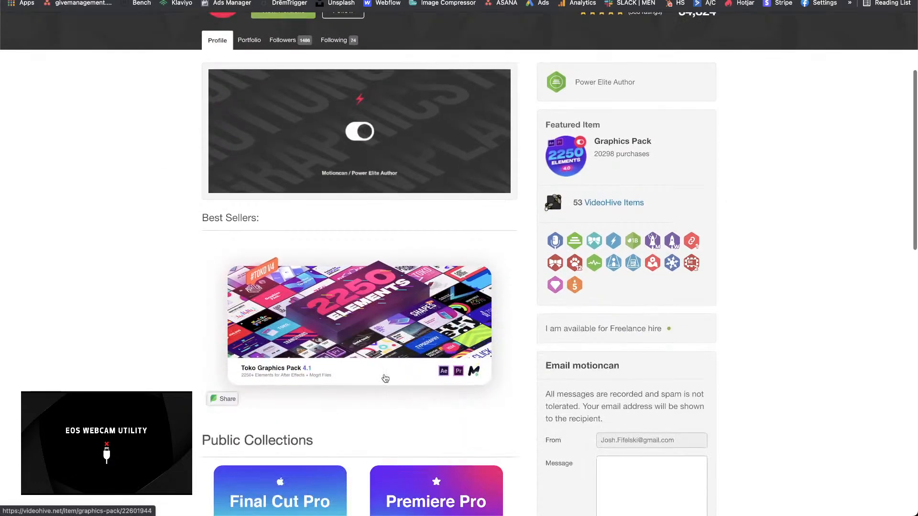
scroll(414, 320, up, 4)
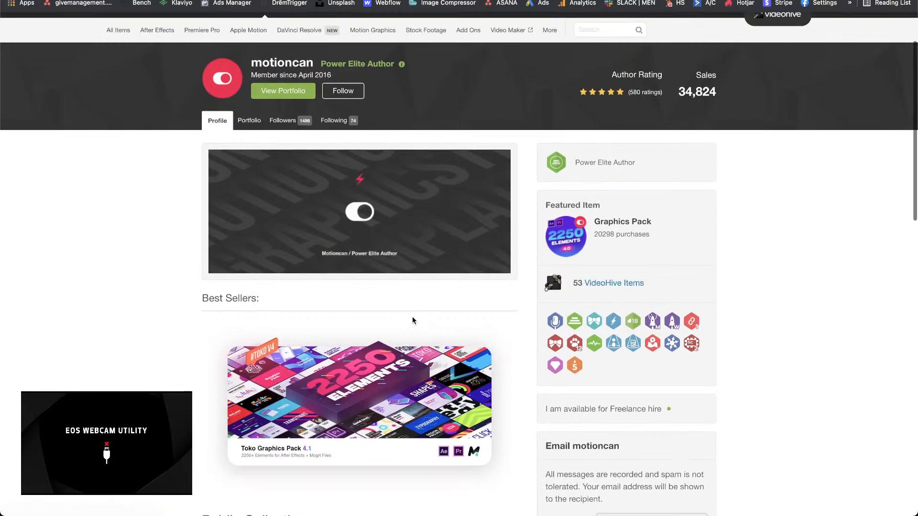
scroll(413, 320, down, 5)
scroll(414, 322, down, 4)
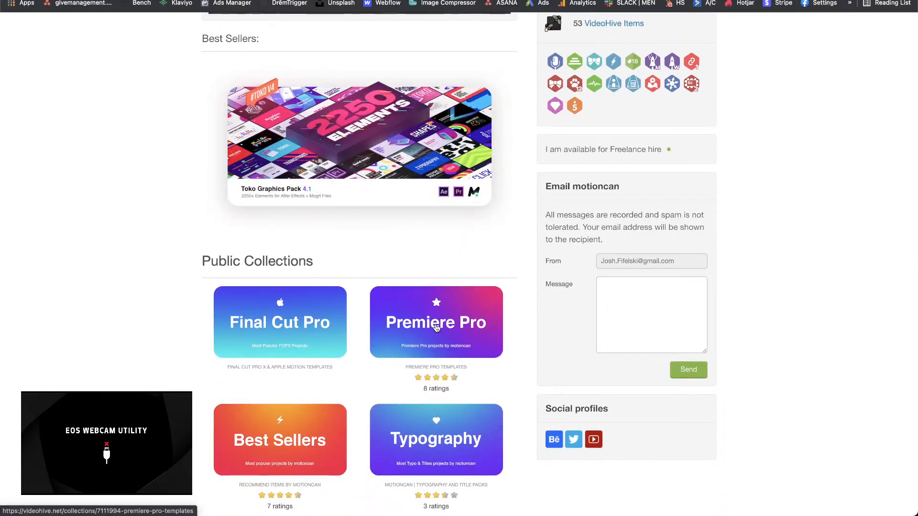
Step: Open motioncan's Premiere Pro collection and look through the listed templates
click(436, 328)
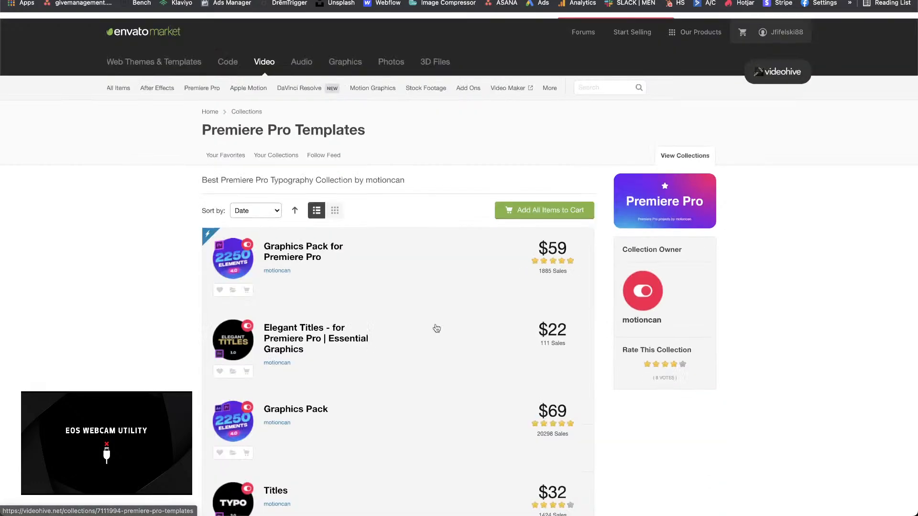
scroll(435, 328, down, 3)
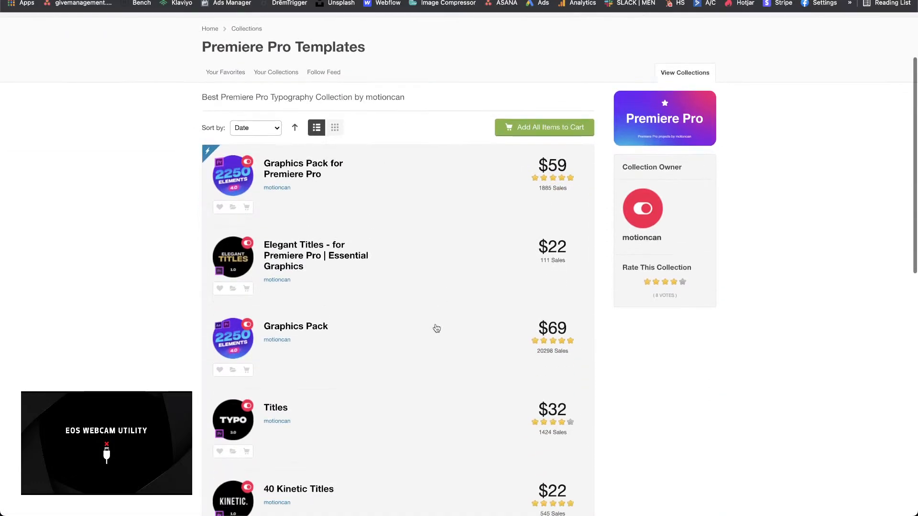
scroll(436, 328, down, 4)
scroll(436, 328, up, 3)
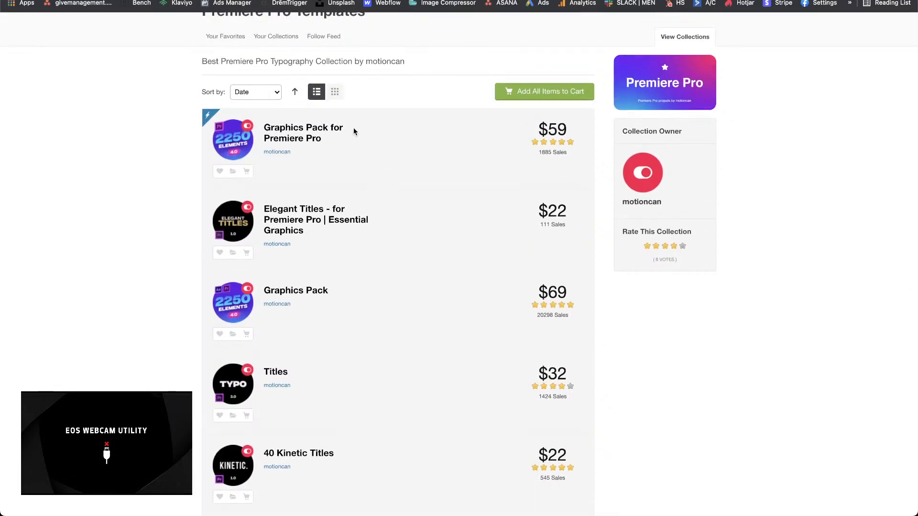
Step: Open the Graphics Pack for Premiere Pro item and read its details and version 4.0 features
click(282, 138)
scroll(375, 393, down, 6)
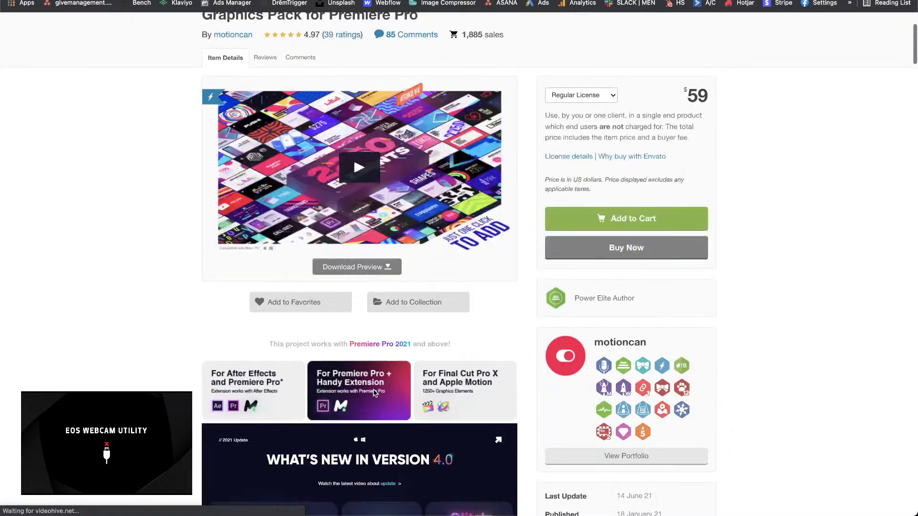
scroll(374, 393, down, 3)
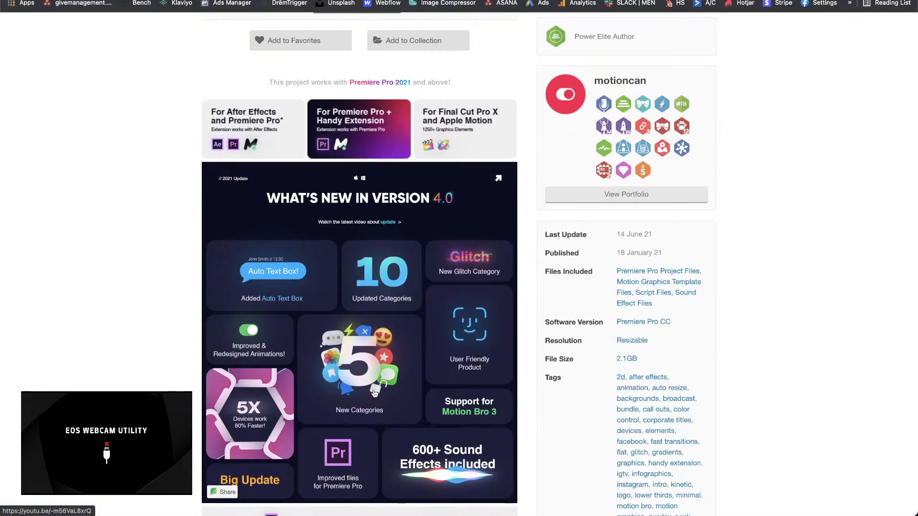
scroll(374, 393, down, 10)
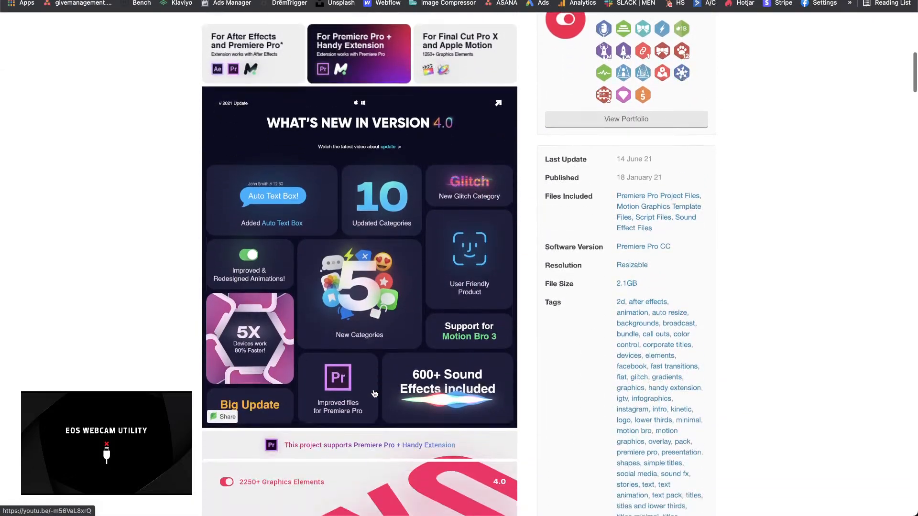
Step: Read the Graphics Pack's feature overview and switch to Adobe Premiere Pro
scroll(374, 394, down, 6)
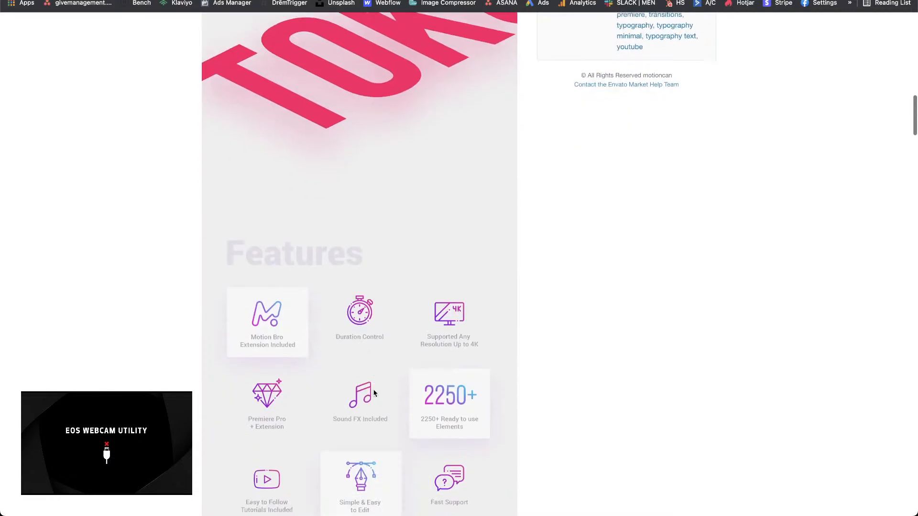
mouse_move(535, 514)
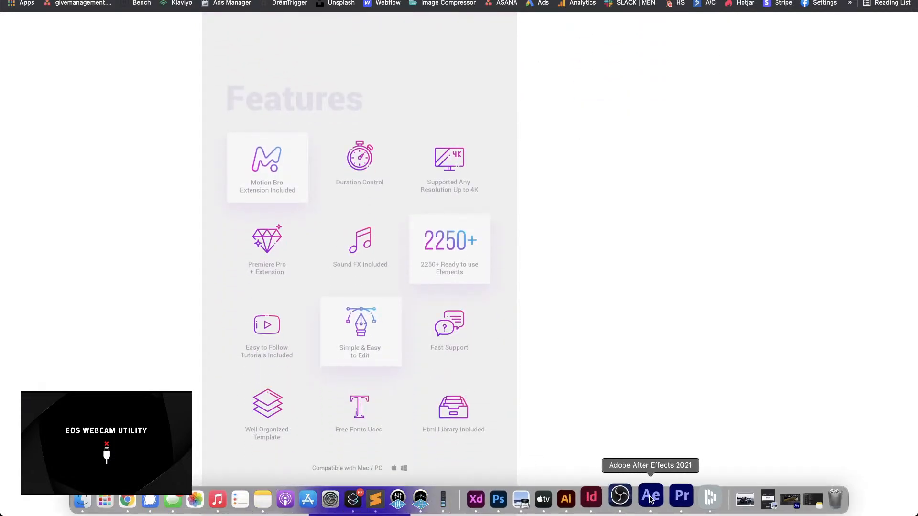
click(650, 504)
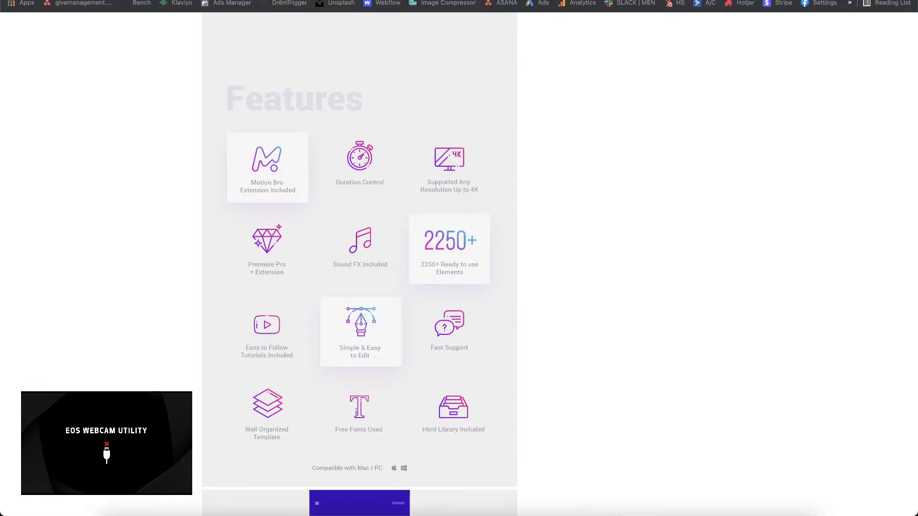
click(684, 500)
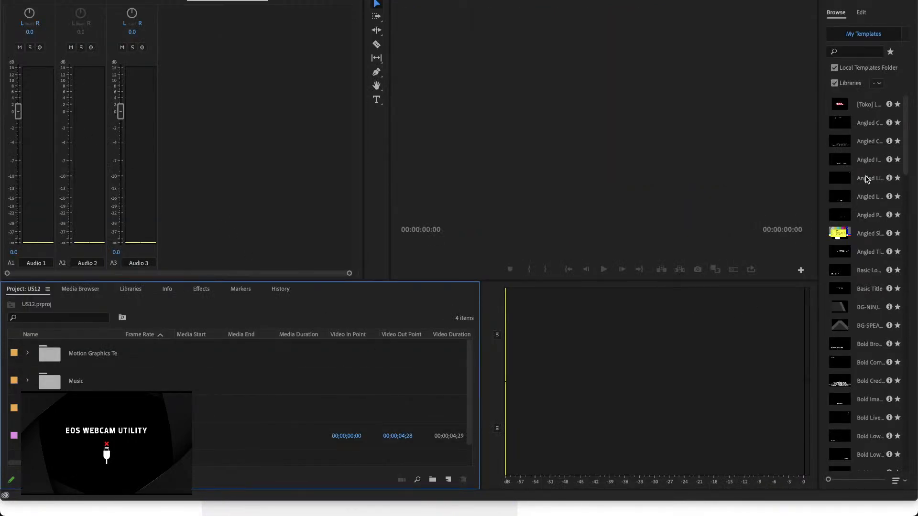
Step: Widen the Essential Graphics panel and close the Program monitor panel that has no sequence
drag(818, 142, 688, 143)
click(468, 1)
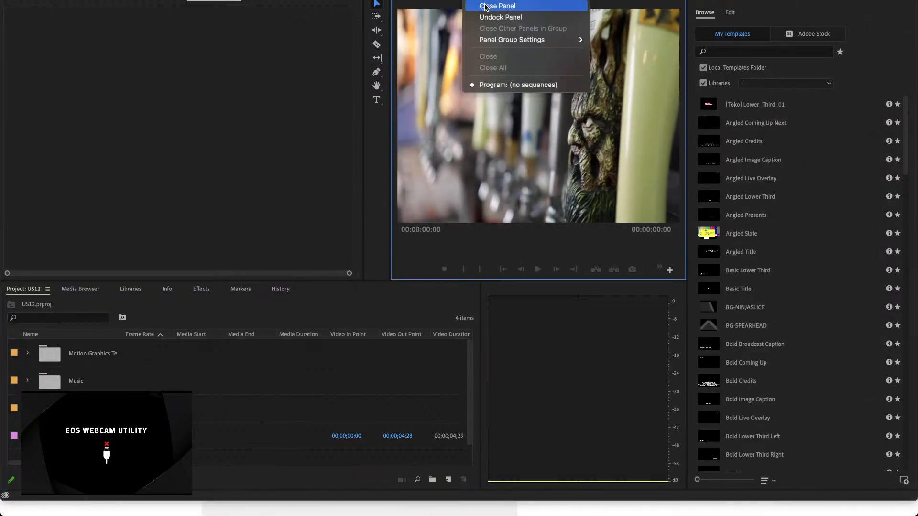
click(485, 6)
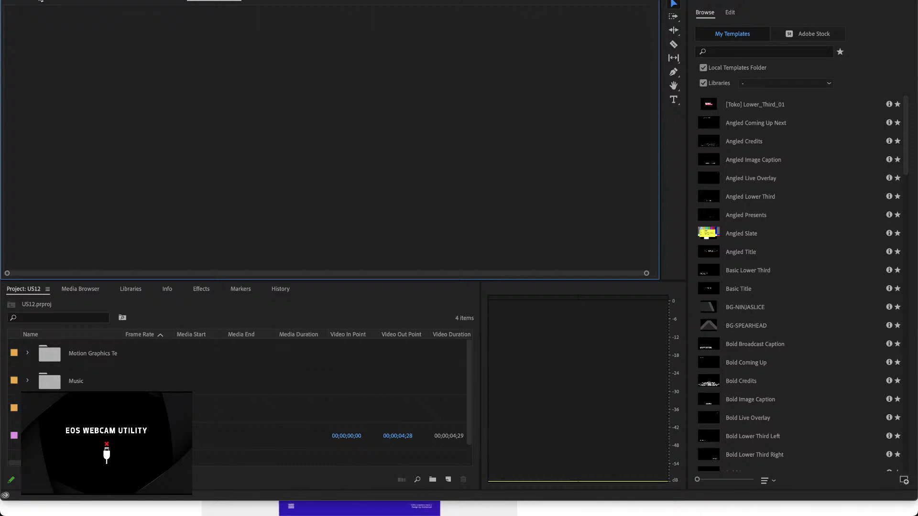
Step: Look through Effect Controls, Lumetri Scopes and the Source monitor, plus the Media Browser and Libraries, and return to the US12 project items
click(142, 2)
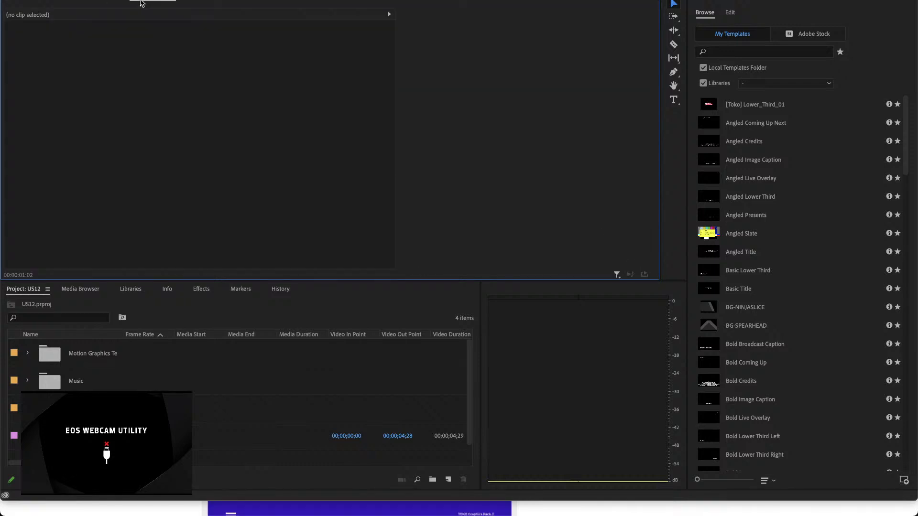
click(111, 1)
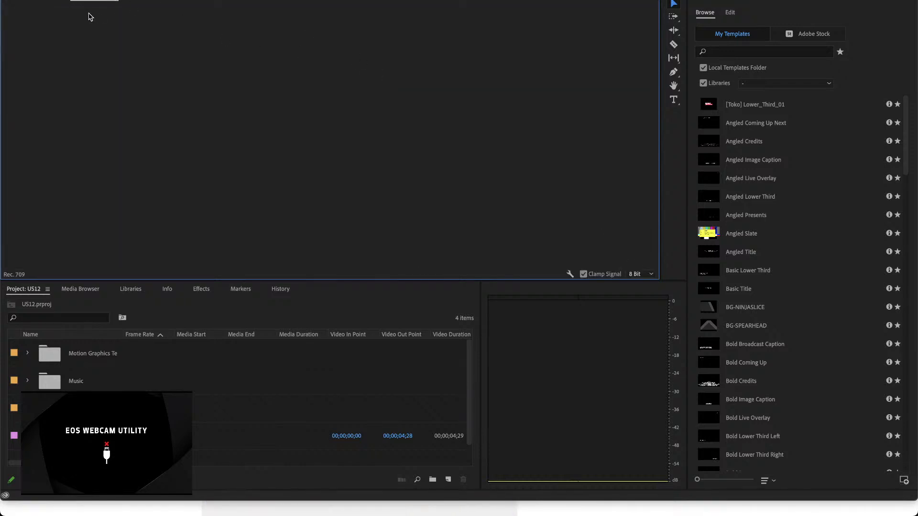
click(39, 1)
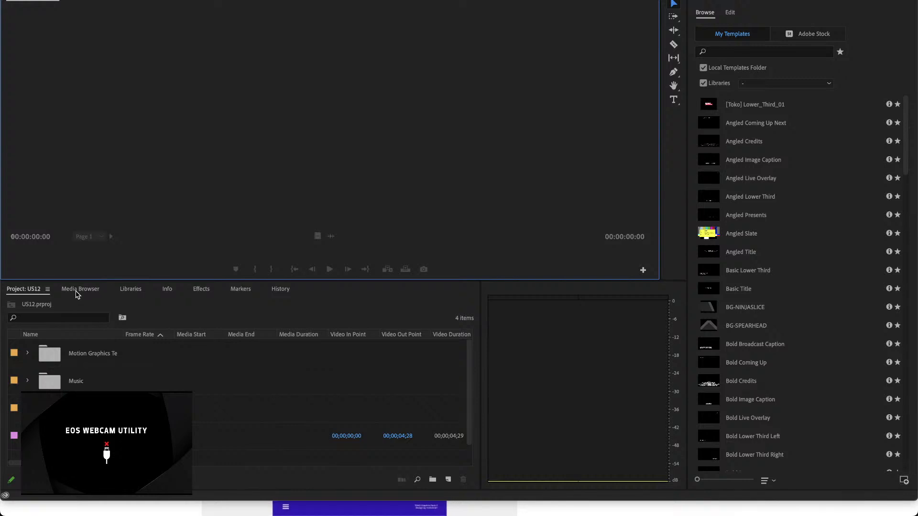
click(77, 292)
click(122, 293)
click(35, 292)
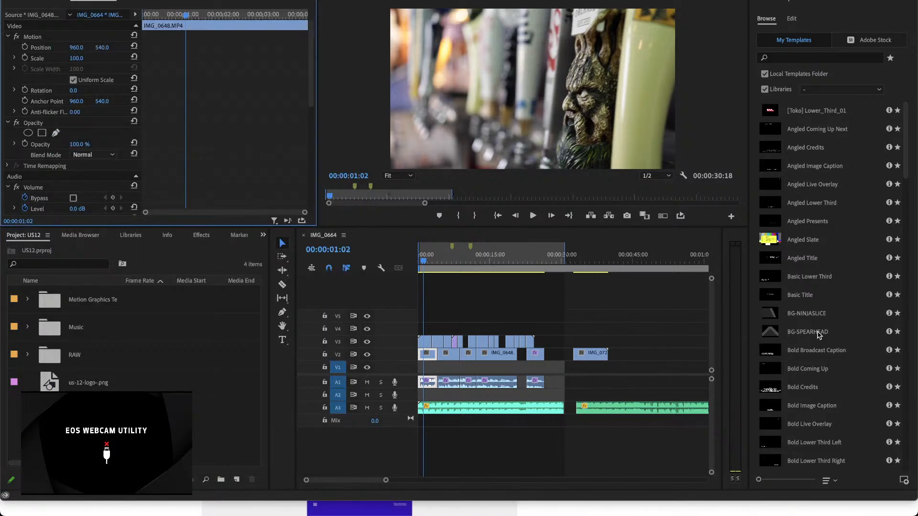
Step: Look through the motion graphics templates available under My Templates in Essential Graphics
click(774, 22)
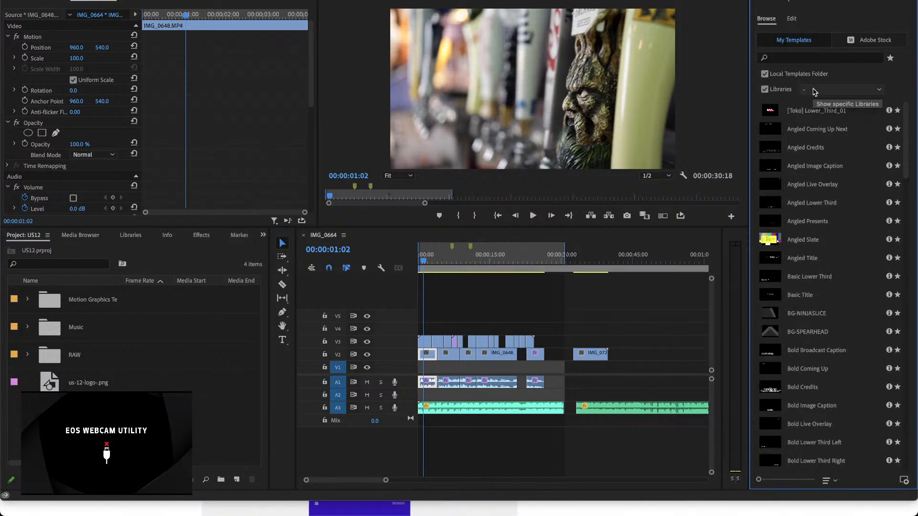
scroll(882, 409, down, 3)
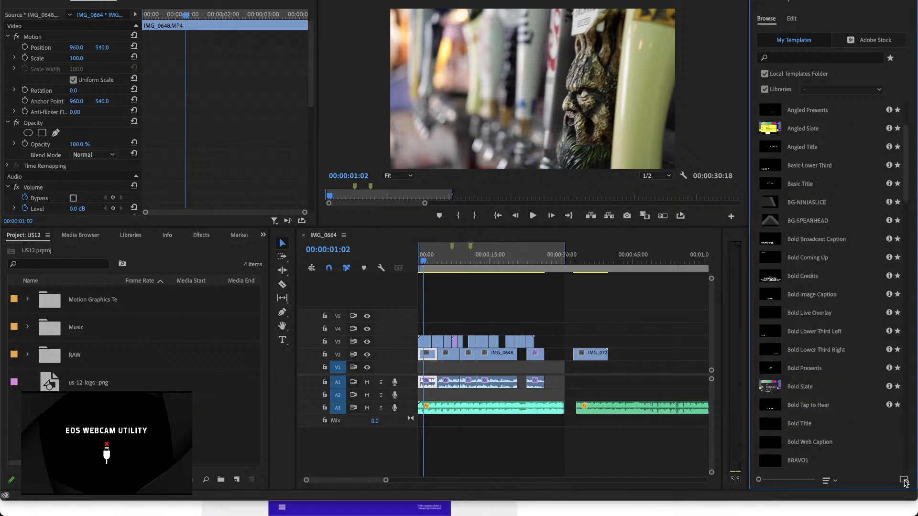
scroll(904, 482, down, 7)
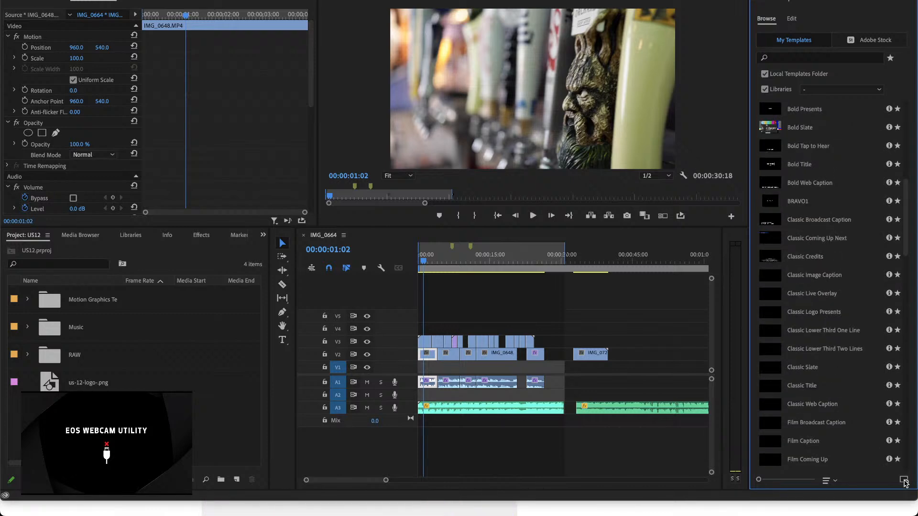
Step: Start installing a motion graphics template and look through the category folders of the Toko Graphics 4.1 MOGRT files
click(904, 481)
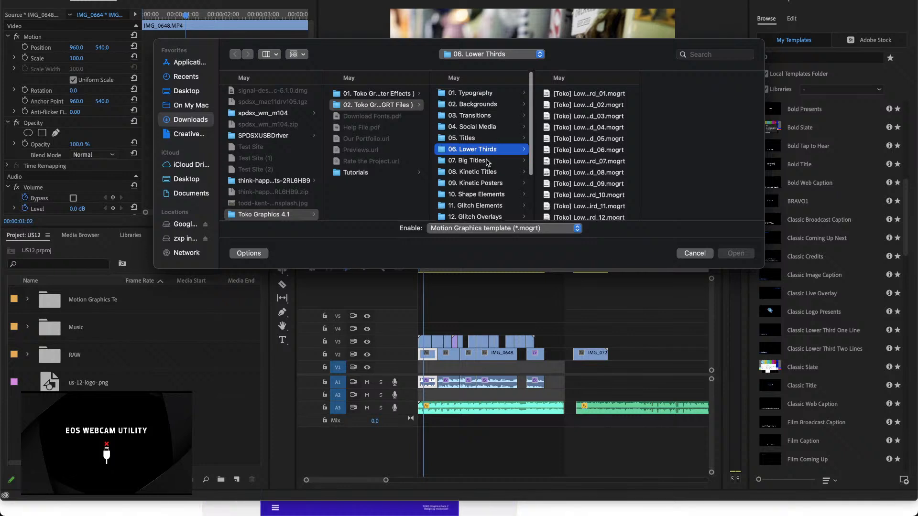
scroll(488, 162, down, 4)
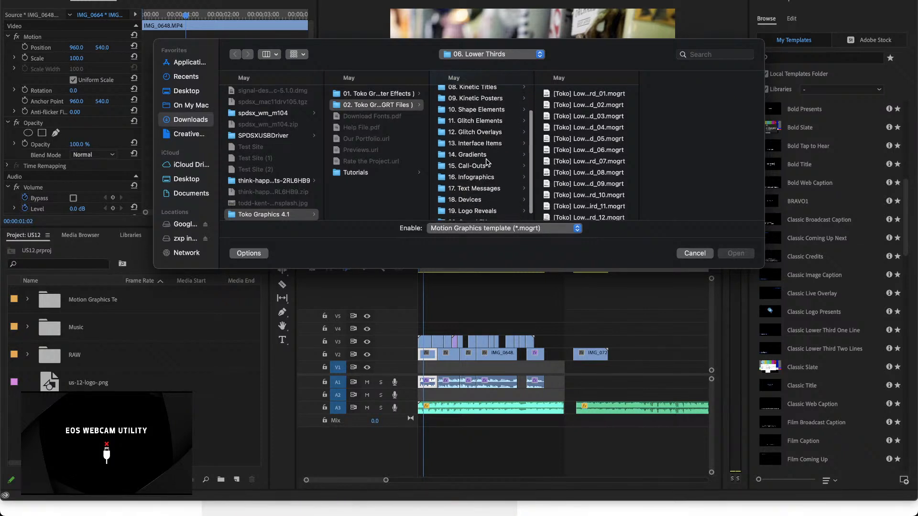
scroll(488, 162, up, 2)
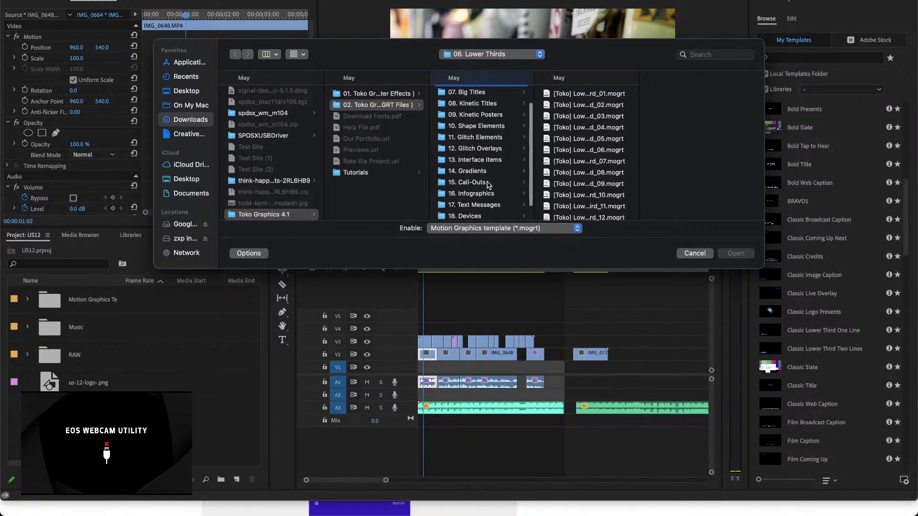
scroll(488, 184, up, 3)
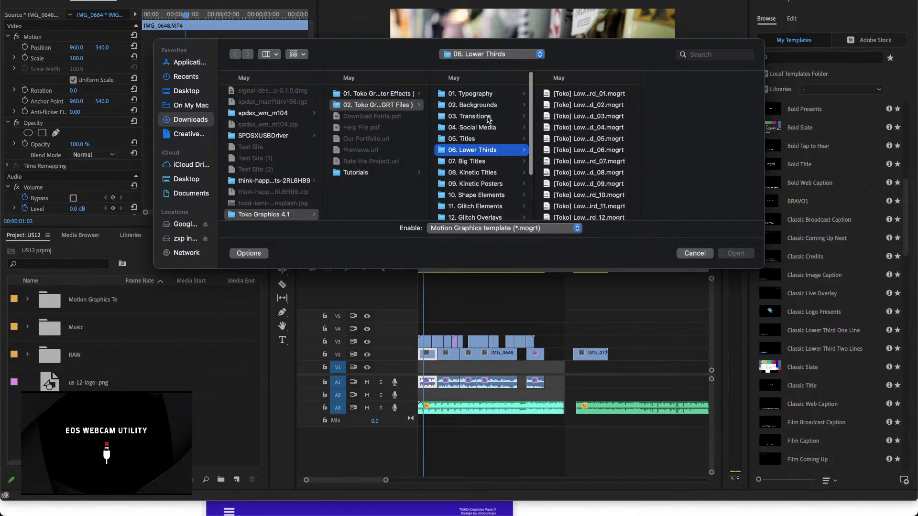
Step: Open the 03. Transitions folder and look through its Overlay Transitions and Flat Transitions template files
click(478, 116)
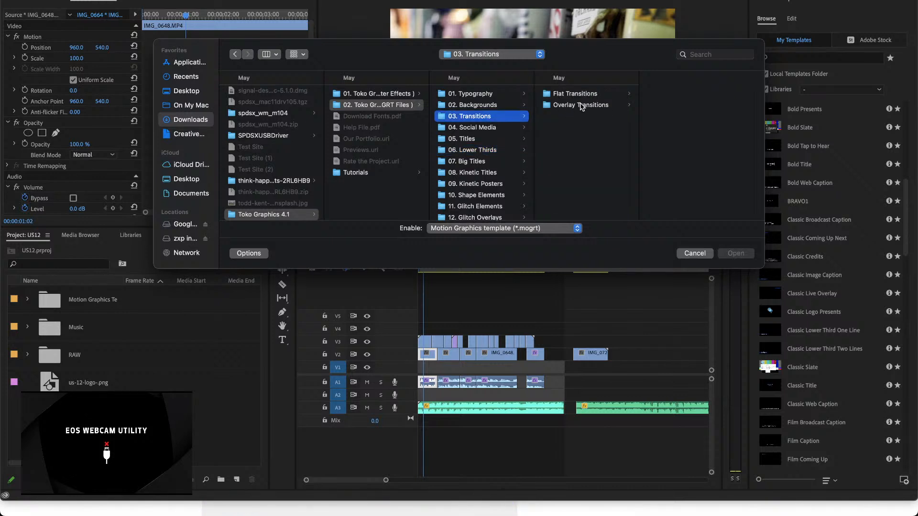
key(super+Tab)
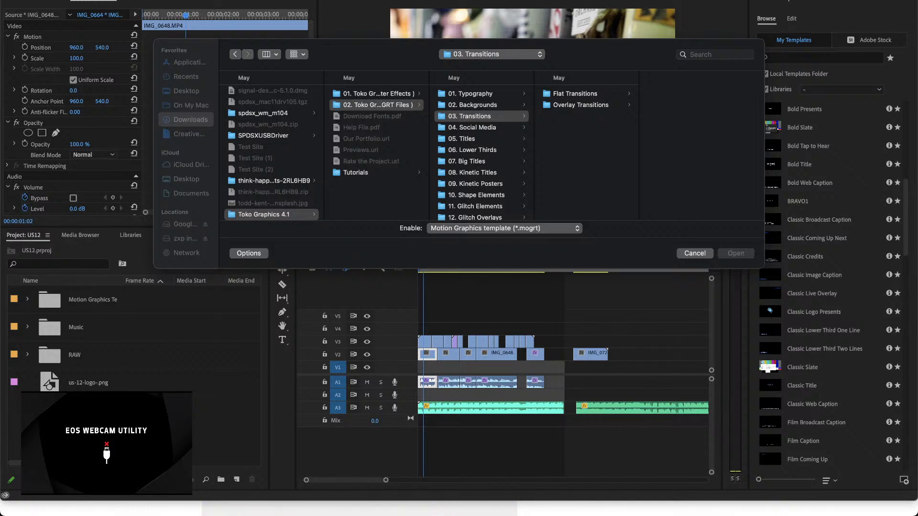
click(592, 106)
scroll(729, 176, down, 10)
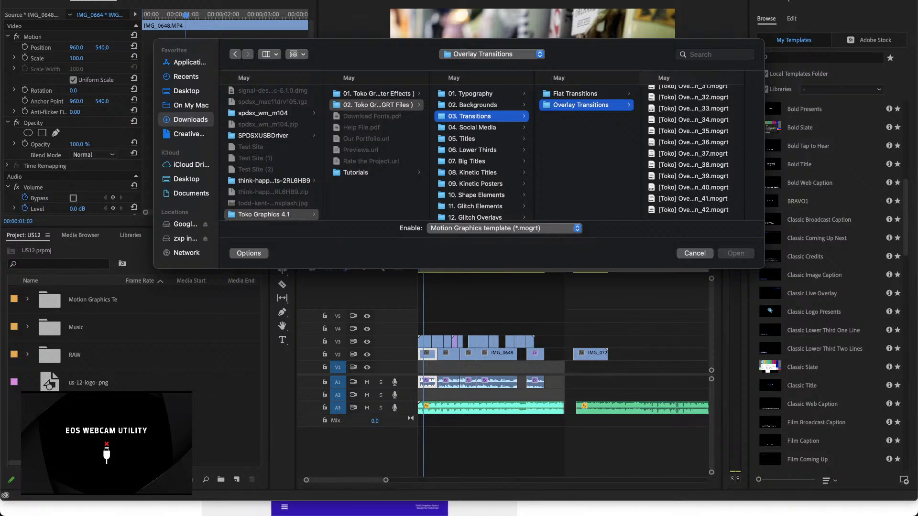
click(557, 93)
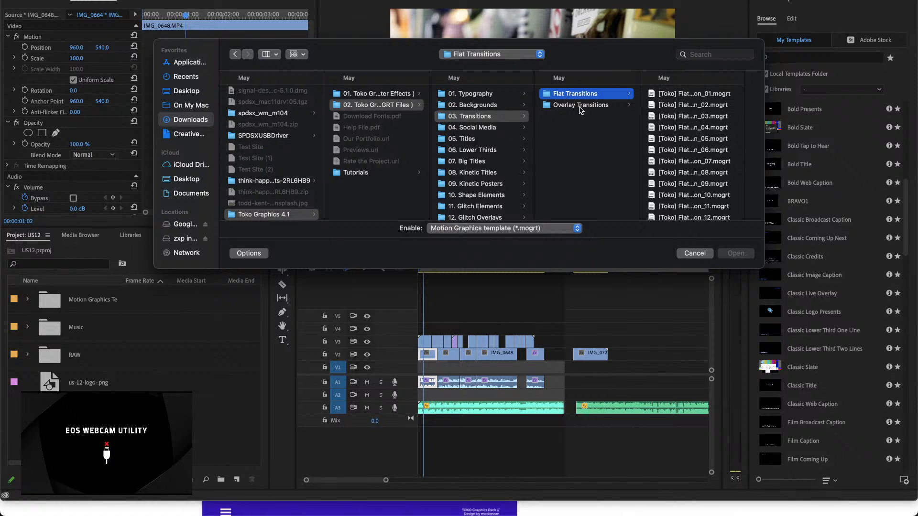
scroll(707, 186, down, 10)
scroll(707, 186, down, 20)
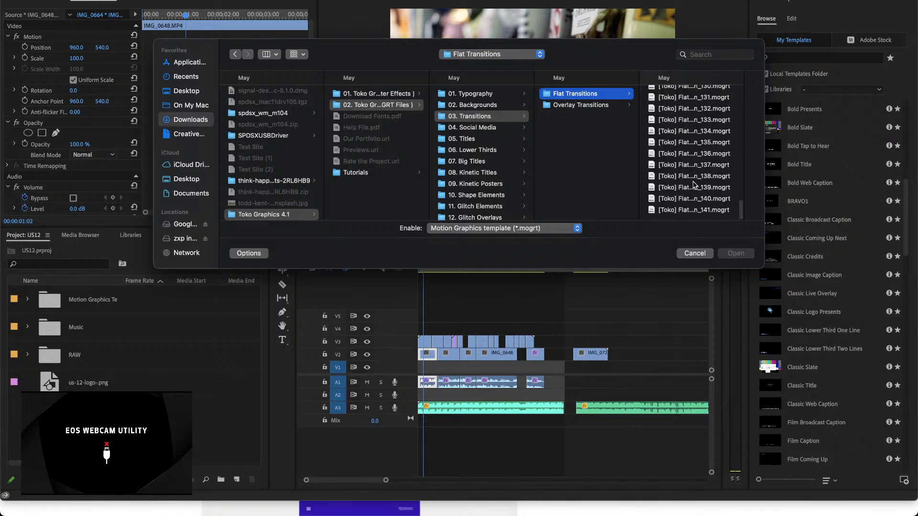
Step: Check the remaining MOGRT categories and open 02. Camera Transitions within 03. Transitions of the Toko After Effects folder
scroll(500, 173, down, 3)
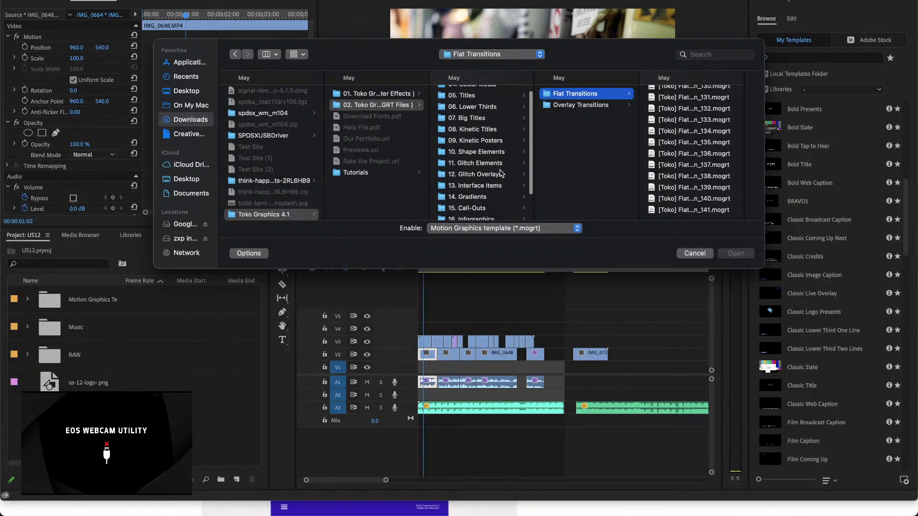
scroll(500, 173, down, 4)
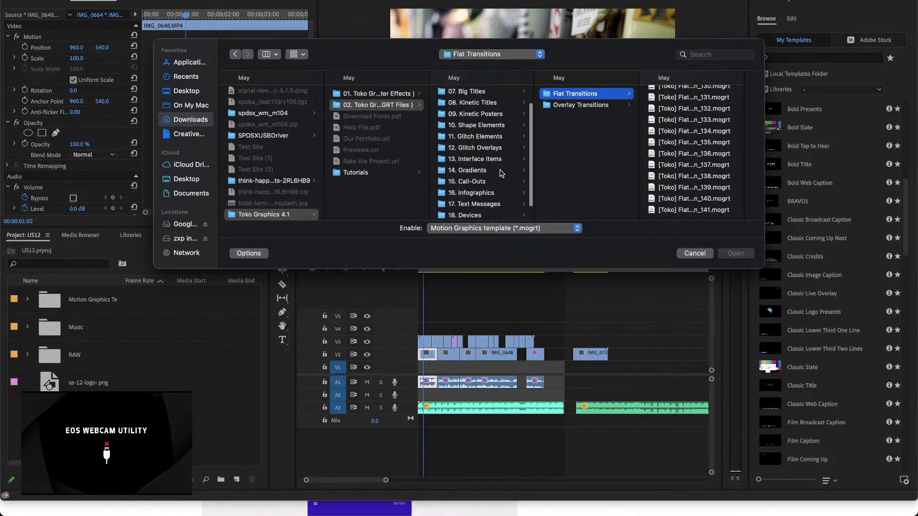
click(392, 94)
click(471, 93)
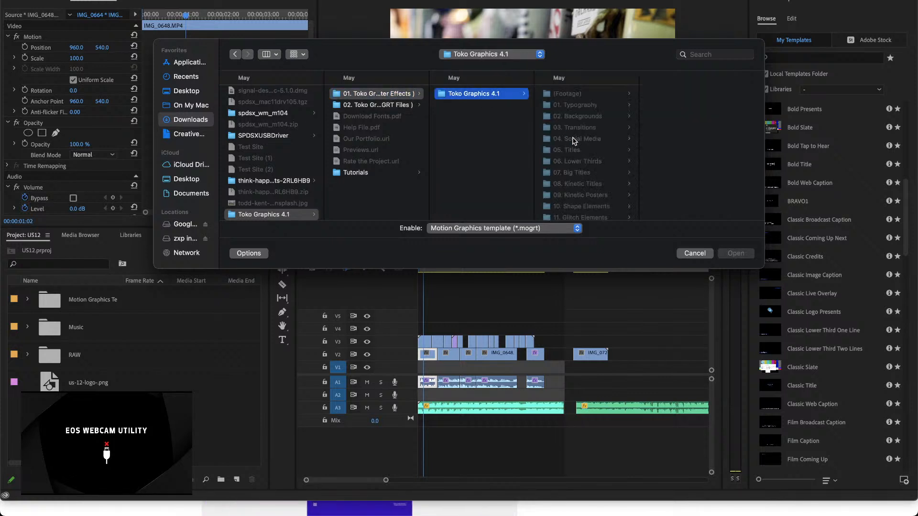
scroll(574, 140, up, 5)
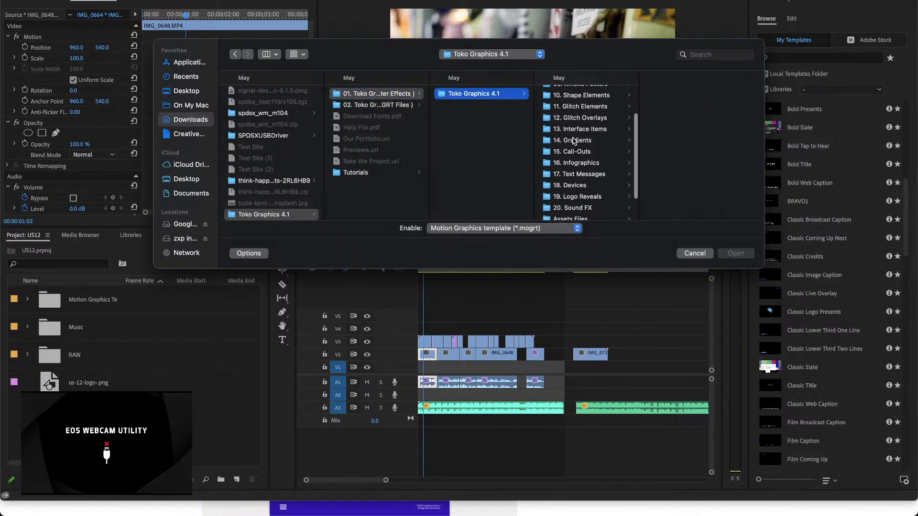
click(576, 127)
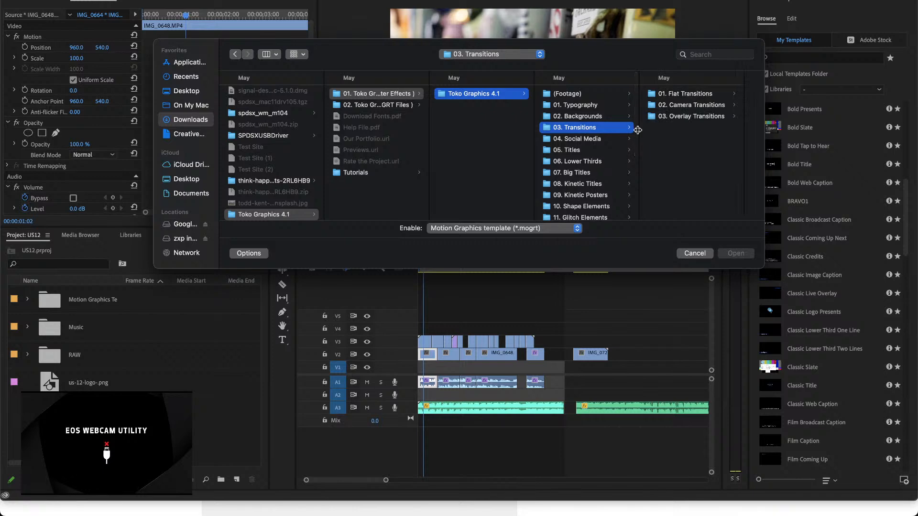
click(679, 106)
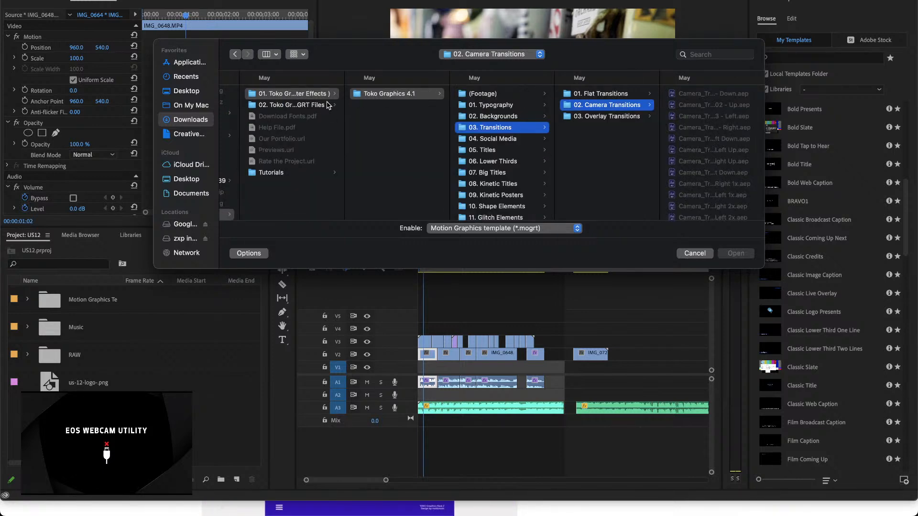
Step: Return to the Toko MOGRT files and look through the Overlay Transitions templates in 03. Transitions
click(293, 105)
click(395, 116)
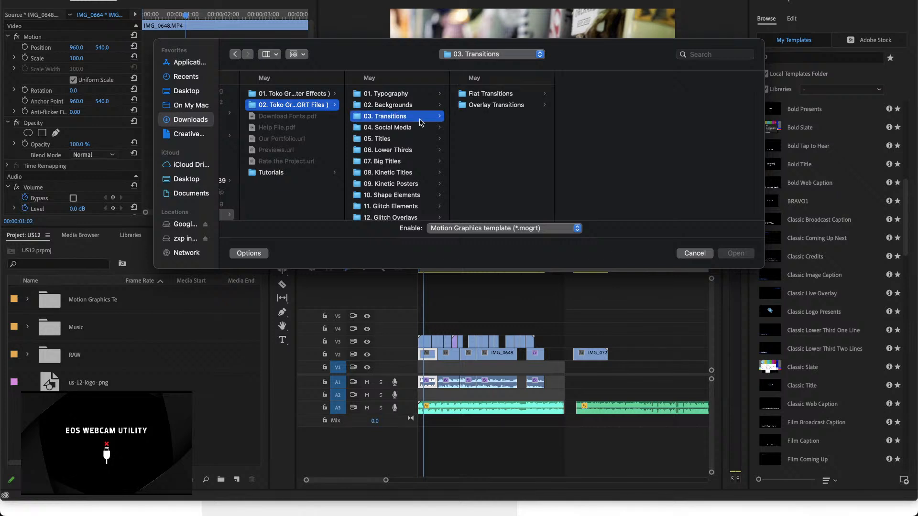
click(475, 109)
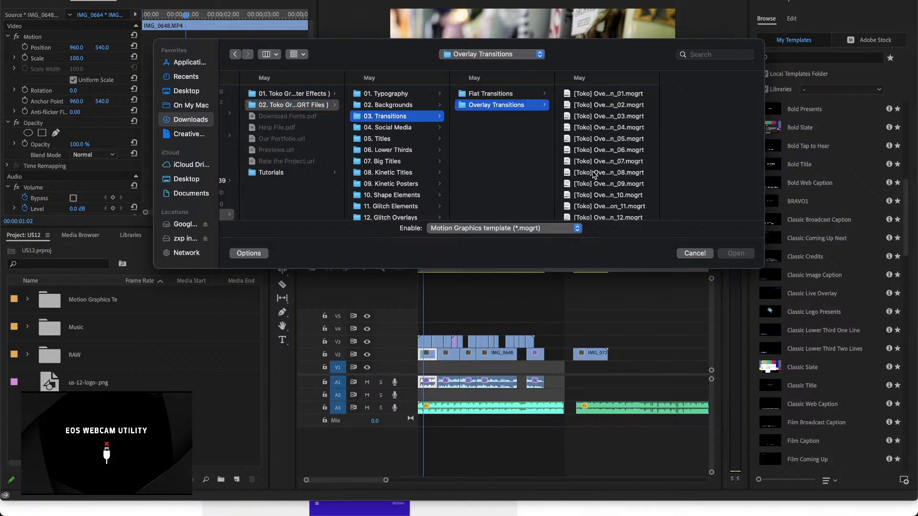
scroll(594, 175, down, 2)
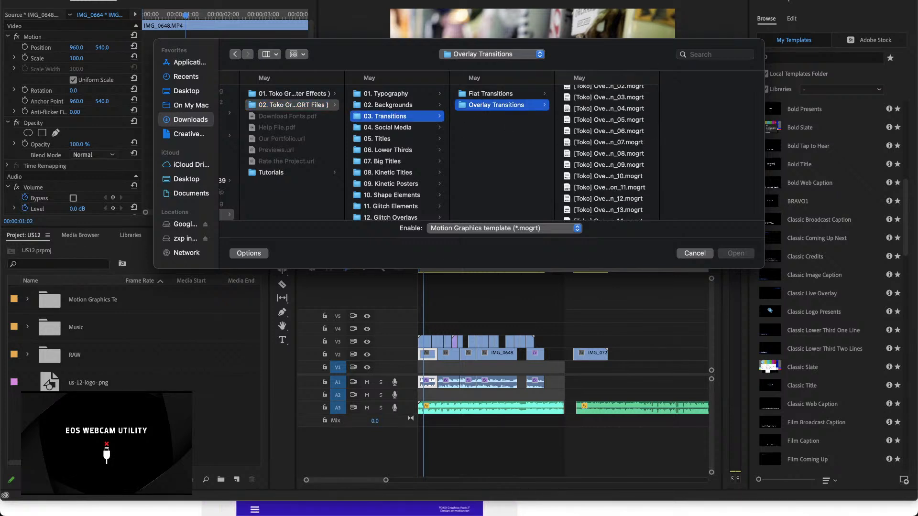
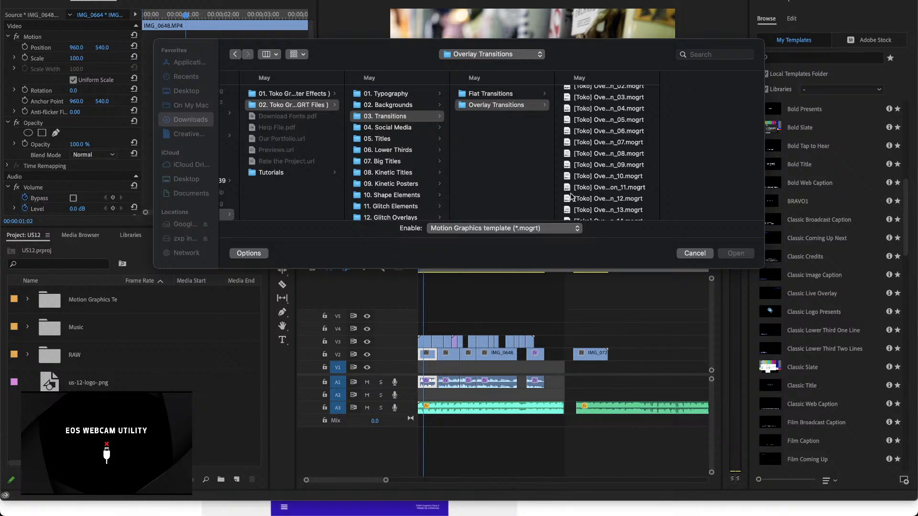
Step: Install the [Toko] Overlay_Transition_06.mogrt template from the Overlay Transitions folder
click(506, 95)
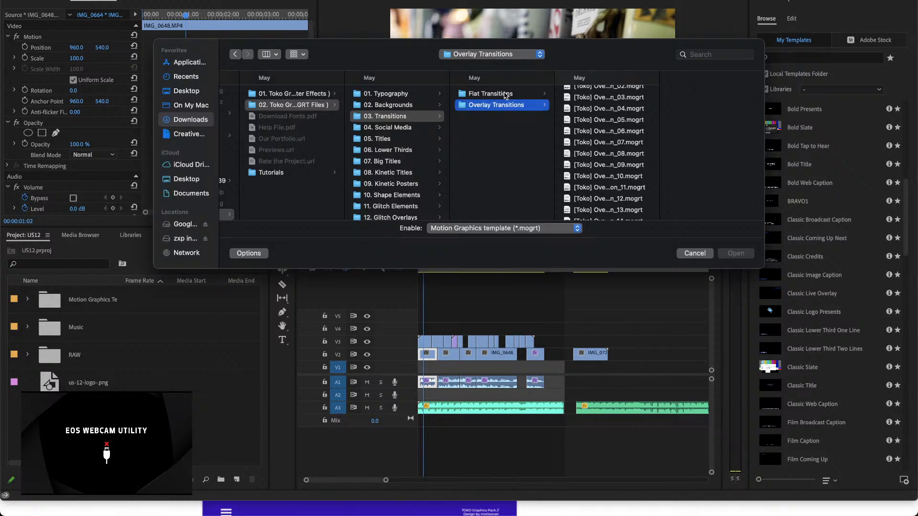
click(620, 133)
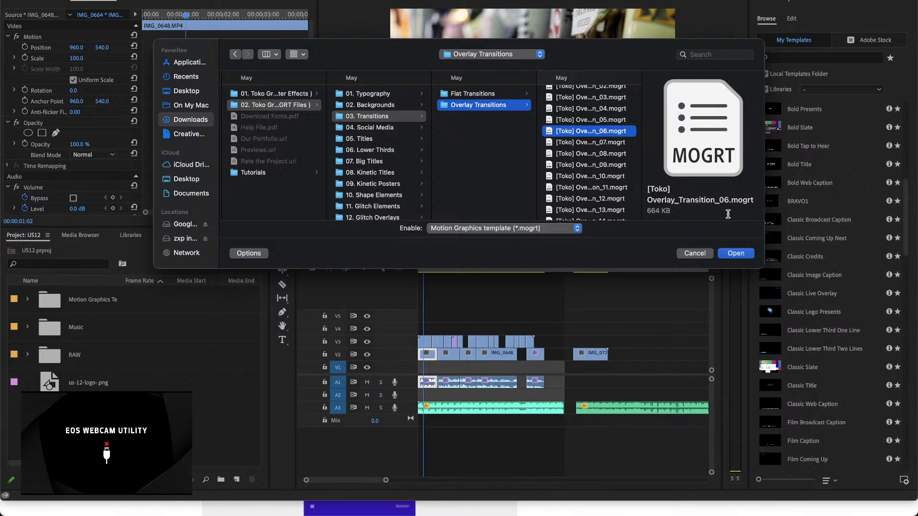
click(738, 255)
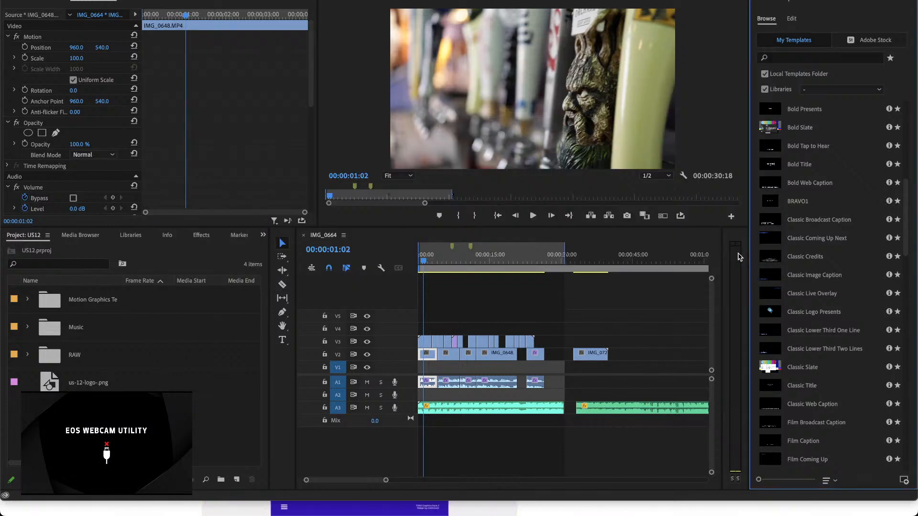
Step: Find [Toko] Overlay_Transition_06 among the installed templates and add it to track V4 near the start of the IMG_0664 sequence
scroll(768, 418, down, 15)
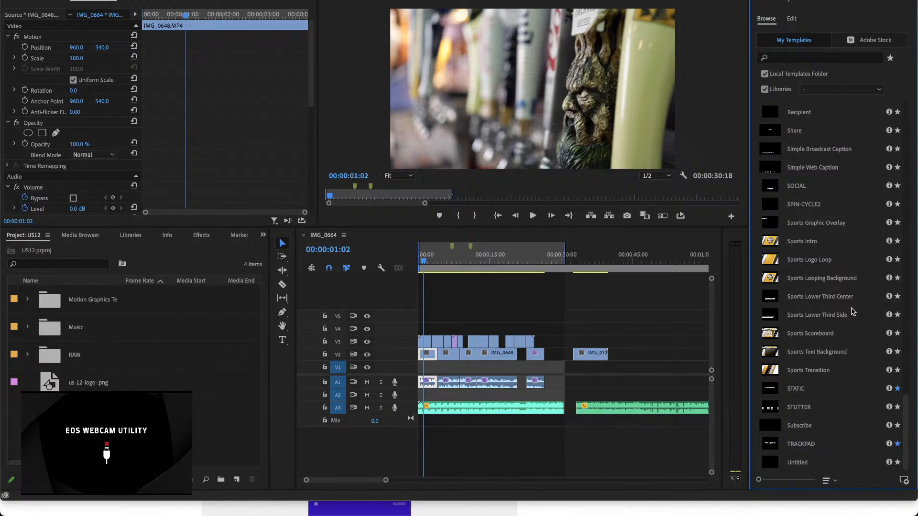
scroll(853, 312, up, 8)
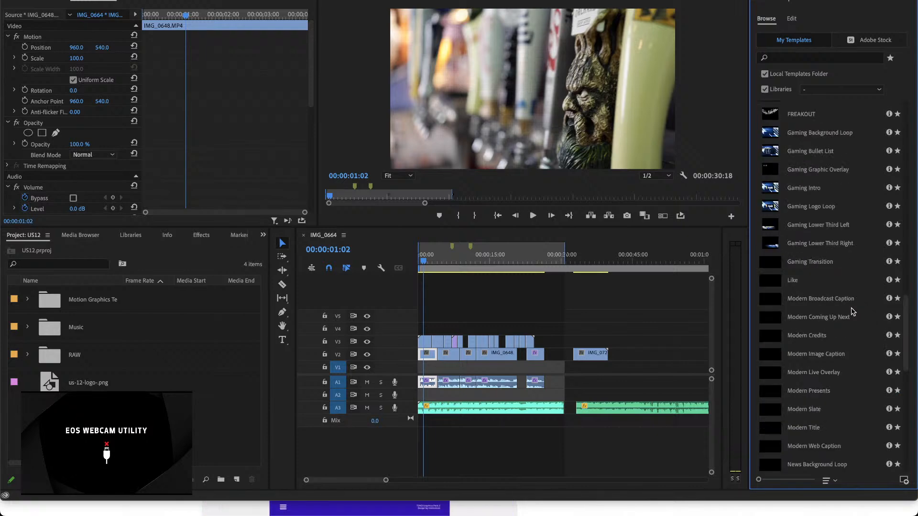
scroll(851, 312, up, 10)
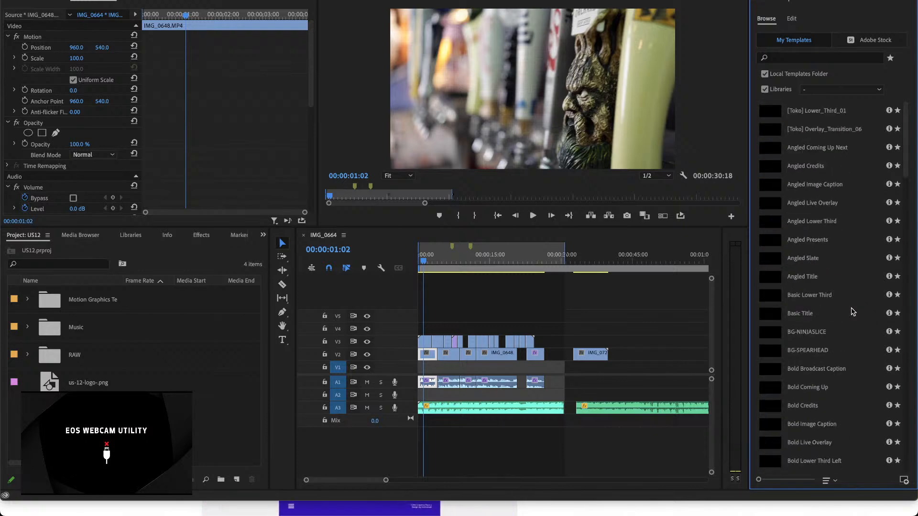
click(817, 131)
drag(811, 131, 432, 331)
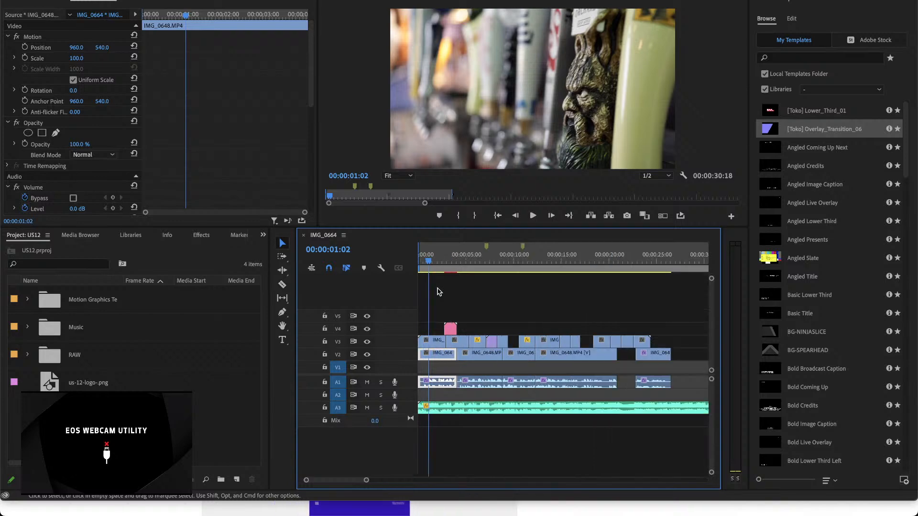
Step: Centre the overlay transition on V4 over the cut between IMG_0649.MP4 and IMG_0723.MP4 and play it back
key(=)
drag(560, 330, 544, 329)
click(515, 267)
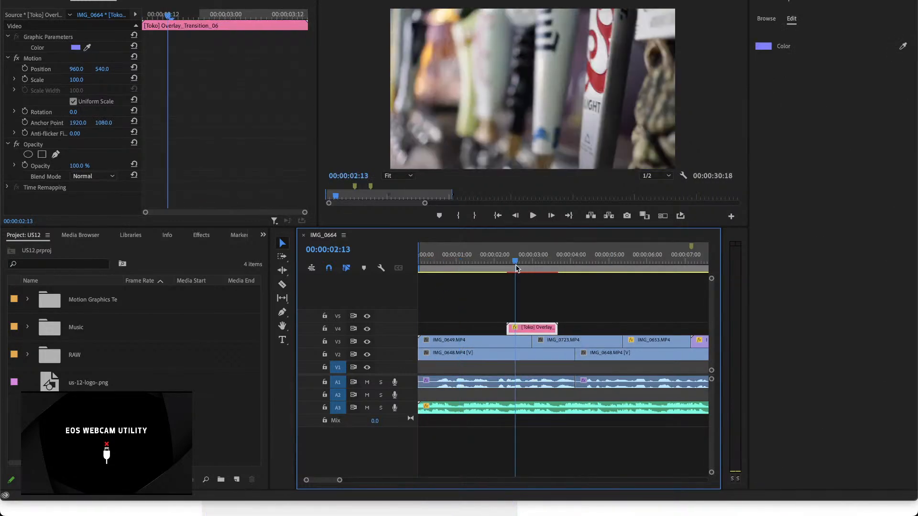
key(space)
key(space)
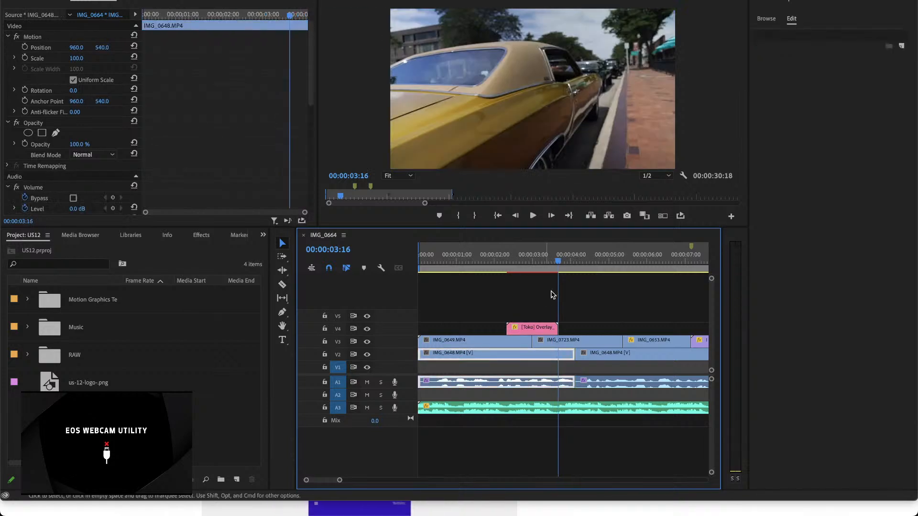
Step: Try the overlay transition on track V3 between IMG_0649.MP4 and IMG_0723.MP4, play it back, and undo the move
drag(535, 329, 538, 341)
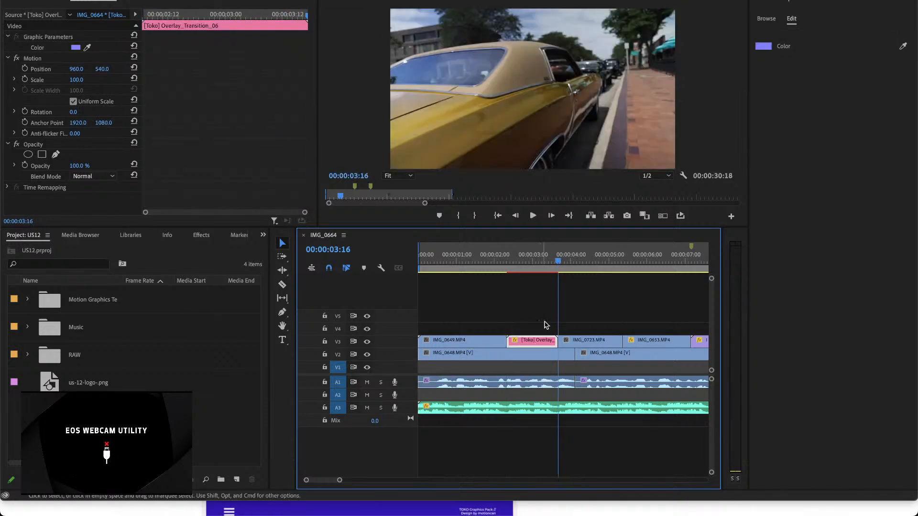
click(507, 269)
key(space)
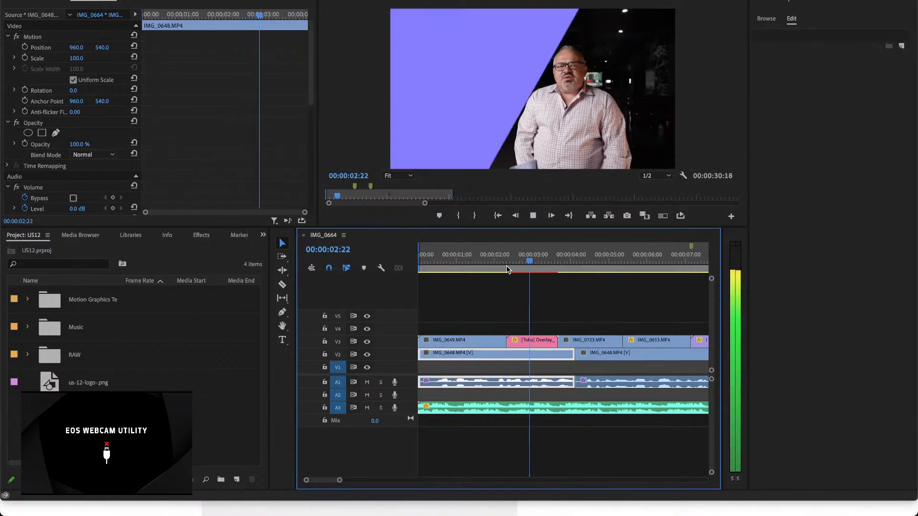
key(super+z)
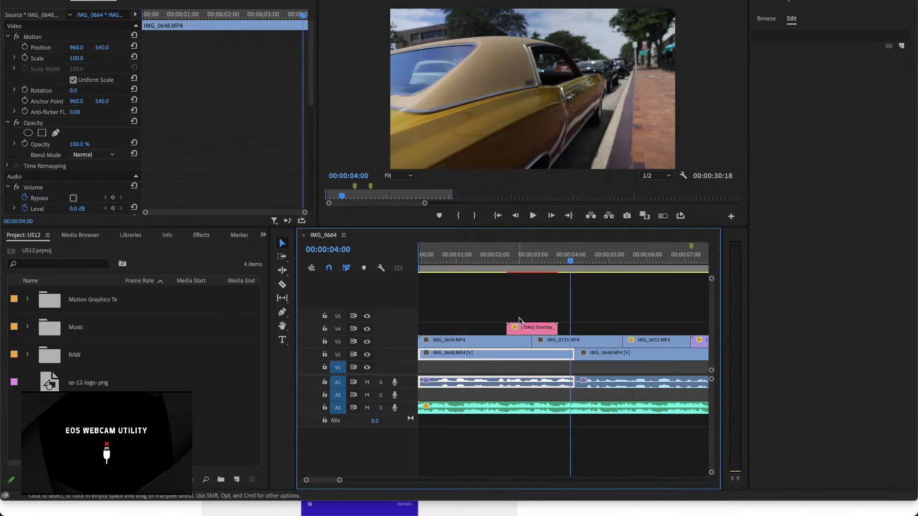
Step: Shift the overlay transition on V4 so it starts at the IMG_0649.MP4 and IMG_0723.MP4 cut, and play it back
click(526, 329)
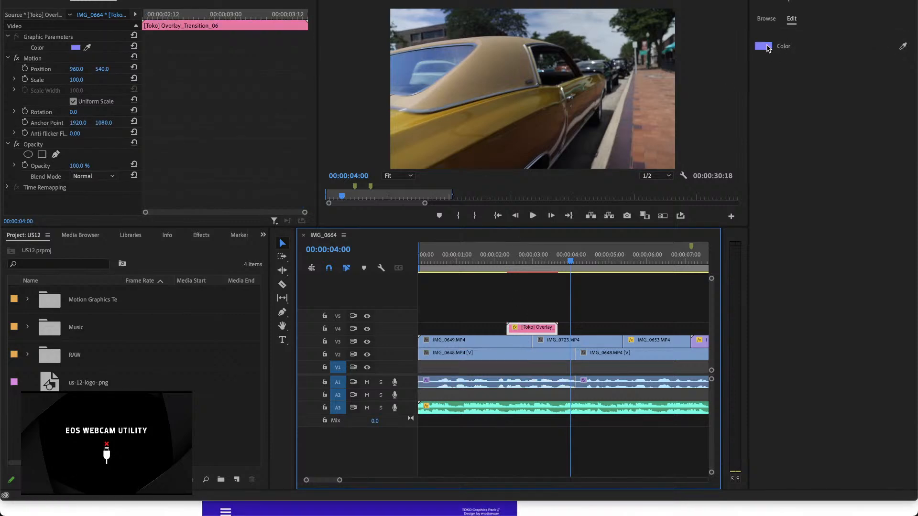
drag(558, 250, 534, 280)
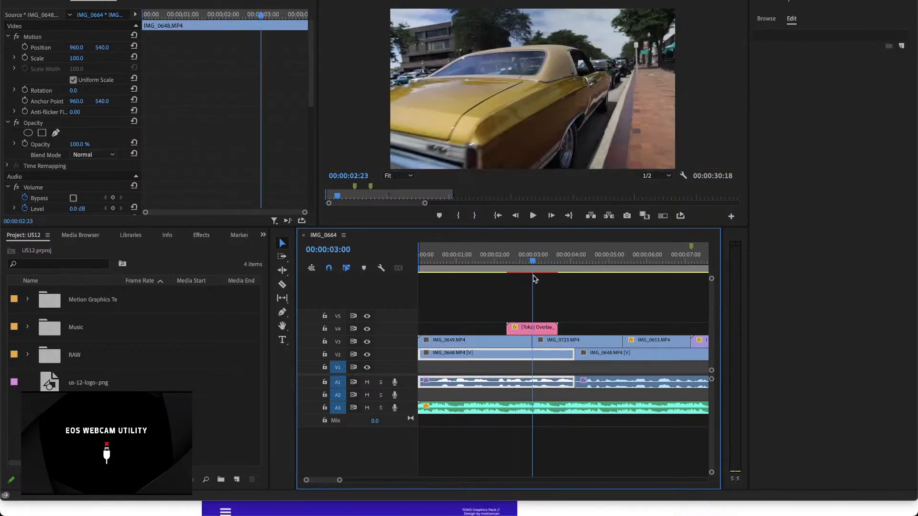
click(550, 331)
drag(550, 330, 575, 331)
click(520, 260)
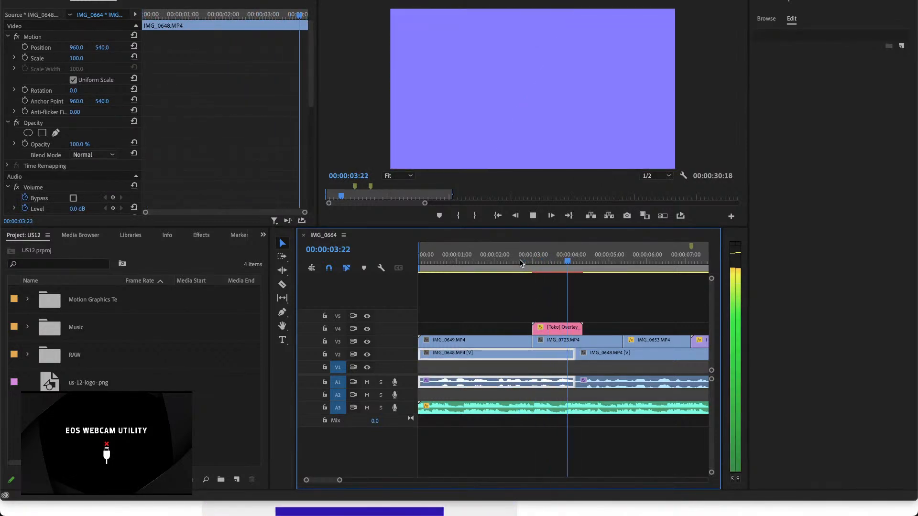
key(space)
Step: Shift the overlay transition on V4 so it ends at the IMG_0649.MP4 and IMG_0723.MP4 cut, and play it back
drag(571, 330, 520, 334)
click(494, 260)
key(space)
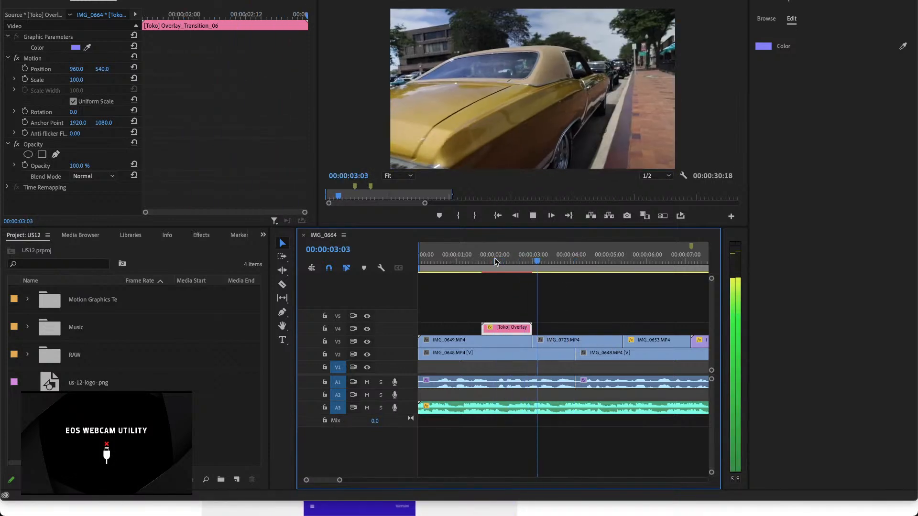
key(space)
Step: Delete the Toko overlay transition clip from track V4
double_click(511, 329)
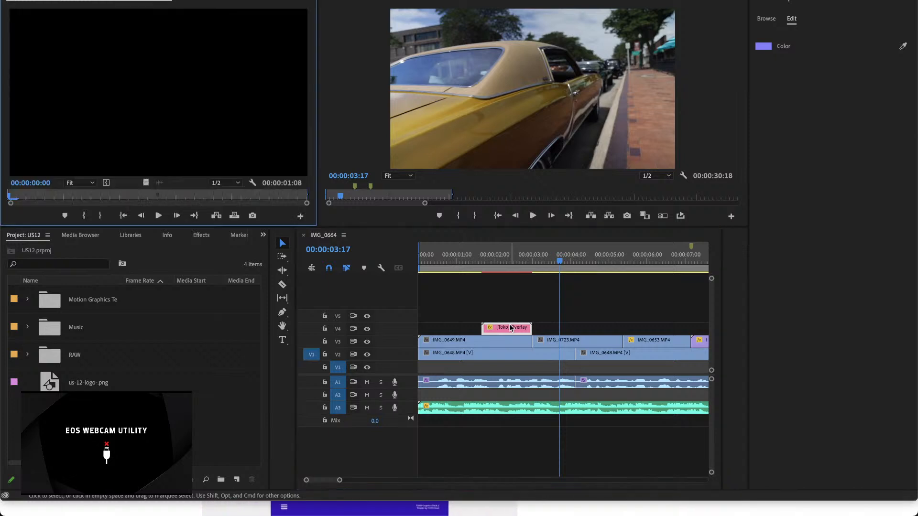
click(521, 260)
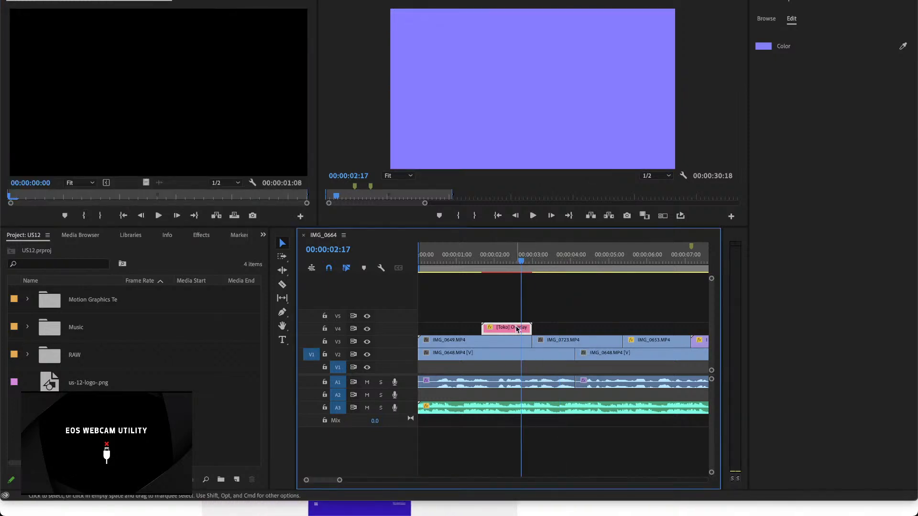
key(Delete)
key(minus)
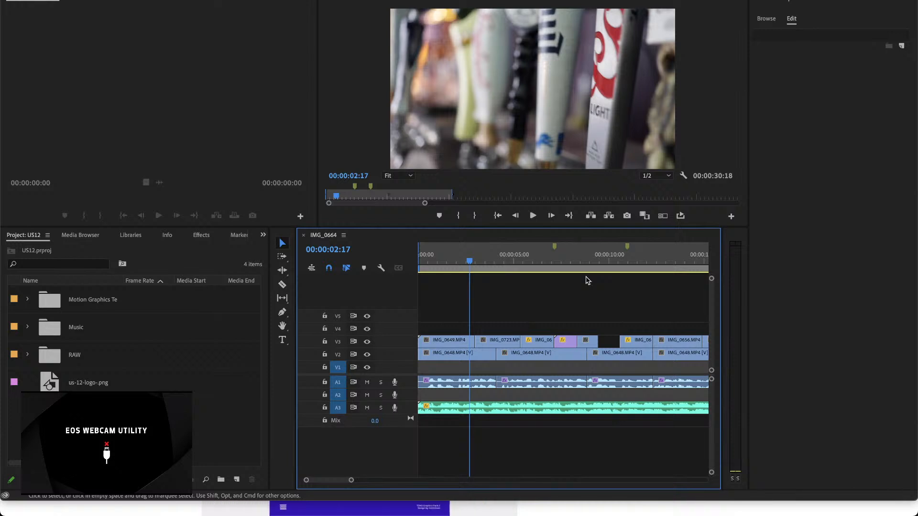
Step: Review the first cut on V3 and replace clips IMG_0649.MP4 and IMG_0723.MP4 with an After Effects composition
click(558, 264)
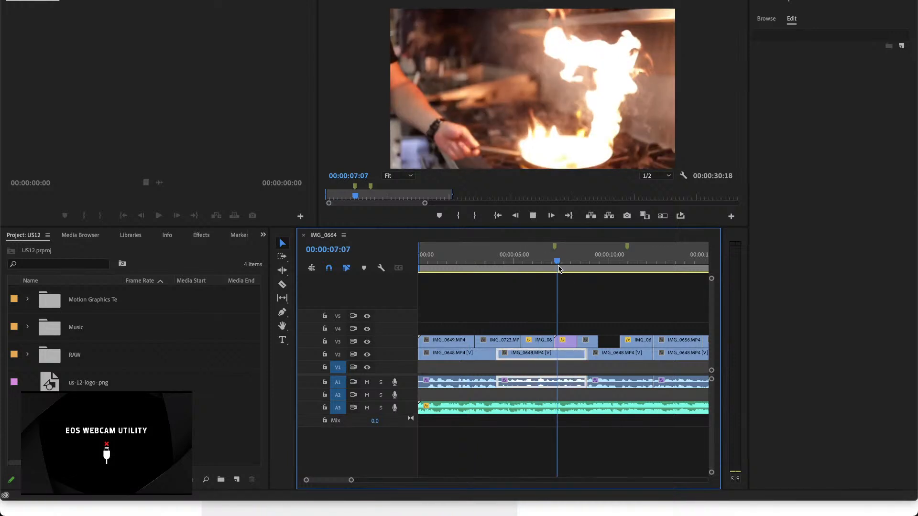
click(466, 260)
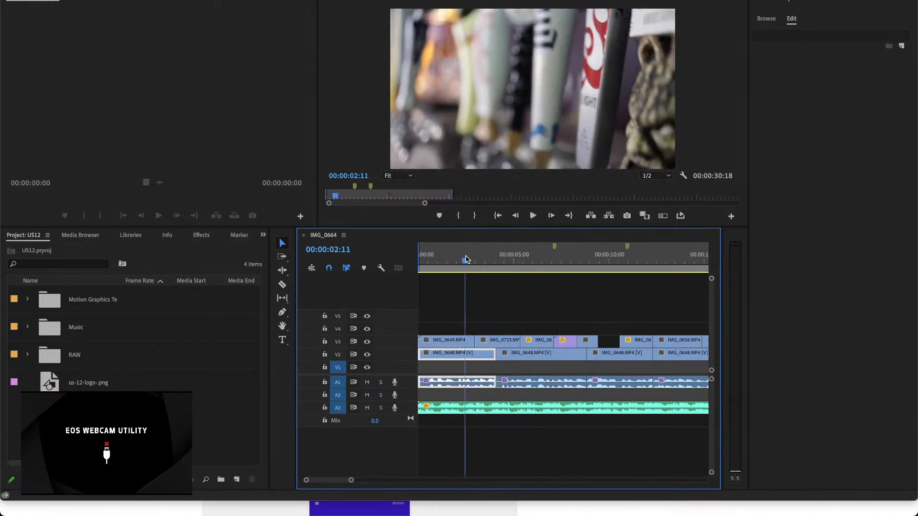
key(space)
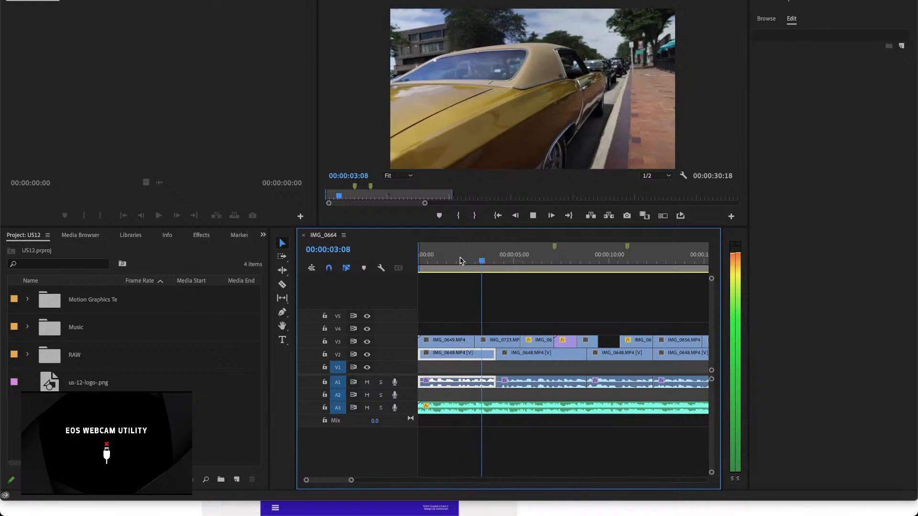
click(463, 262)
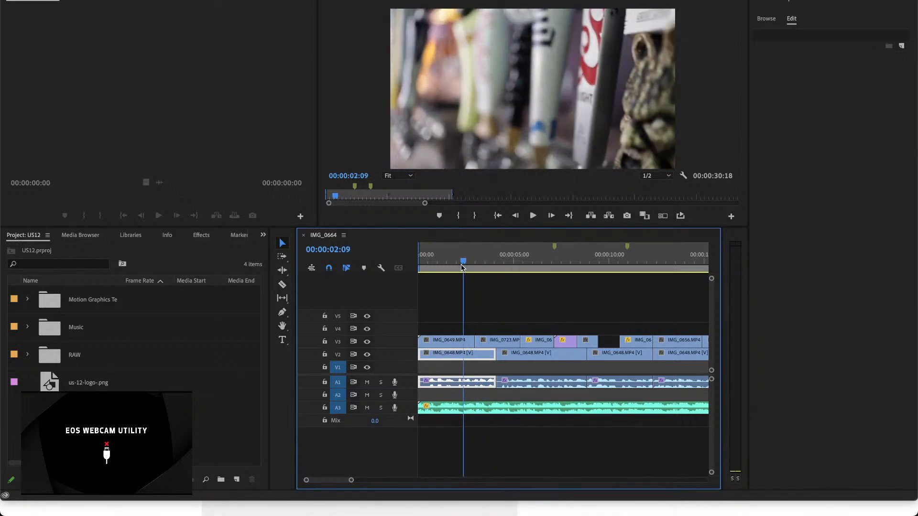
drag(464, 323, 488, 342)
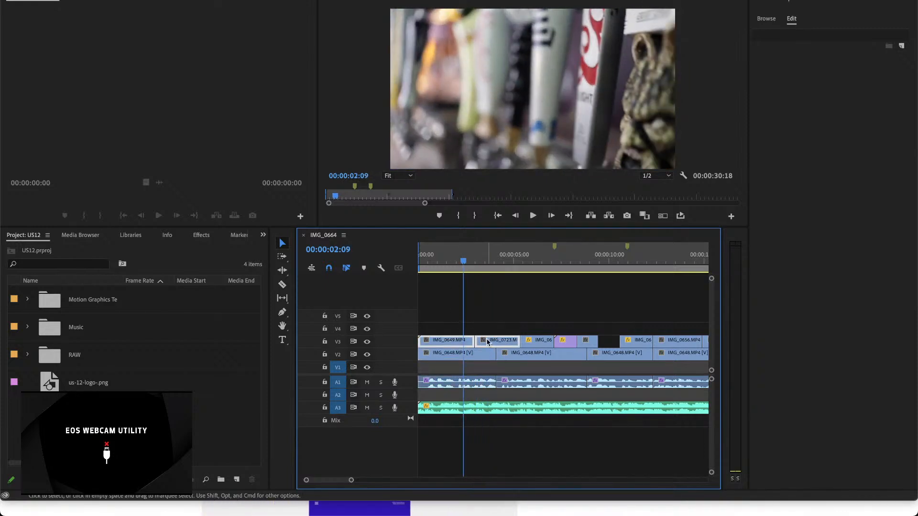
right_click(484, 340)
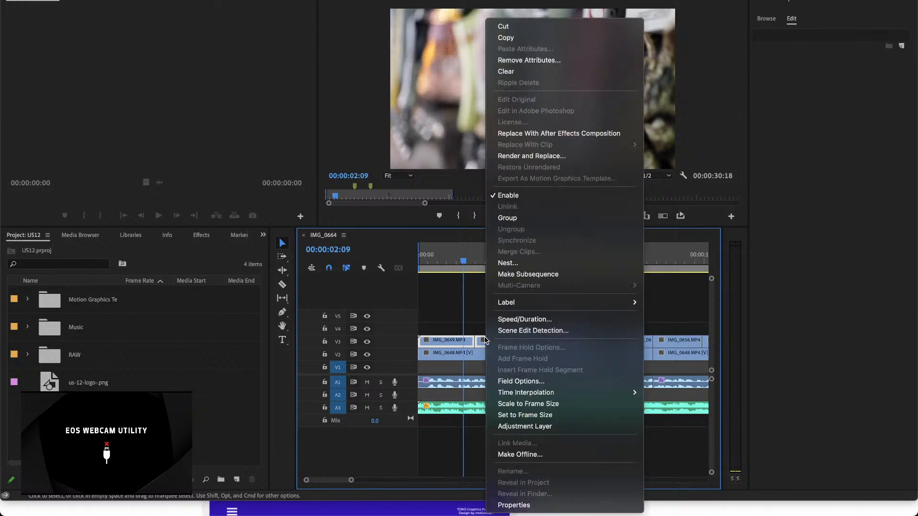
click(548, 134)
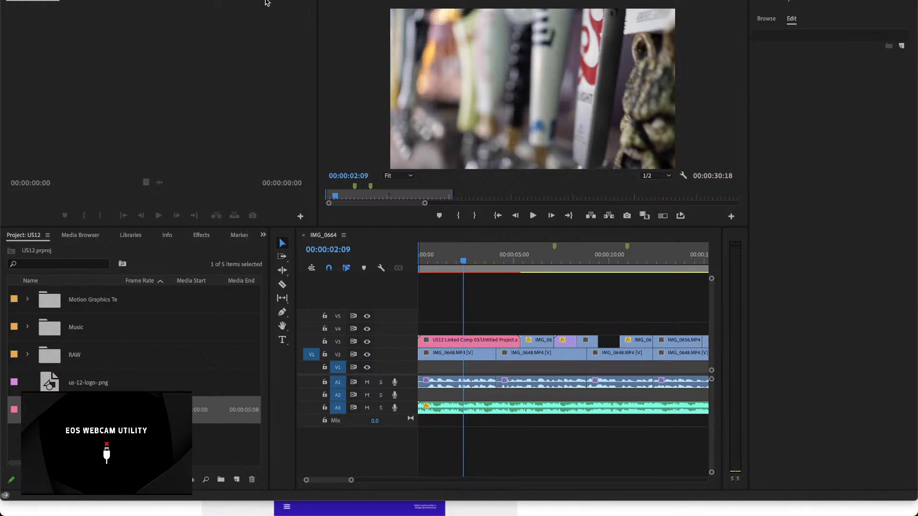
Step: Switch to the browser and download the Graphics Pack license certificate and purchase code as text from the Envato Market account's downloads
click(142, 509)
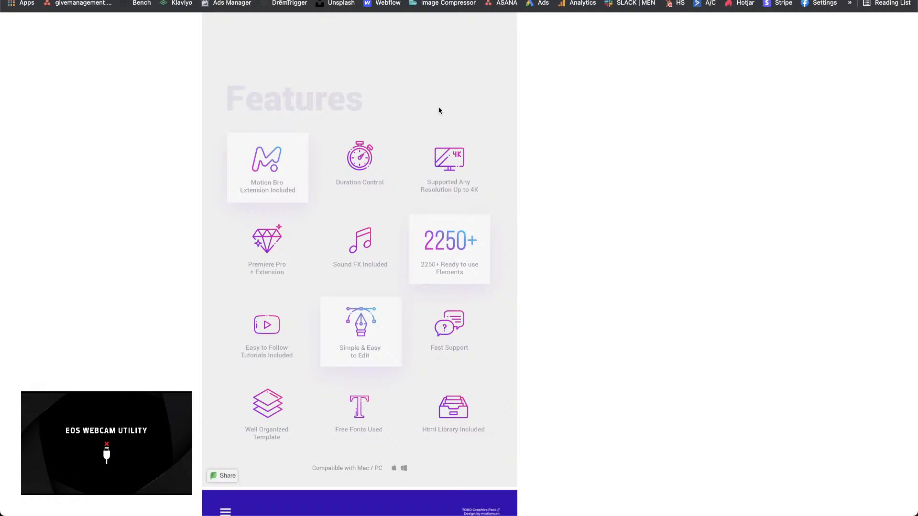
scroll(440, 110, up, 20)
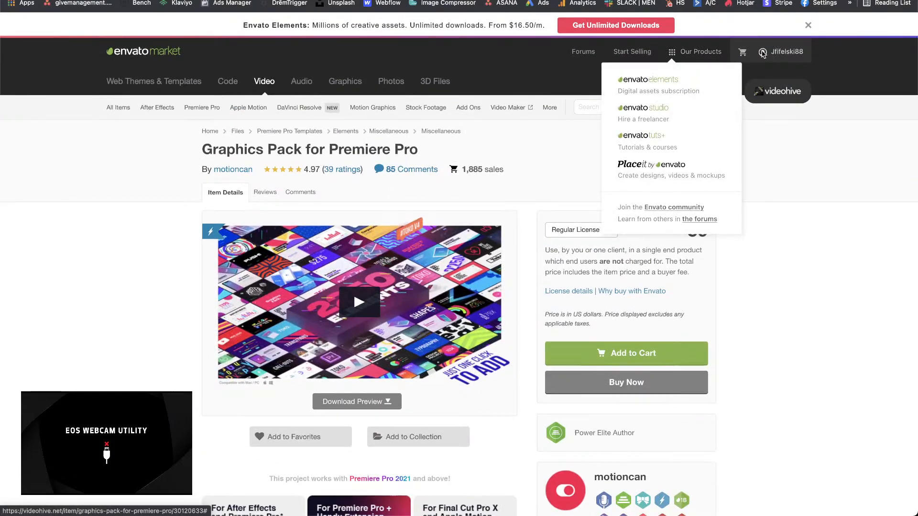
mouse_move(762, 53)
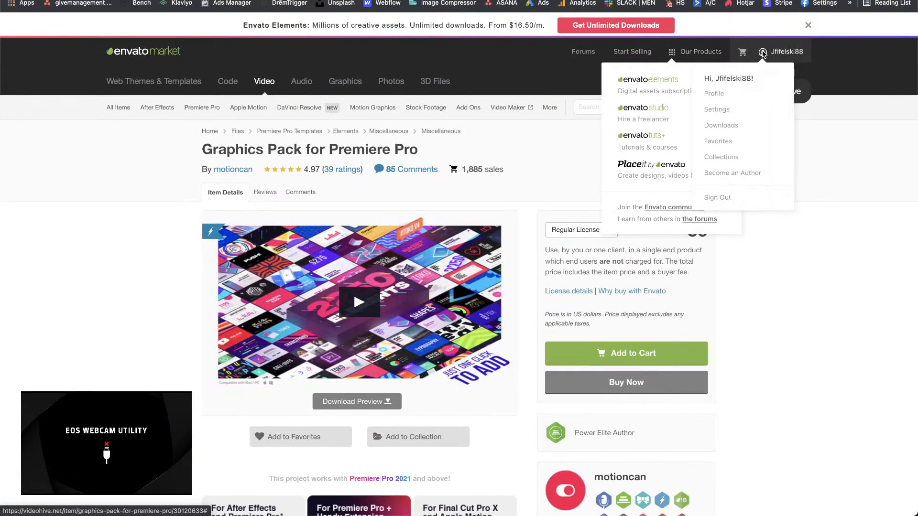
click(719, 126)
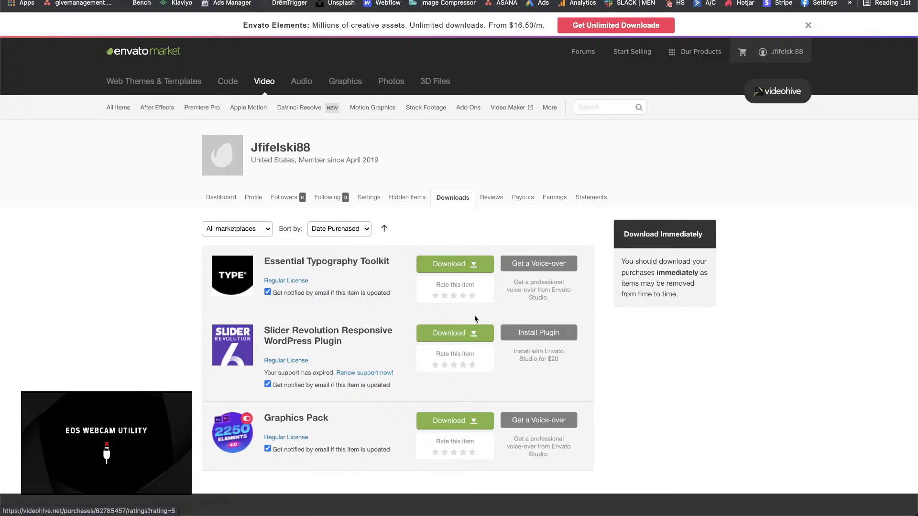
click(475, 422)
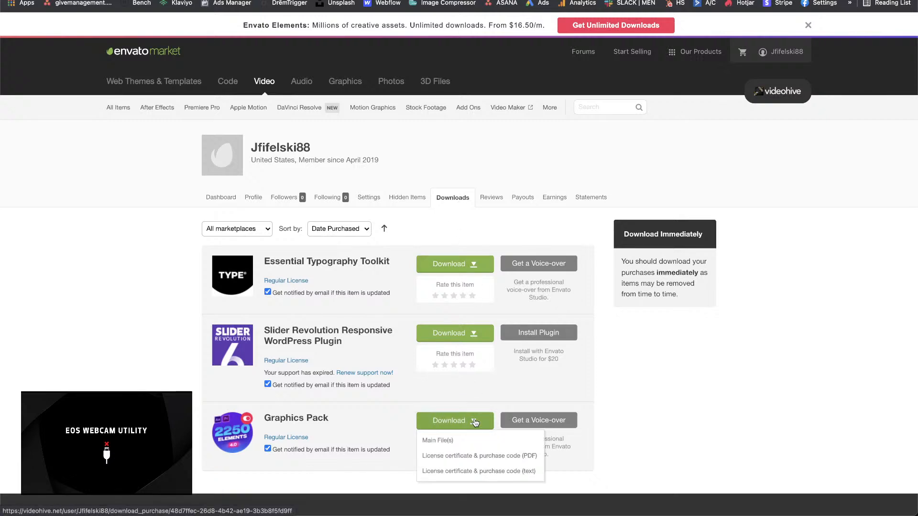
click(482, 474)
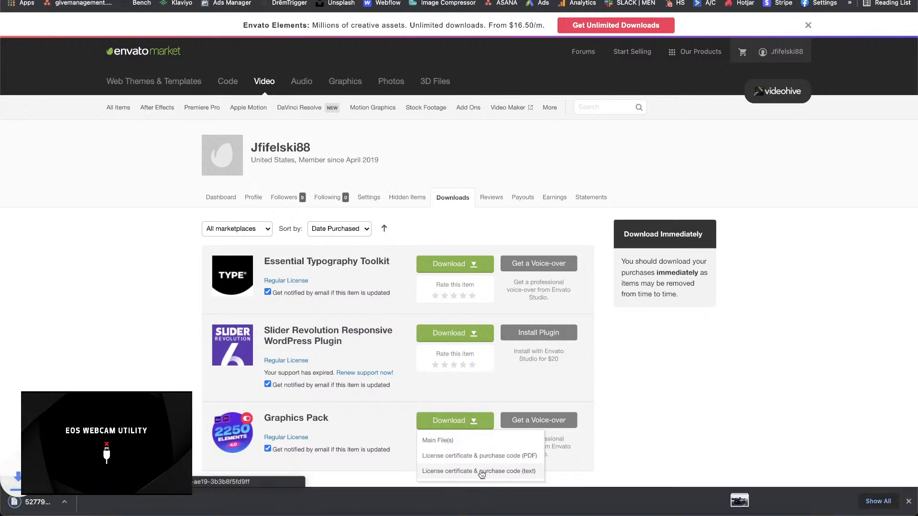
Step: Open the downloaded license certificate, select its item purchase code, and switch to After Effects
click(80, 503)
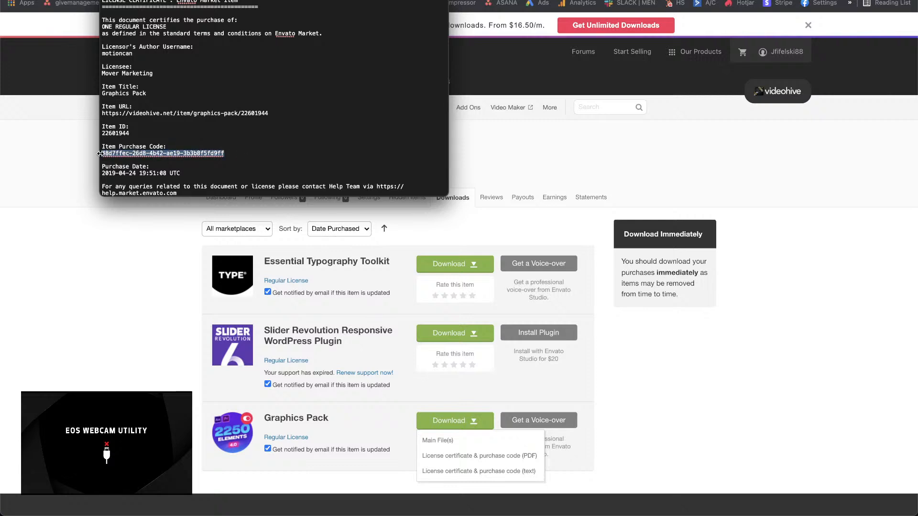
key(super+Tab)
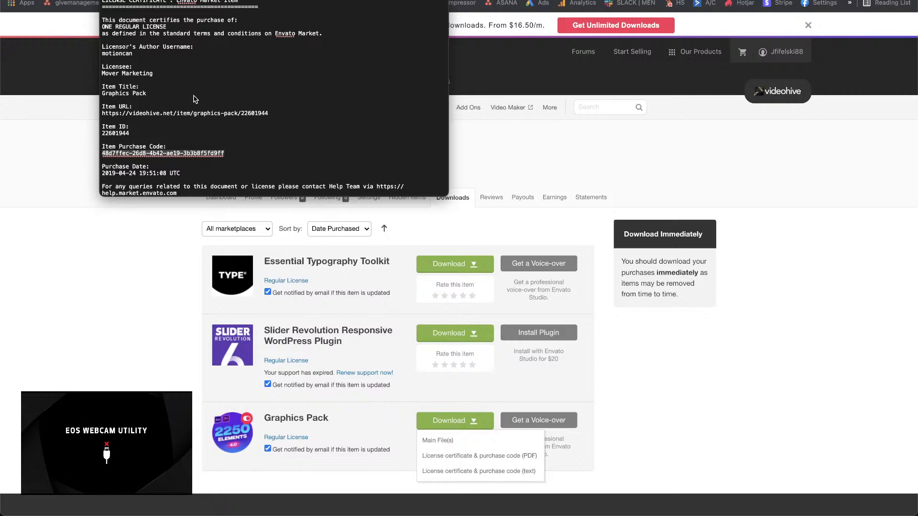
key(super+Tab)
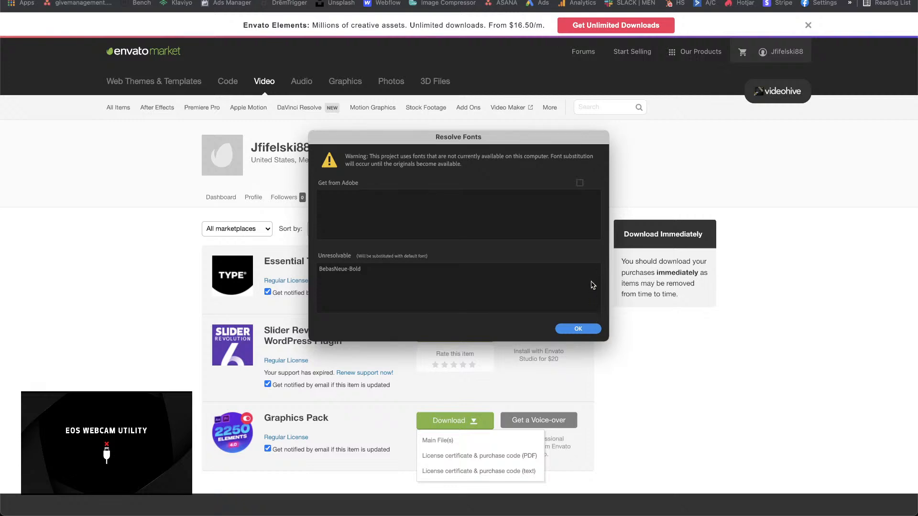
Step: Accept the font substitution, return to Premiere Pro and play the sequence from the start through the first linked composition
click(590, 329)
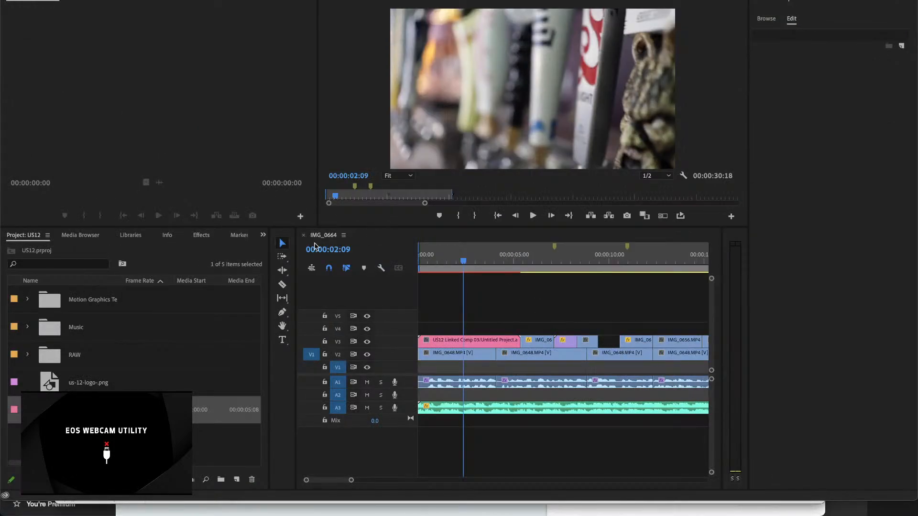
click(420, 257)
drag(421, 260, 416, 262)
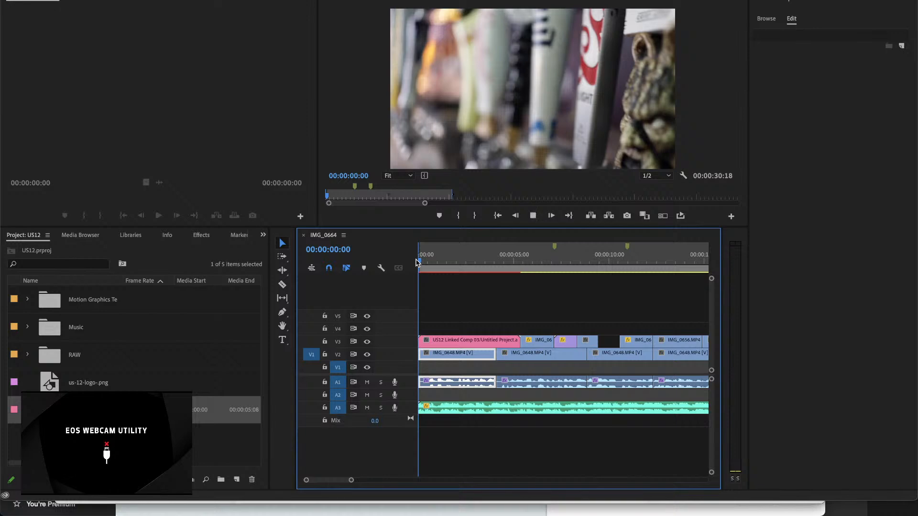
key(space)
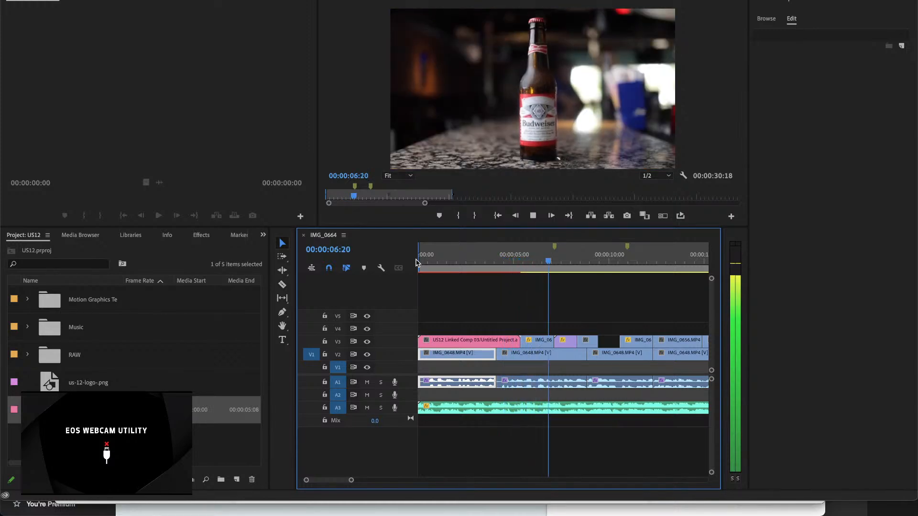
key(space)
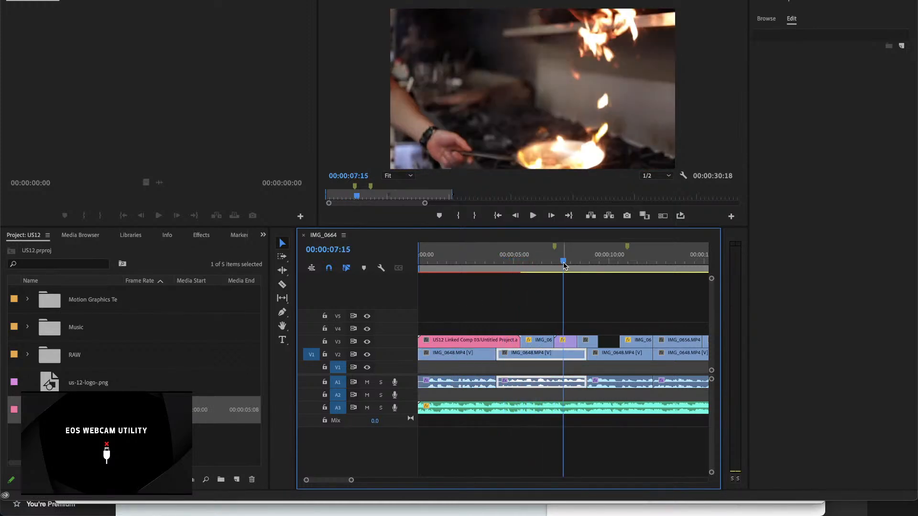
Step: Split the IMG_0653.MP4 clip on V3 at 00:00:06:22
click(547, 267)
key(equal)
key(equal)
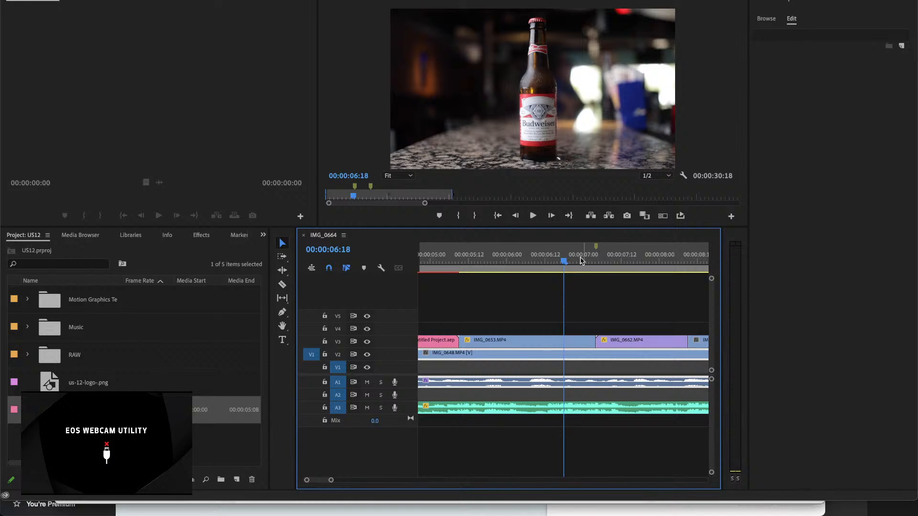
drag(564, 261, 578, 275)
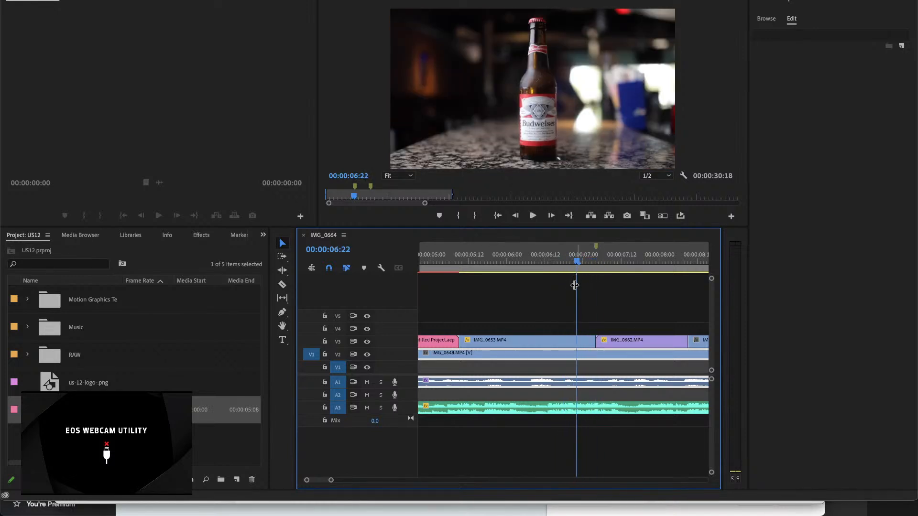
key(c)
click(578, 340)
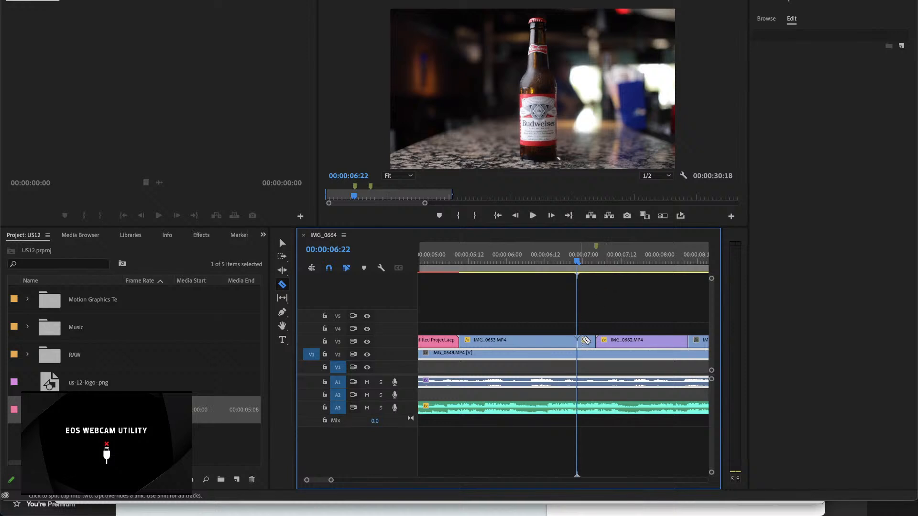
Step: Replace the short end piece of IMG_0653.MP4 and the adjacent IMG_0662.MP4 with an After Effects composition, accepting the font substitution
key(v)
click(584, 341)
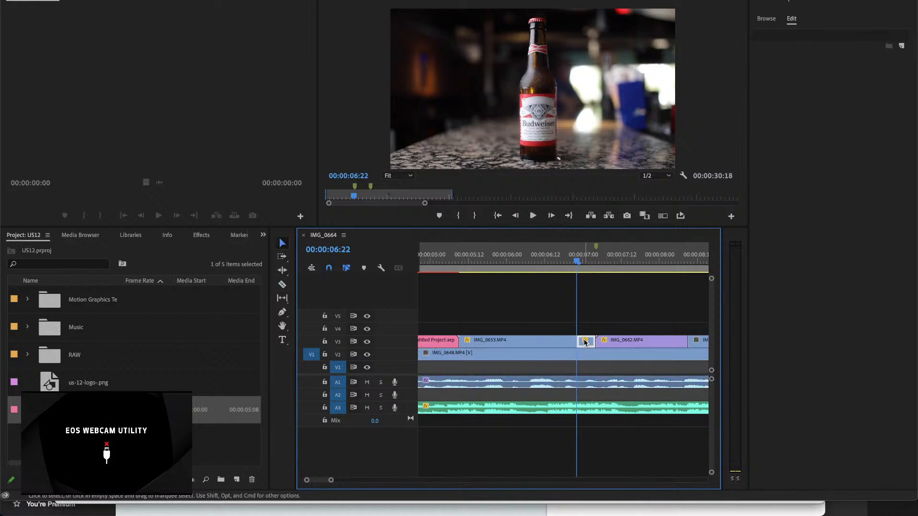
shift+click(620, 345)
right_click(619, 345)
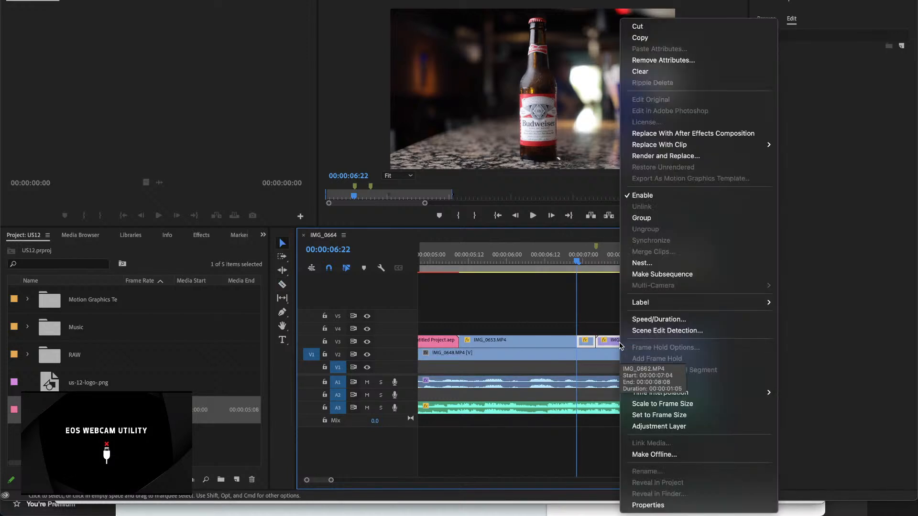
click(658, 134)
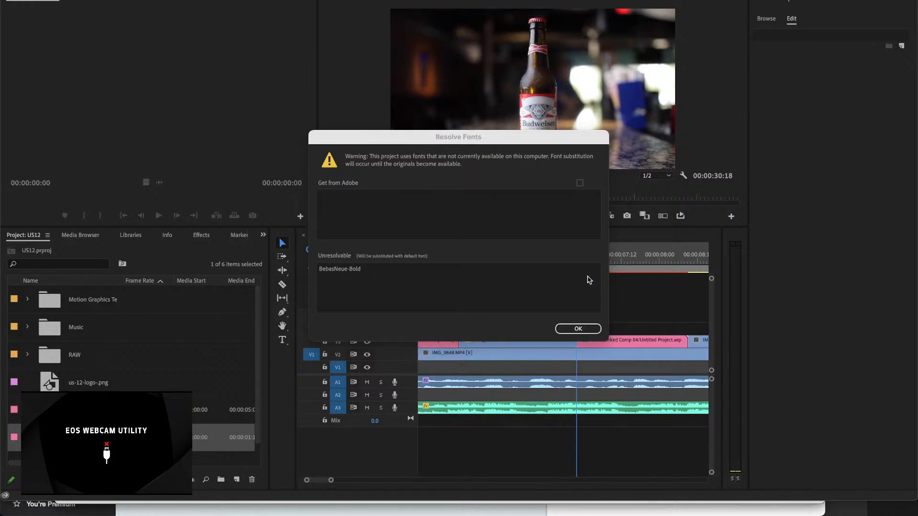
click(591, 328)
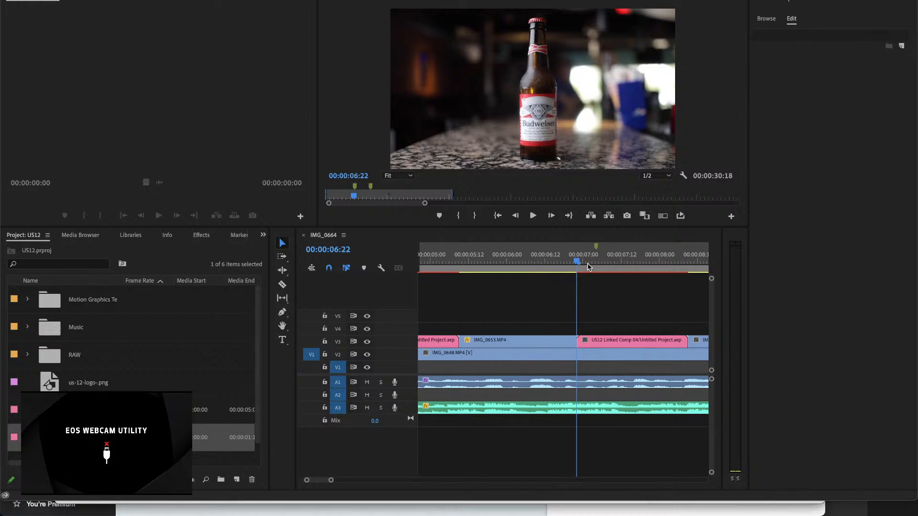
Step: Play the sequence from about 00:00:05 past the second linked composition to its later clips, and close the Hard Limiter effect editor
click(575, 263)
drag(486, 258, 427, 257)
key(space)
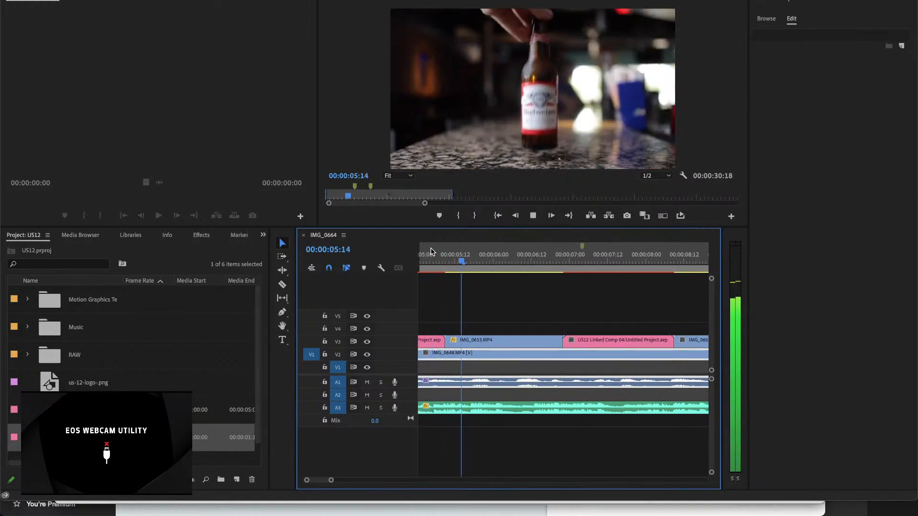
key(minus)
key(minus)
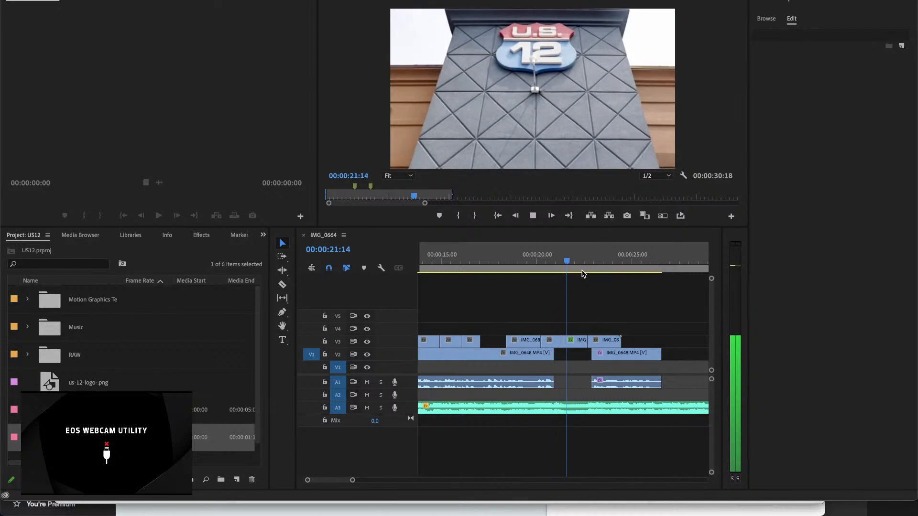
click(573, 298)
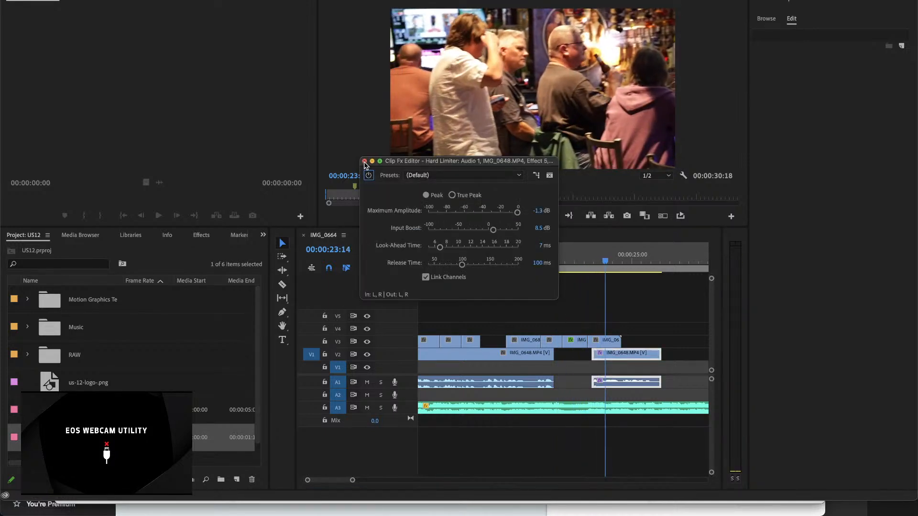
click(364, 161)
Step: Replace the last three adjacent clips on V3 with an After Effects composition, accepting the font substitution
drag(549, 318, 570, 345)
drag(580, 260, 553, 268)
drag(559, 325, 601, 342)
right_click(602, 342)
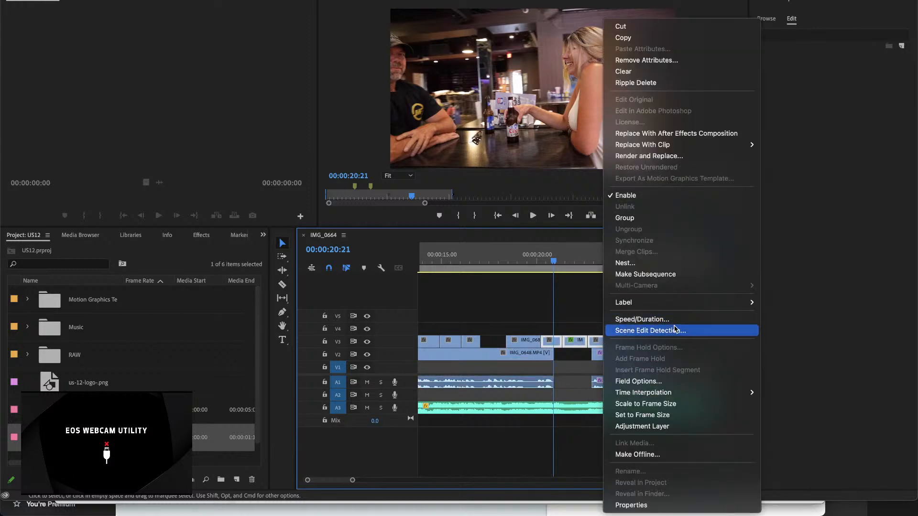
click(666, 133)
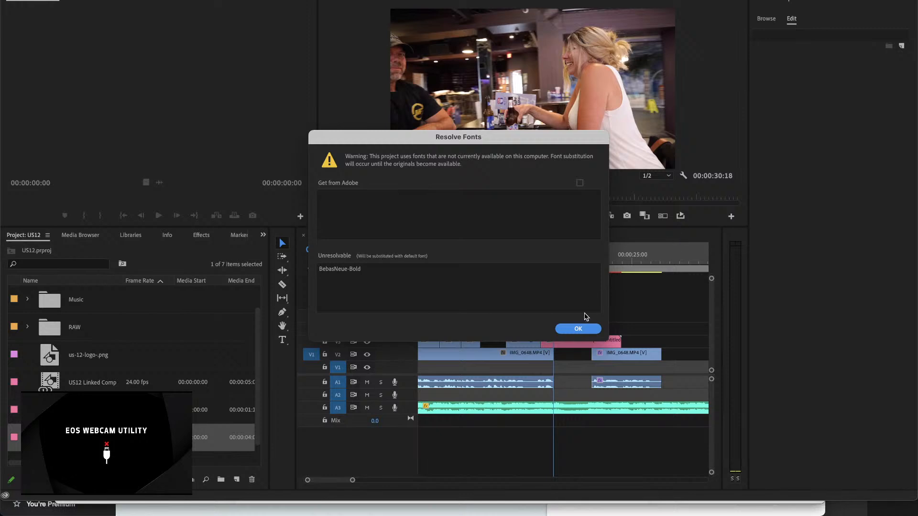
click(580, 327)
click(578, 329)
click(578, 328)
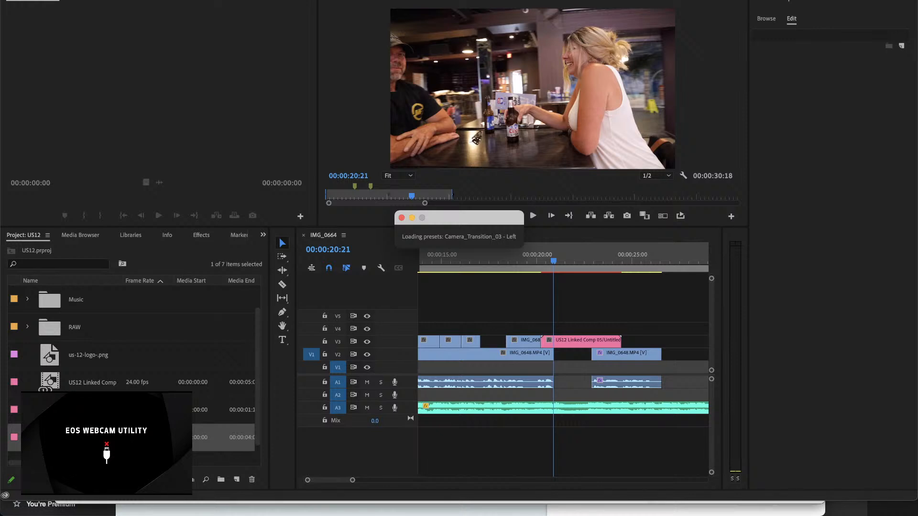
click(591, 327)
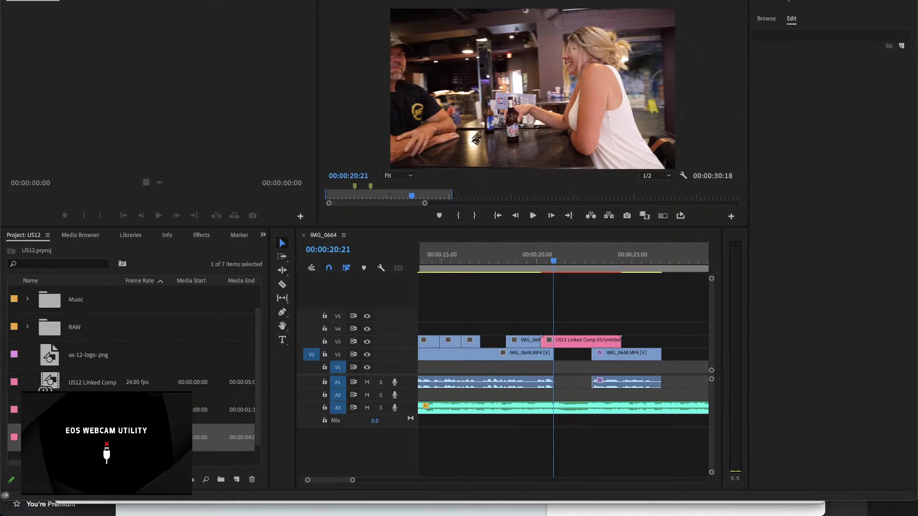
Step: Play the sequence through the last linked composition on V3 to review the replaced clips
click(554, 262)
drag(553, 262, 489, 268)
key(space)
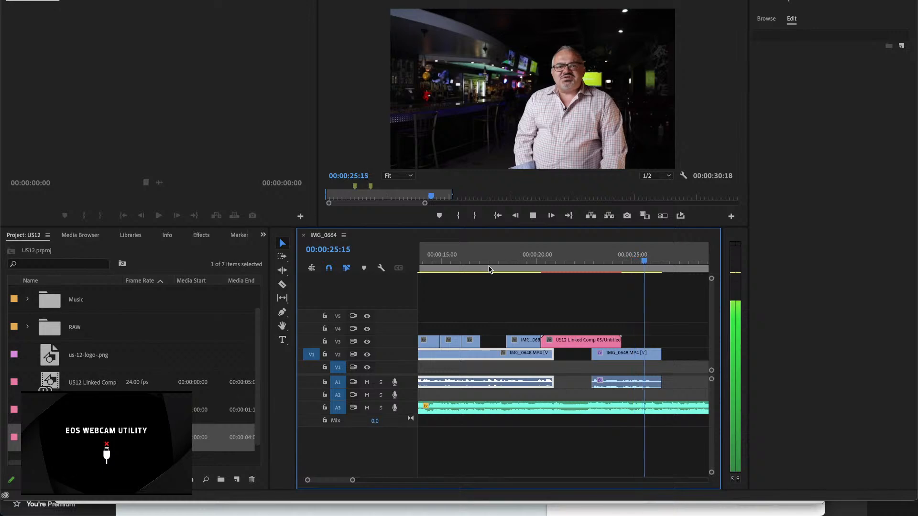
key(space)
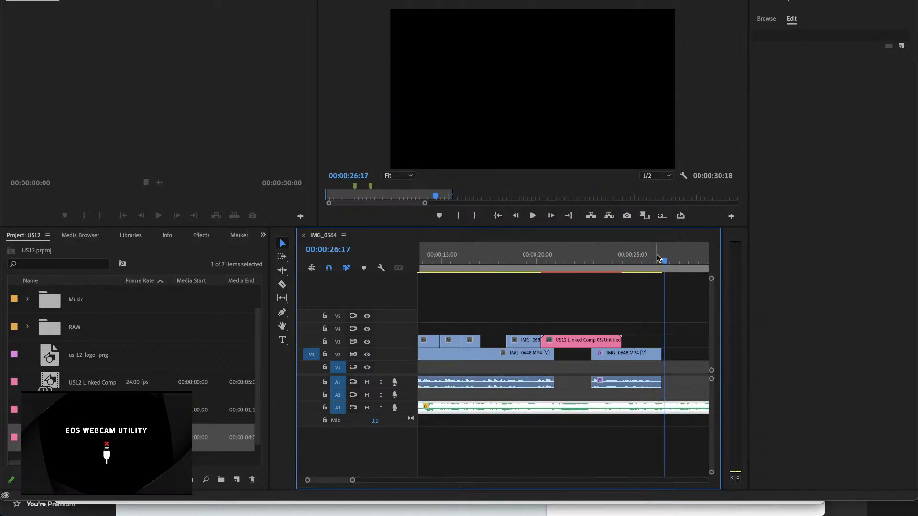
Step: Play the whole sequence from 00:00:00:00 twice to review the edit with all three linked compositions
drag(665, 261, 344, 289)
key(minus)
key(minus)
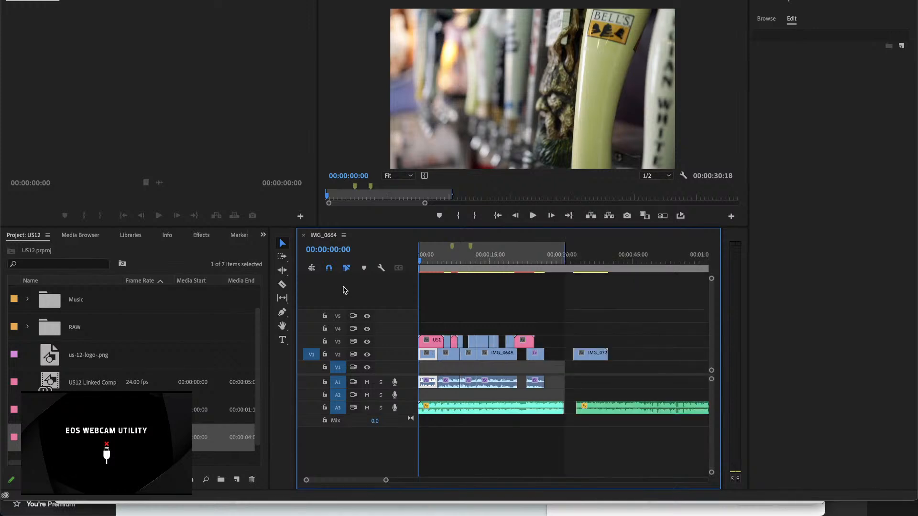
key(space)
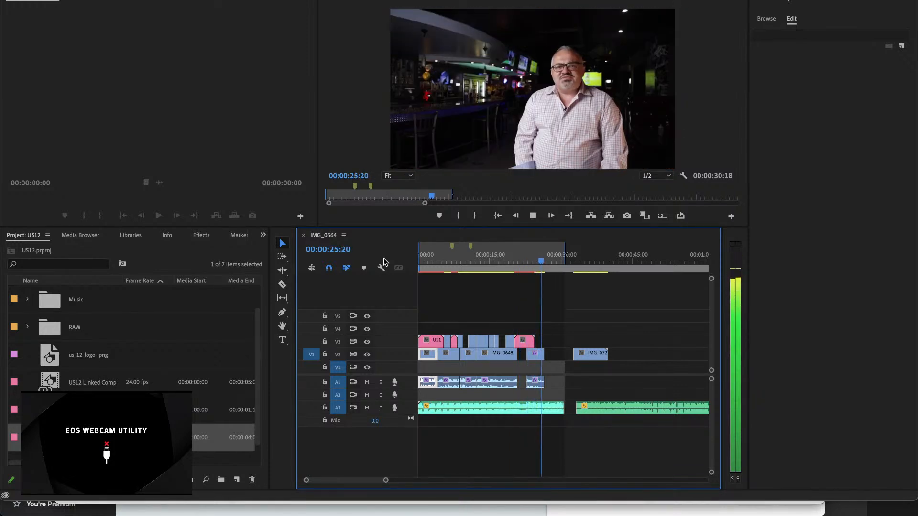
key(space)
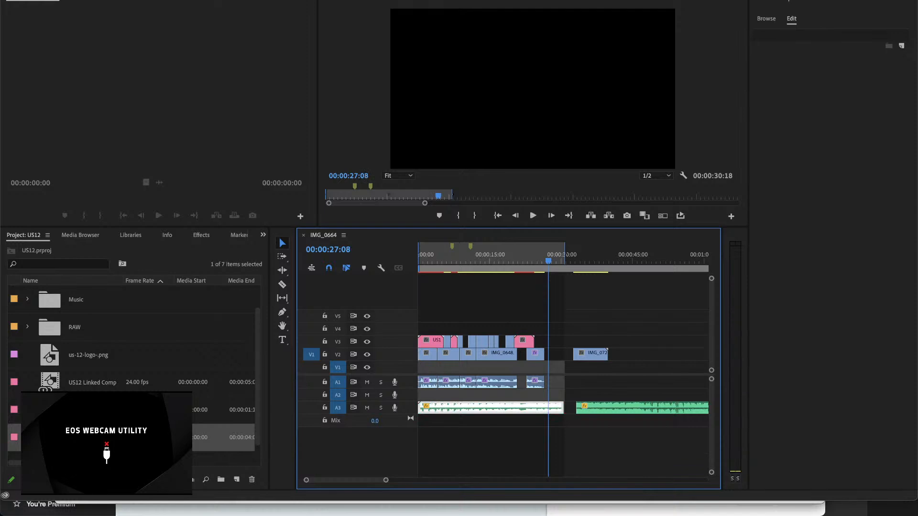
key(super+m)
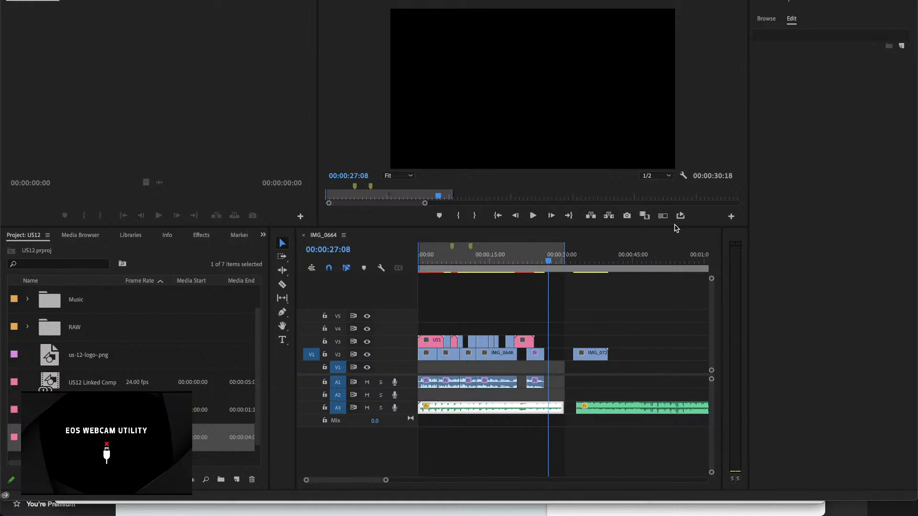
click(547, 261)
key(Home)
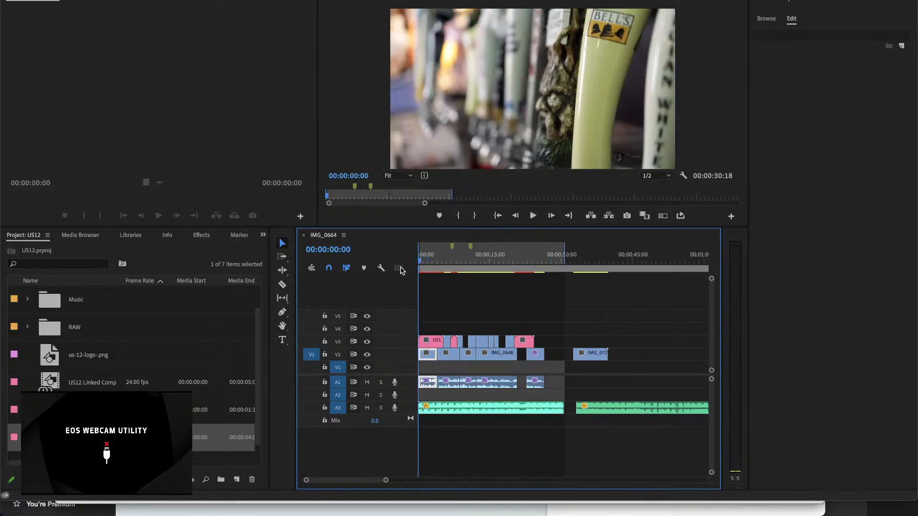
key(space)
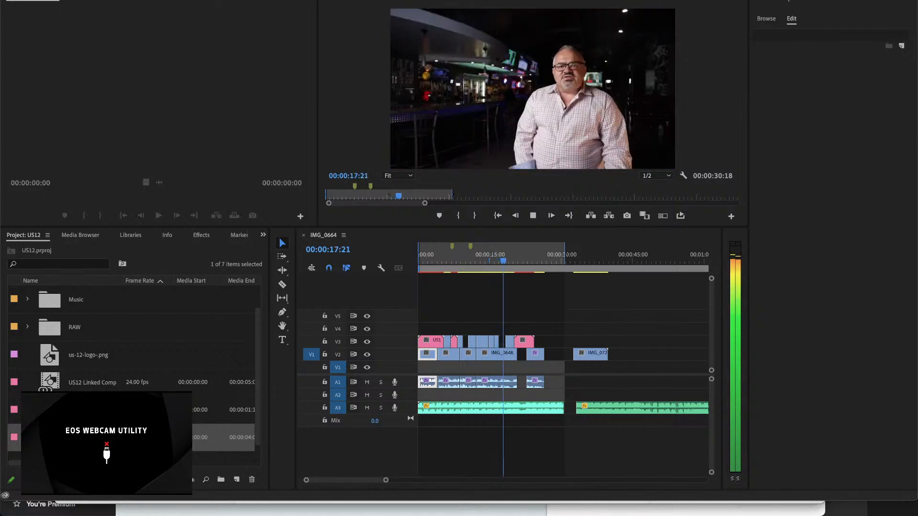
Step: Show the project items as a compact list
click(16, 339)
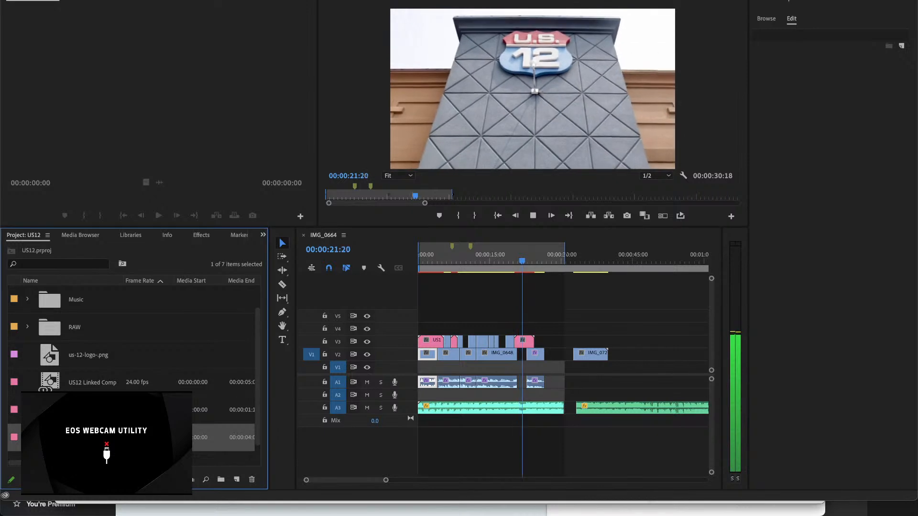
drag(84, 479, 66, 479)
click(110, 421)
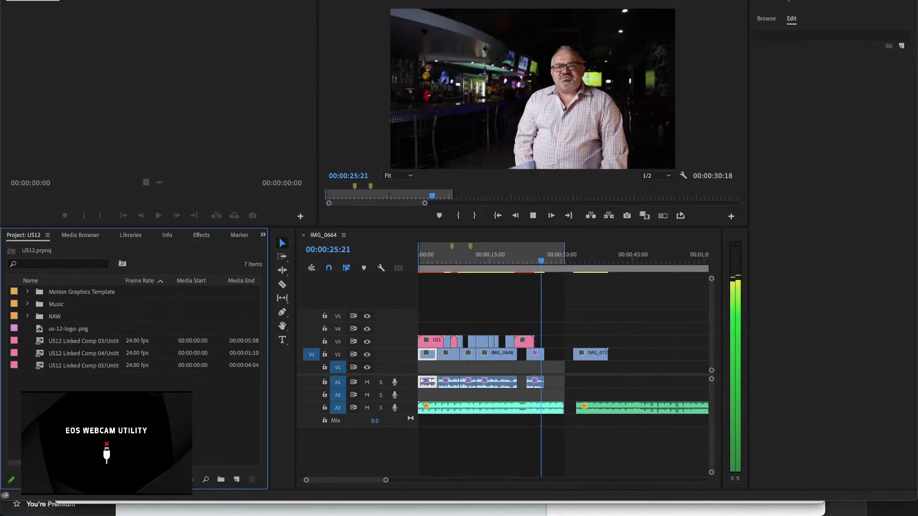
Step: Create a 1920 × 1080 adjustment layer at 24.00 fps and place it on V4, spanning from the sequence start to the music's first end
right_click(88, 302)
mouse_move(183, 348)
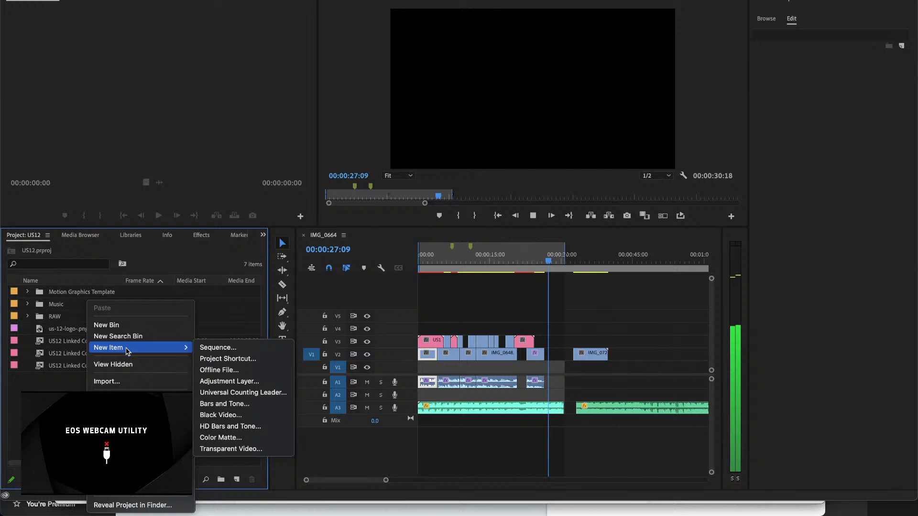
click(238, 381)
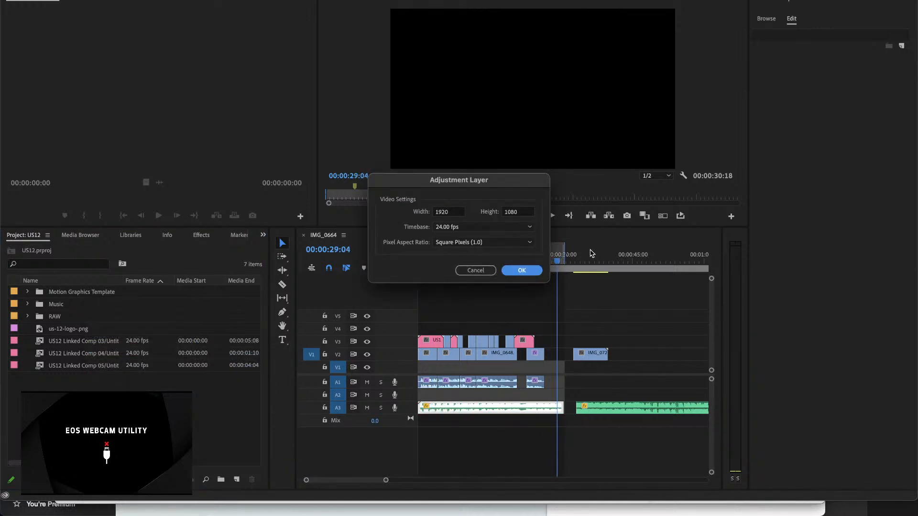
click(528, 270)
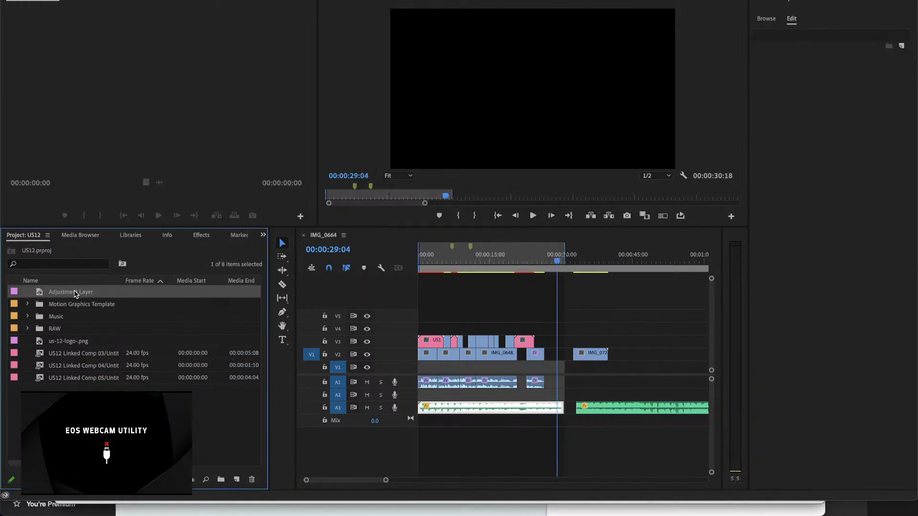
drag(75, 294, 563, 333)
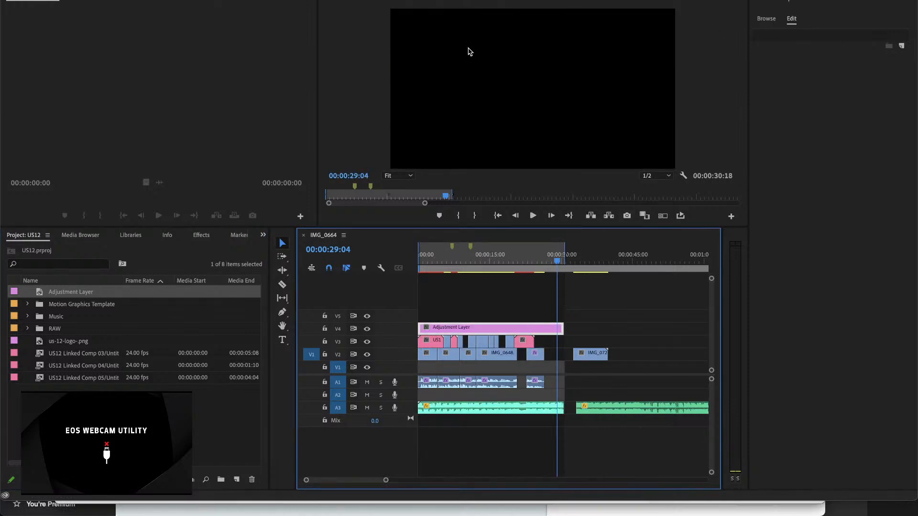
Step: Move the playhead to 00:00:14:07 and start browsing for a custom Input LUT in the adjustment layer's Basic Correction
click(407, 1)
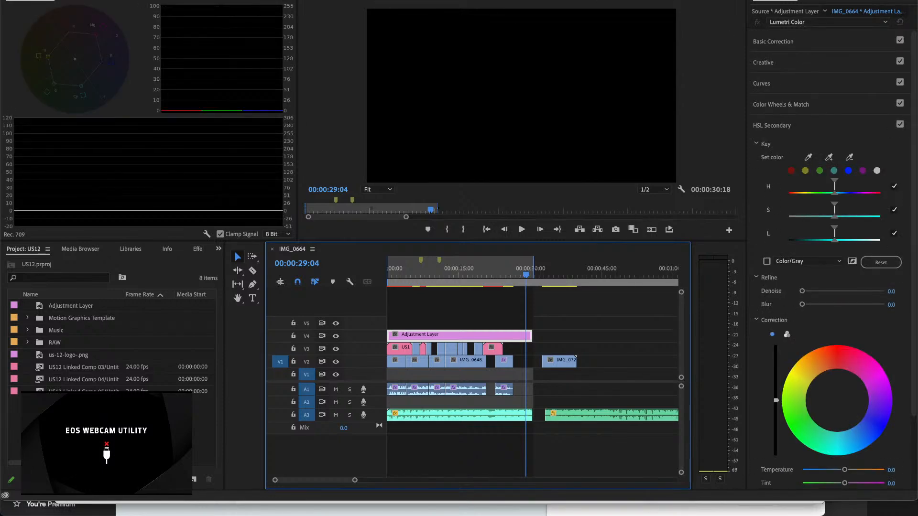
drag(526, 276, 456, 284)
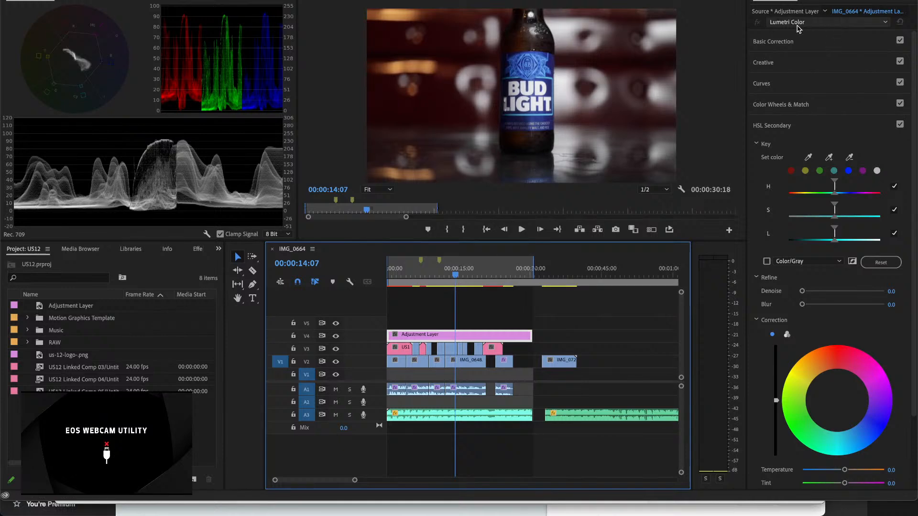
click(788, 42)
click(811, 58)
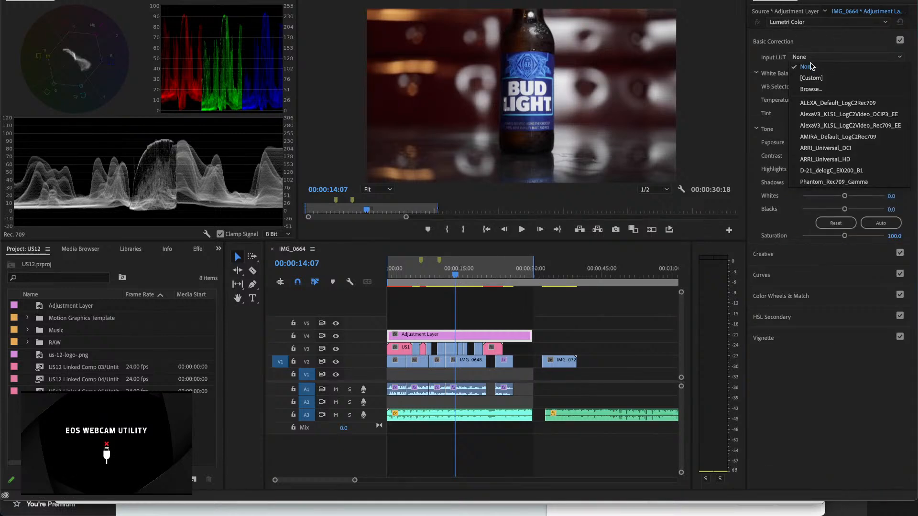
click(816, 90)
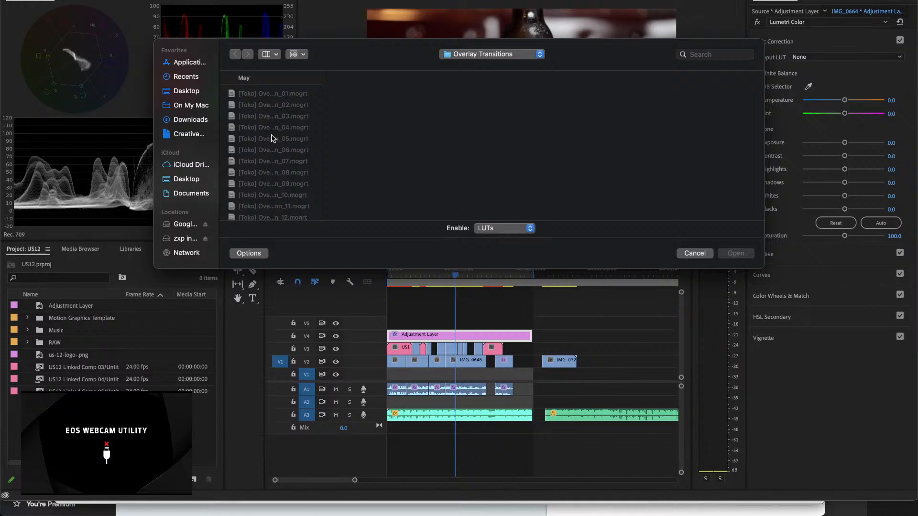
Step: Search for "peter" and load Black Eye_2.AF2I2838.cube from the Peter McKinnon Cine Pack 1 folder as the Input LUT
click(190, 120)
click(699, 55)
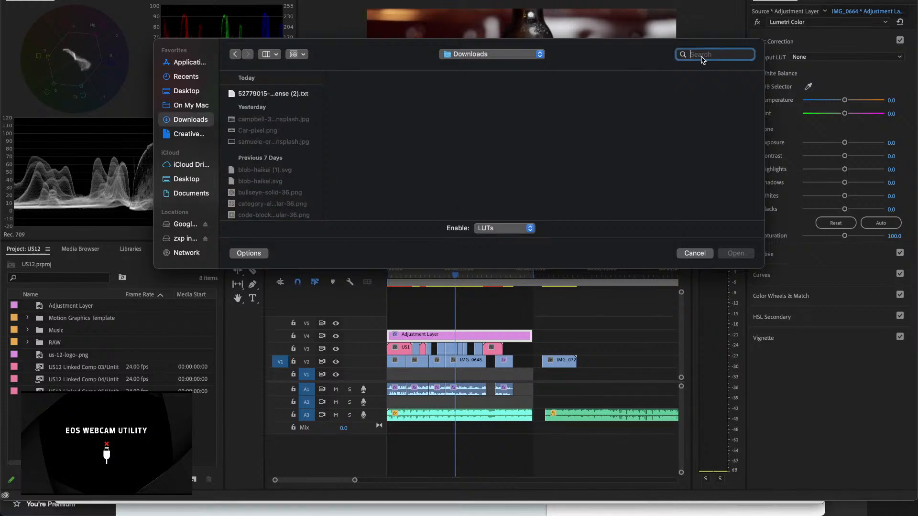
text(peter)
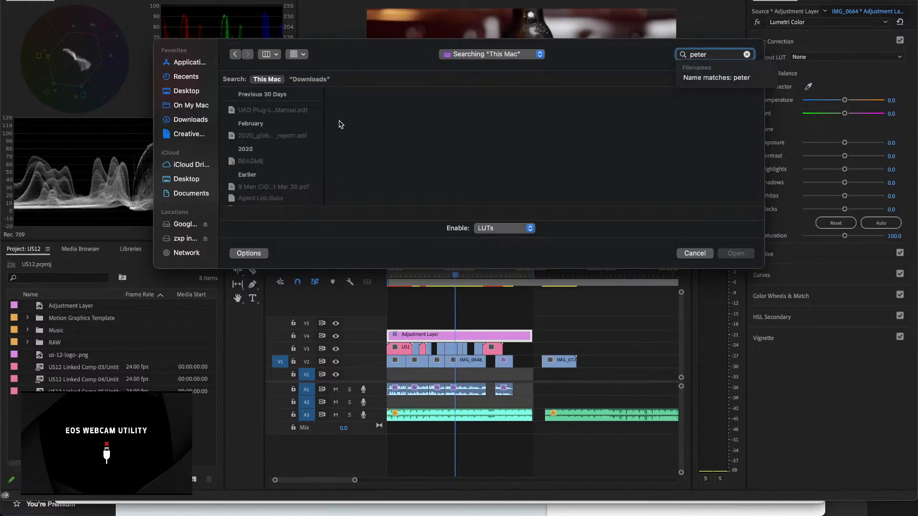
scroll(286, 157, down, 10)
scroll(287, 159, up, 5)
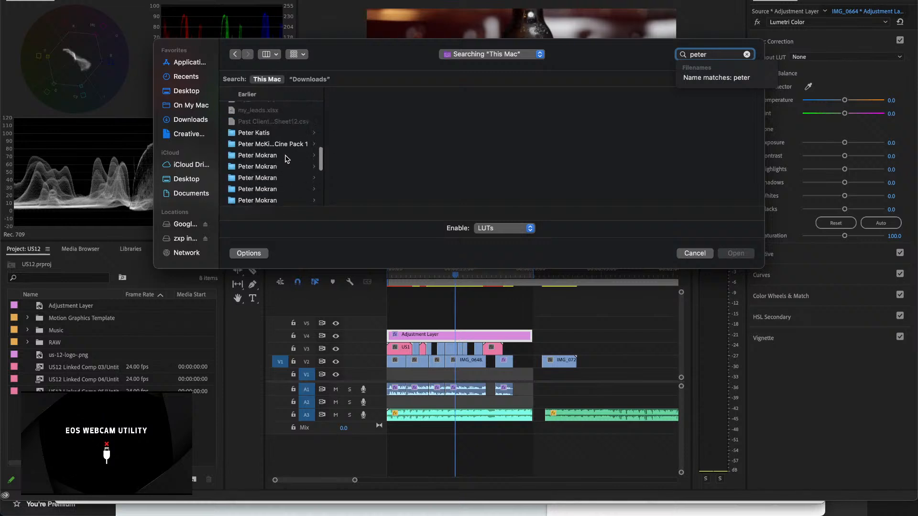
click(287, 144)
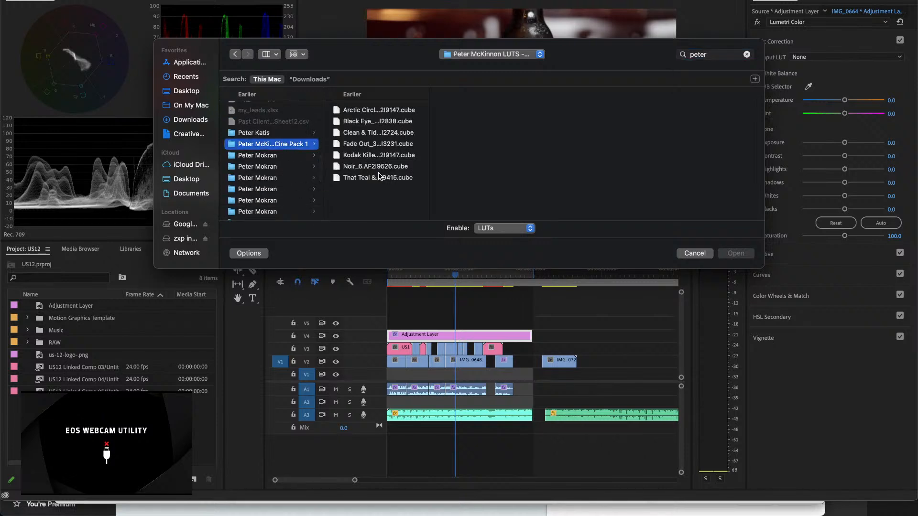
click(392, 123)
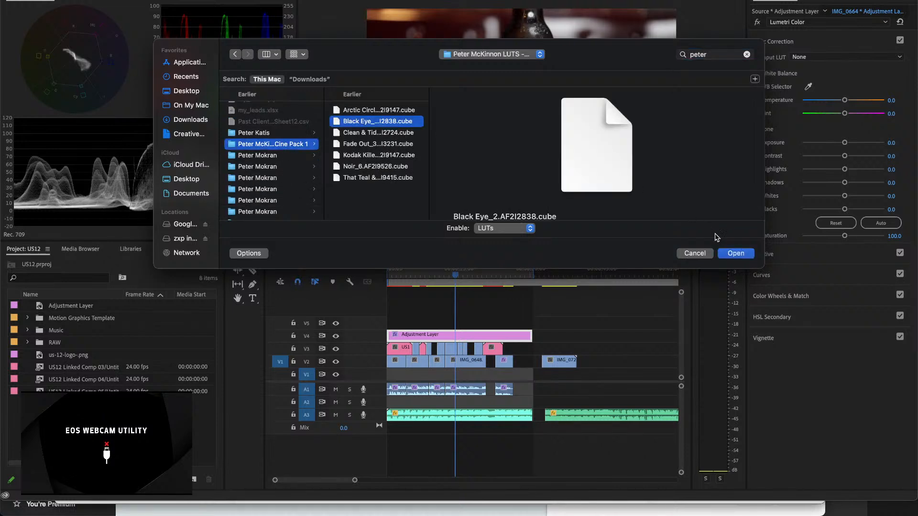
click(730, 253)
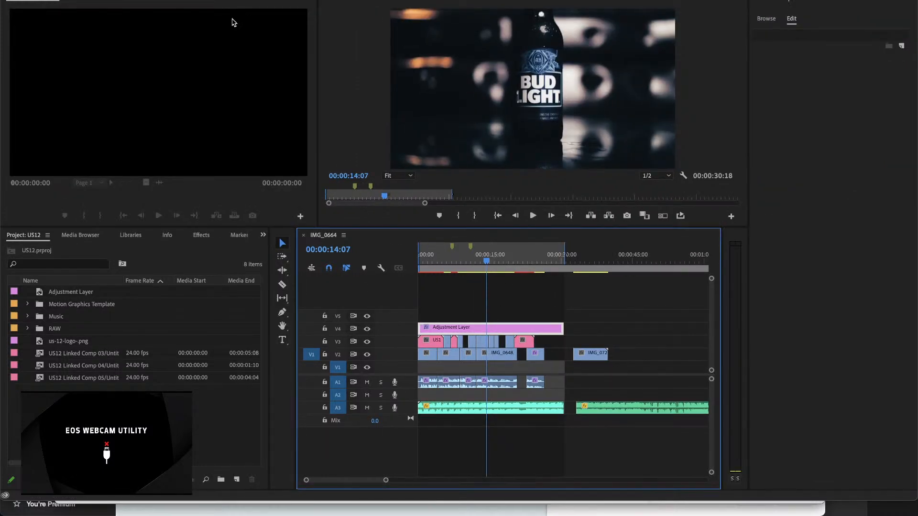
Step: Set the adjustment layer's opacity to 35 % and scrub around 00:00:14:17 to check the grade
click(107, 1)
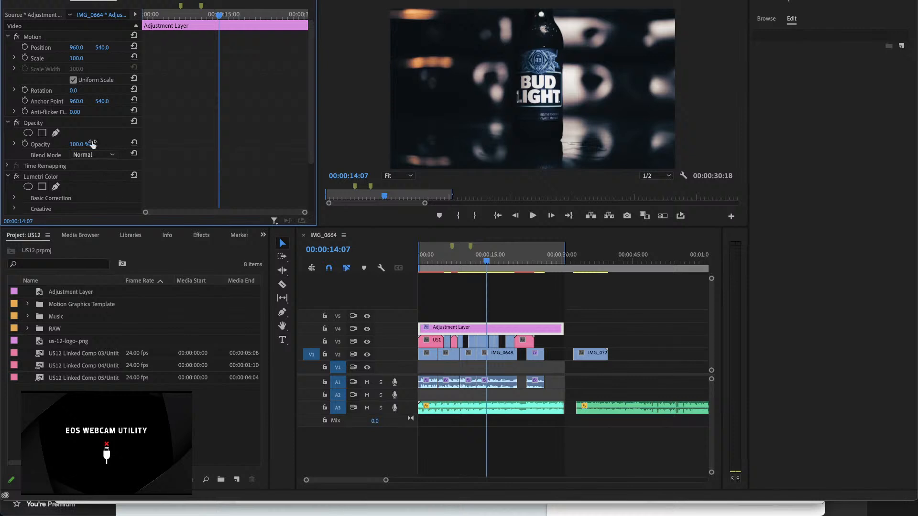
drag(76, 144, 53, 143)
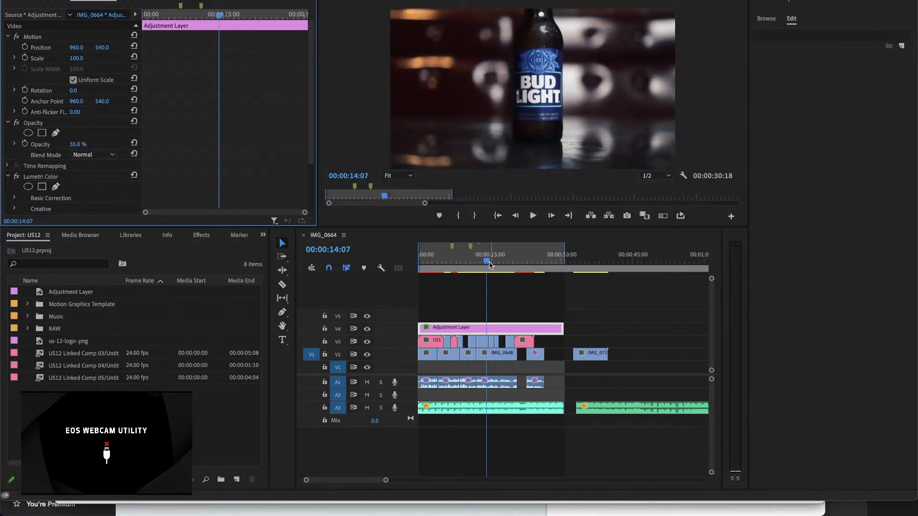
mouse_move(476, 265)
mouse_down()
mouse_move(417, 262)
mouse_move(488, 263)
mouse_up()
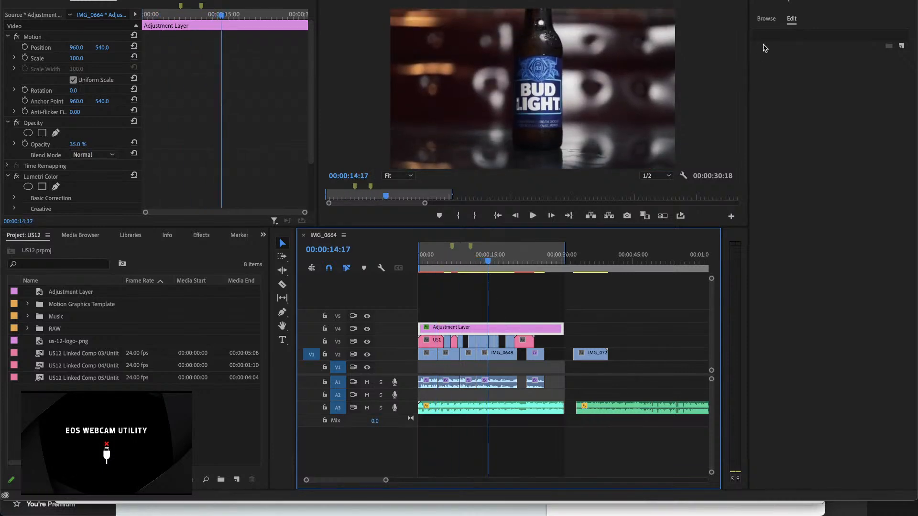
Step: Examine the Creative settings of Lumetri Color for the adjustment layer
click(761, 18)
click(791, 19)
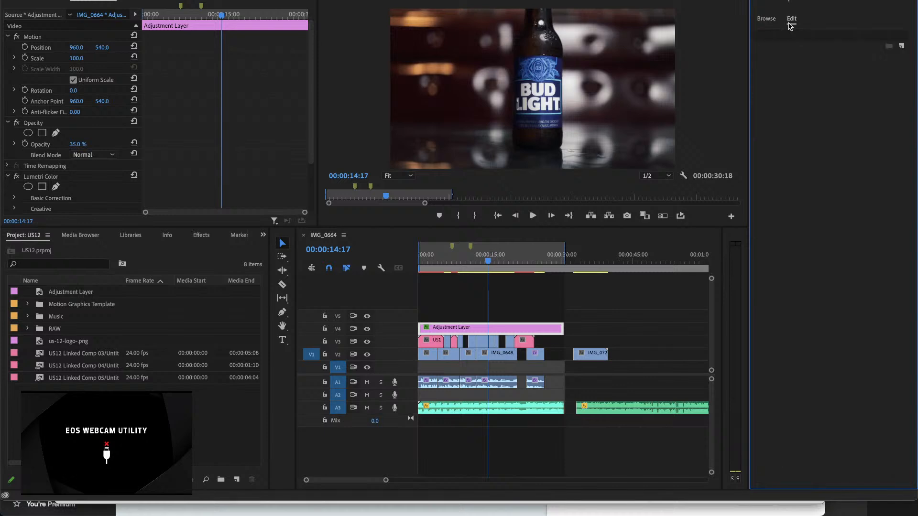
click(411, 1)
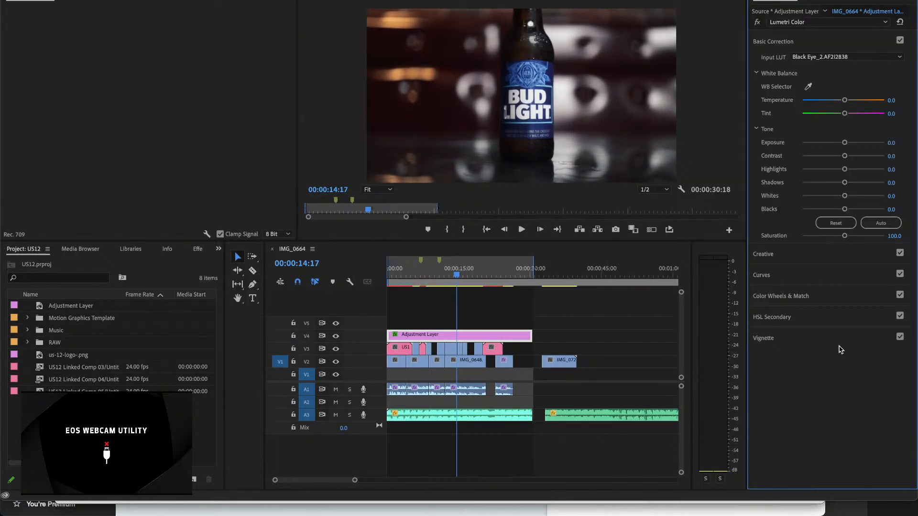
click(795, 259)
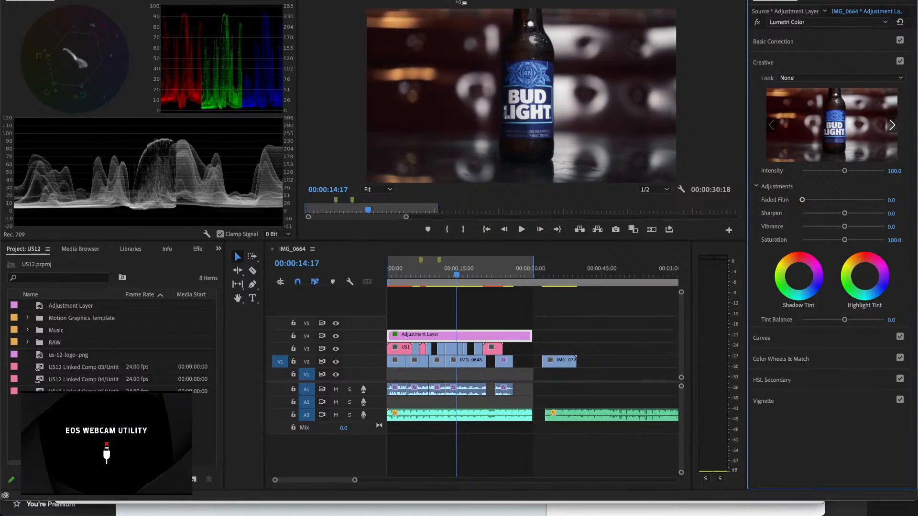
Step: Search the effects library for "film" and look through the matching presets and effects
click(430, 0)
click(798, 9)
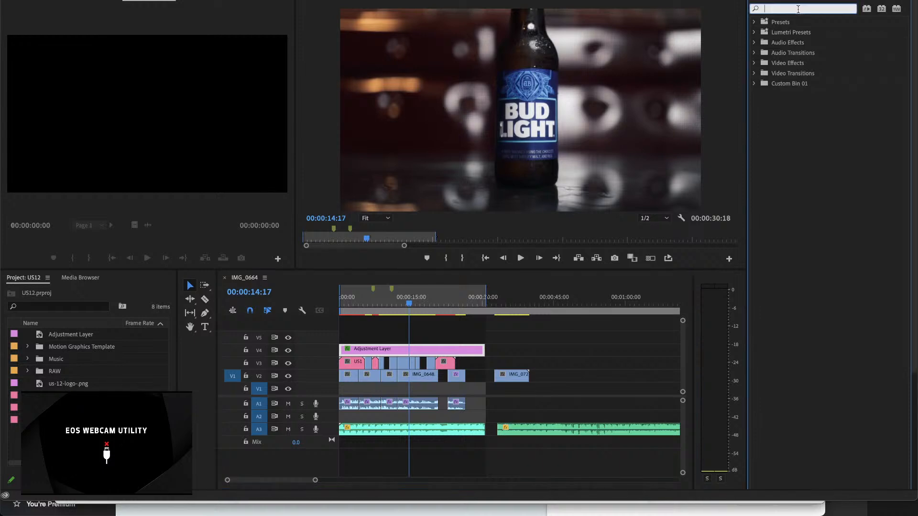
text(film)
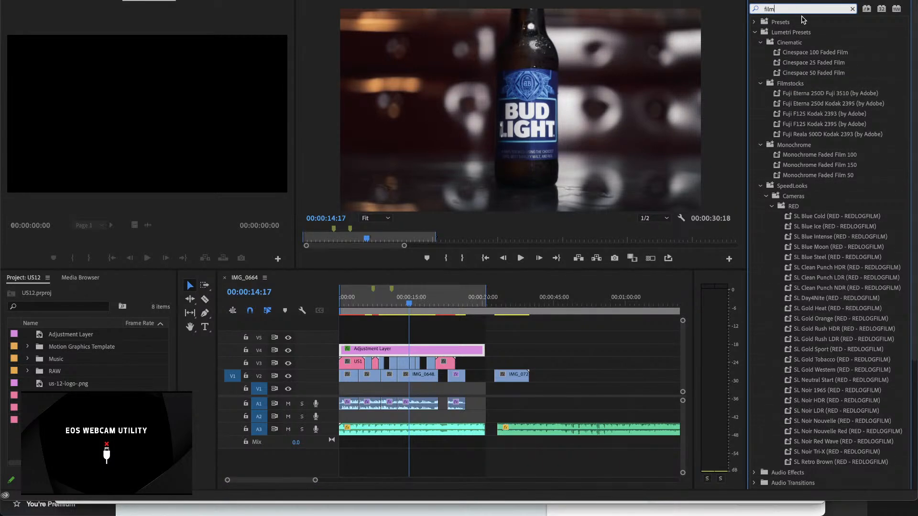
scroll(851, 234, down, 5)
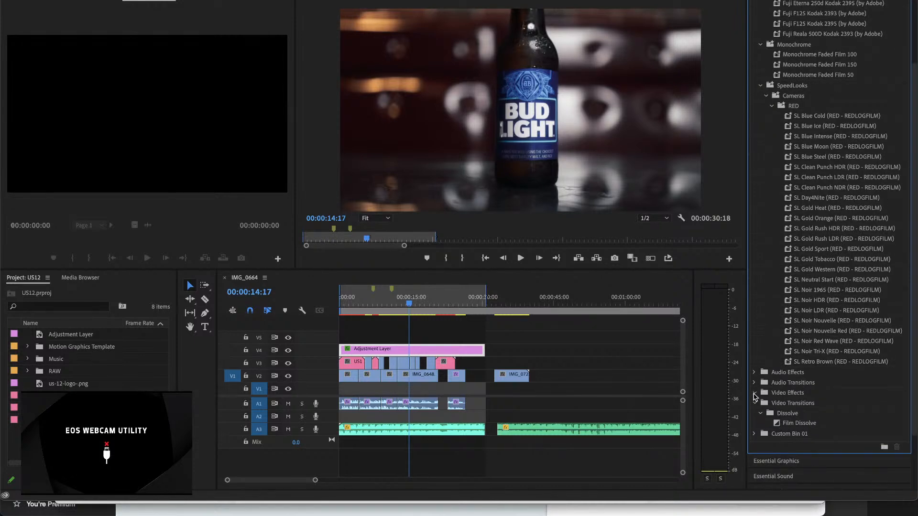
scroll(784, 156, up, 2)
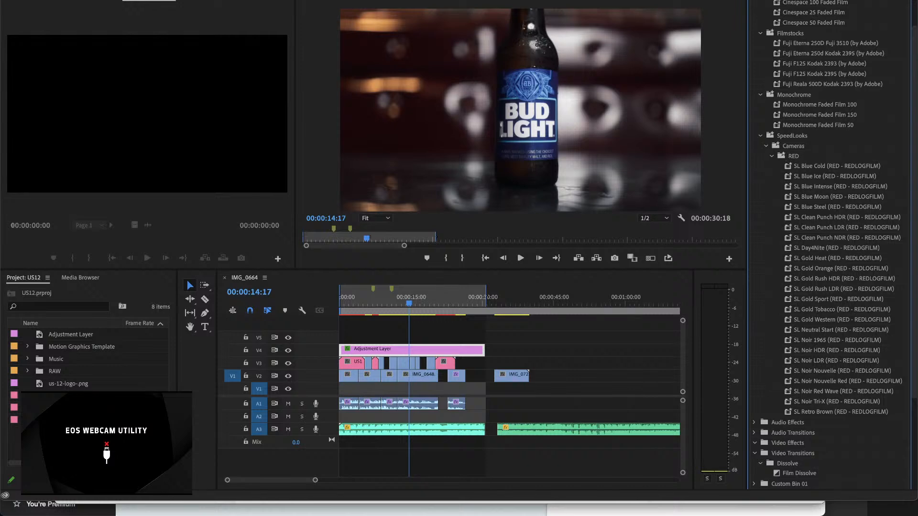
scroll(808, 31, up, 2)
Step: Search the effects for "grain", apply the Noise effect to the adjustment layer on V4, and show its settings
click(798, 11)
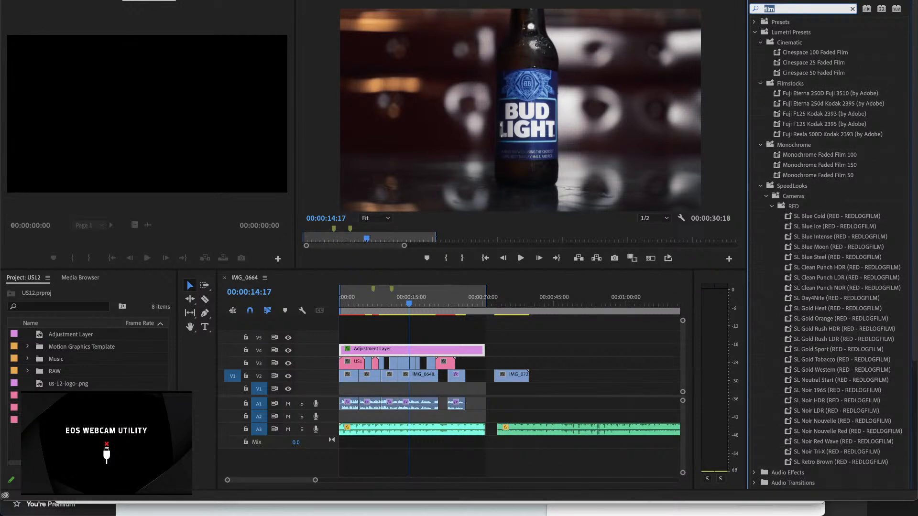
text(grain)
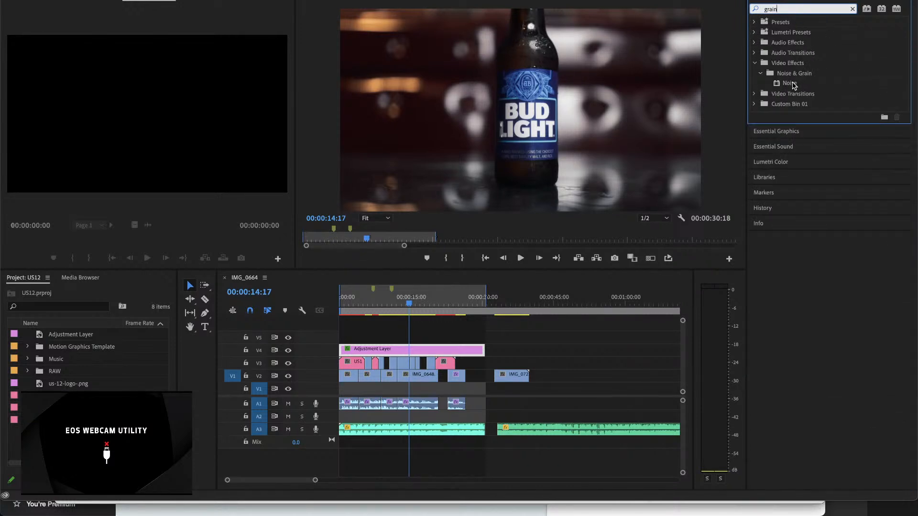
drag(795, 84, 458, 353)
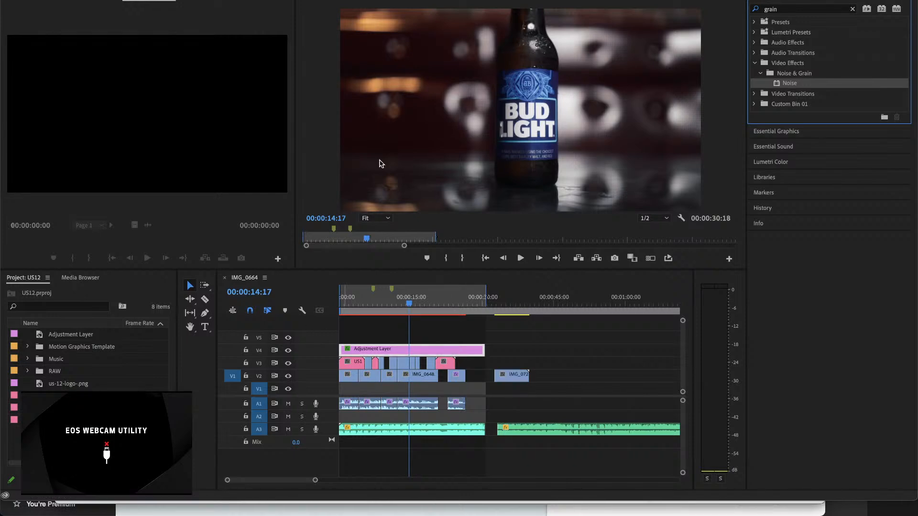
click(557, 1)
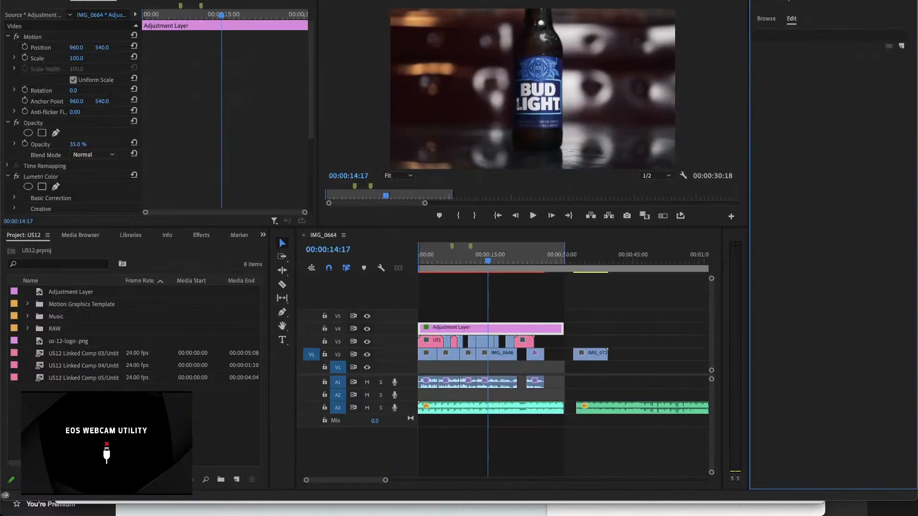
scroll(96, 144, down, 5)
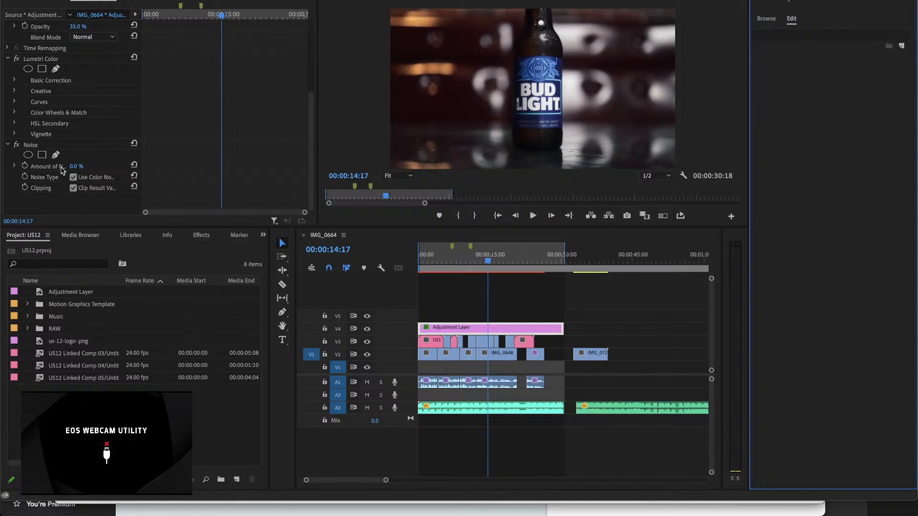
Step: Set the Noise effect's amount on the adjustment layer to 12 %
drag(74, 167, 104, 167)
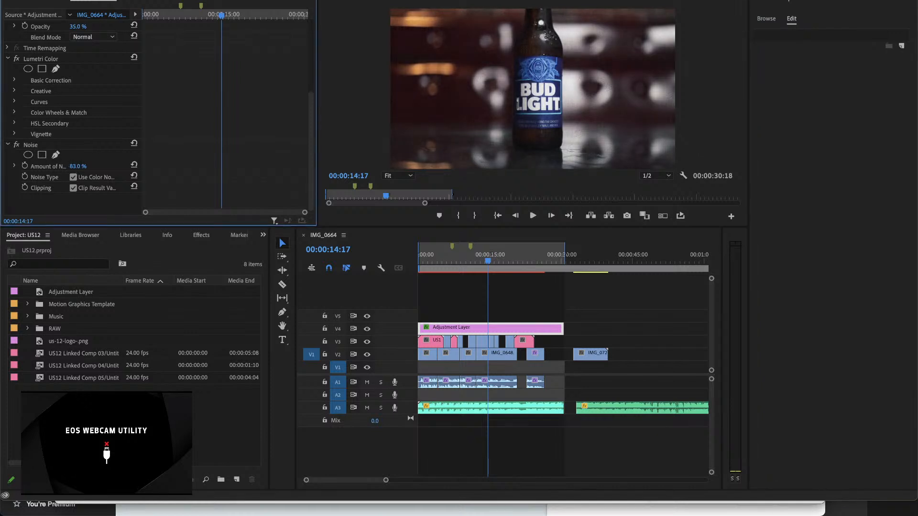
click(79, 167)
text(12)
key(Return)
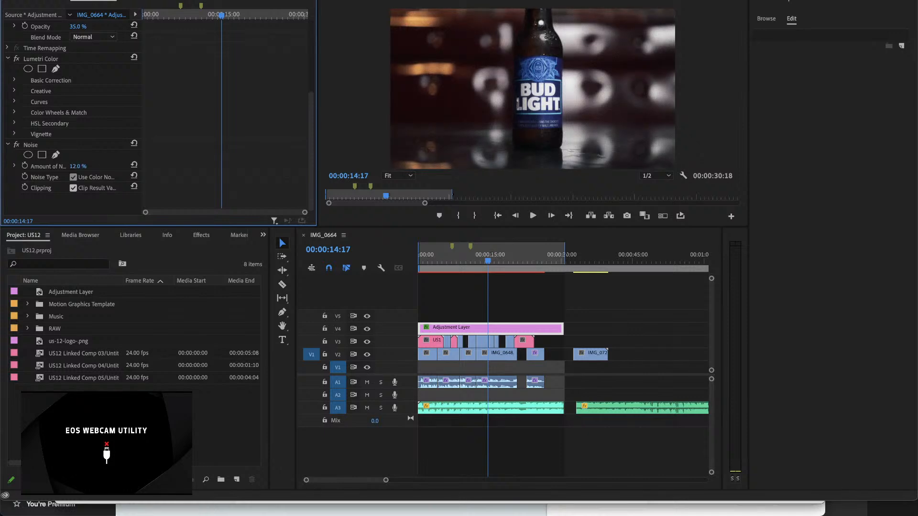
Step: Try a noise amount of 100 % on the adjustment layer, and reduce it to 19.2 %
click(77, 166)
click(88, 153)
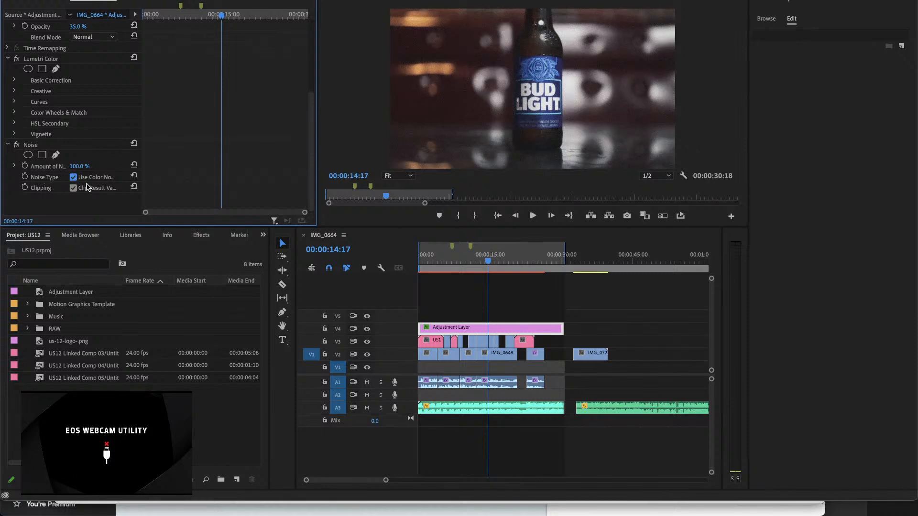
click(13, 166)
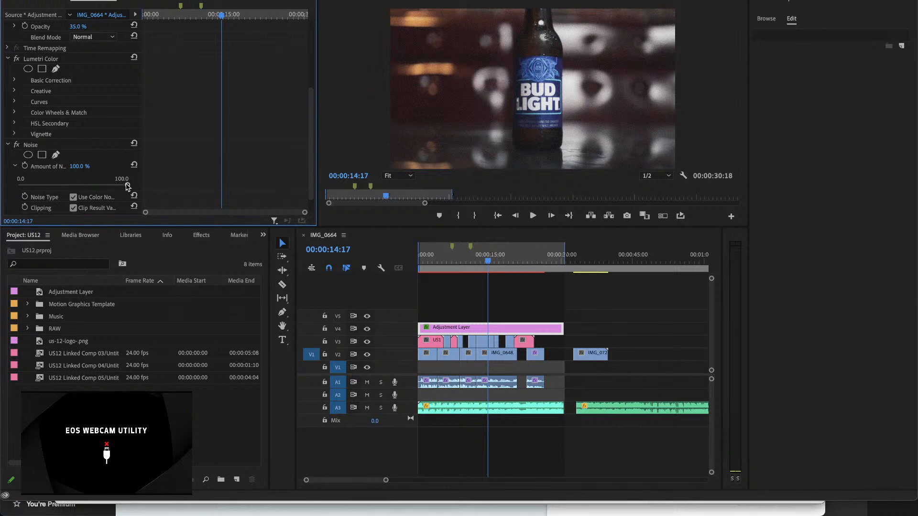
drag(127, 186, 39, 188)
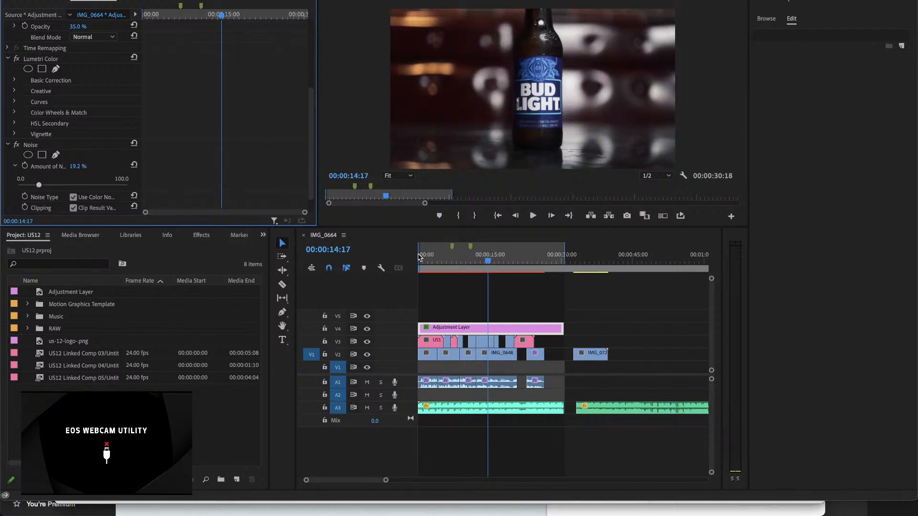
Step: Set the noise amount to 5 % with the playhead at 00:00:08:19, and scrub the gold car footage to 00:00:04:15 to review it
drag(485, 260, 457, 266)
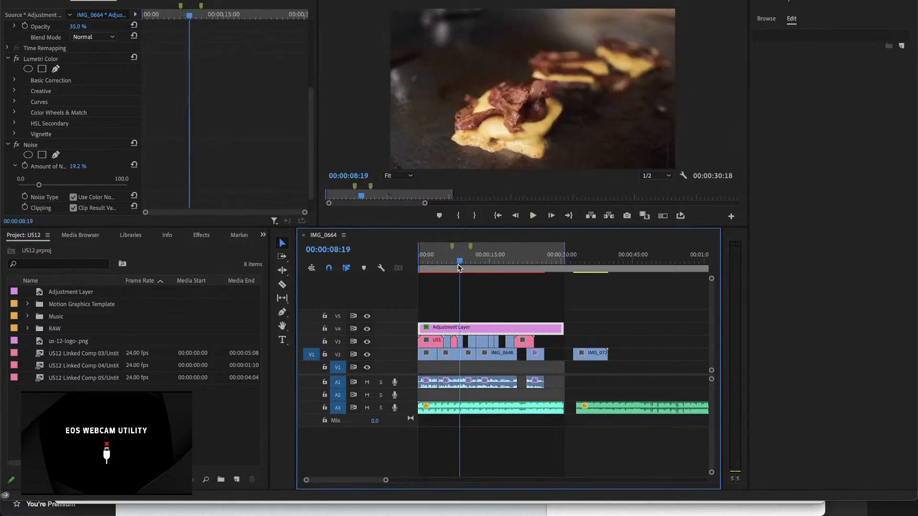
click(83, 165)
text(5)
key(Return)
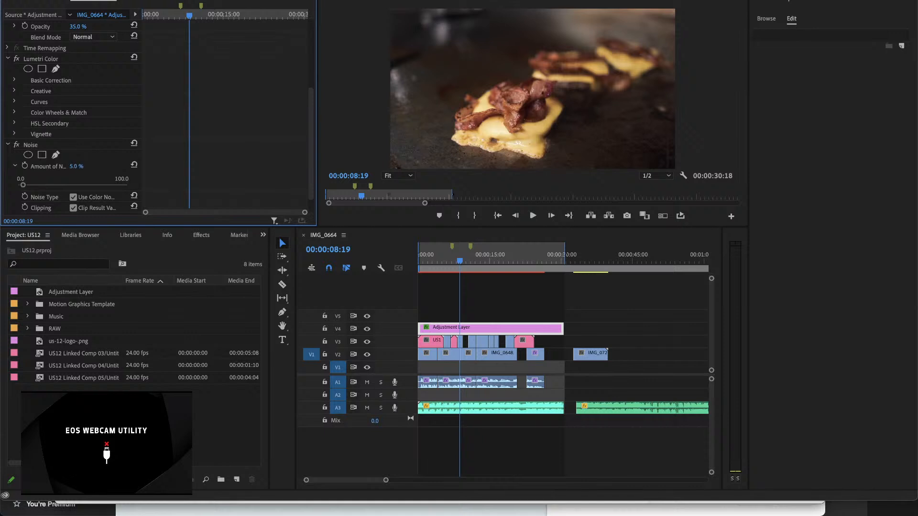
click(459, 263)
drag(459, 263, 435, 261)
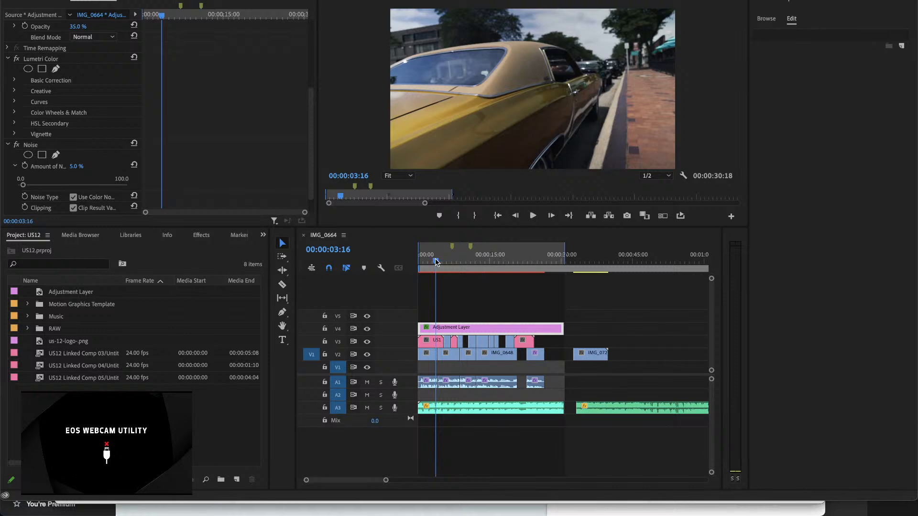
mouse_move(435, 261)
mouse_down()
mouse_move(503, 267)
mouse_move(440, 272)
mouse_up()
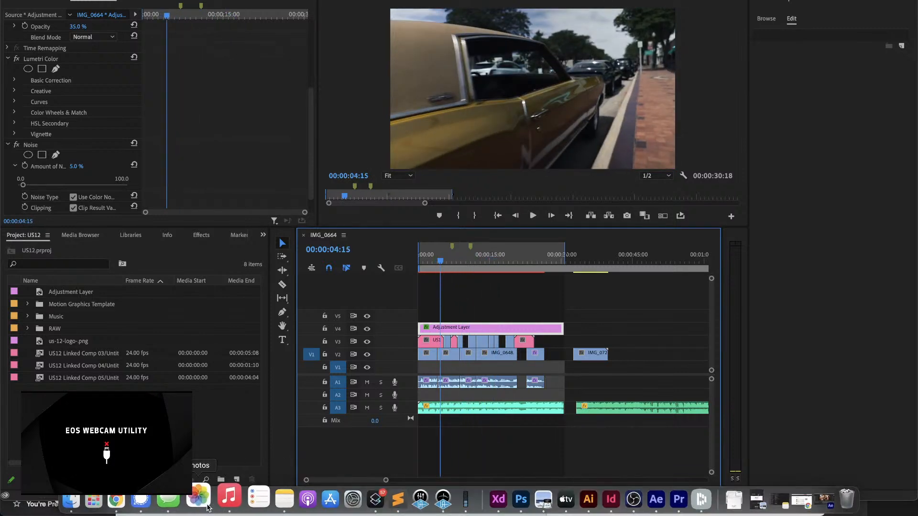
Step: Switch to Finder and find the Toko Graphics 4.1 2 folder inside the MotionBro folder on the Desktop
click(86, 500)
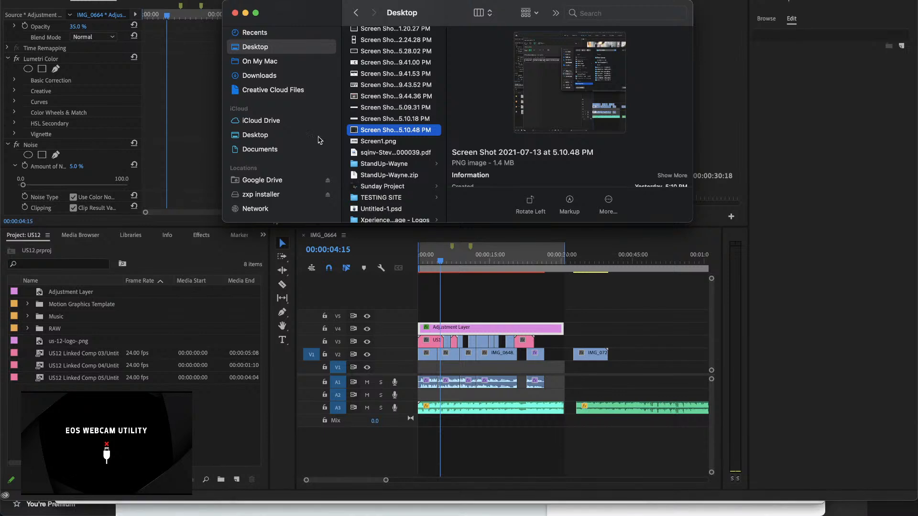
click(250, 136)
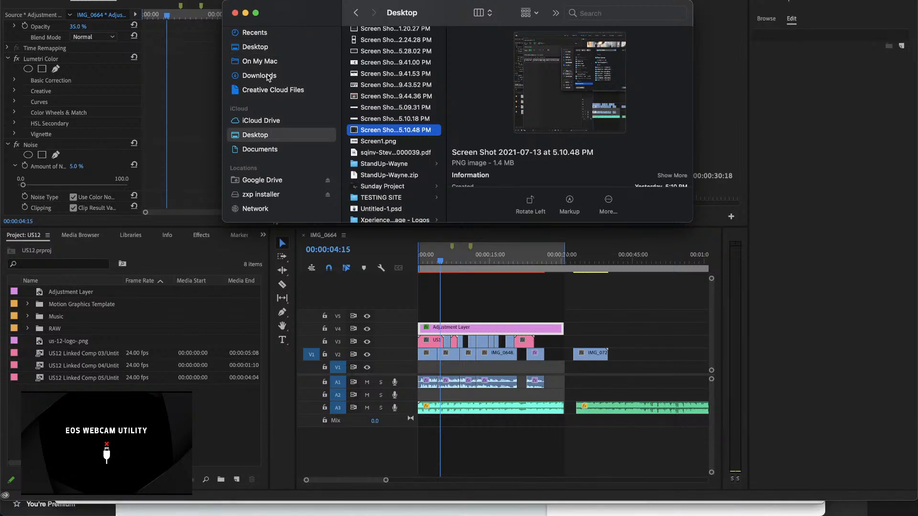
click(261, 46)
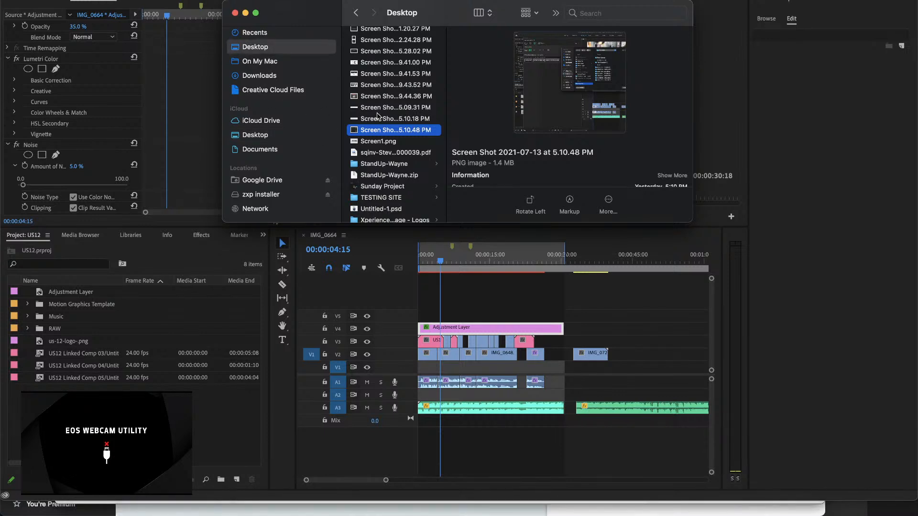
scroll(387, 150, down, 3)
scroll(387, 151, up, 10)
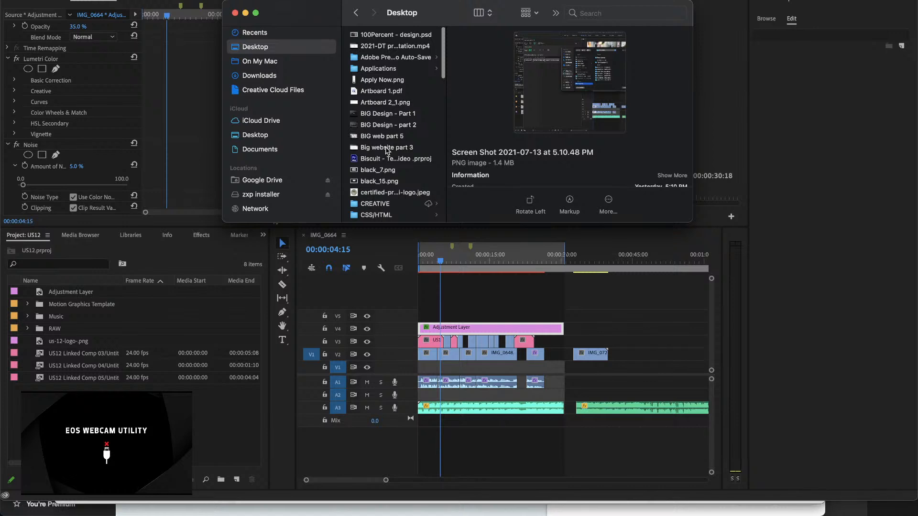
scroll(387, 151, down, 5)
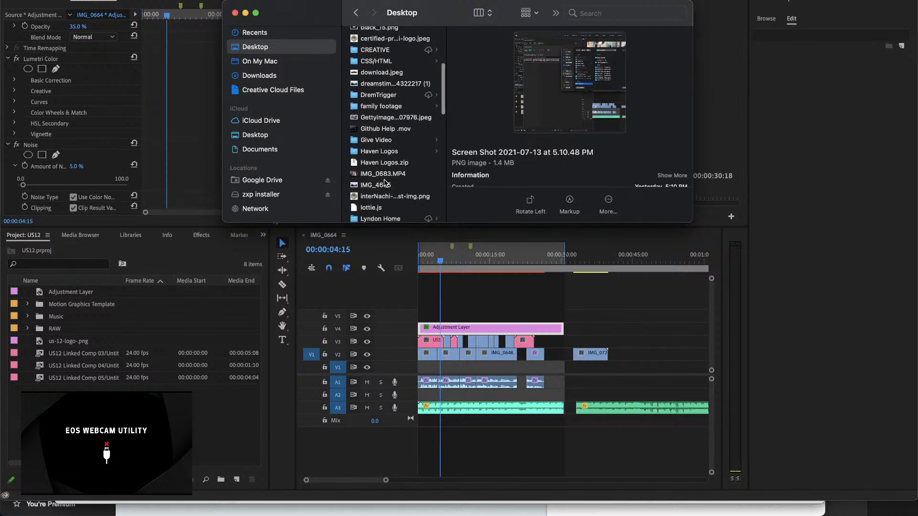
scroll(385, 183, down, 3)
scroll(384, 185, down, 3)
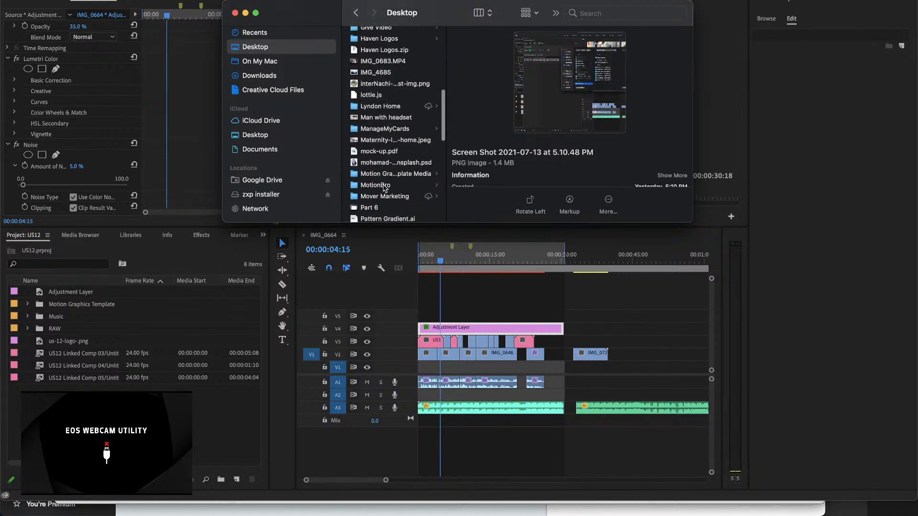
click(385, 186)
click(488, 116)
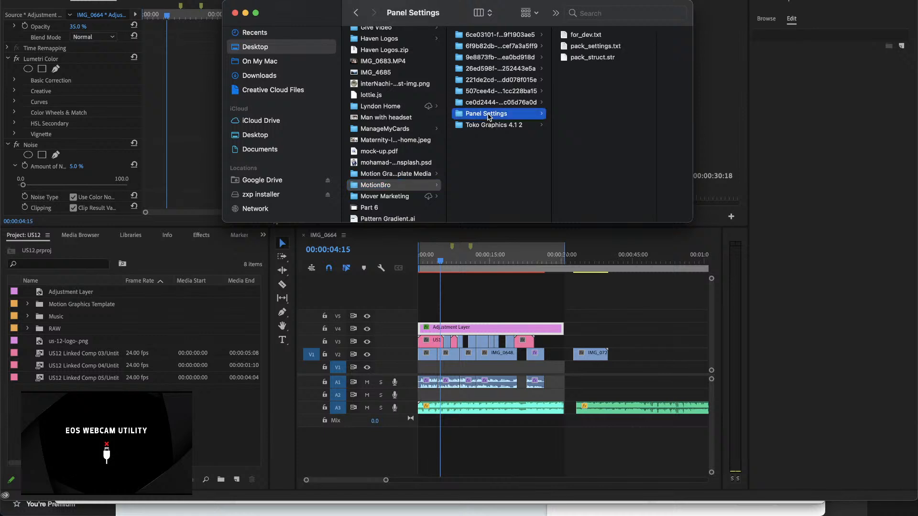
click(486, 125)
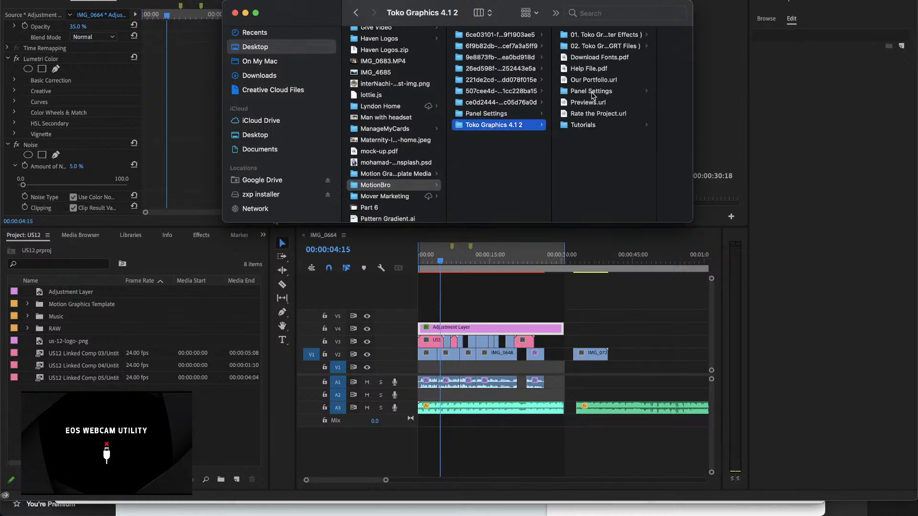
Step: Examine the After Effects, MOGRT, Panel Settings and Tutorials subfolders of Toko Graphics 4.1 2, and close the Finder window
click(608, 36)
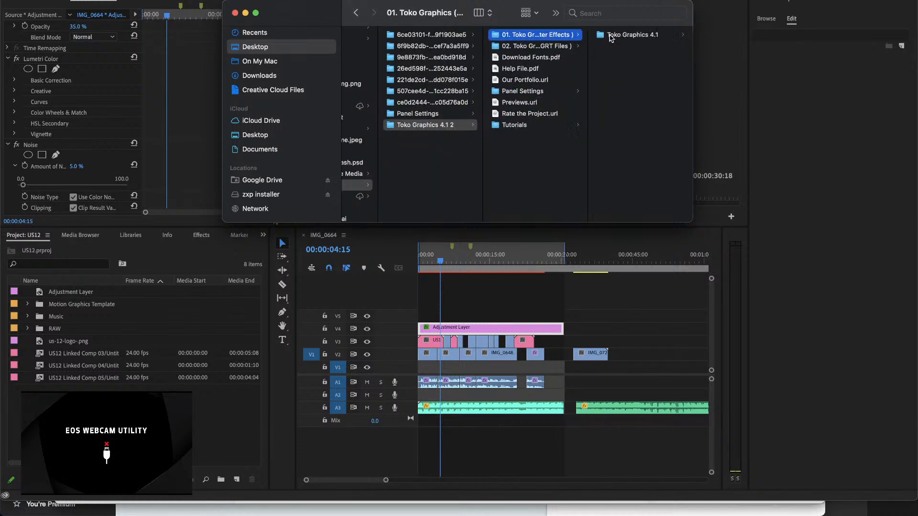
click(564, 46)
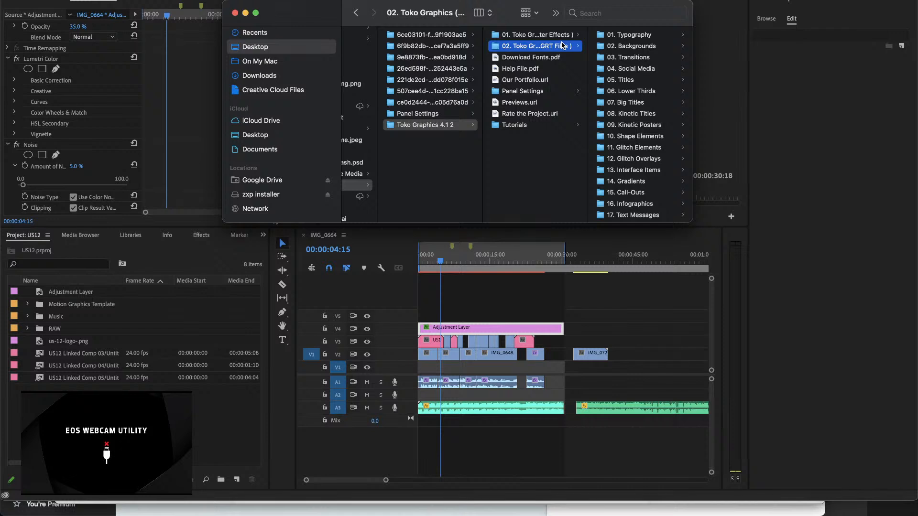
click(532, 91)
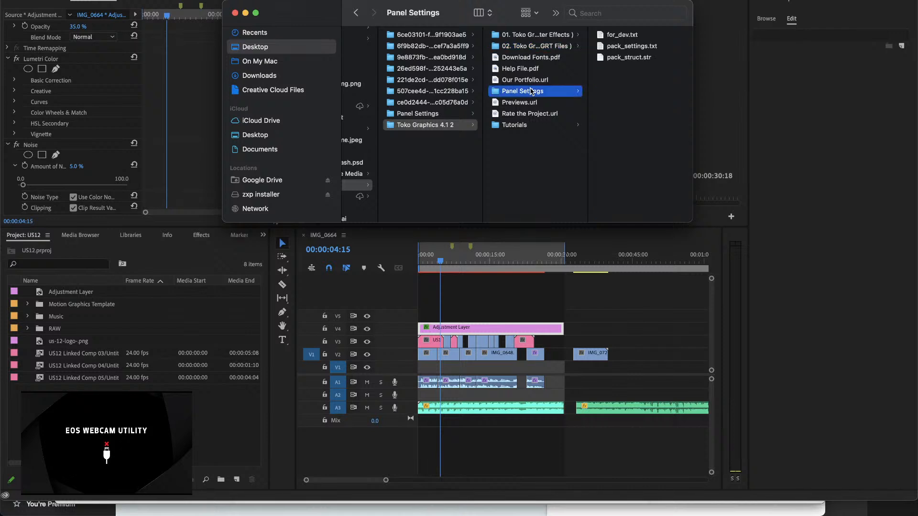
click(519, 126)
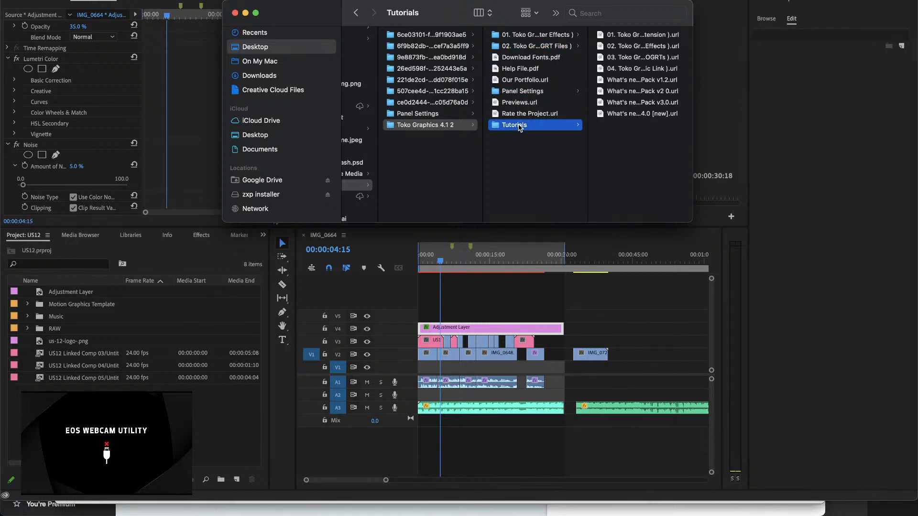
click(235, 13)
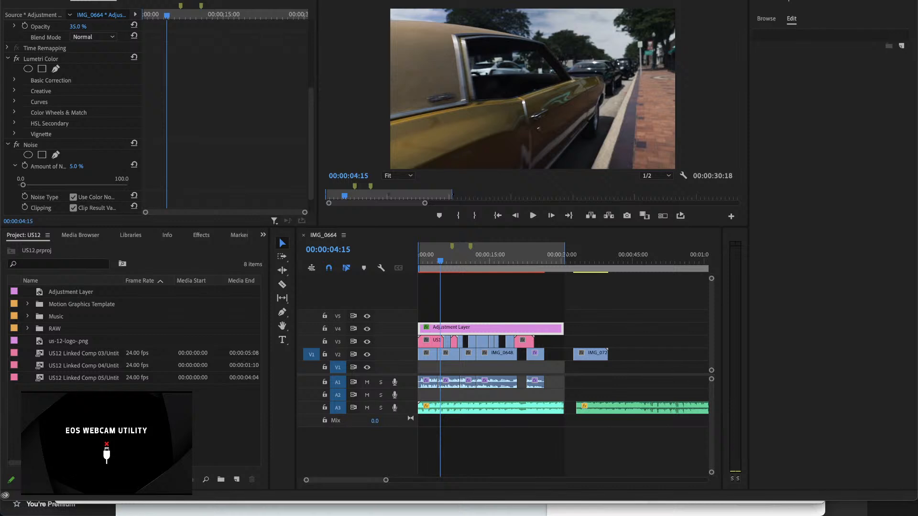
Step: Save the project and play the graded sequence from 00:00:01:20 to 00:00:06:23 to review it
key(super+s)
click(440, 262)
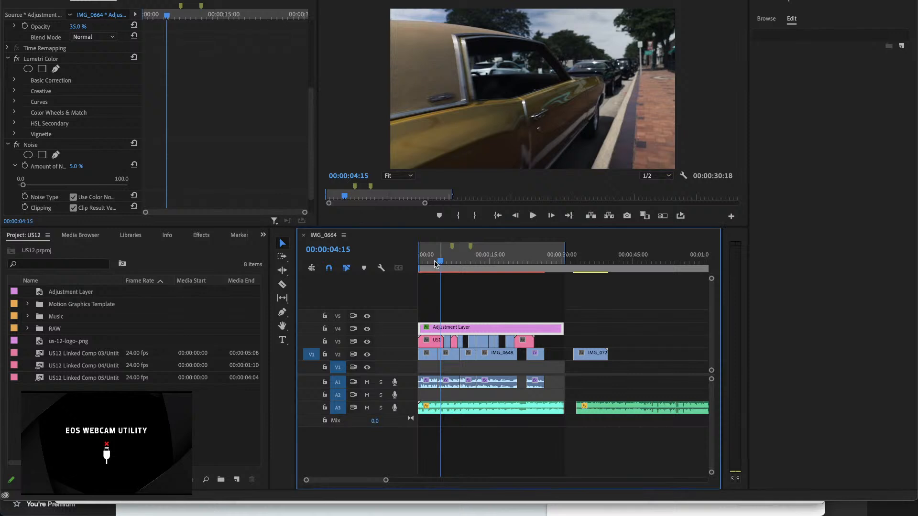
drag(440, 261, 427, 262)
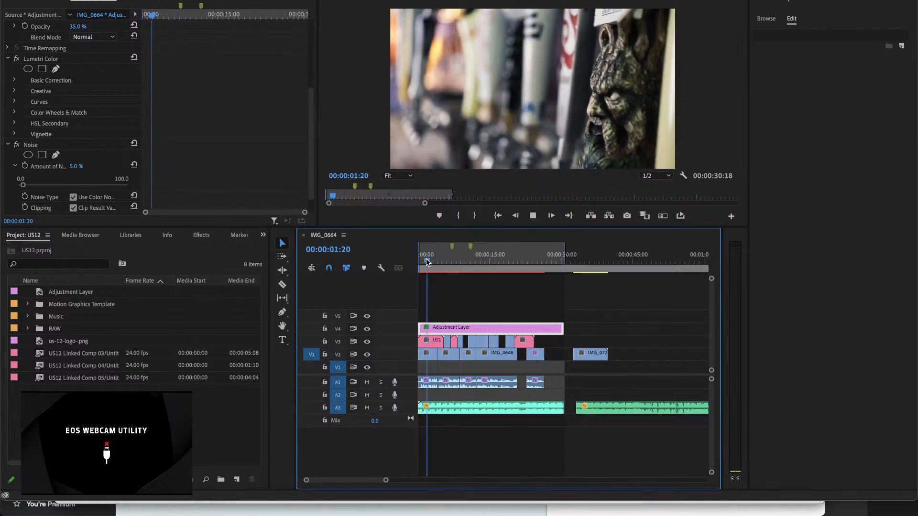
key(space)
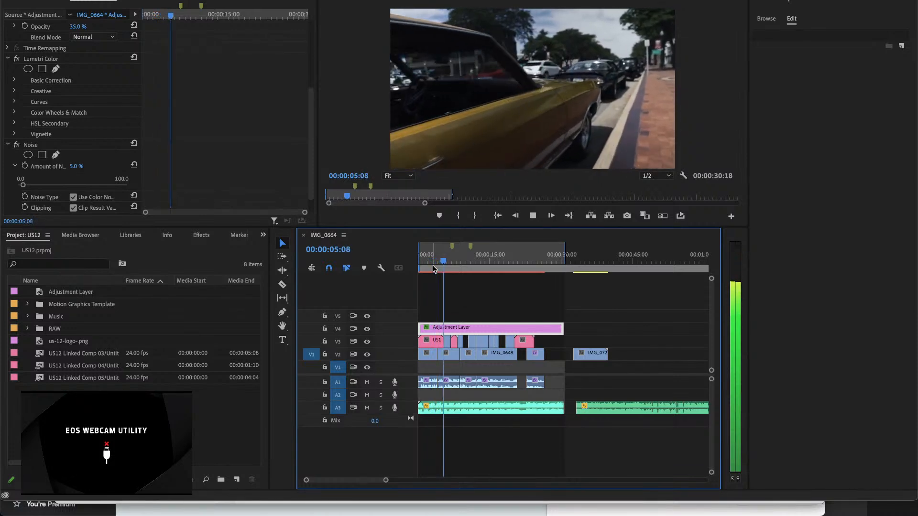
key(space)
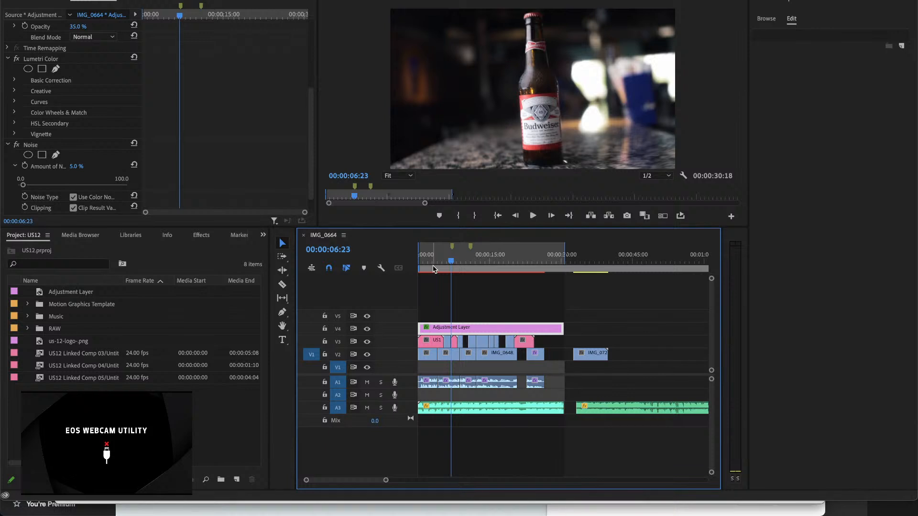
mouse_move(581, 502)
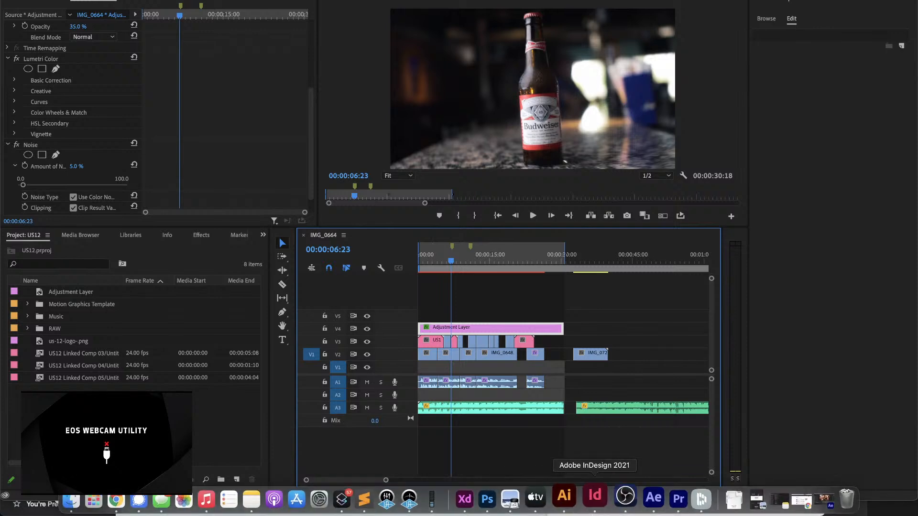
click(639, 497)
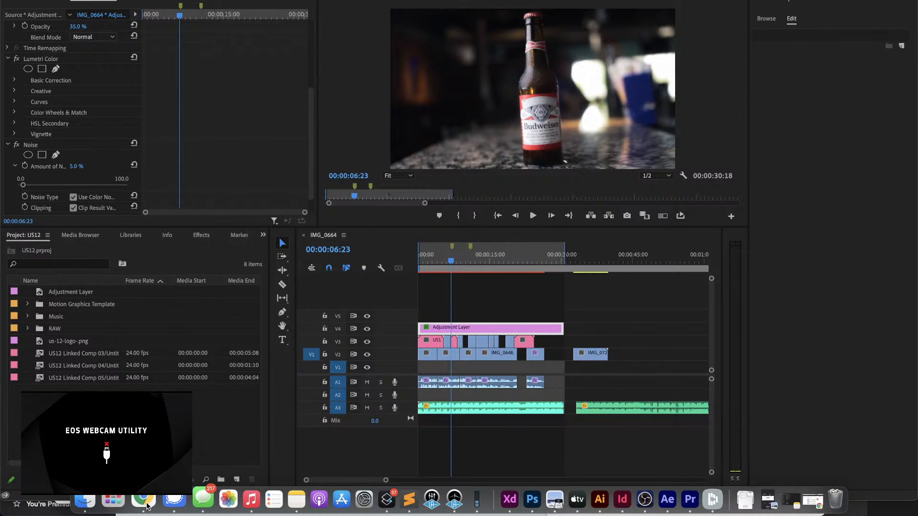
click(147, 506)
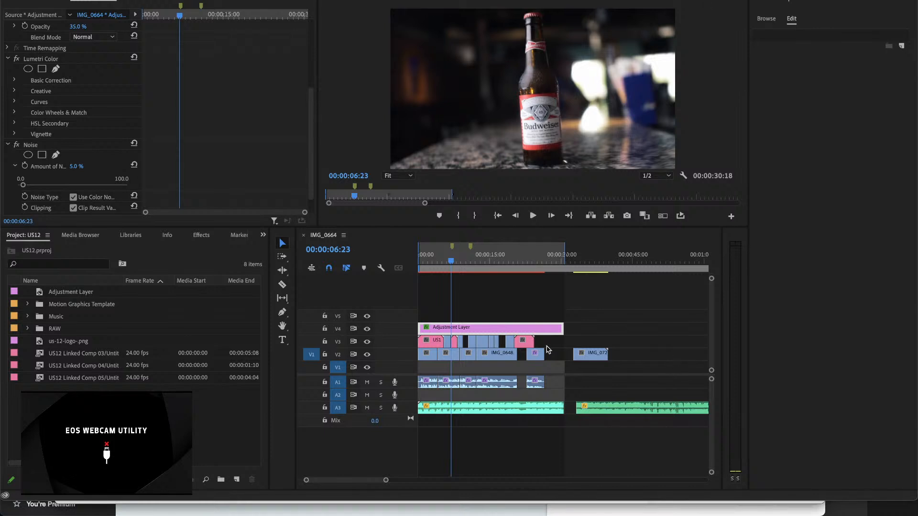
Step: Move all the footage clips on V2, including IMG_0648 and IMG_0723, down to track V1
click(494, 305)
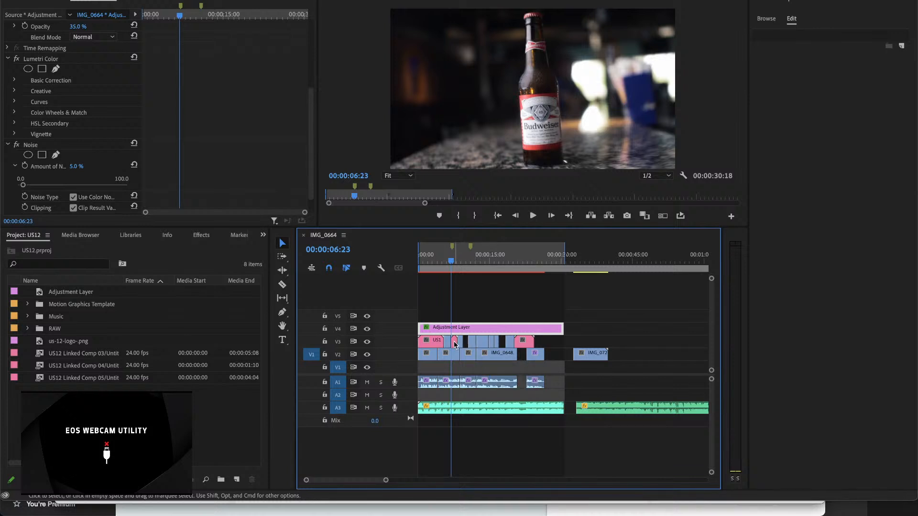
key(=)
key(=)
key(=)
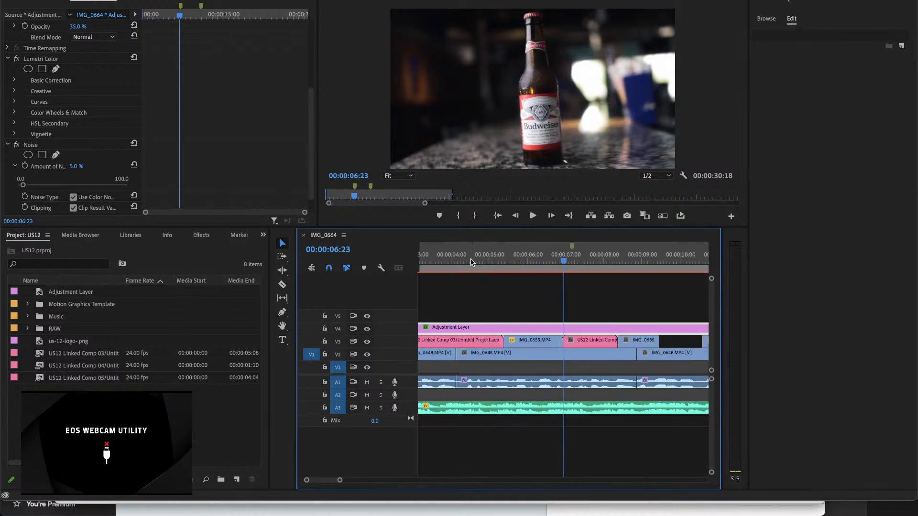
scroll(466, 262, up, 3)
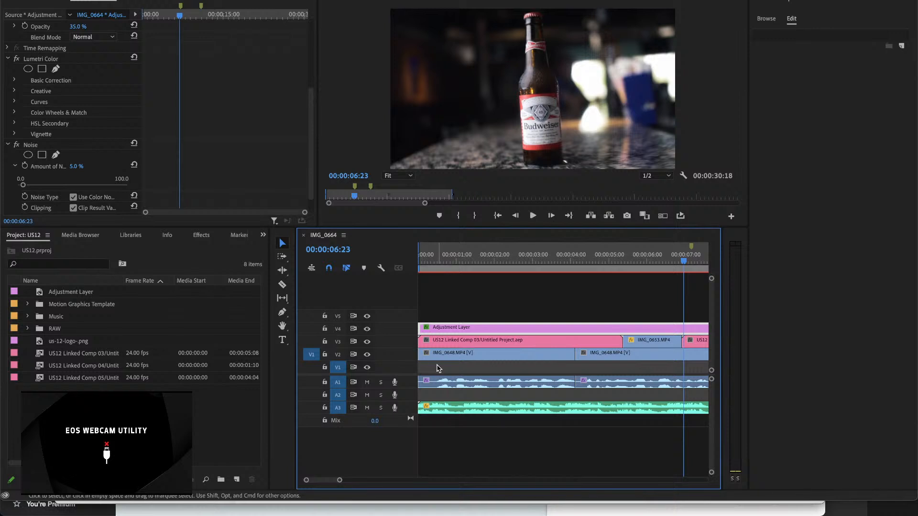
click(450, 341)
key(minus)
key(minus)
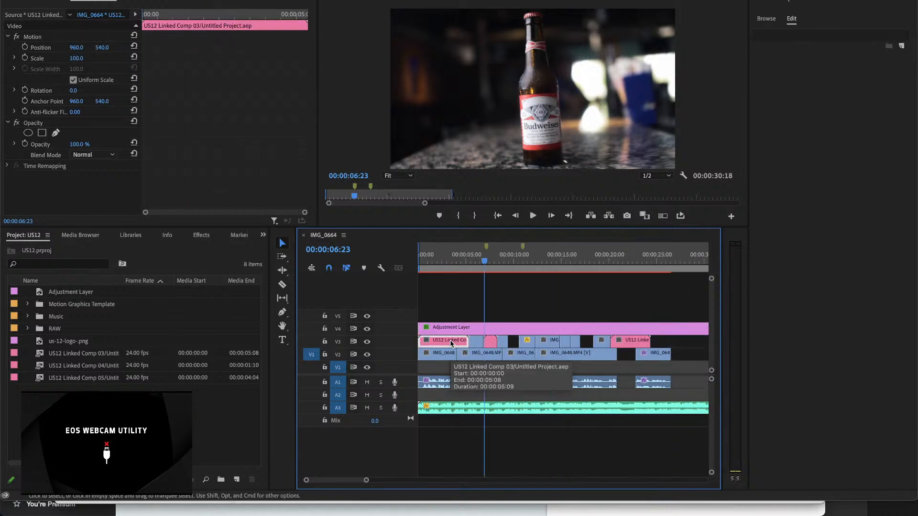
key(minus)
drag(635, 360, 427, 365)
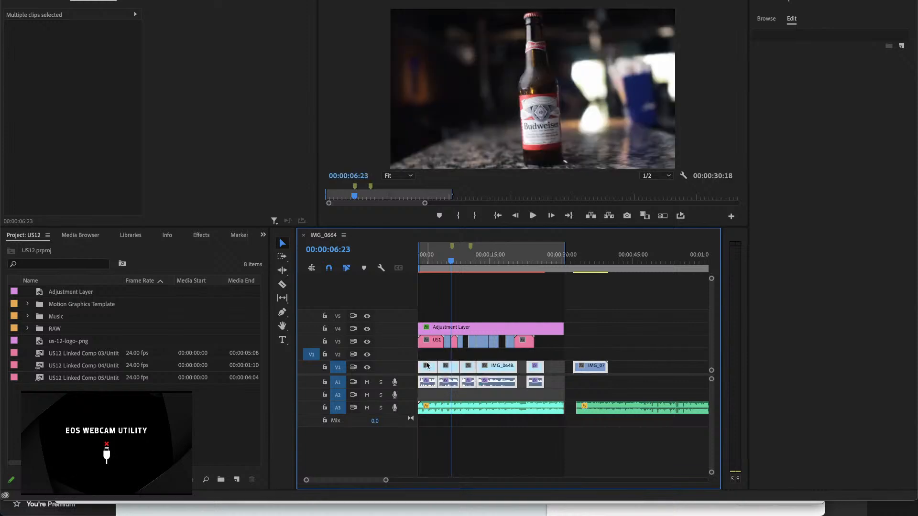
key(equal)
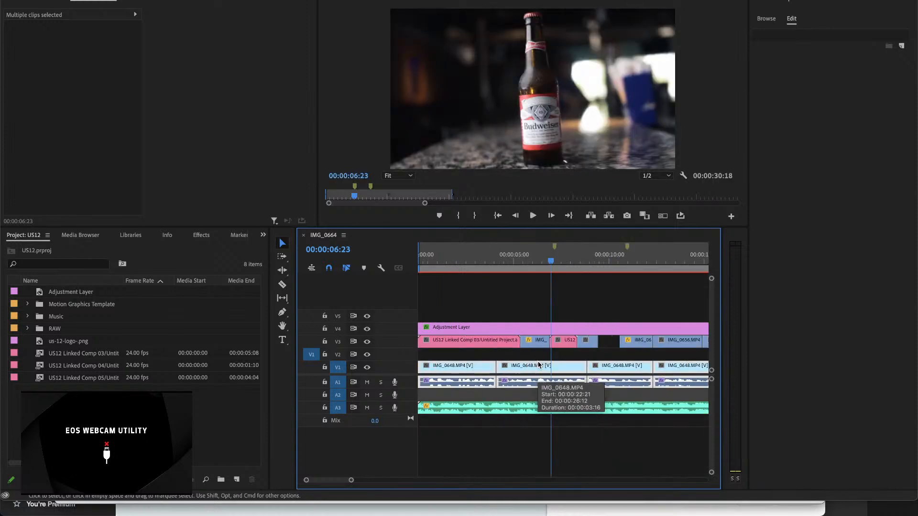
Step: Select the US12 Linked Comp 03 clip on V3 and examine its source item's duration in the project
click(436, 343)
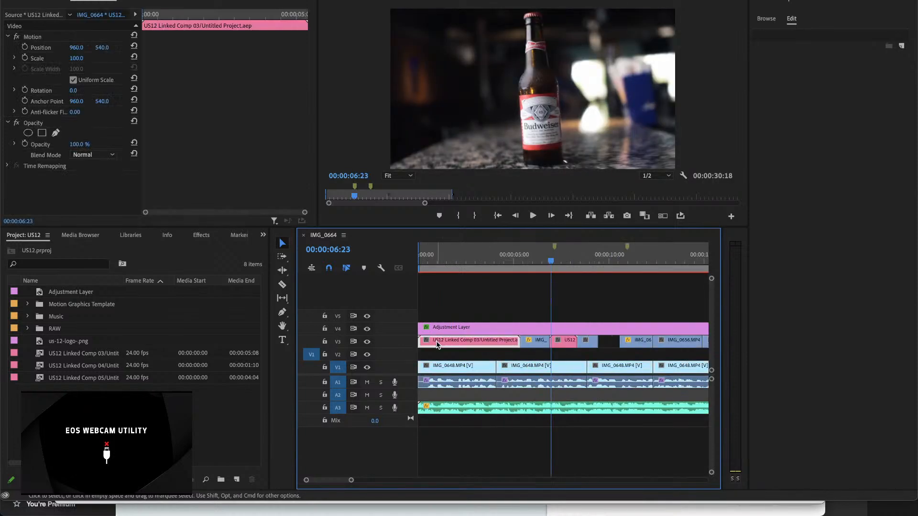
click(103, 358)
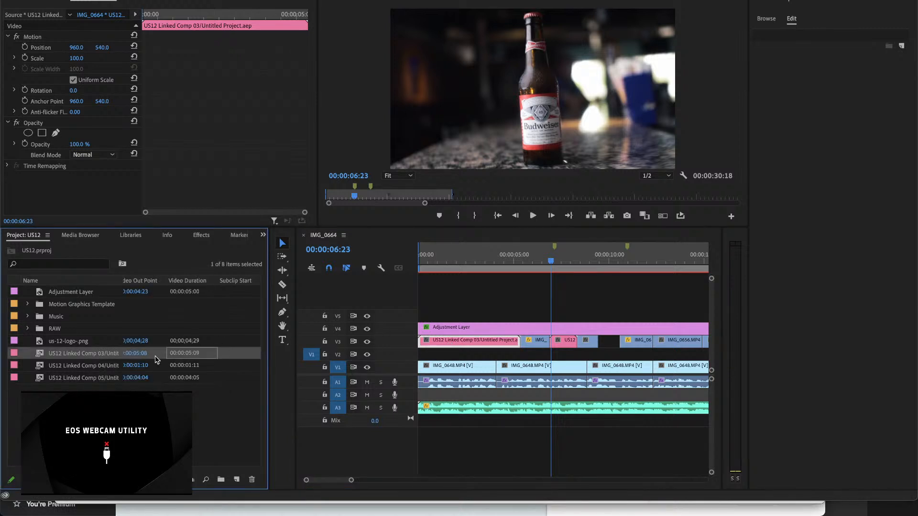
drag(449, 343, 408, 342)
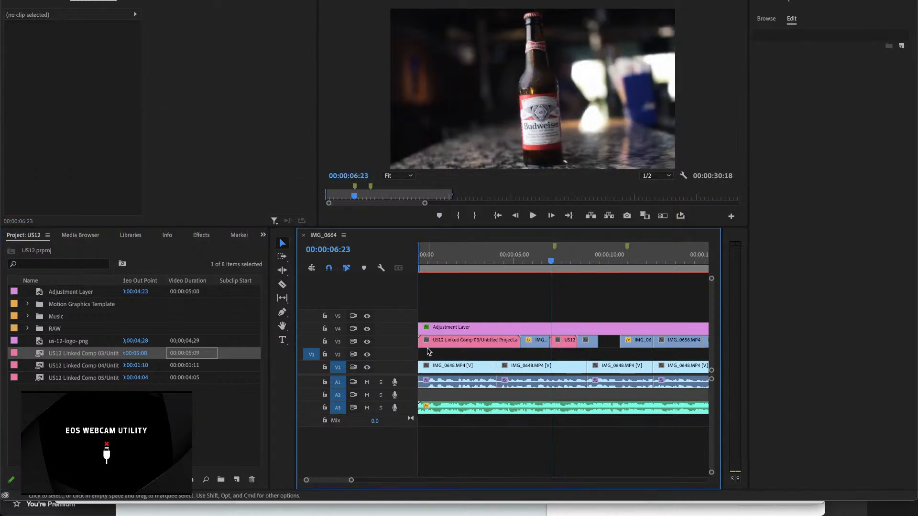
click(450, 344)
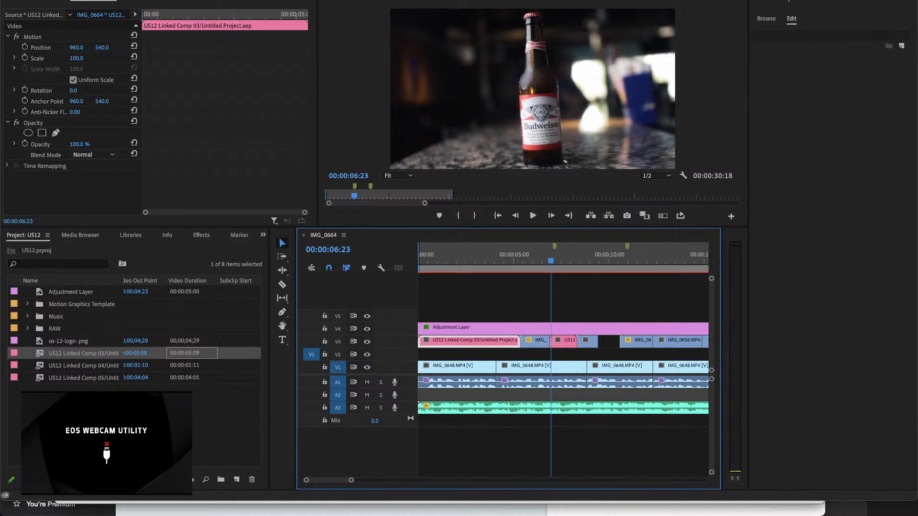
key(super+Tab)
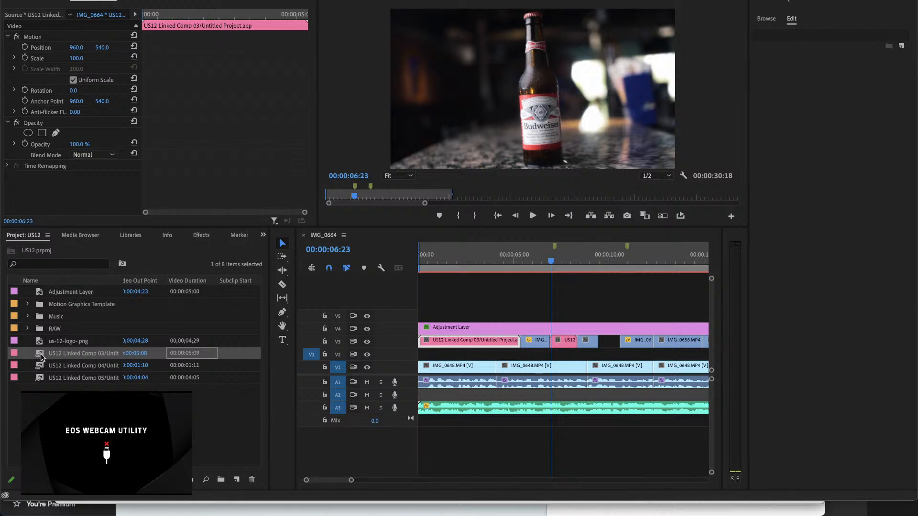
Step: Place another copy of US12 Linked Comp 03 on V3 at about 00:00:49 and set the playhead to 00:00:52:18
scroll(461, 380, right, 10)
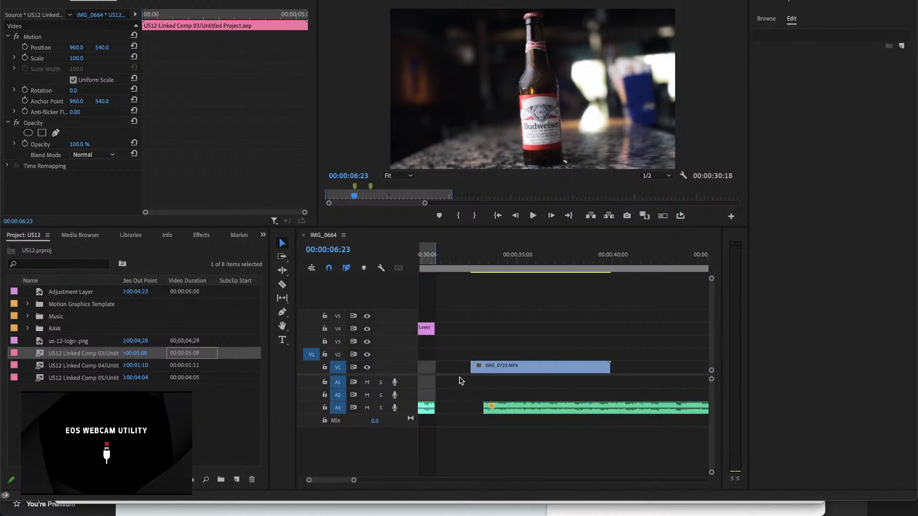
click(554, 300)
key(minus)
key(minus)
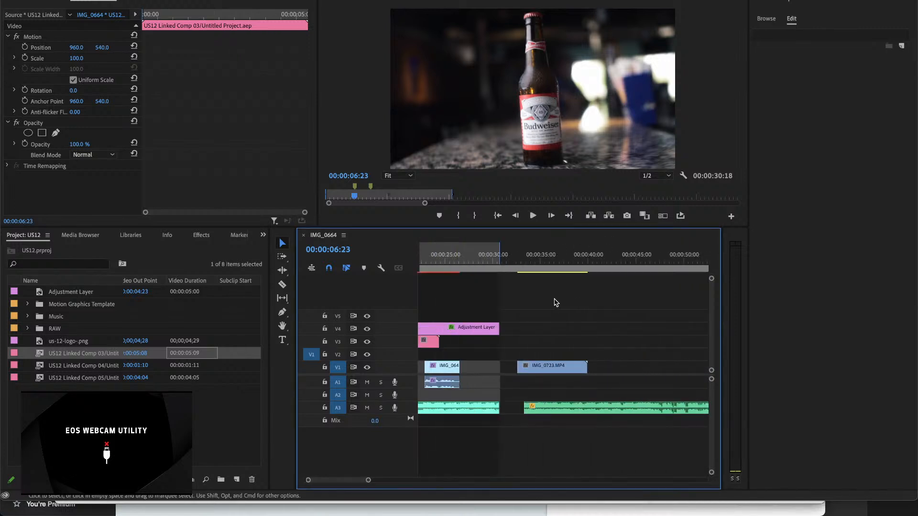
drag(115, 351, 618, 337)
mouse_move(627, 263)
mouse_down()
mouse_move(674, 261)
mouse_move(626, 262)
mouse_move(636, 262)
mouse_up()
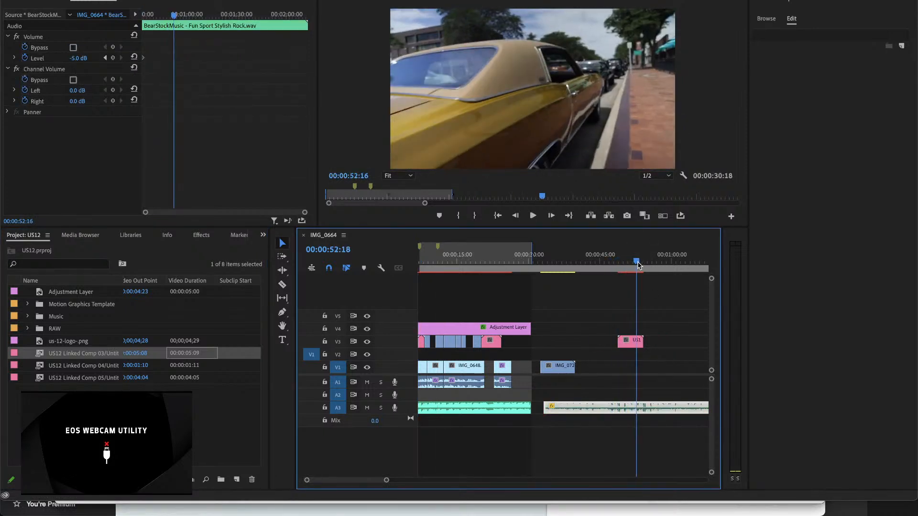
Step: Open the original composition of the new US12 Linked Comp 03 copy on V3 for editing
click(631, 345)
right_click(630, 348)
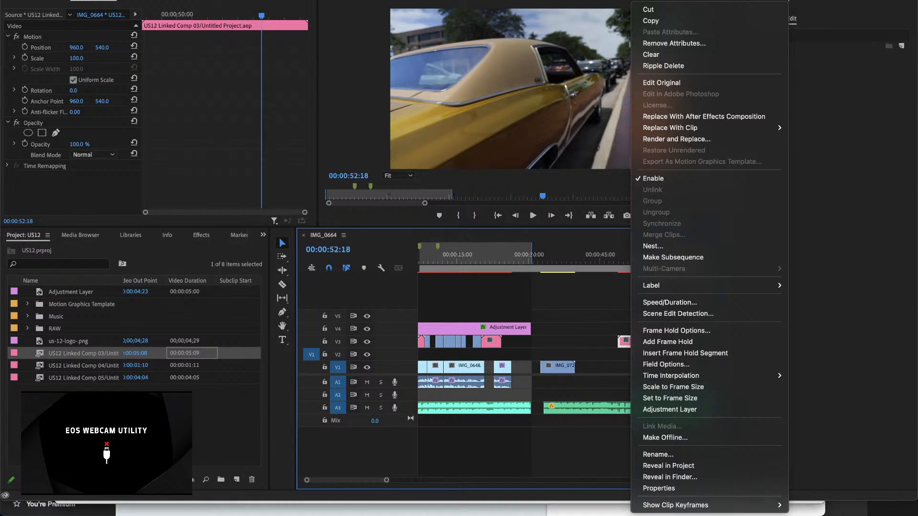
click(661, 83)
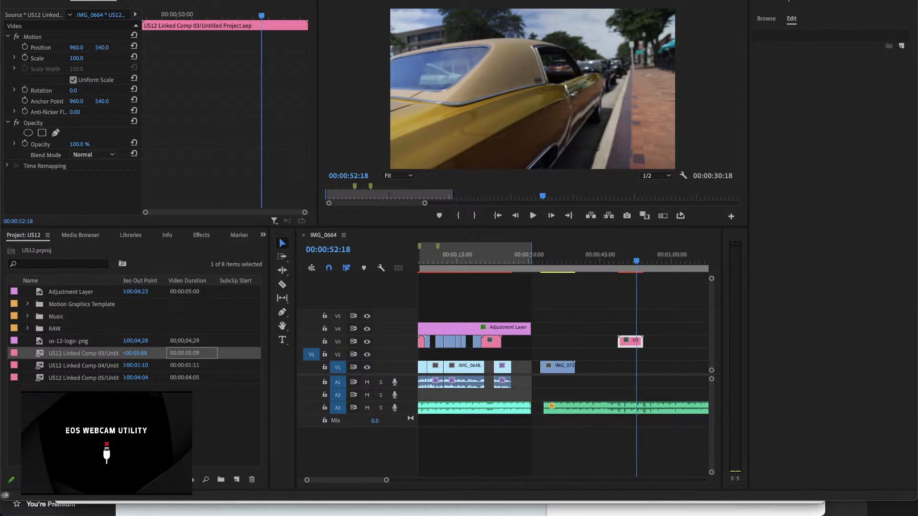
Step: Paste the copied Whoosh 2.wav sound effect onto A1 at 00:00:52:18, beneath the spare linked comp copy
mouse_move(659, 508)
click(606, 341)
key(super+v)
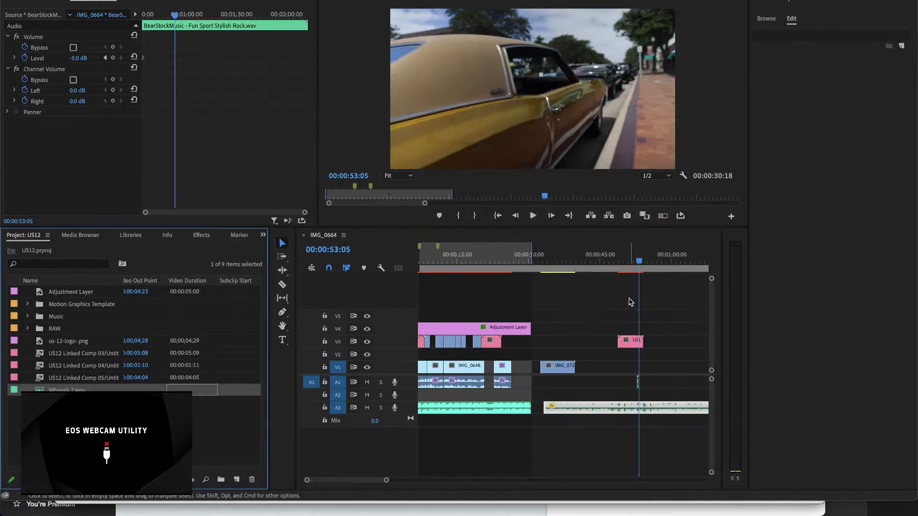
key(=)
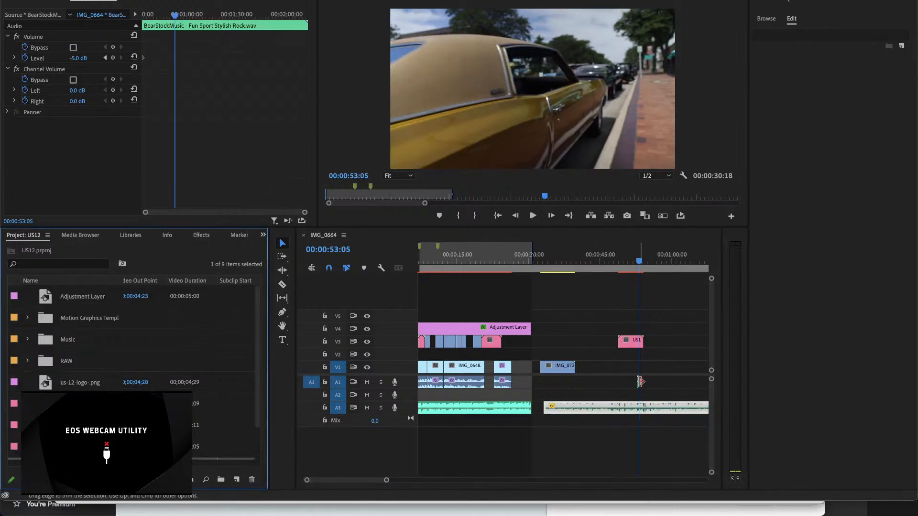
scroll(640, 382, up, 2)
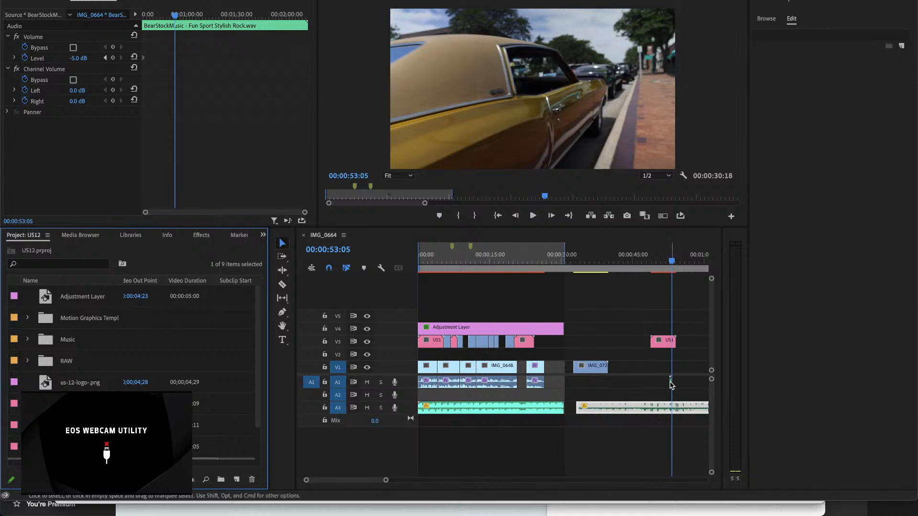
click(671, 382)
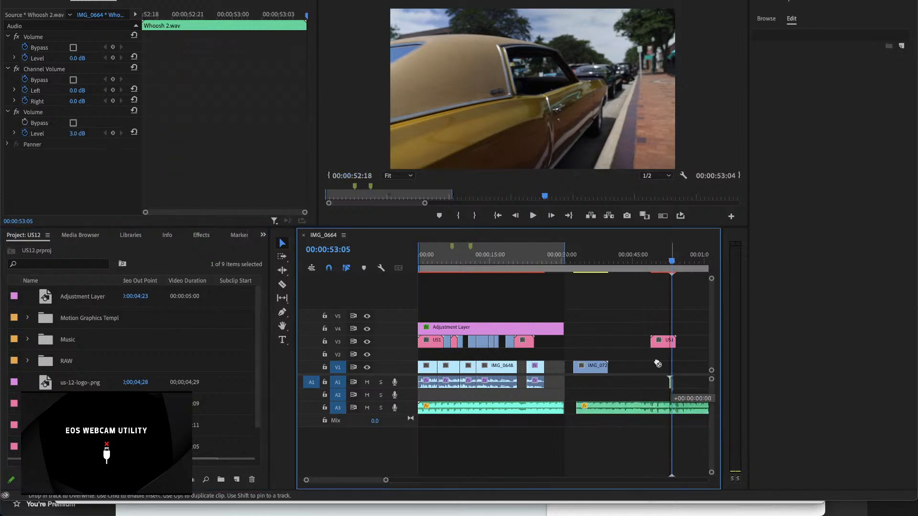
Step: Move Whoosh 2.wav onto A2 near the start of the sequence, at about 00:00:01:20 under US12 Linked Comp 03
drag(508, 365, 670, 372)
drag(551, 354, 660, 388)
key(=)
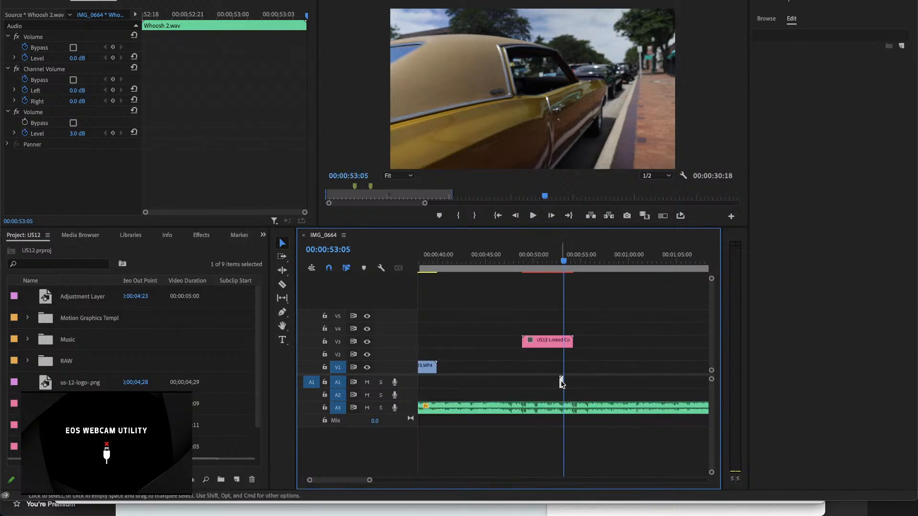
drag(561, 383, 437, 400)
scroll(558, 364, left, 5)
scroll(670, 395, right, 2)
scroll(550, 346, left, 5)
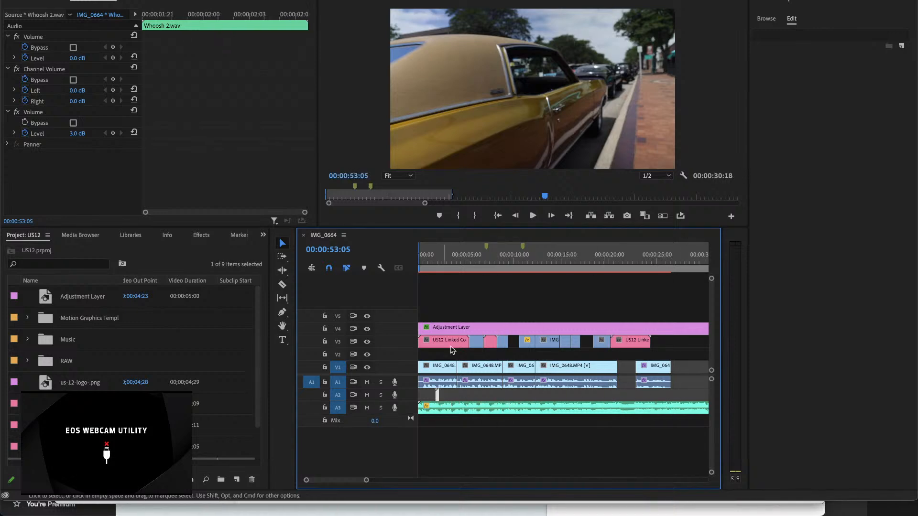
Step: Play the opening from about 00:00:01:12 to 00:00:03:04 to check how the whoosh lines up with the transition
click(442, 260)
key(equal)
key(equal)
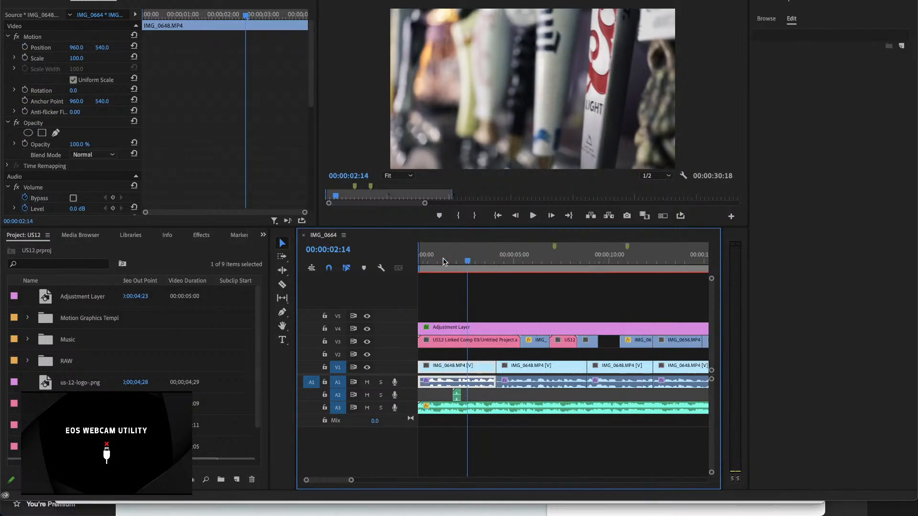
click(507, 261)
drag(506, 260, 475, 260)
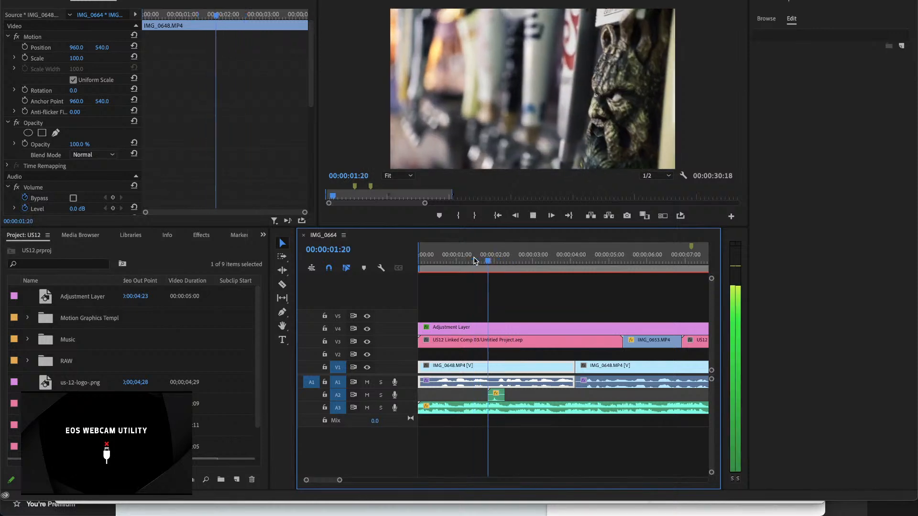
key(space)
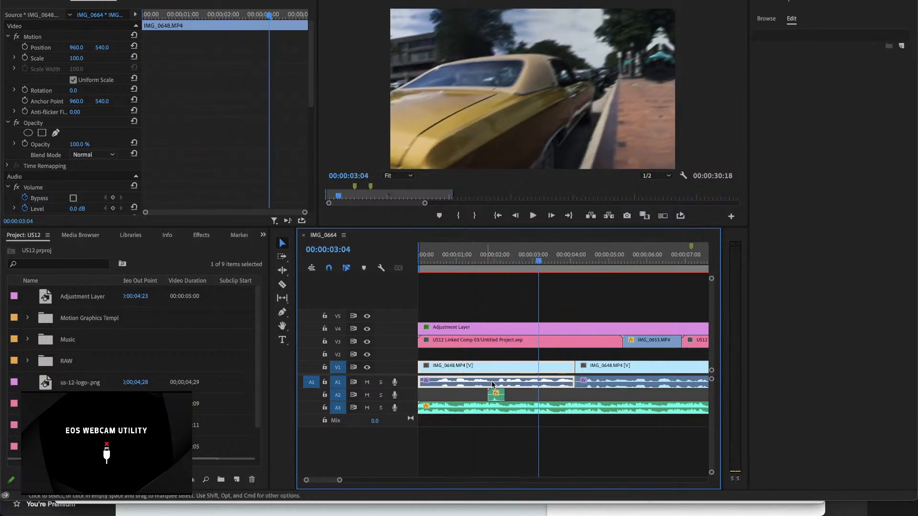
Step: Shift Whoosh 2.wav on A2 to start at about 00:00:02:16 and play it back from 00:00:02:06
drag(497, 395, 531, 396)
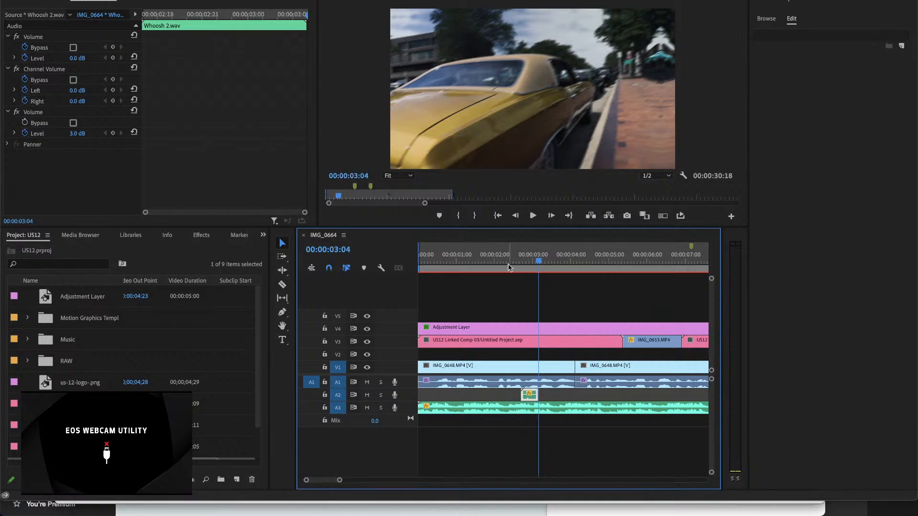
click(504, 261)
key(space)
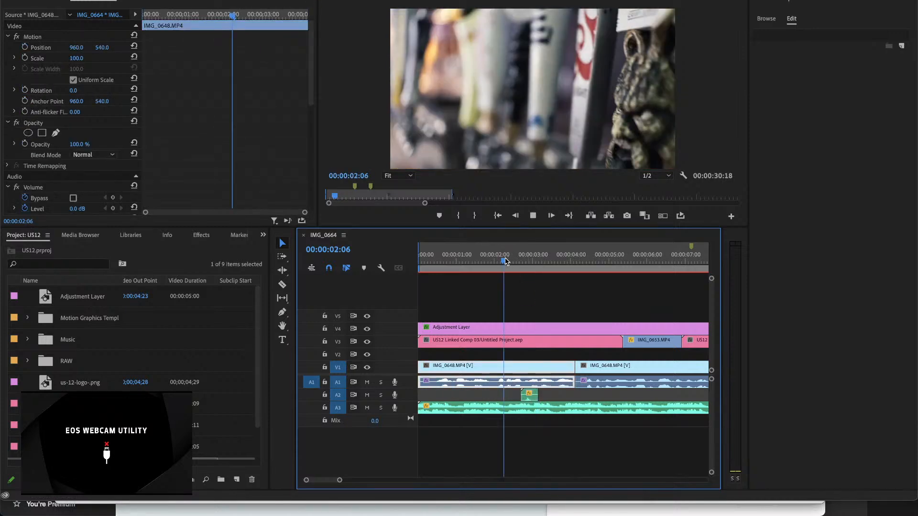
key(space)
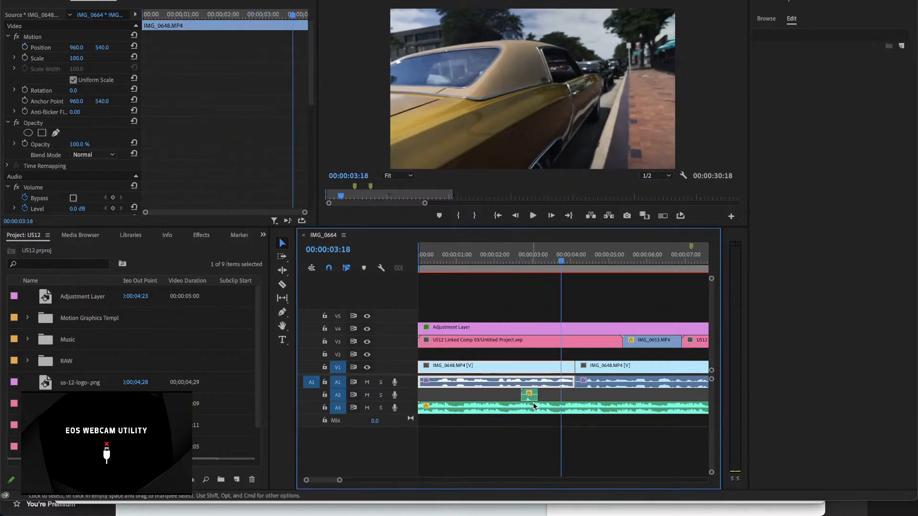
Step: Nudge Whoosh 2.wav on A2 to start at about 00:00:02:22 and play the transition to check its timing
key(equal)
drag(500, 395, 517, 393)
click(472, 262)
key(space)
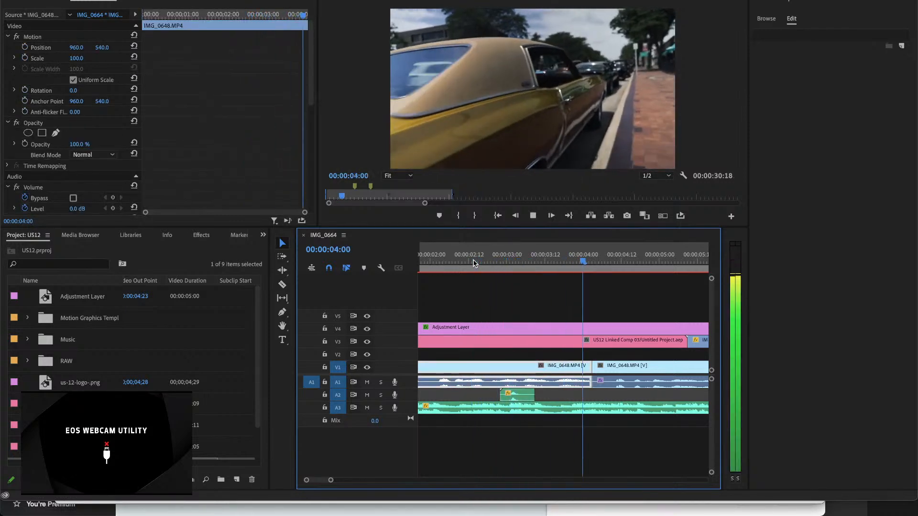
key(space)
Step: Delete the Whoosh 2.wav clip from track A2
click(526, 396)
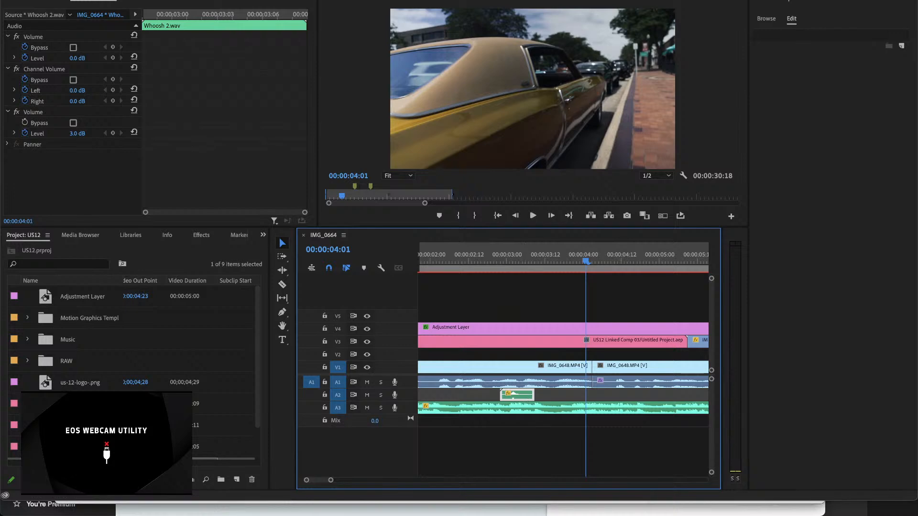
key(super+Tab)
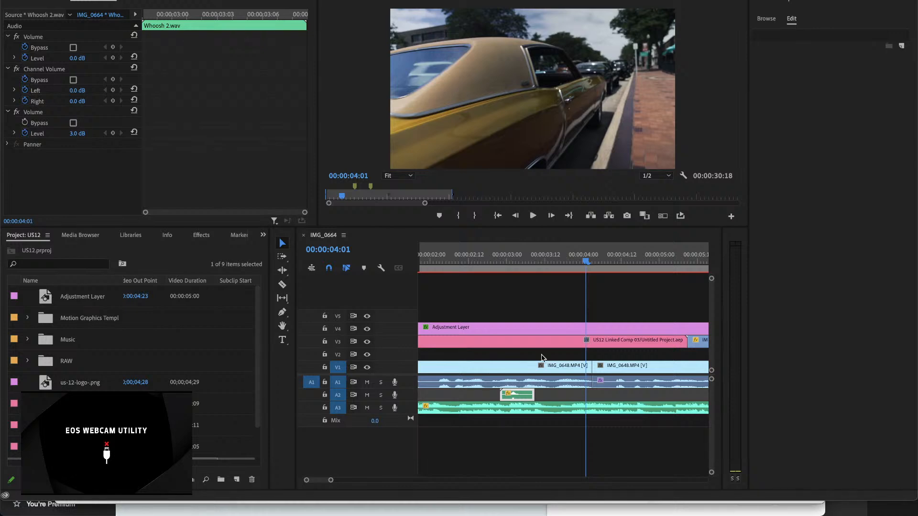
click(586, 260)
key(minus)
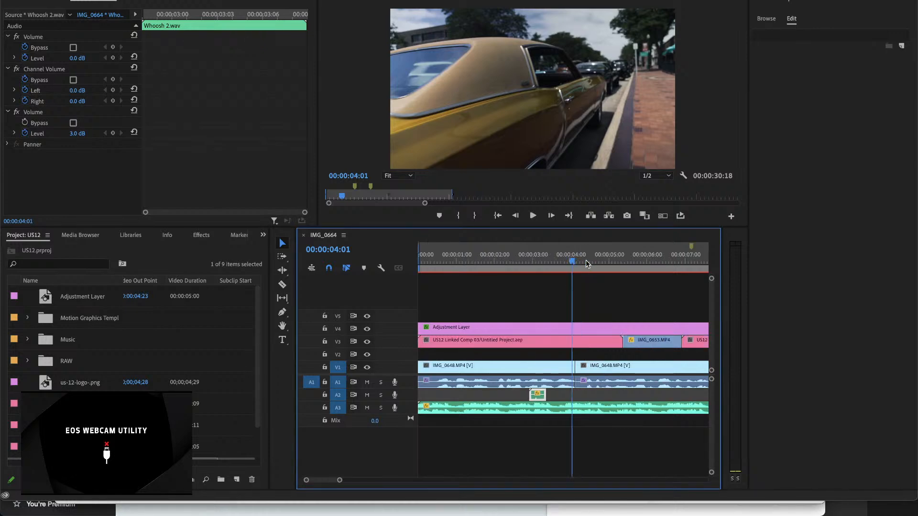
key(backslash)
key(Delete)
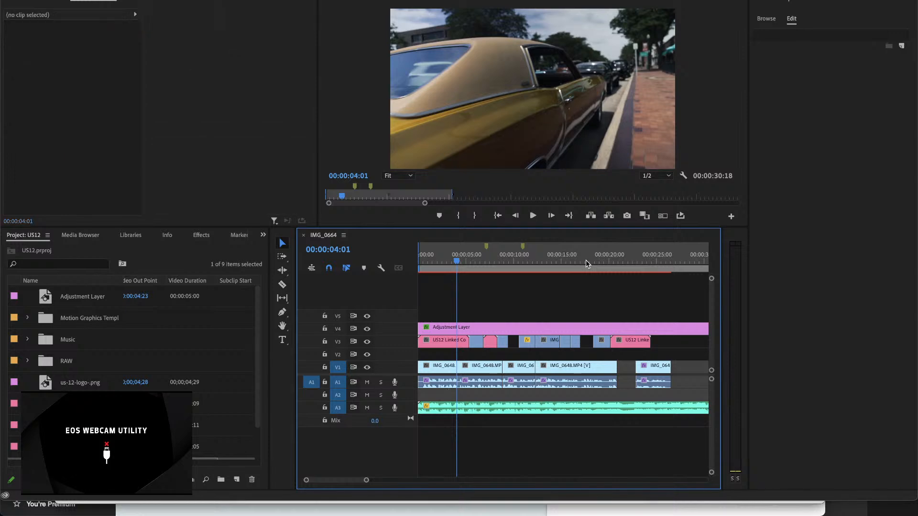
Step: Paste the Whoosh 11.wav sound effect at 00:00:40:00 and move it to A2 at about 00:00:03:06
scroll(586, 264, right, 5)
click(661, 259)
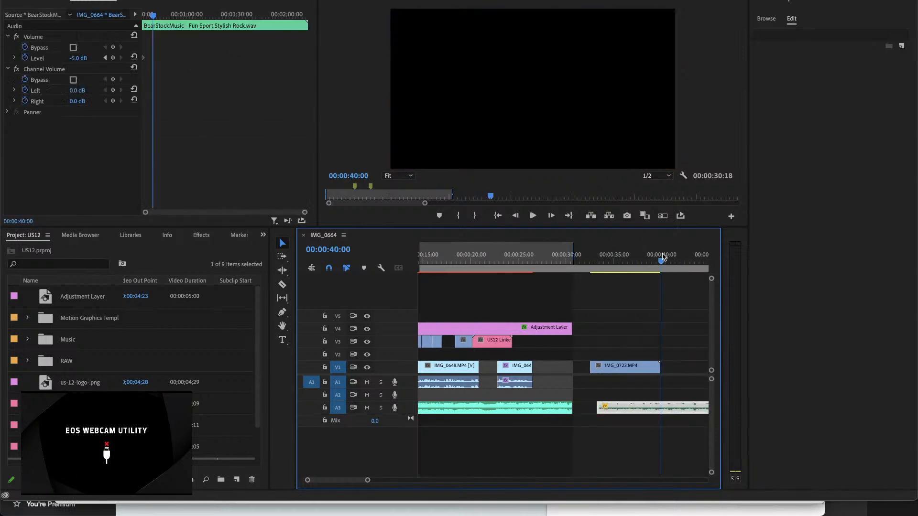
drag(663, 257, 665, 385)
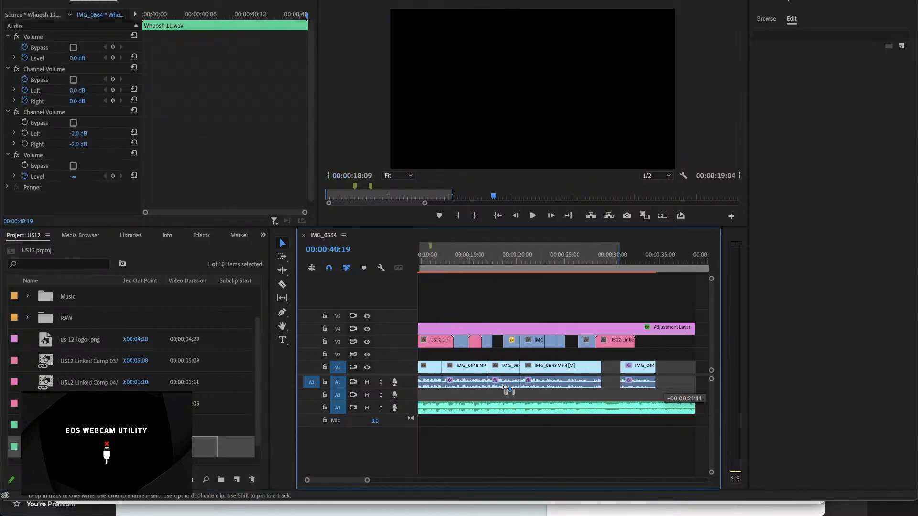
drag(502, 384, 452, 397)
scroll(452, 397, up, 5)
scroll(452, 399, up, 10)
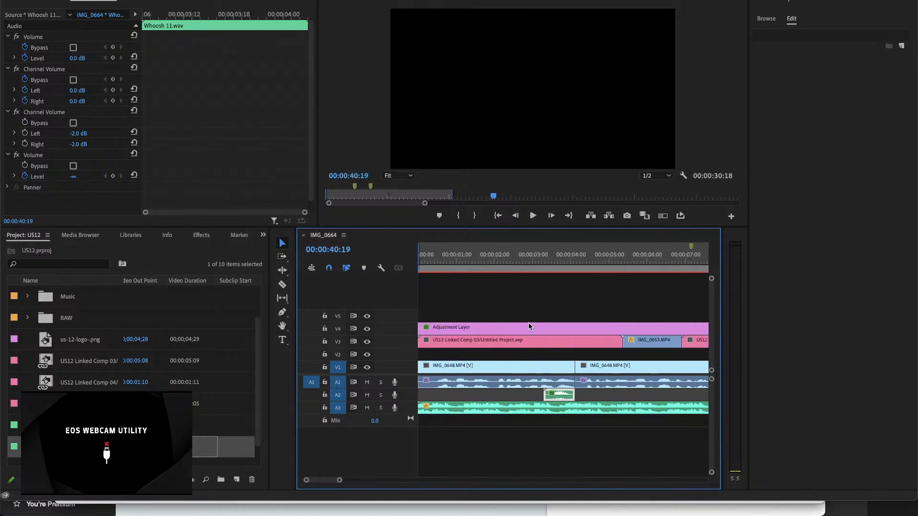
Step: Move Whoosh 11.wav on A2 earlier to about 00:00:02:20, playing the transition before and after the change
click(530, 256)
key(space)
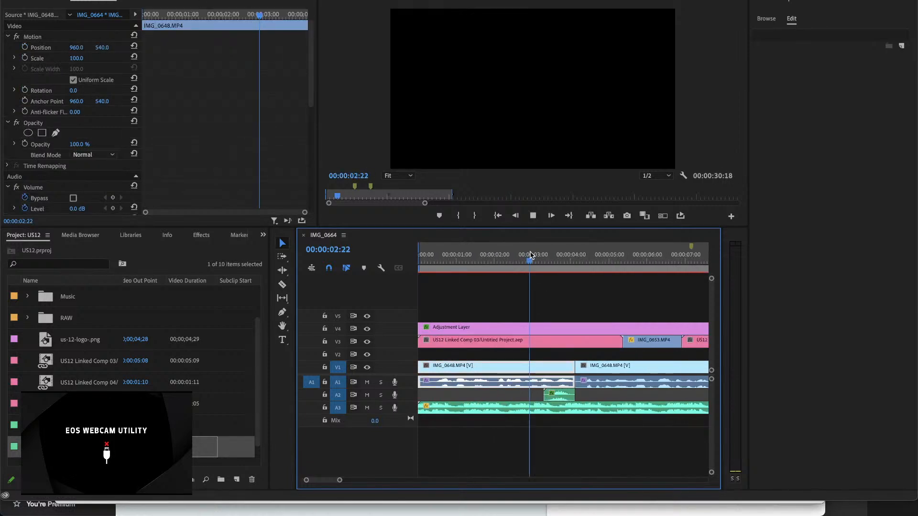
key(space)
drag(554, 395, 528, 398)
click(516, 258)
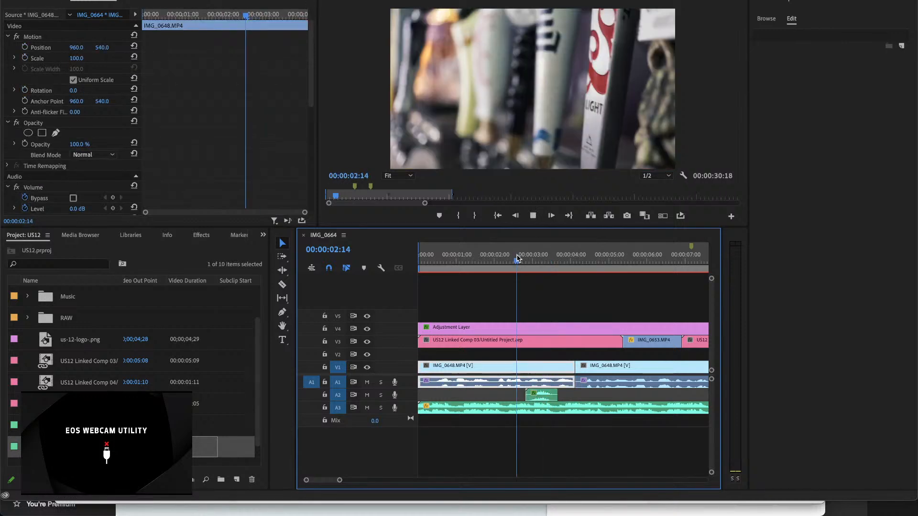
key(space)
Step: Fine-tune Whoosh 11.wav on A2 to start at about 00:00:02:15, playing the transition from 00:00:02:14 to check it
key(equal)
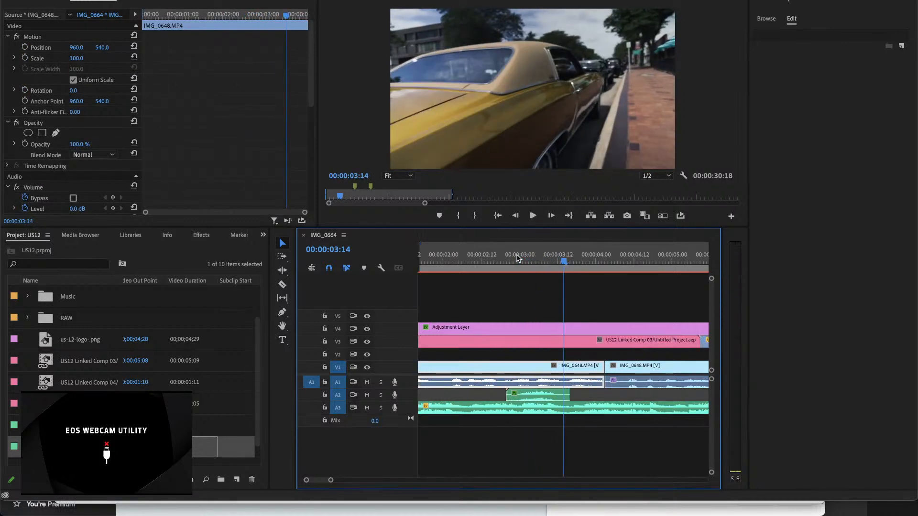
click(487, 258)
key(space)
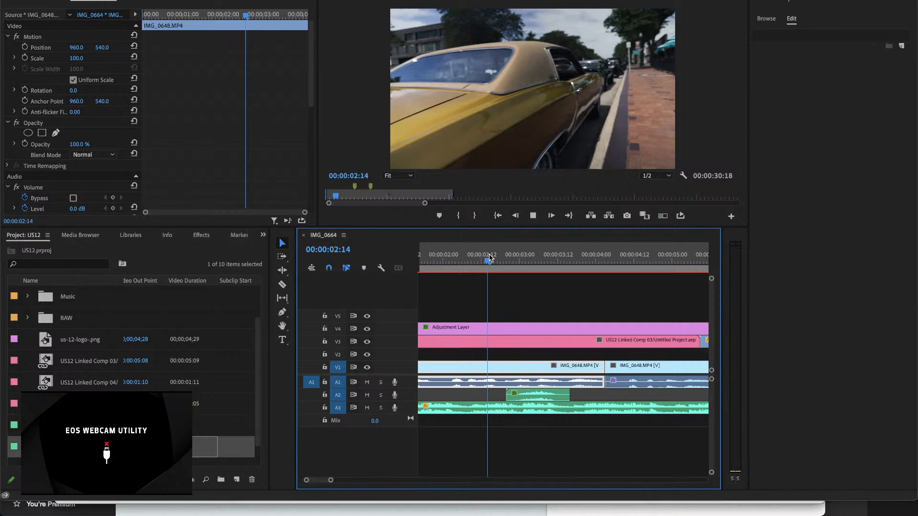
key(space)
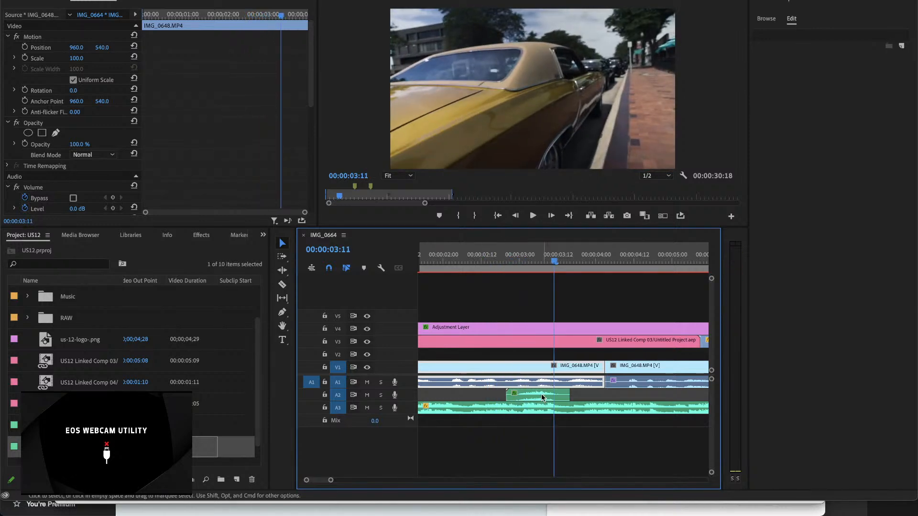
drag(542, 397, 527, 397)
click(488, 257)
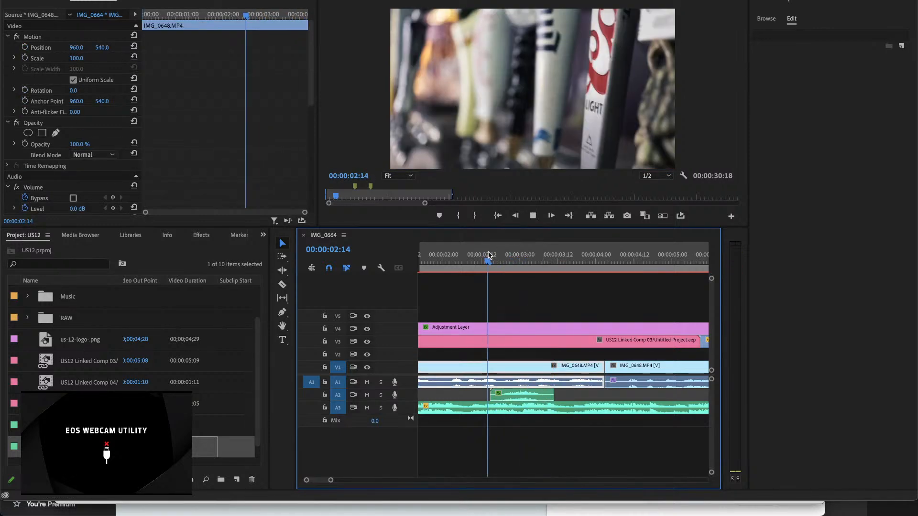
key(space)
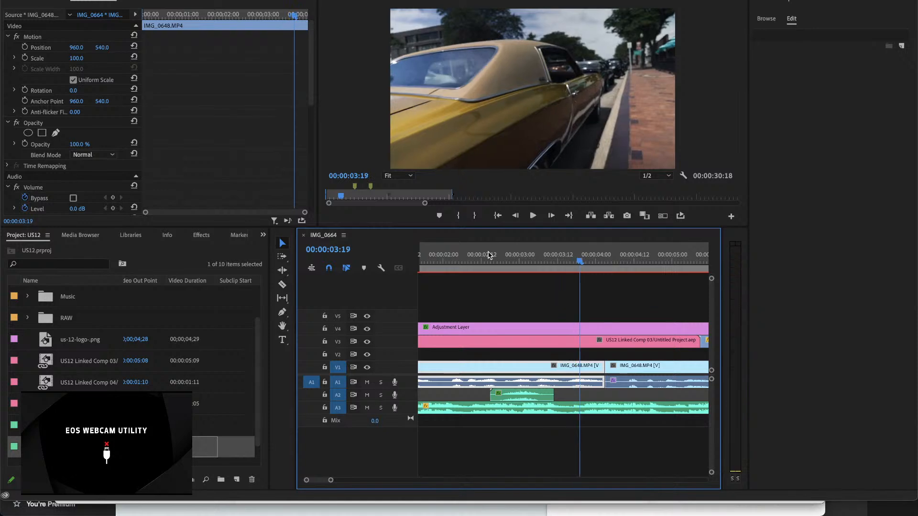
Step: Solo track A2, play Whoosh 11.wav on its own, and return the playhead to 00:00:02:13
click(381, 395)
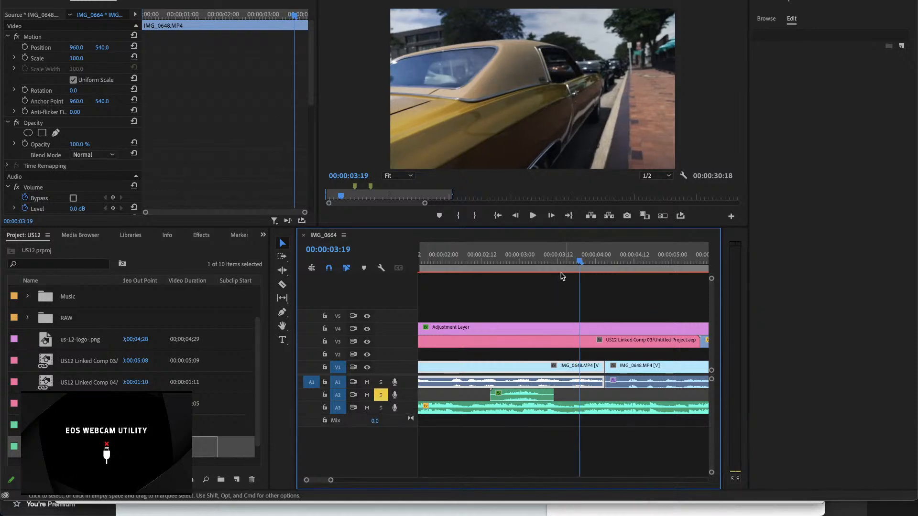
click(487, 258)
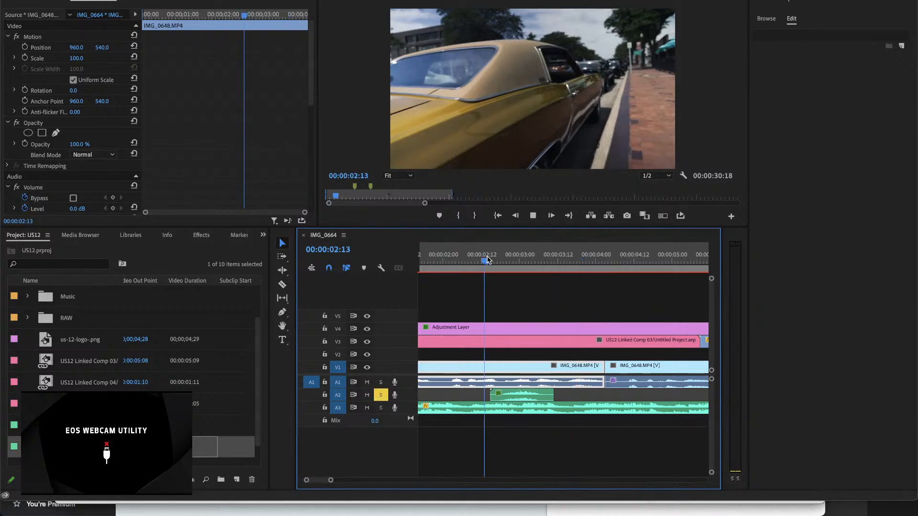
key(space)
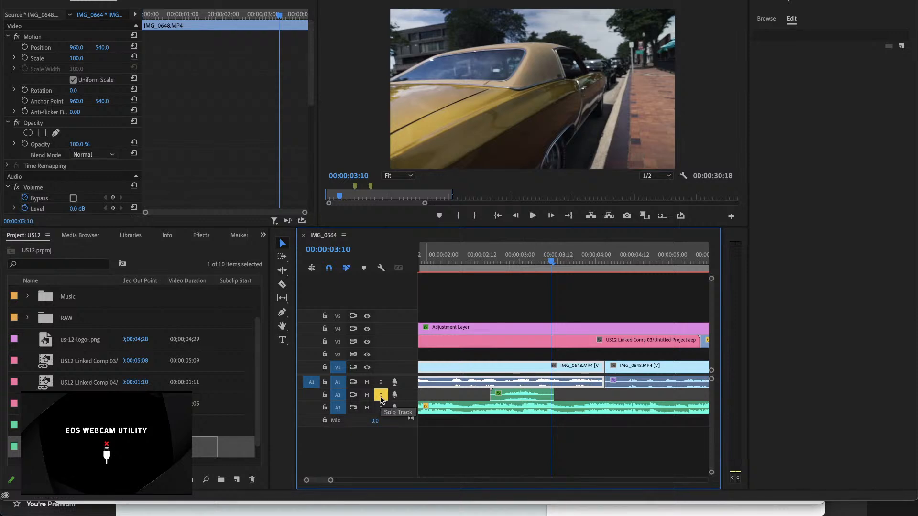
click(484, 258)
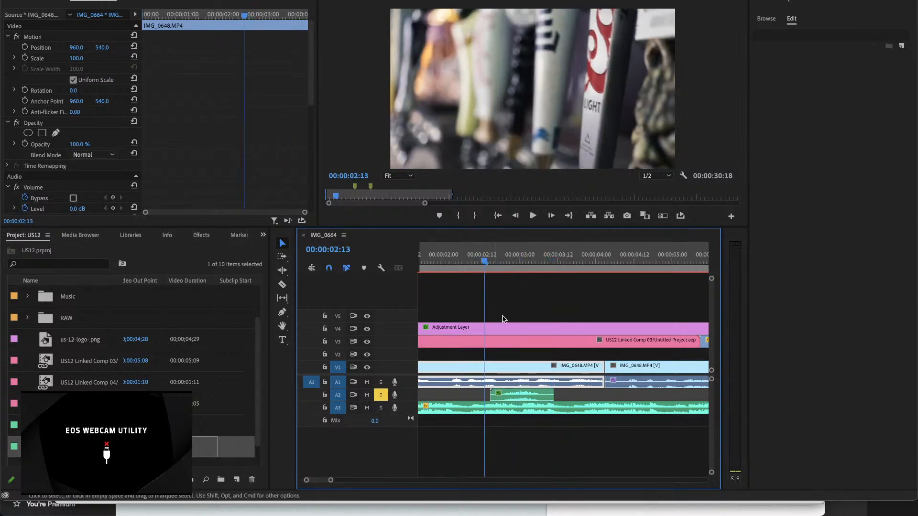
Step: Play the soloed whoosh, unsolo track A2, replay the transition with all tracks, and delete Whoosh 11.wav from A2
click(519, 395)
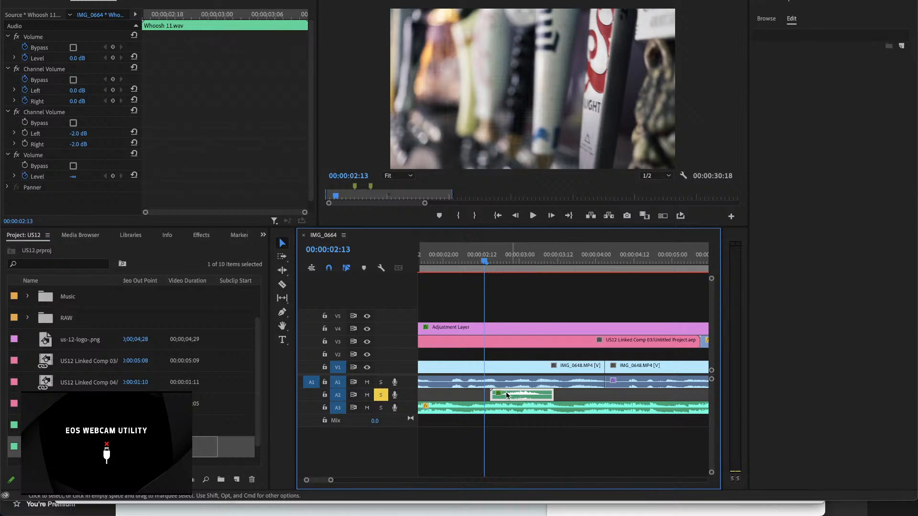
key(space)
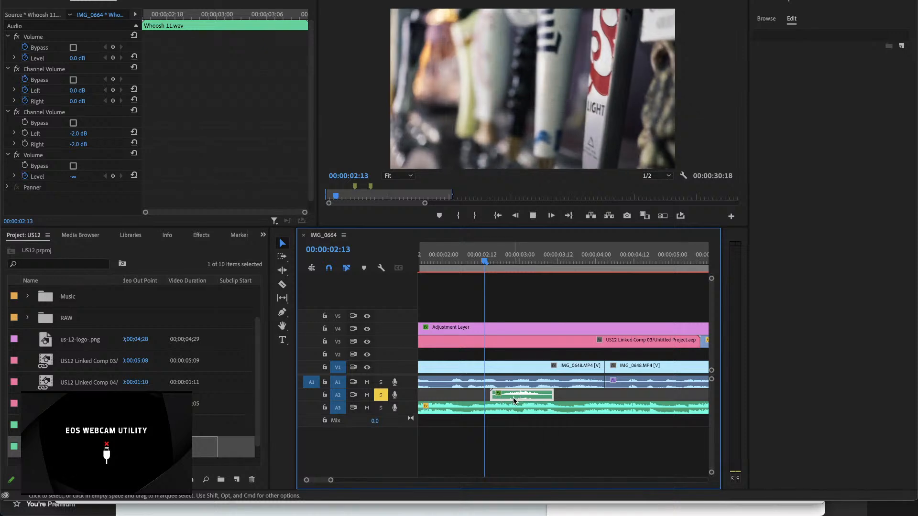
drag(508, 263, 481, 266)
click(381, 396)
key(space)
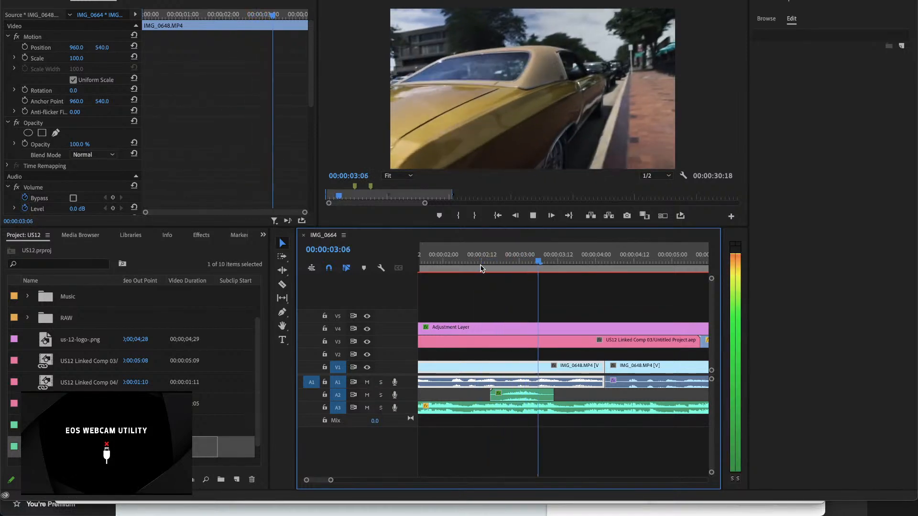
key(space)
click(532, 400)
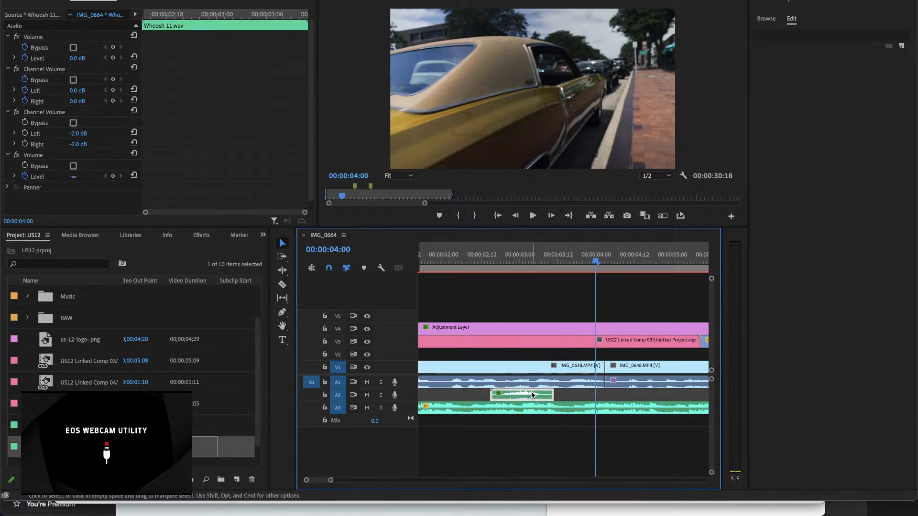
key(Delete)
Step: Paste Whoosh 11.wav onto A1 in the empty part of the sequence at about 00:00:57:22
key(minus)
key(minus)
key(minus)
scroll(532, 395, down, 10)
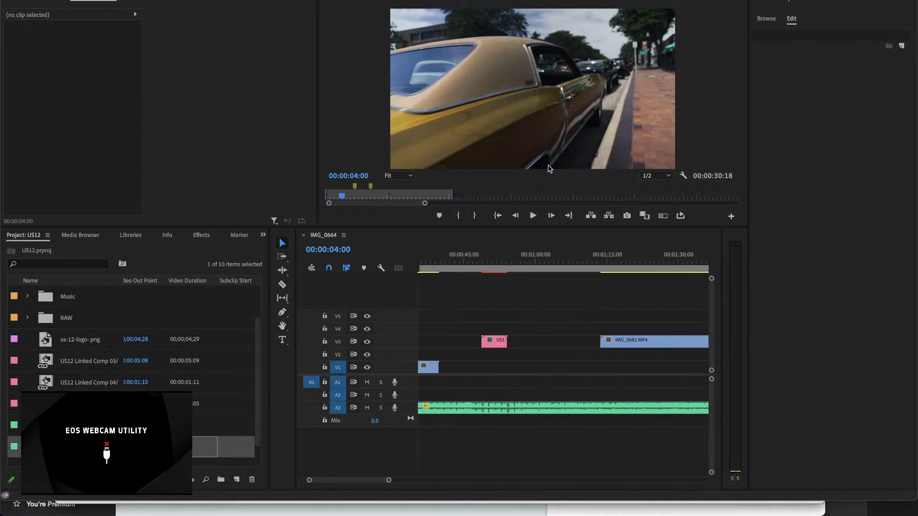
click(529, 260)
key(Down)
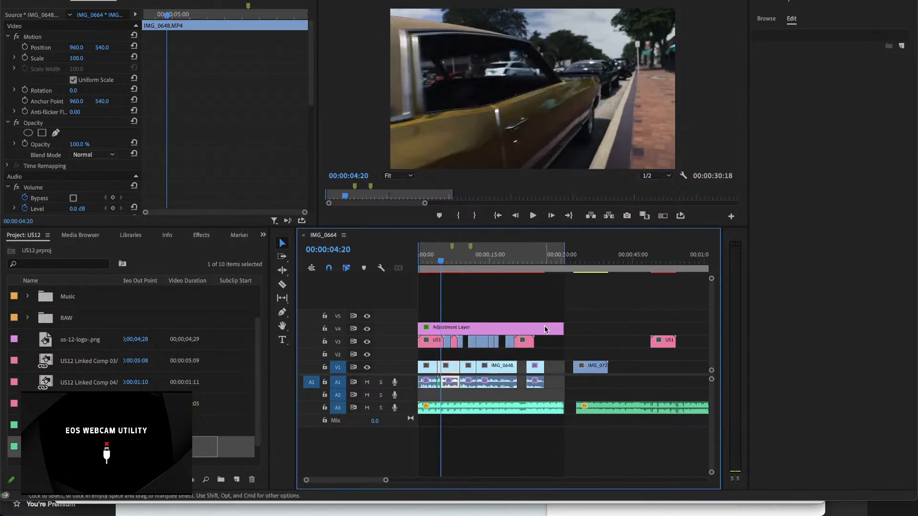
key(Up)
scroll(555, 287, down, 10)
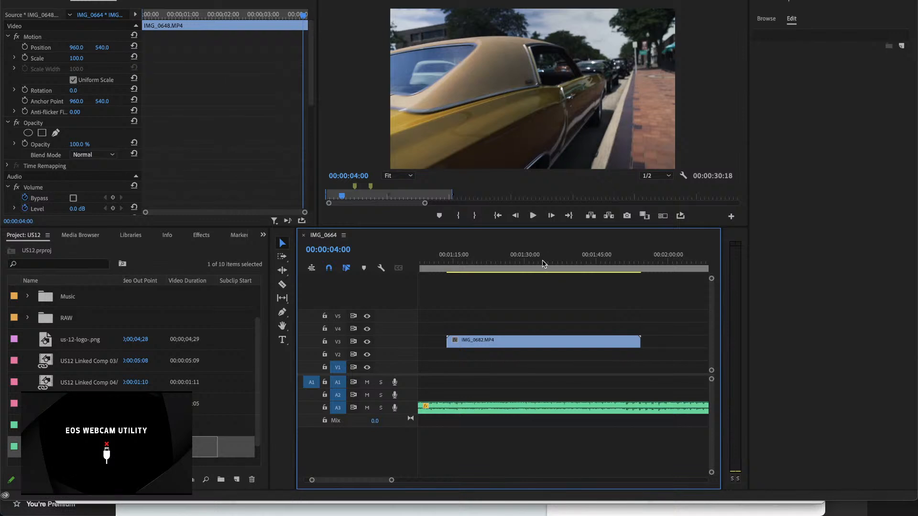
click(513, 261)
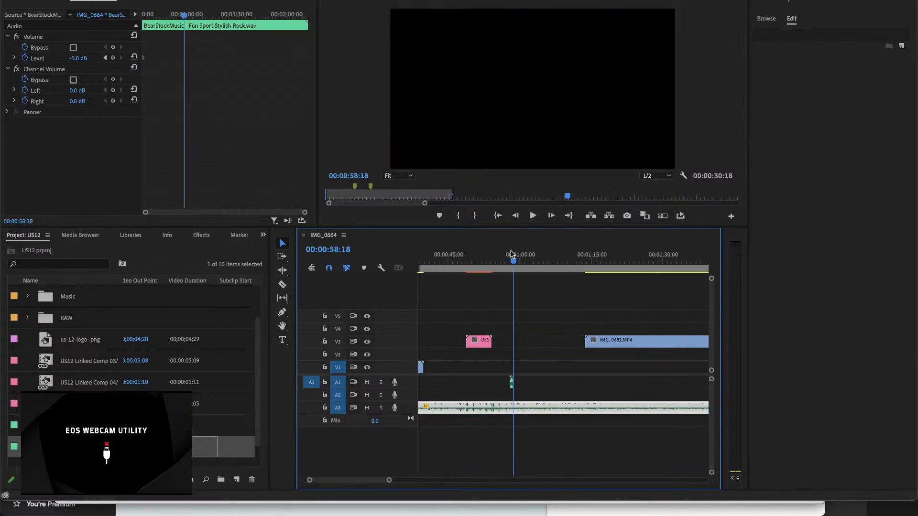
Step: Play the pasted Whoosh 11.wav from about 00:00:57:09 and open it in the Source monitor to hear it alone
click(507, 258)
key(space)
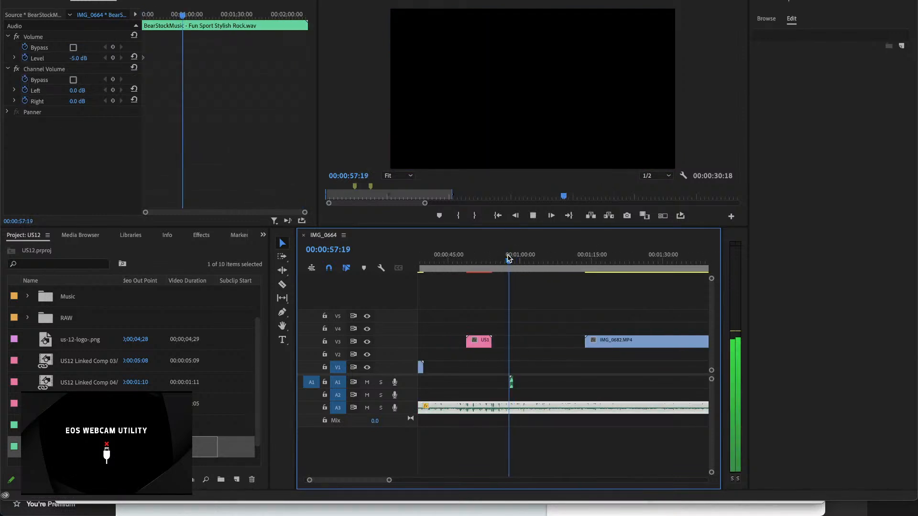
click(508, 258)
click(511, 382)
click(511, 383)
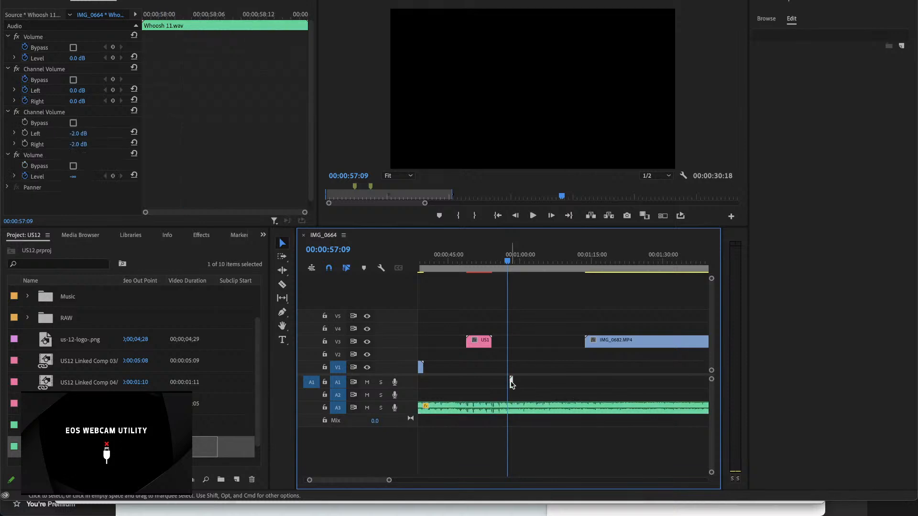
key(=)
key(=)
key(=)
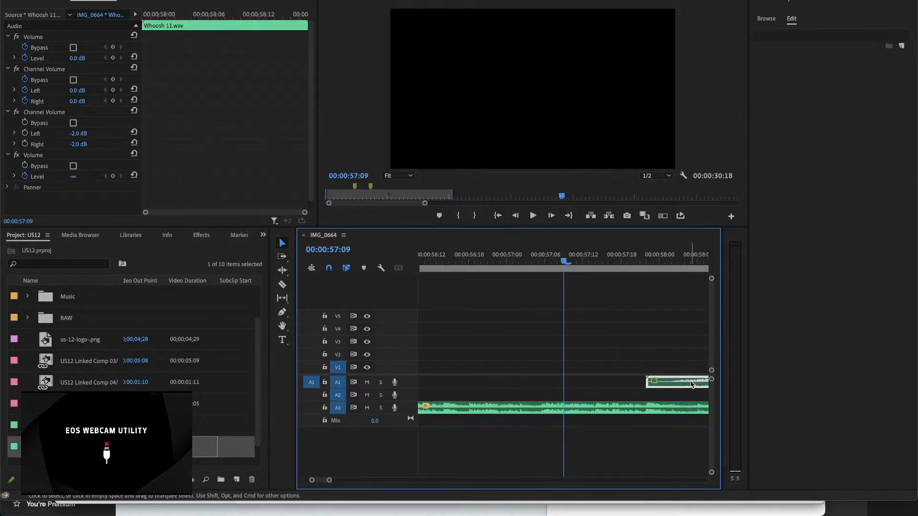
double_click(677, 386)
key(space)
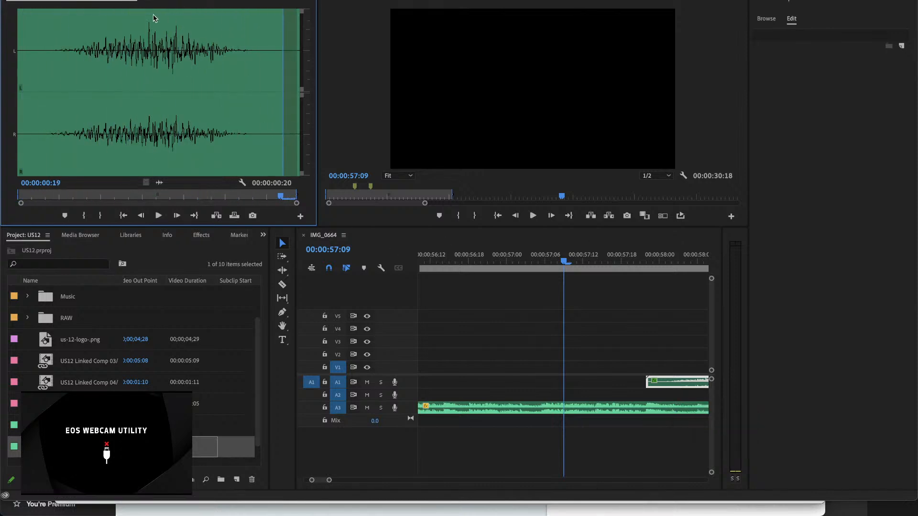
Step: Return to the effect settings of Whoosh 11.wav and play the clip on A1 again from its start
click(169, 1)
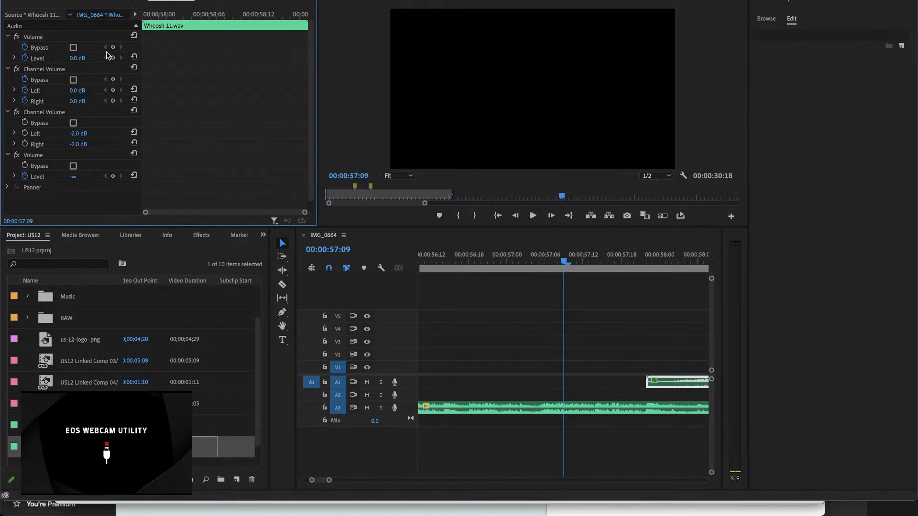
key(space)
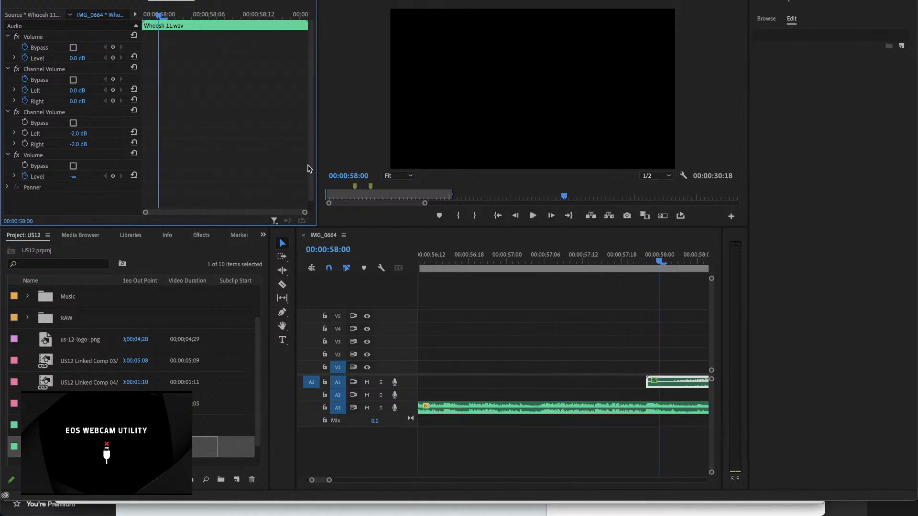
click(608, 375)
key(minus)
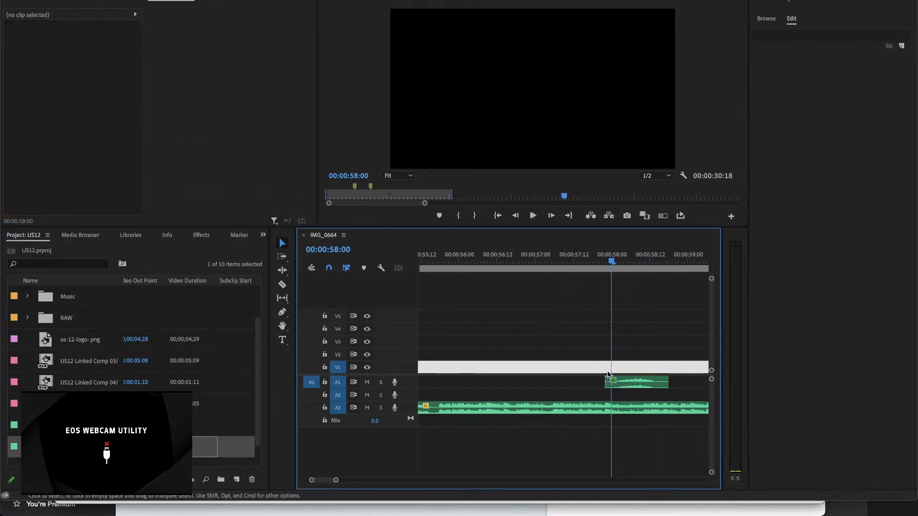
click(608, 377)
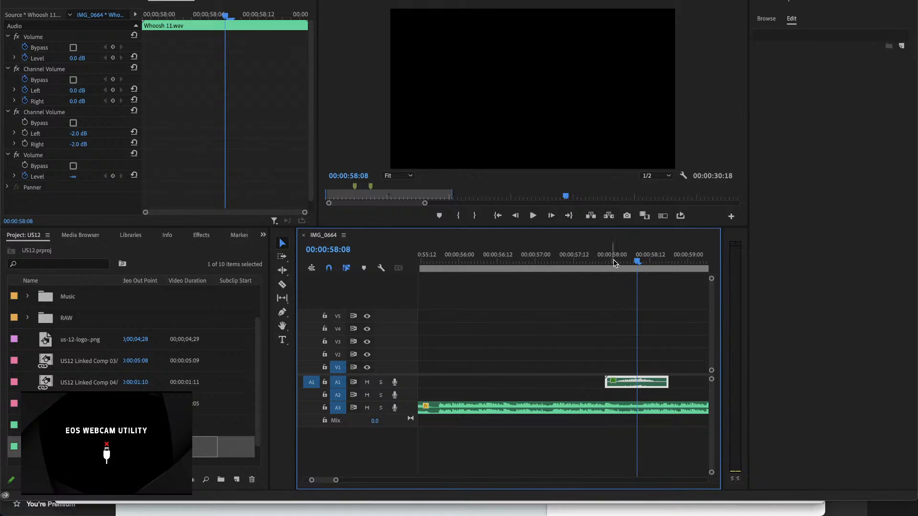
drag(613, 261, 603, 260)
key(space)
key(space)
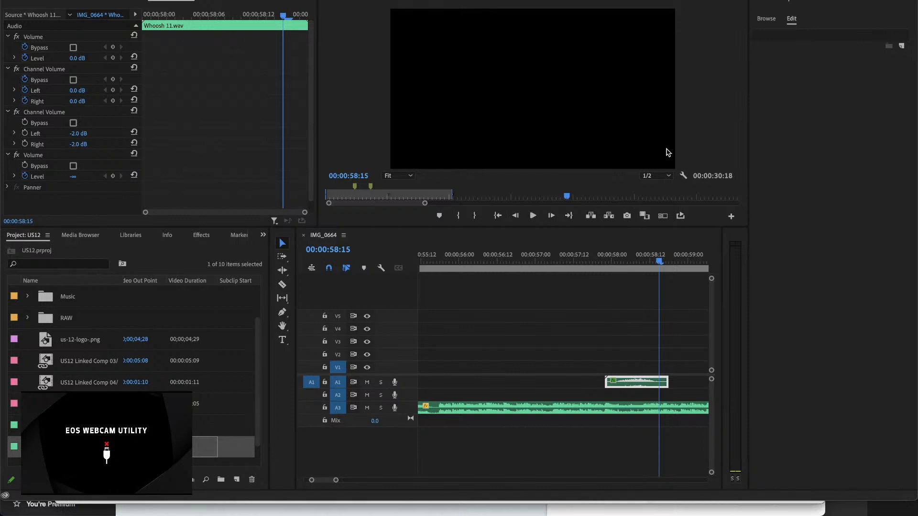
Step: Turn off Level keyframing in the second Volume effect of Whoosh 11.wav on A1, playing the clip to check it
right_click(615, 382)
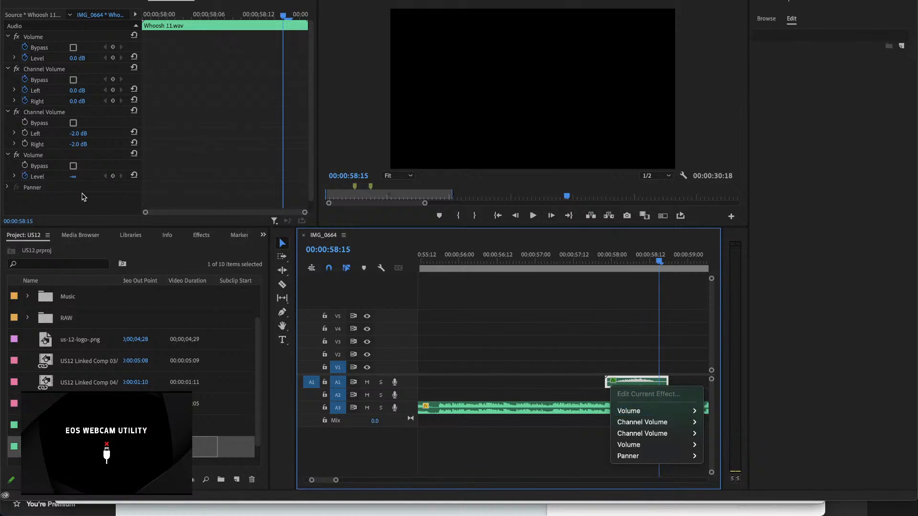
click(28, 180)
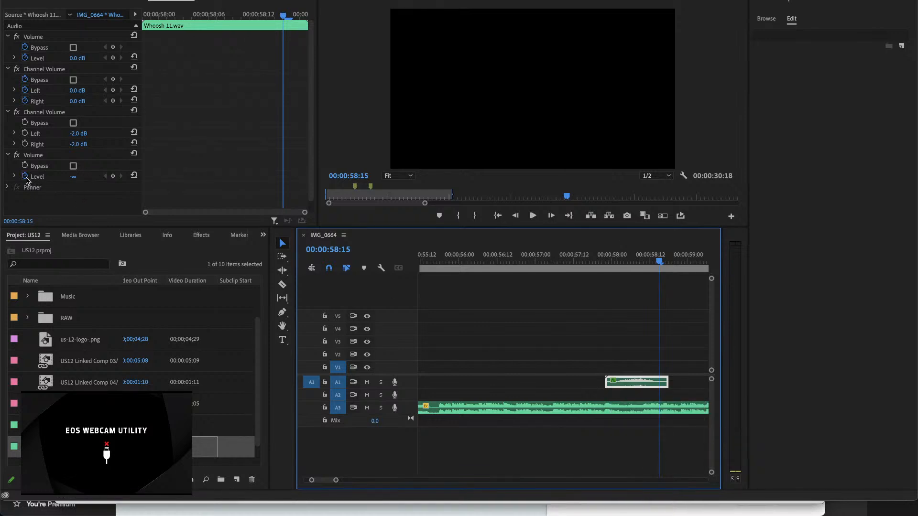
click(602, 256)
key(space)
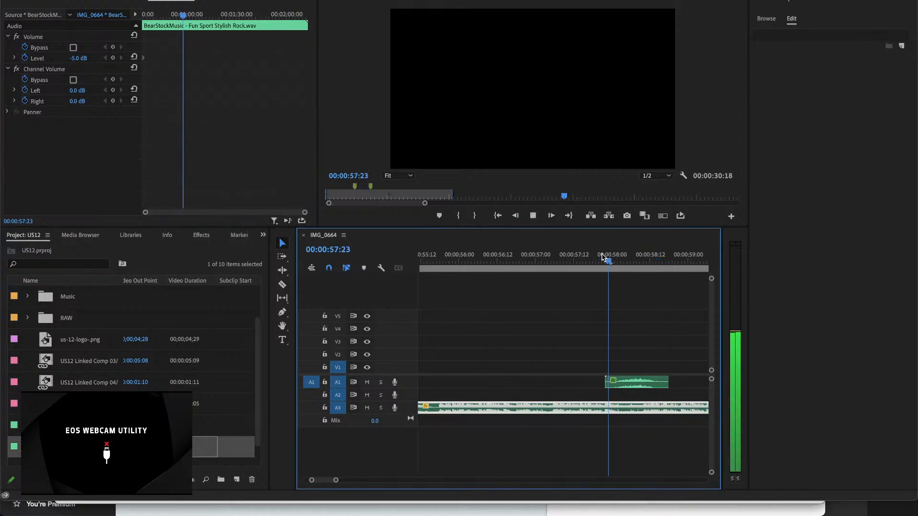
key(space)
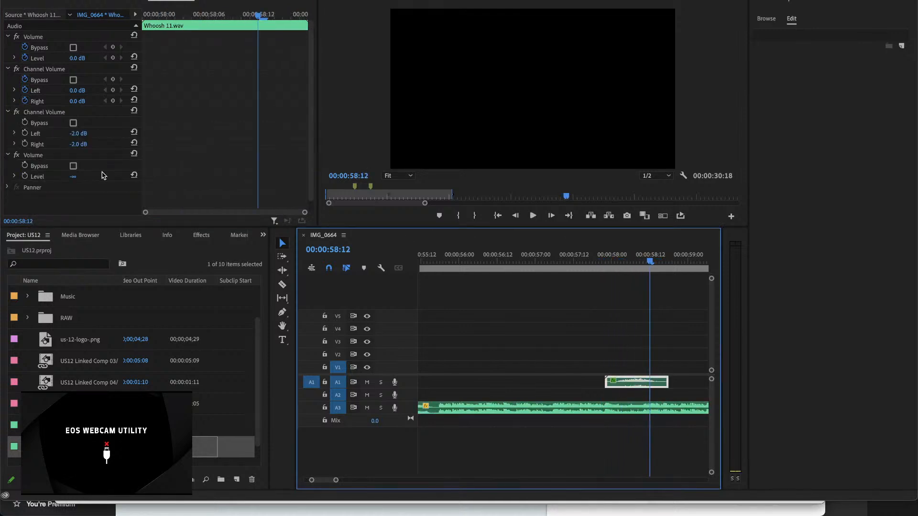
Step: Raise the first Volume effect's Level on Whoosh 11.wav to 8.4 dB at 00:00:58:12 and play on from there
drag(75, 58, 110, 58)
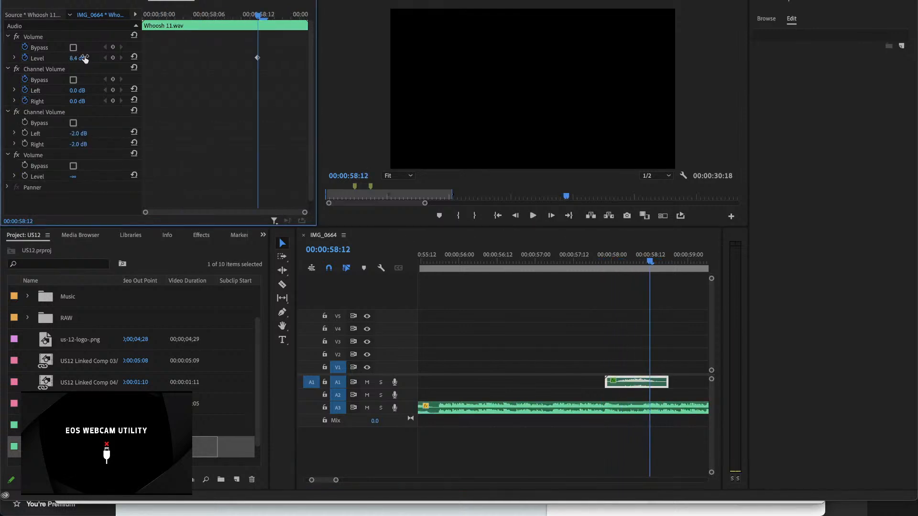
key(space)
key(space)
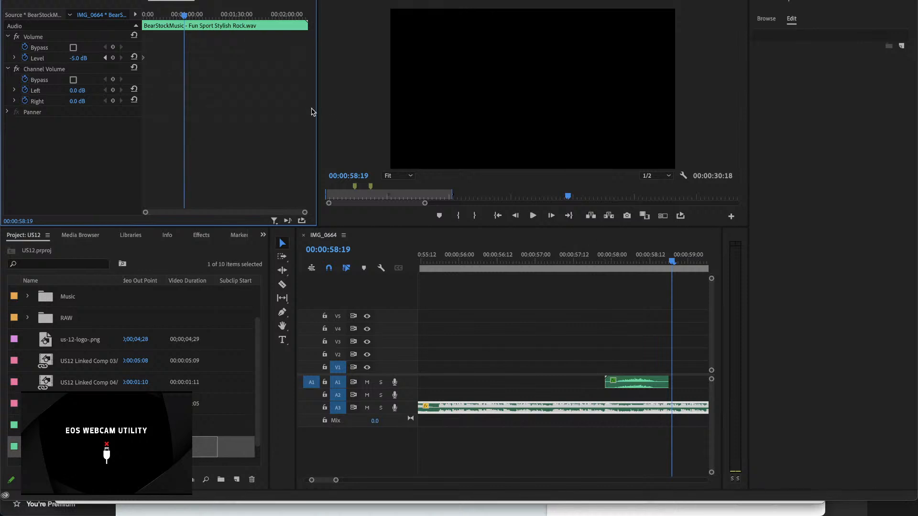
Step: Move the 8.4 dB Level keyframe to the start of Whoosh 11.wav and play the clip from about 00:00:58:00
click(635, 381)
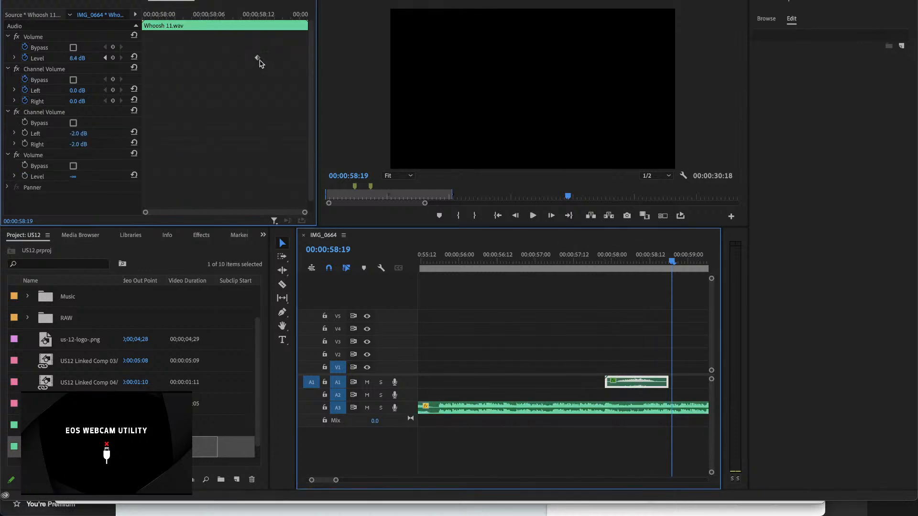
drag(258, 59, 142, 61)
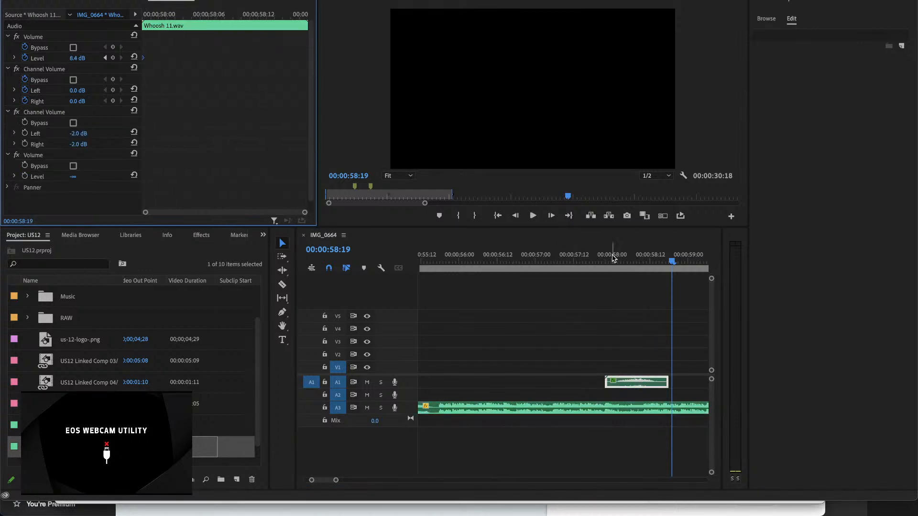
click(613, 258)
key(space)
key(space)
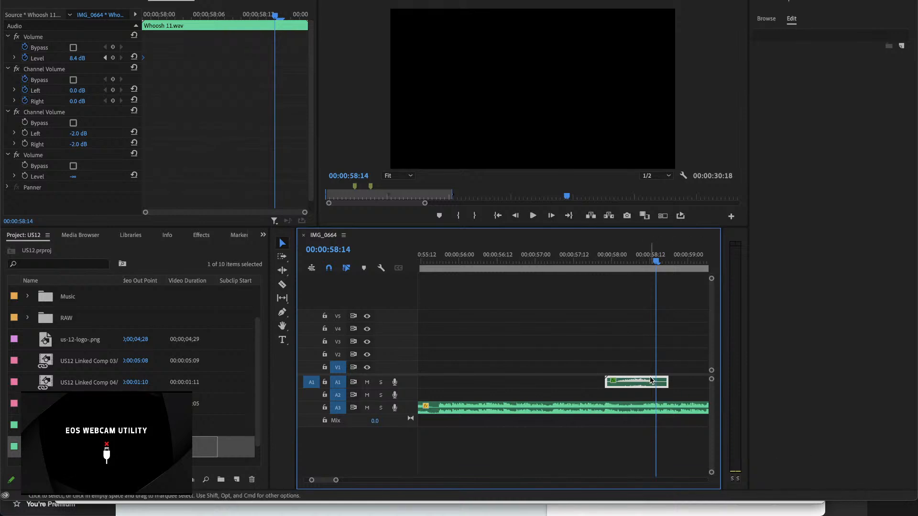
Step: Delete Whoosh 11.wav from A1 and switch to Adobe After Effects 2021
key(Delete)
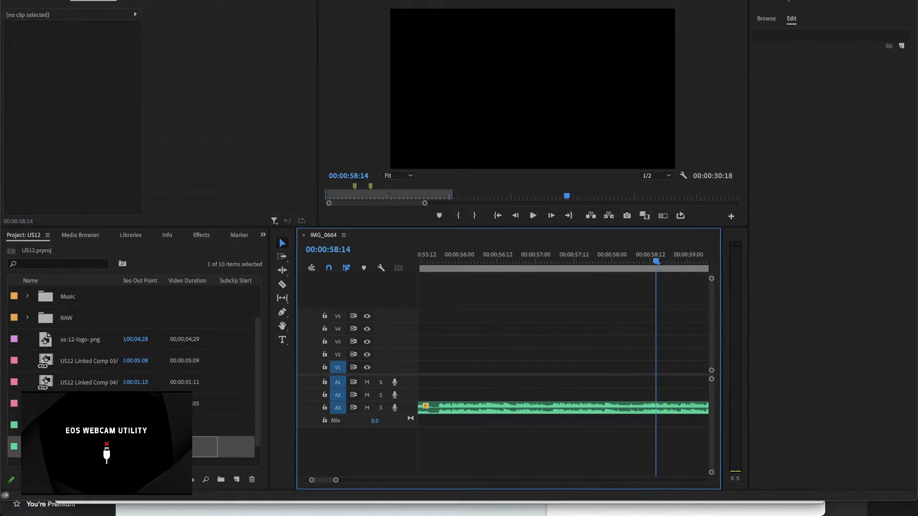
mouse_move(554, 507)
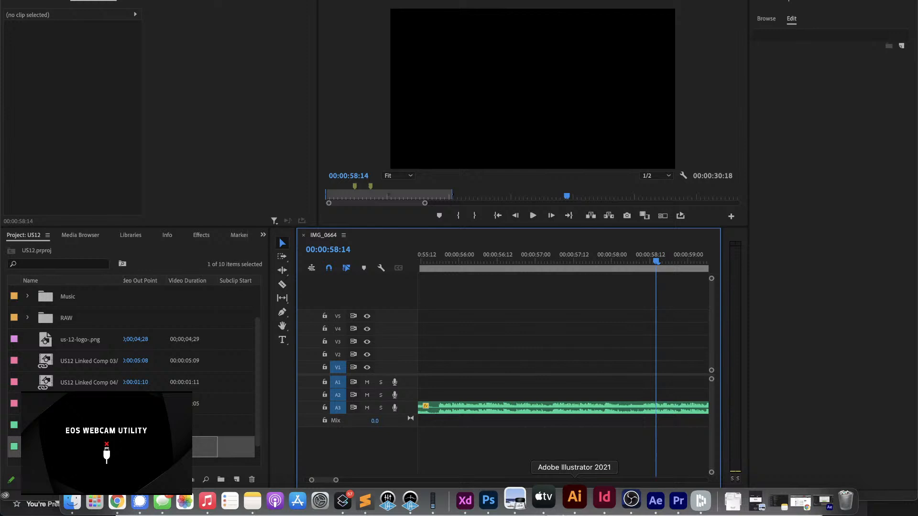
click(646, 505)
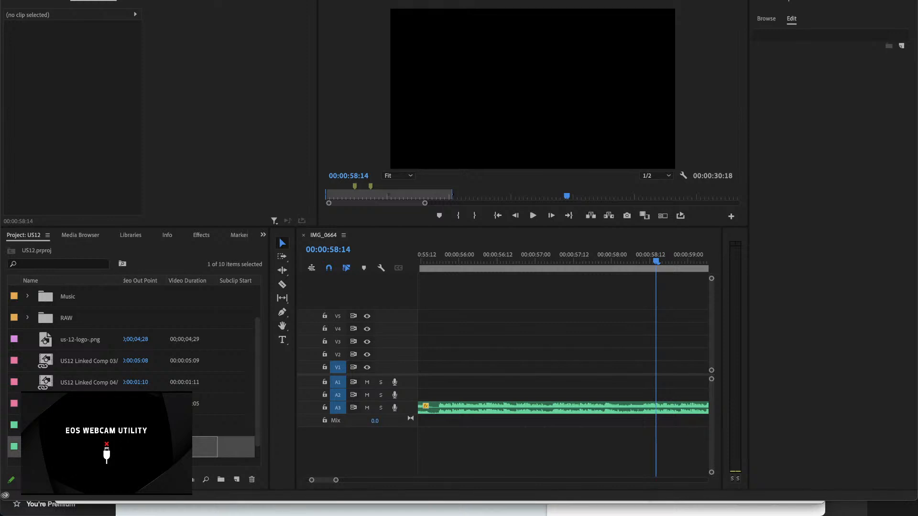
Step: Paste Whoosh 11.wav onto A1 at about 00:00:57:02 and play it
click(544, 261)
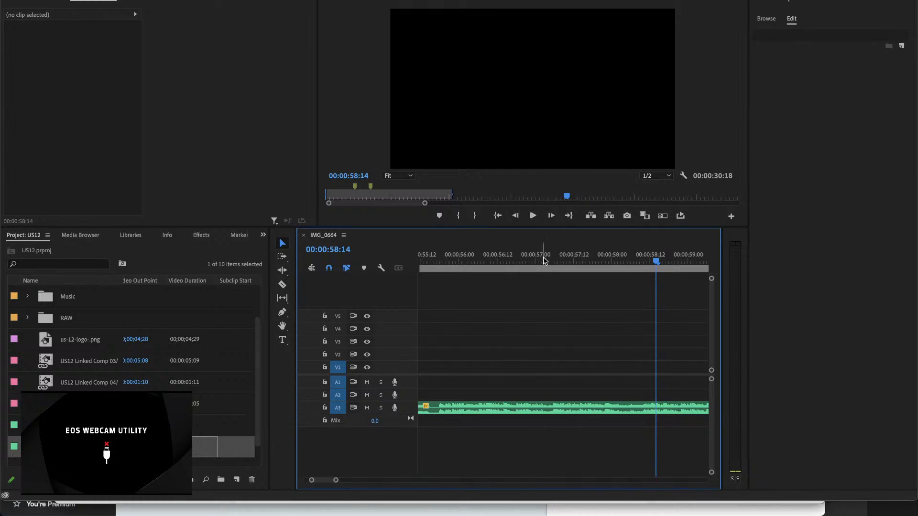
key(ctrl+v)
click(540, 260)
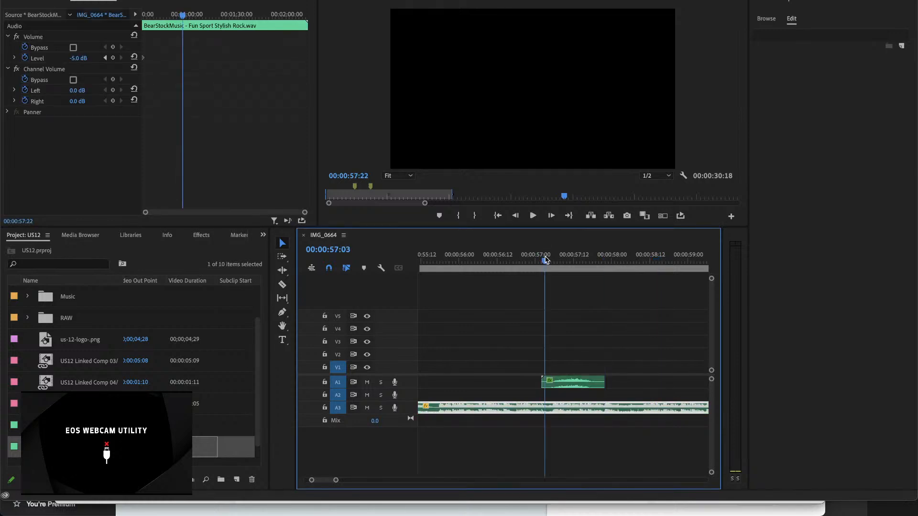
key(space)
key(space)
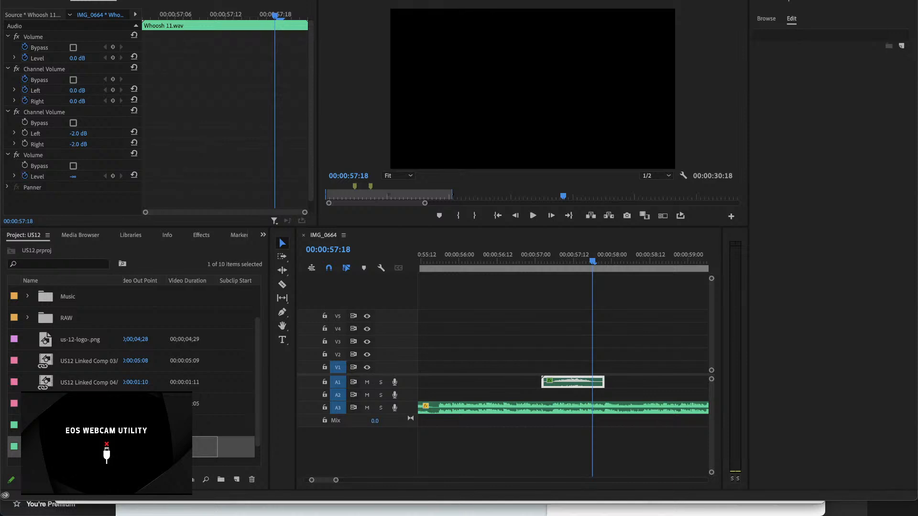
Step: Paste another Whoosh 11.wav onto A1 at about 00:00:58:01 and play it
click(615, 260)
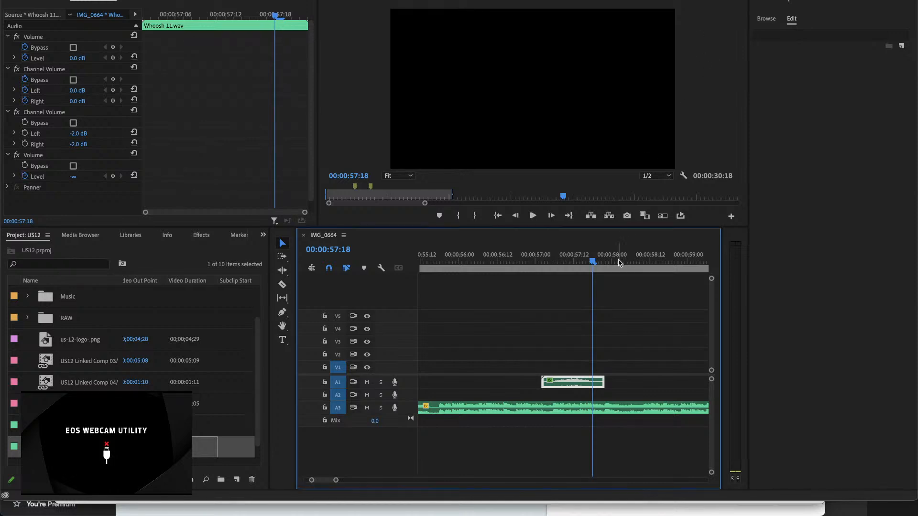
key(ctrl+v)
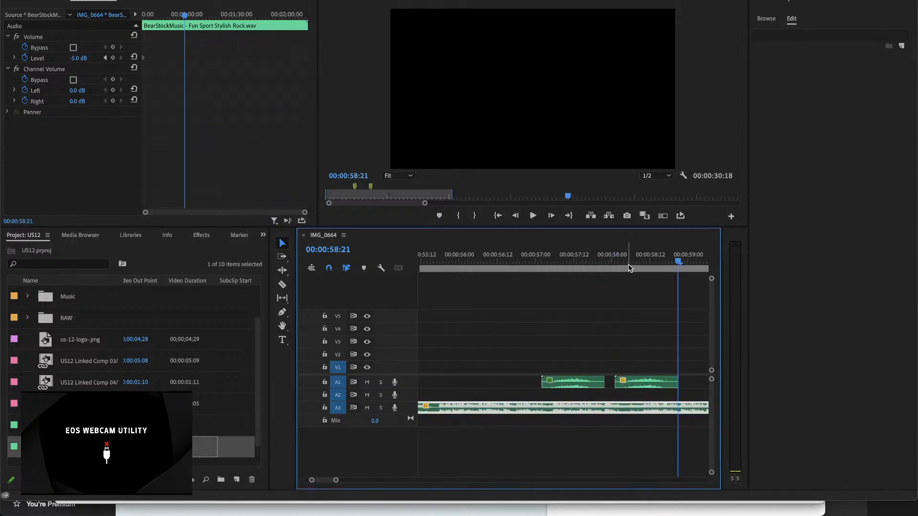
click(613, 258)
key(space)
key(space)
key(minus)
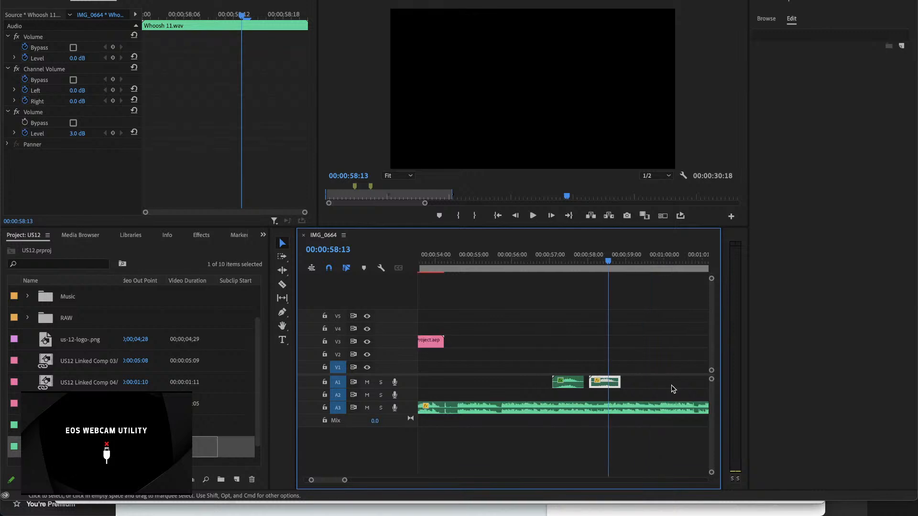
Step: Delete the earlier pasted whoosh from A1 and move the remaining one to A2, ending at the first IMG_0648.MP4 cut
click(570, 385)
key(Delete)
drag(610, 383, 567, 403)
scroll(517, 387, left, 15)
scroll(516, 386, left, 15)
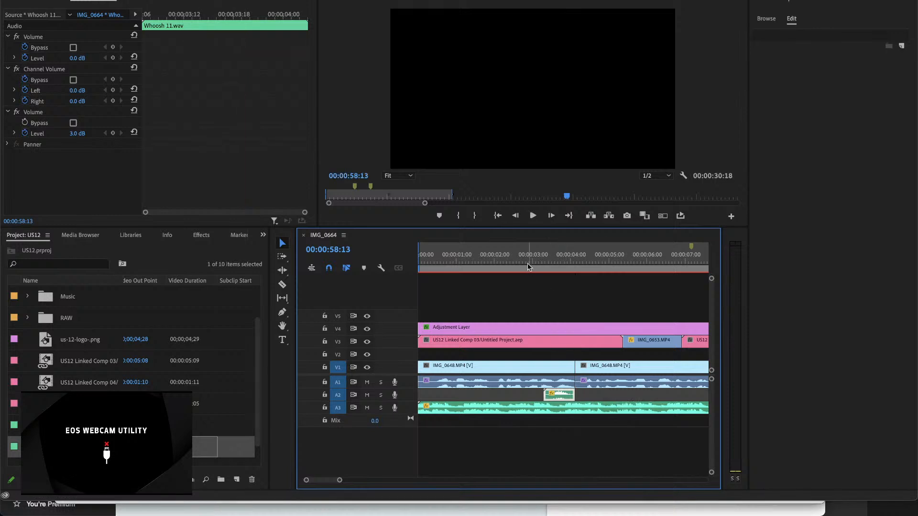
Step: Move Whoosh 11.wav on A2 earlier to start at about 00:00:02:11, playing the transition before and after the move
click(527, 261)
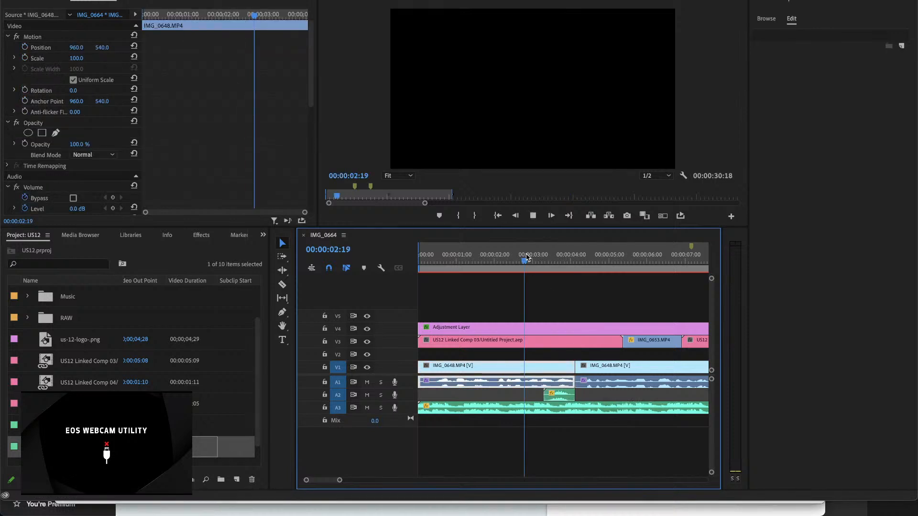
key(space)
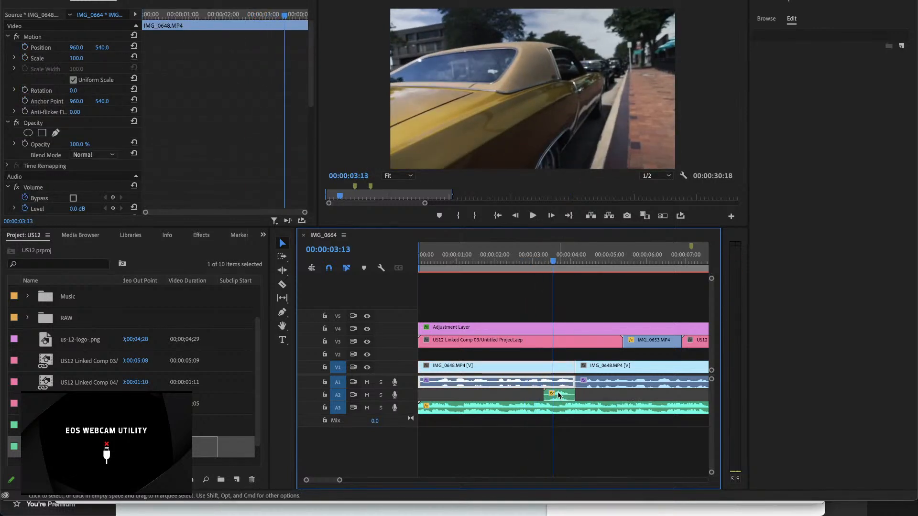
drag(559, 395, 527, 395)
click(513, 257)
key(space)
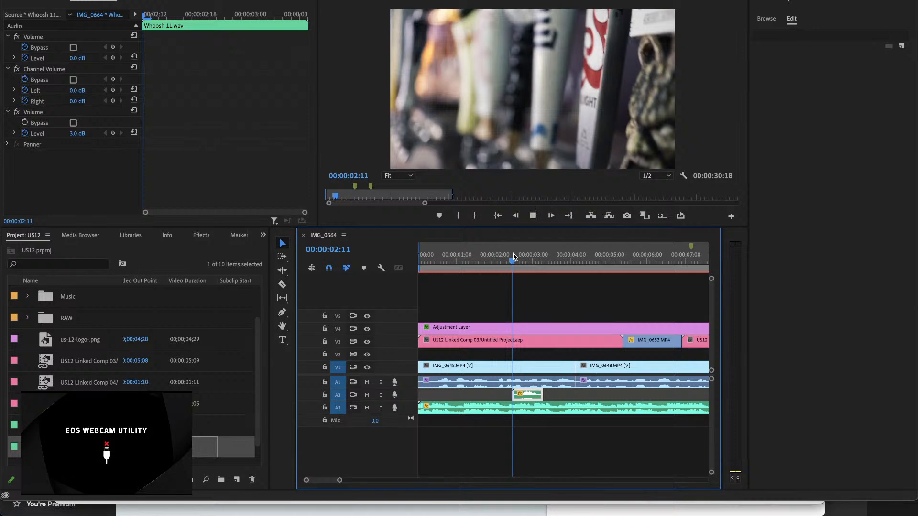
key(space)
Step: Shift Whoosh 11.wav on A2 slightly later to start at about 00:00:02:13, checking the timing by playback
key(equal)
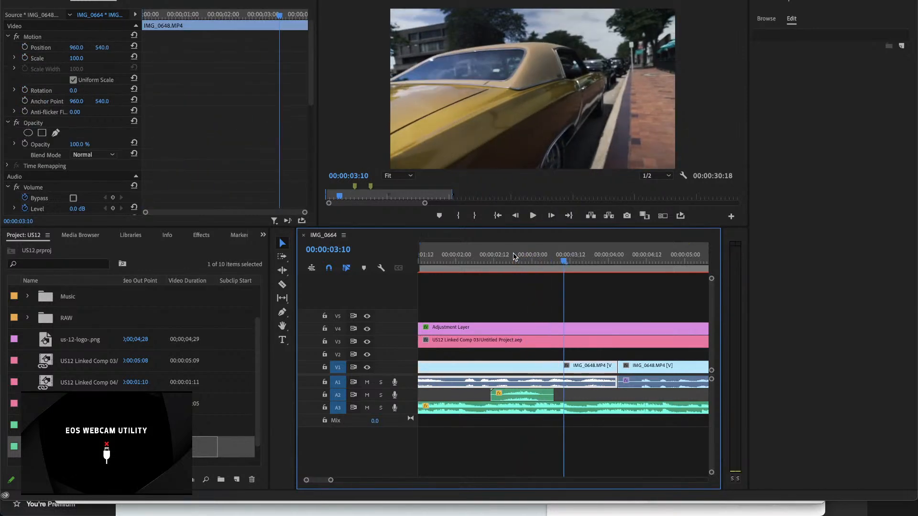
click(474, 259)
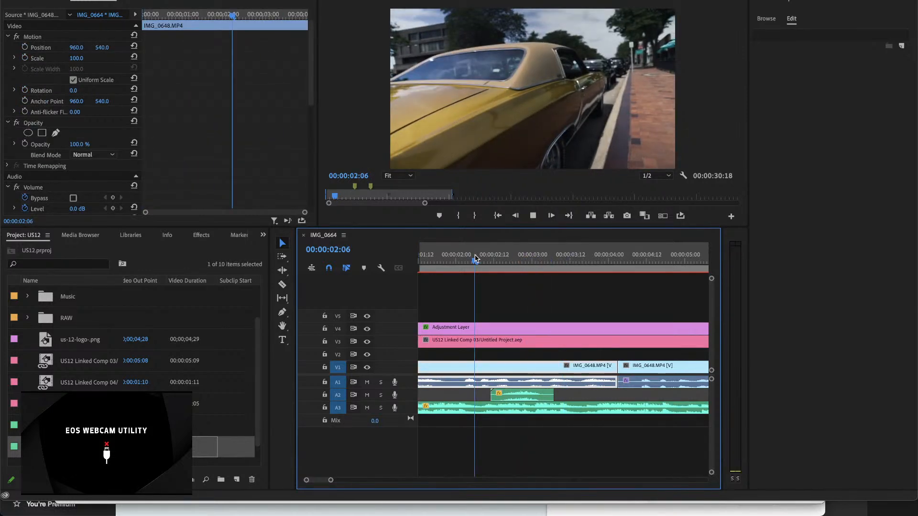
key(space)
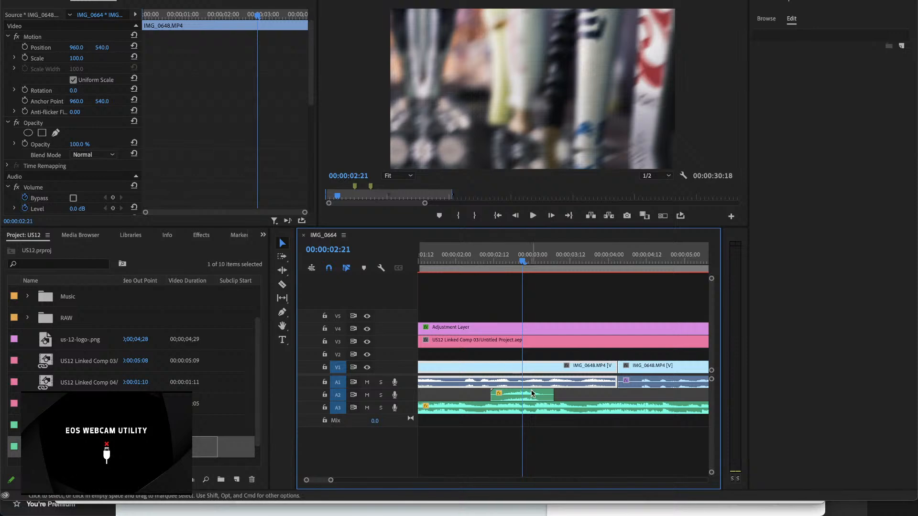
click(528, 395)
drag(528, 395, 534, 395)
click(490, 262)
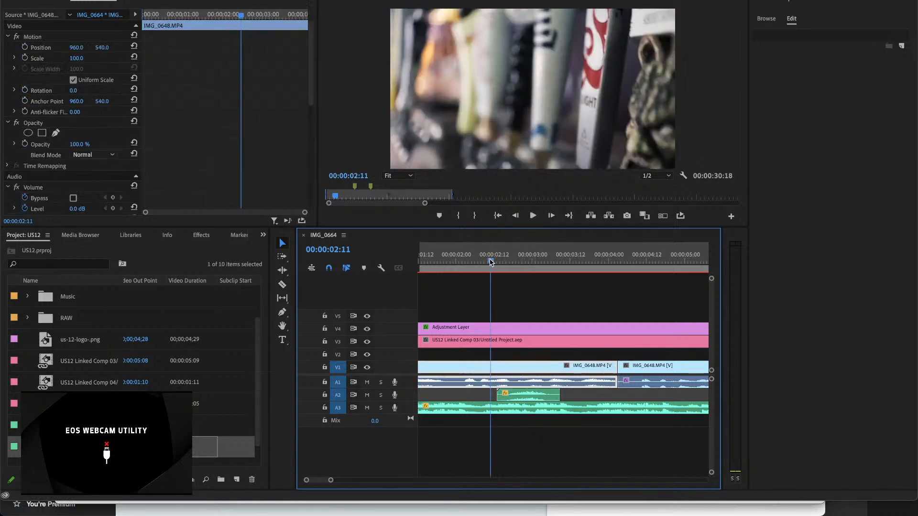
key(space)
key(space)
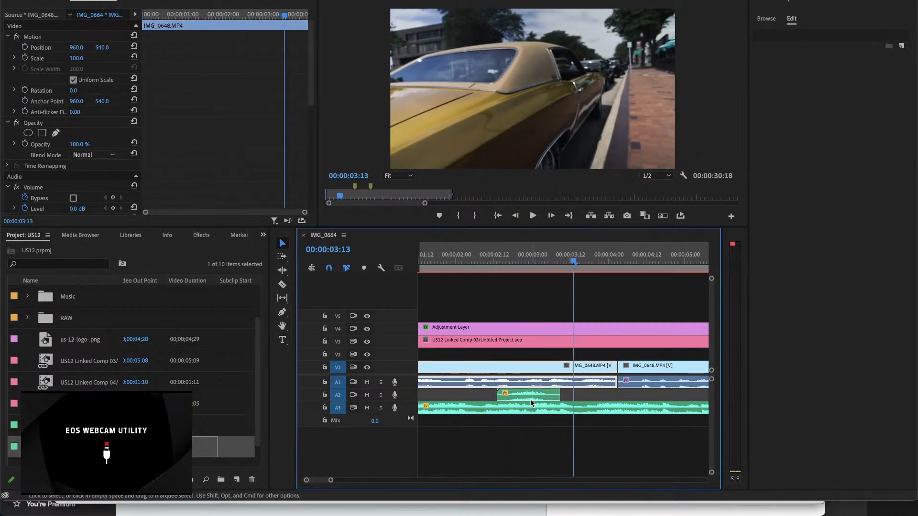
Step: Nudge Whoosh 11.wav on A2 to start at about 00:00:02:14 and play through the transition into the bottle shot
drag(535, 395, 542, 400)
key(equal)
key(equal)
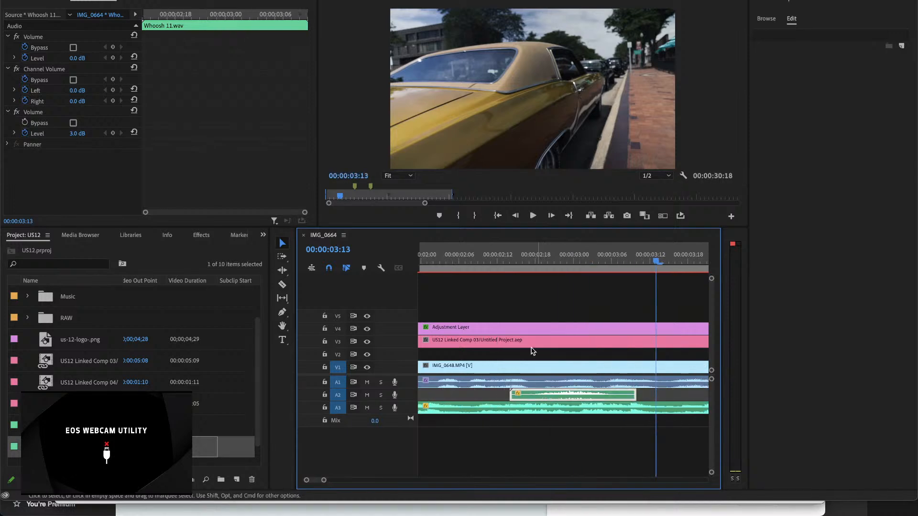
click(502, 261)
key(space)
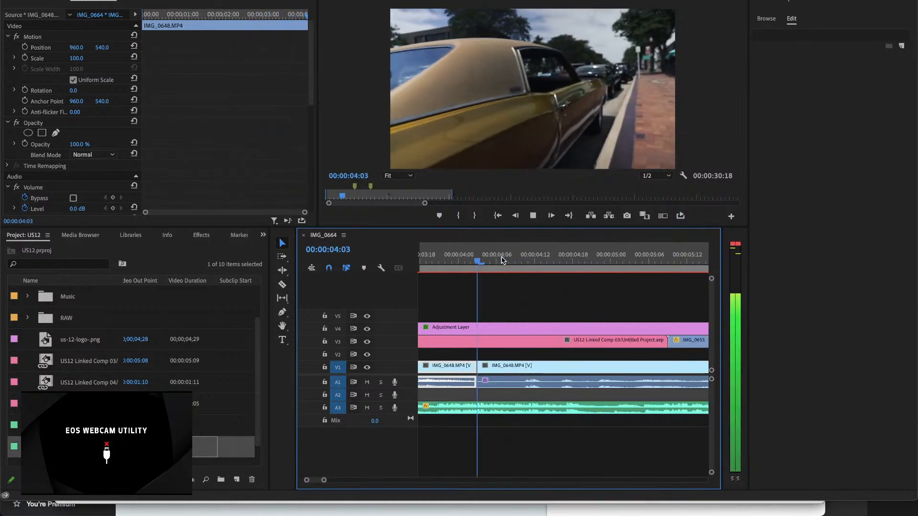
key(minus)
key(minus)
key(minus)
key(space)
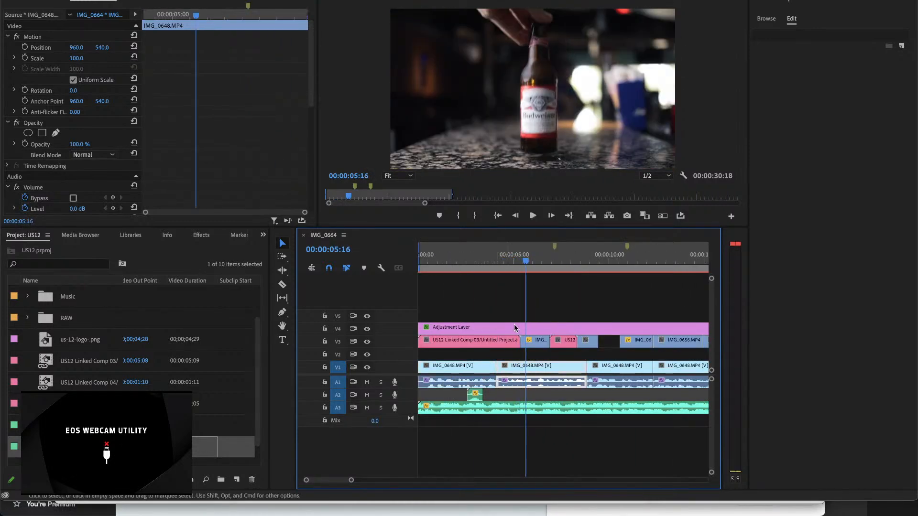
Step: Inspect the audio effects of Whoosh 11.wav on A2 and play the sequence from the start to the bottle shot
click(472, 397)
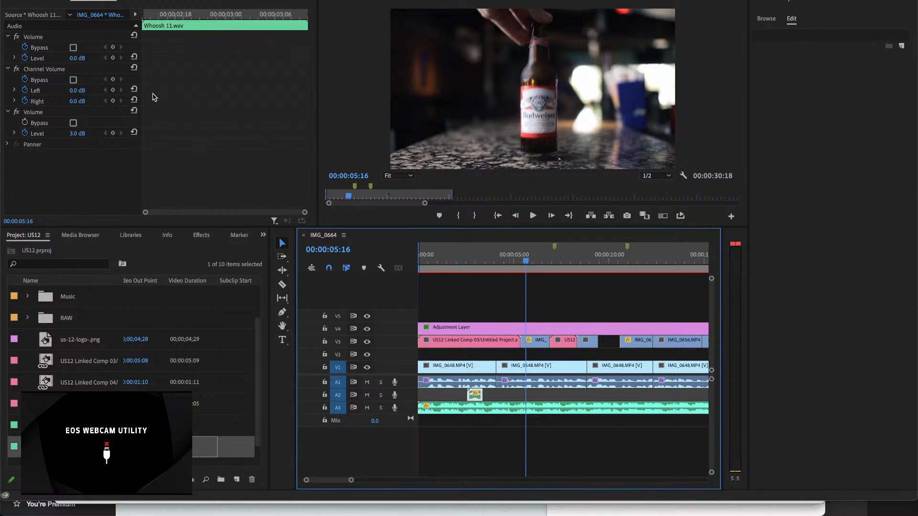
drag(521, 260, 512, 262)
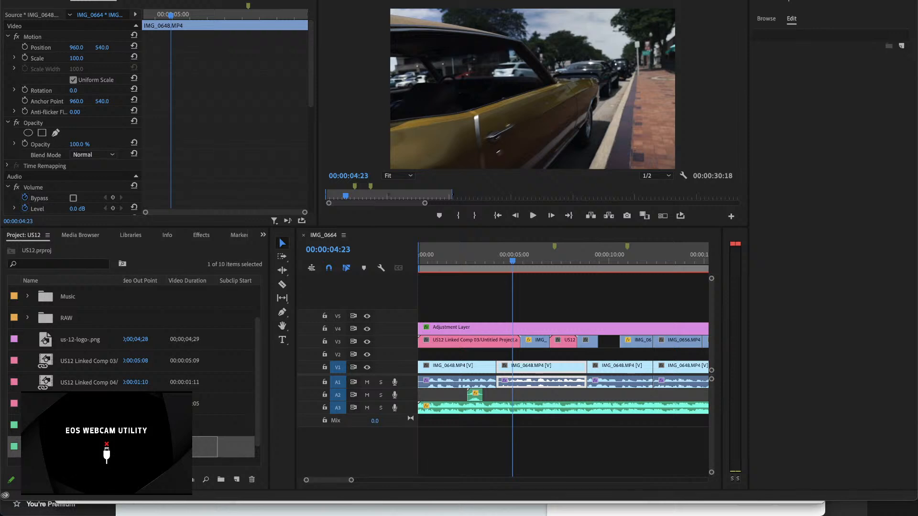
mouse_move(234, 514)
click(512, 260)
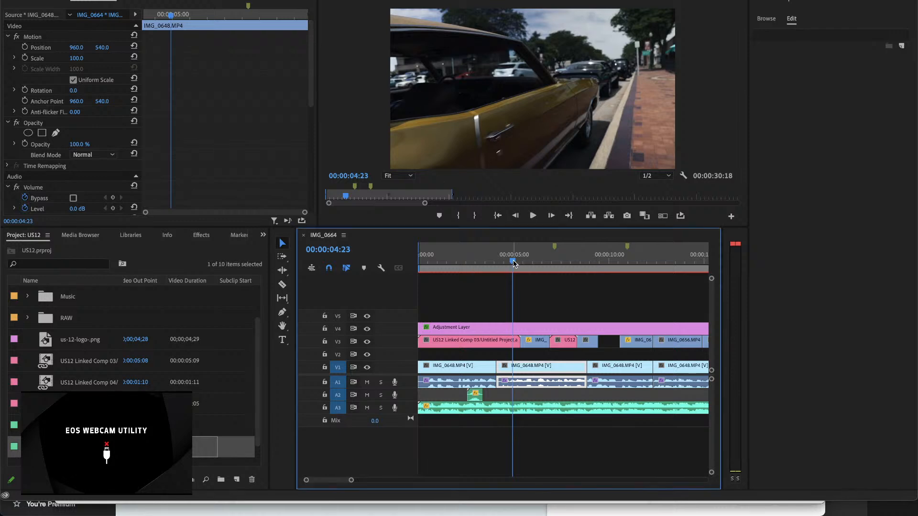
drag(508, 261, 392, 270)
key(space)
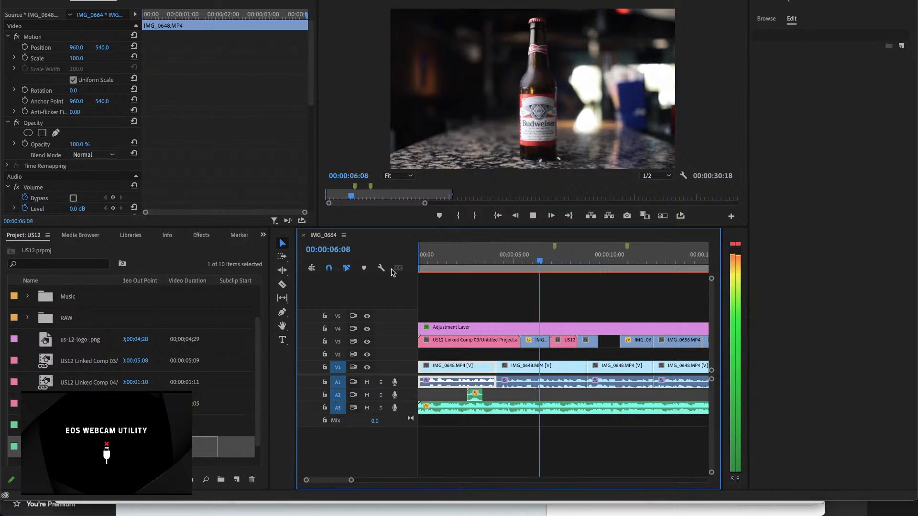
key(space)
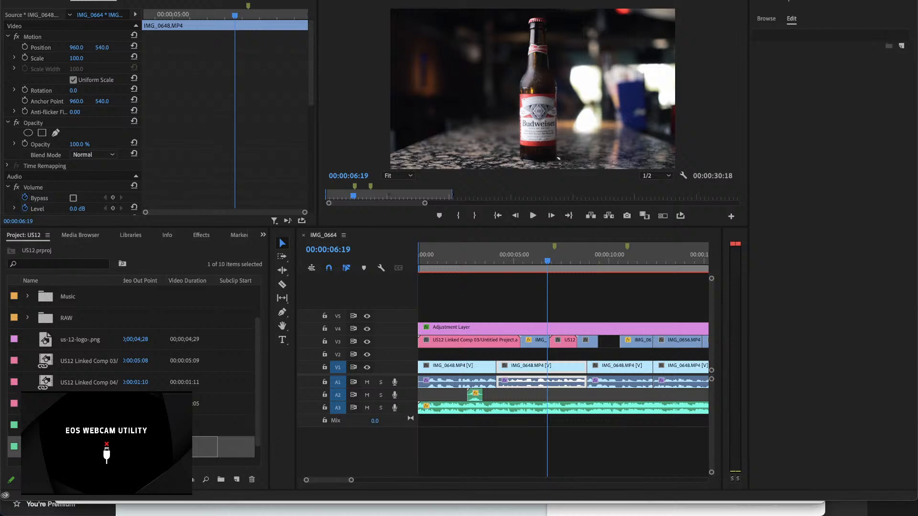
Step: Switch to Finder's Downloads folder, extract bottle-clink-ZXU38SW.zip and import BOTTLE-BEER_GEN-HDF-04623.wav into the US12 project
drag(80, 479, 68, 480)
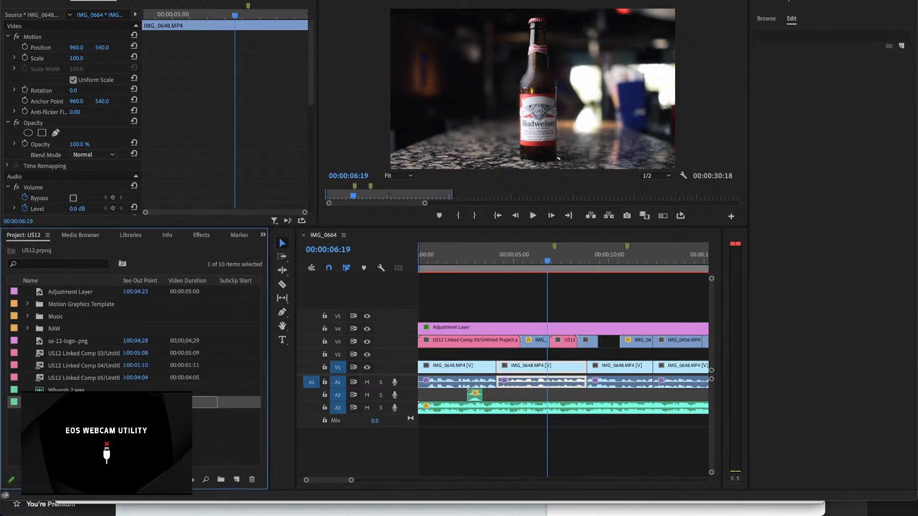
click(105, 501)
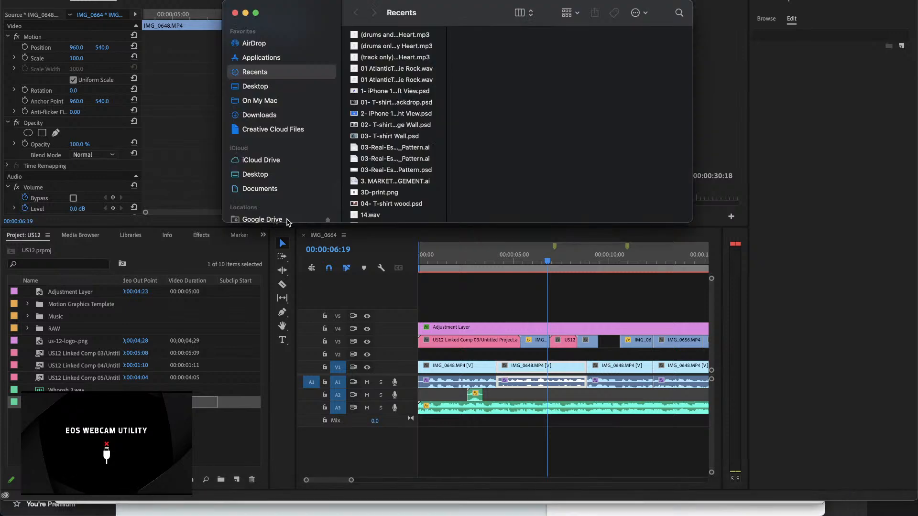
click(279, 115)
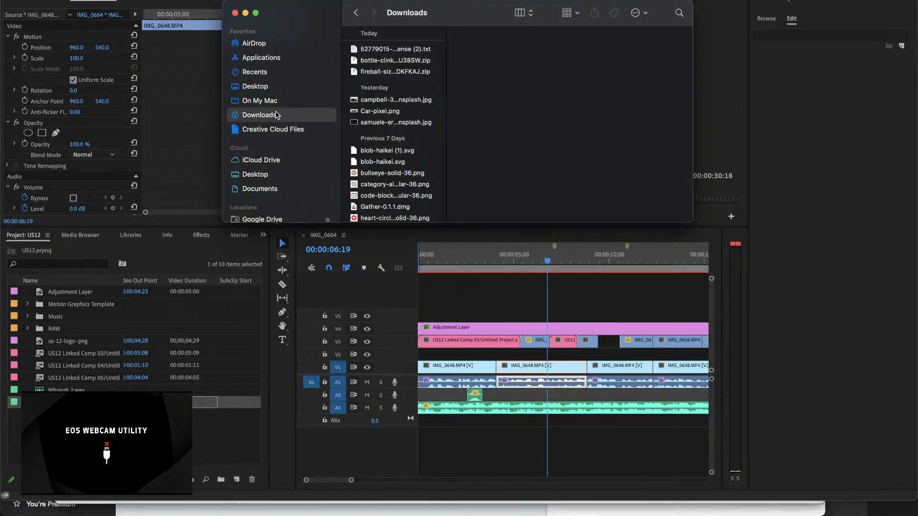
click(383, 51)
click(388, 61)
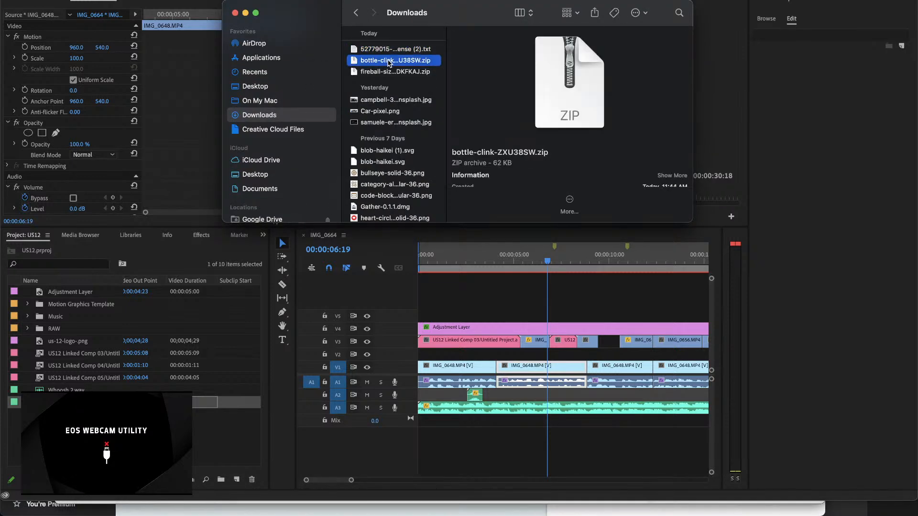
double_click(389, 62)
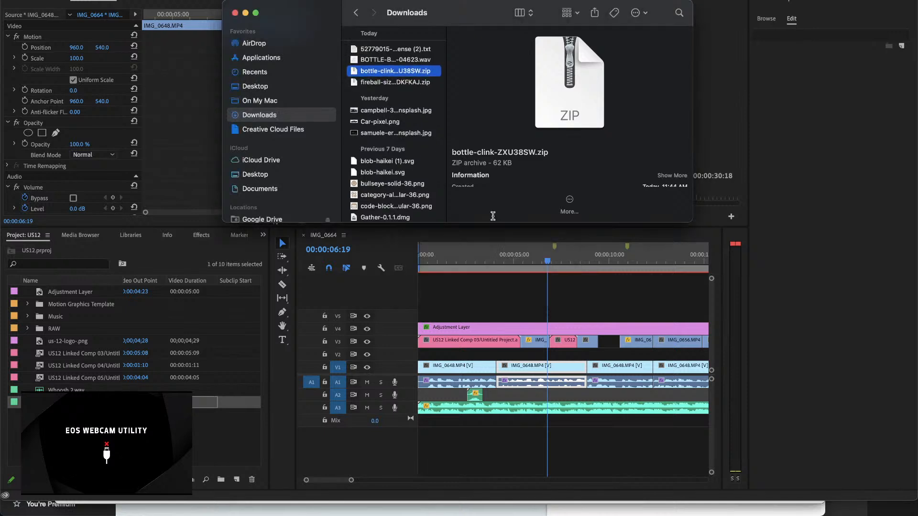
click(410, 61)
drag(410, 62, 143, 439)
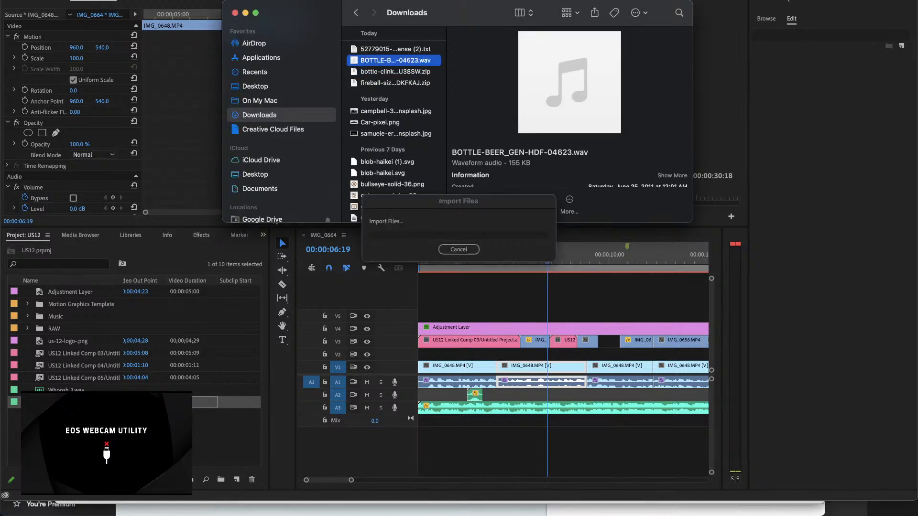
Step: Extract fireball-sizzle-DDKFKAJ.zip and import Fireball_Sizzle_ODC-0023-498.wav into the US12 project
double_click(391, 84)
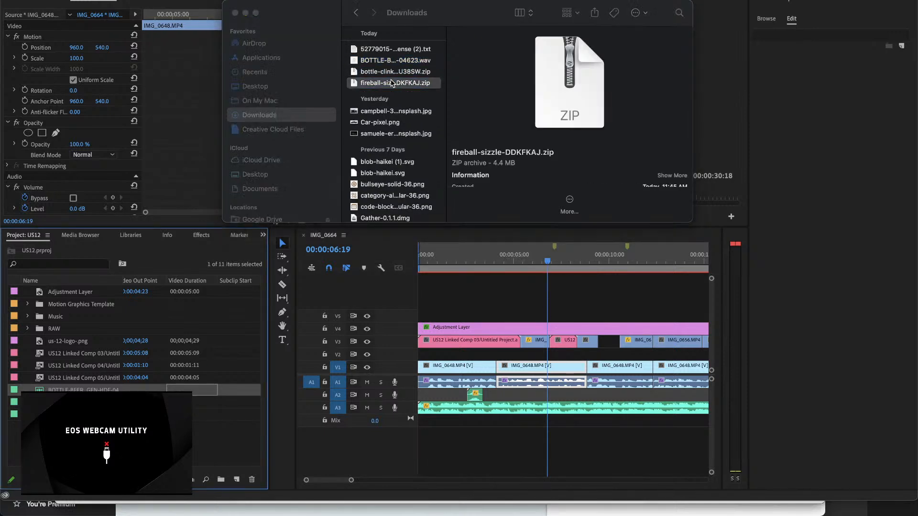
click(384, 83)
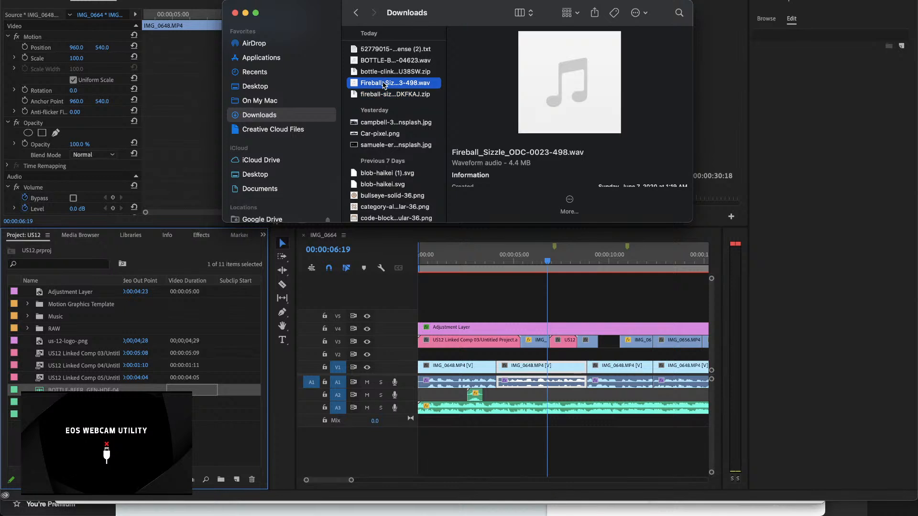
drag(383, 82, 157, 425)
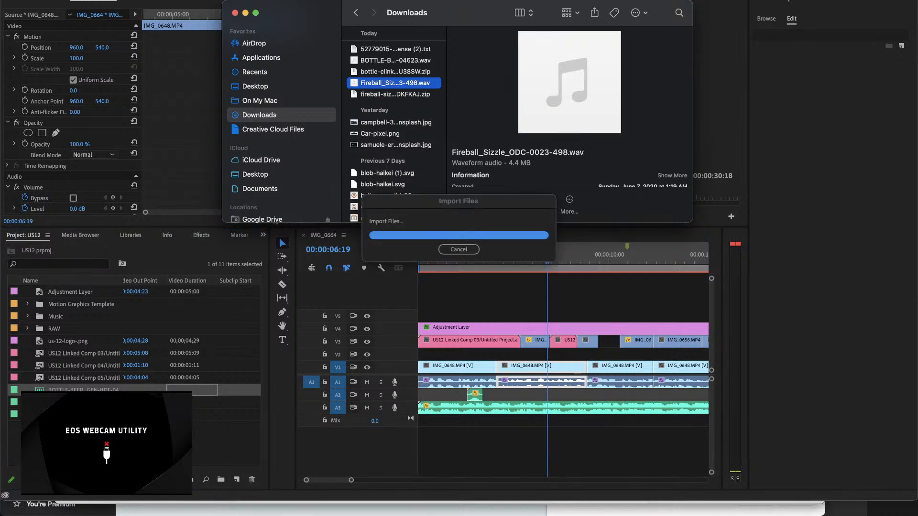
click(157, 425)
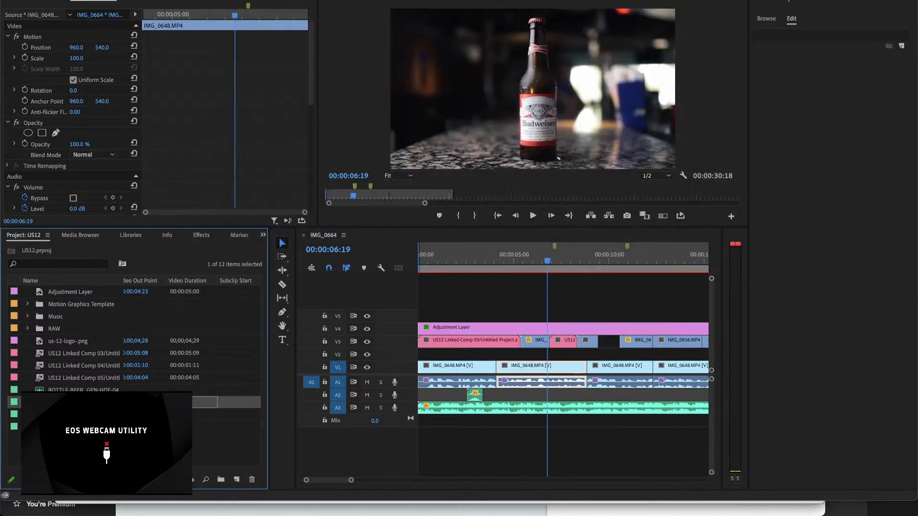
Step: Place the Fireball_Sizzle audio on A2 after the whoosh, starting at about 00:00:04:16
drag(128, 383, 507, 398)
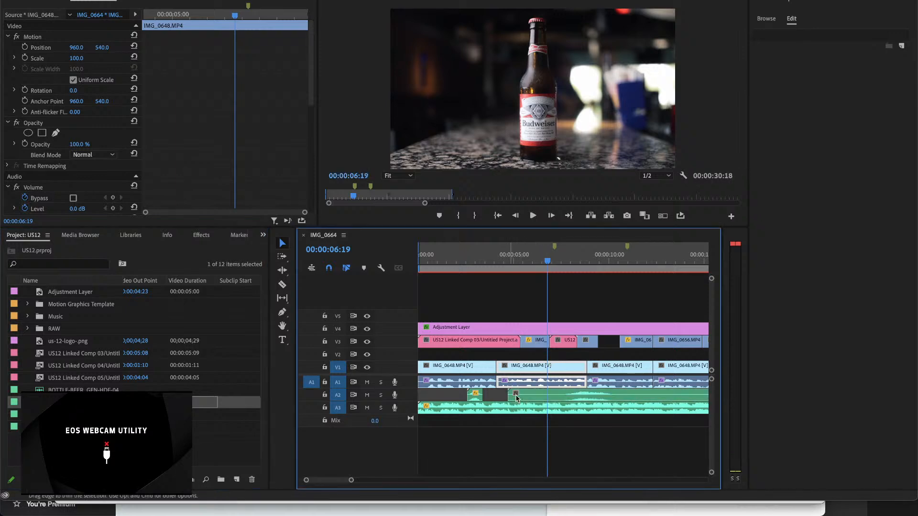
key(minus)
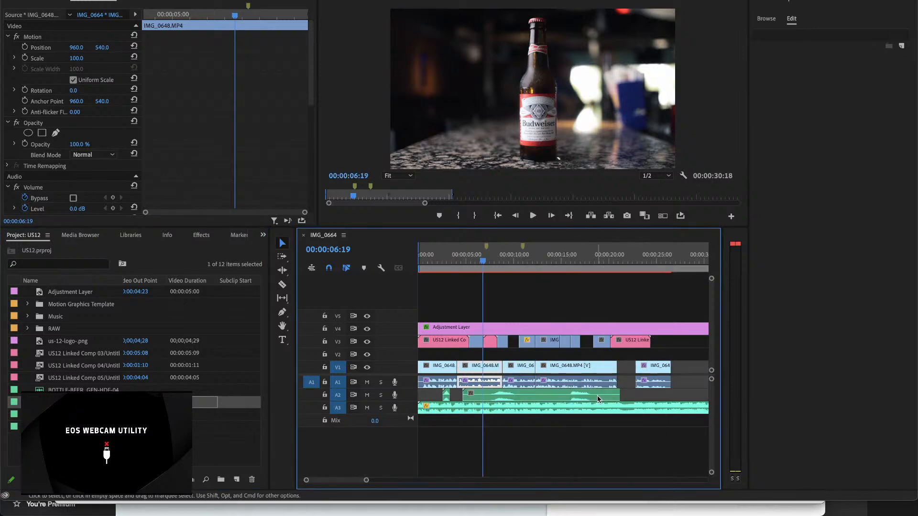
key(Delete)
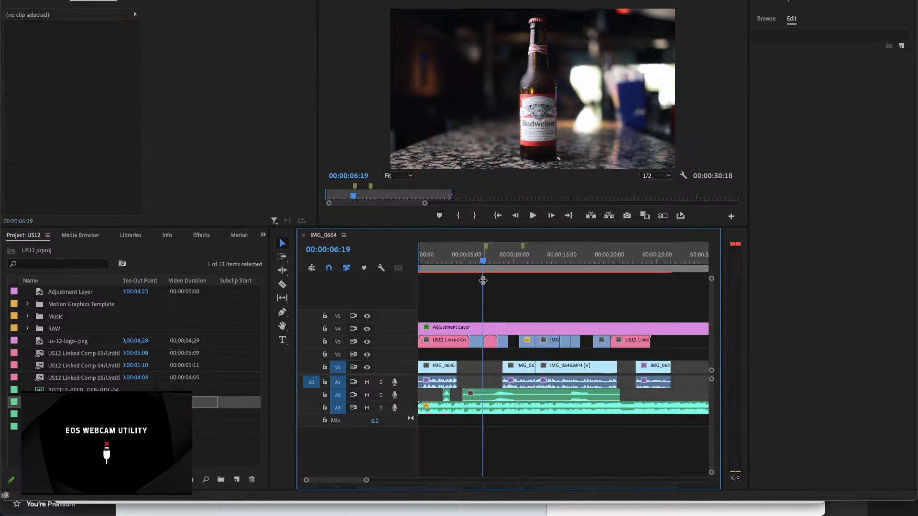
key(ctrl+z)
key(ctrl+z)
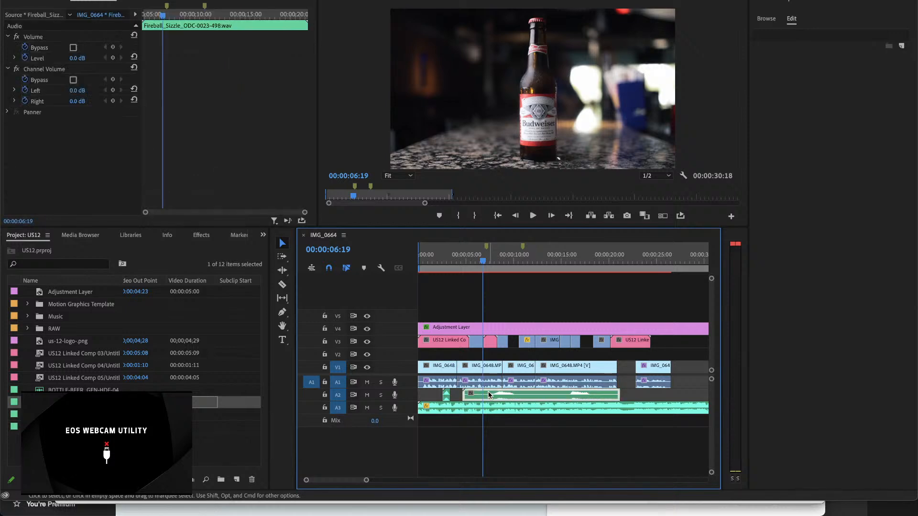
Step: Replace the Fireball_Sizzle clip on A2 with BOTTLE-BEER_GEN-HDF-04623.wav, aligning its clink peak with the bottle landing at 00:00:05:19
click(83, 402)
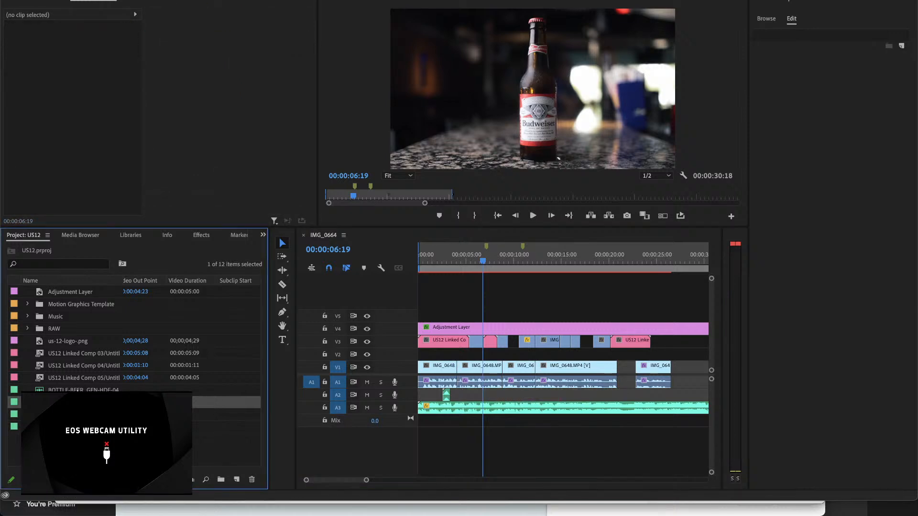
drag(82, 392, 487, 395)
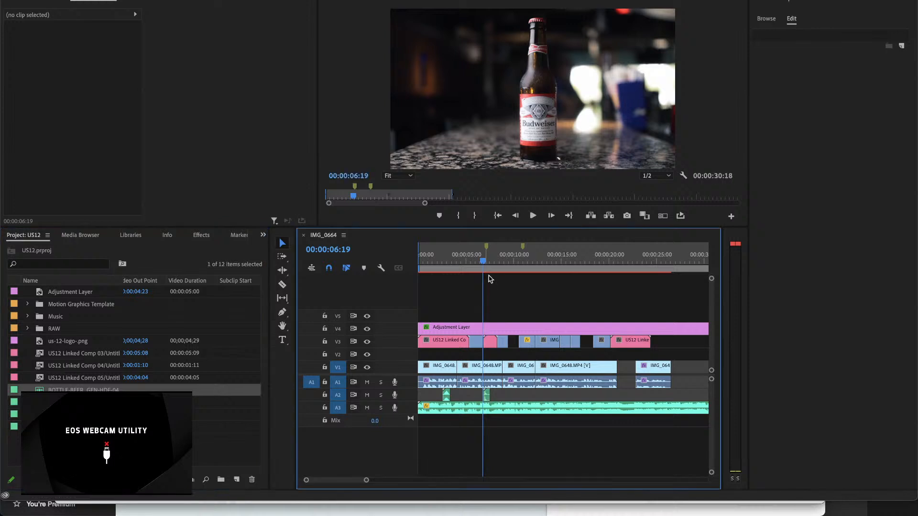
drag(483, 262, 472, 262)
key(equal)
key(equal)
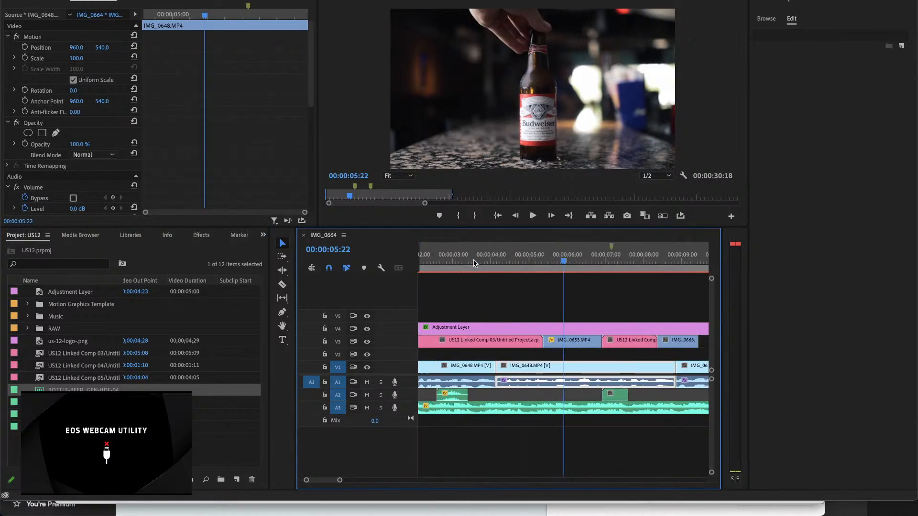
drag(572, 259, 560, 277)
key(=)
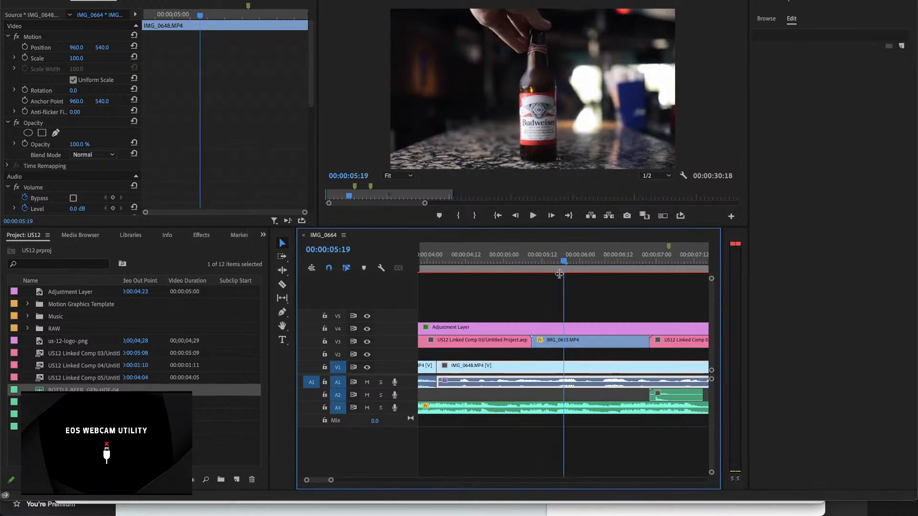
drag(677, 397, 578, 400)
key(=)
key(=)
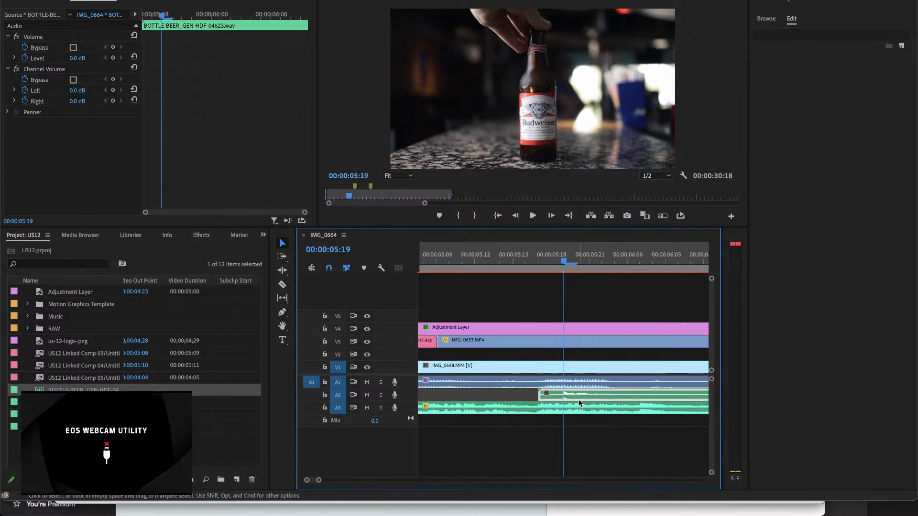
Step: Play the bottle clink and shift the BOTTLE-BEER clip one frame later, starting at 00:00:05:18
click(539, 262)
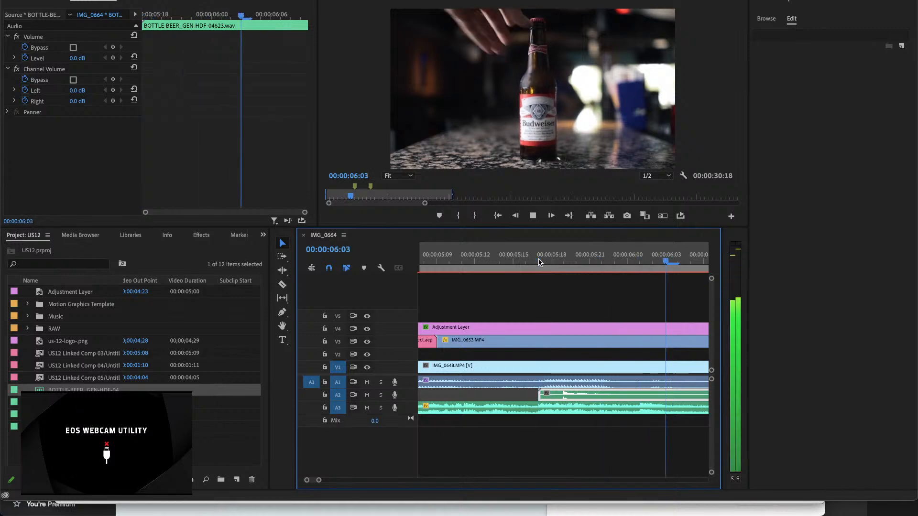
key(space)
key(=)
scroll(539, 266, left, 3)
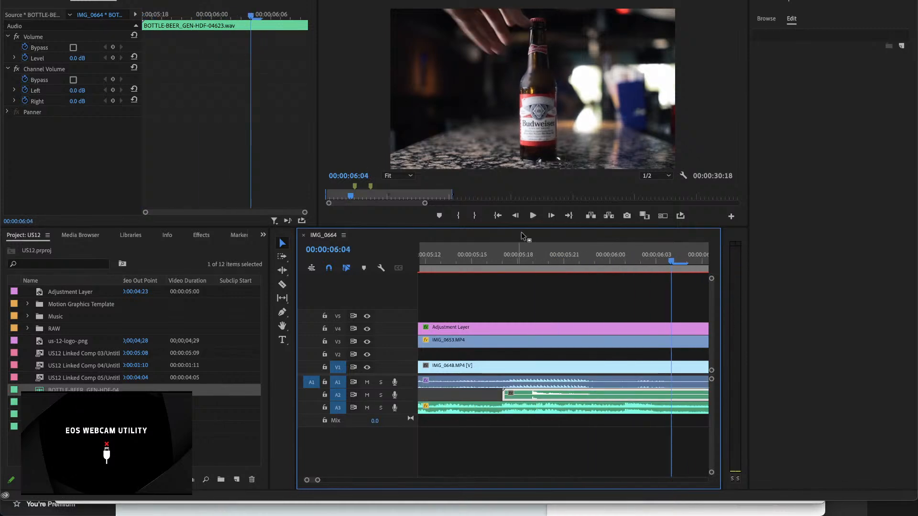
drag(510, 258, 553, 263)
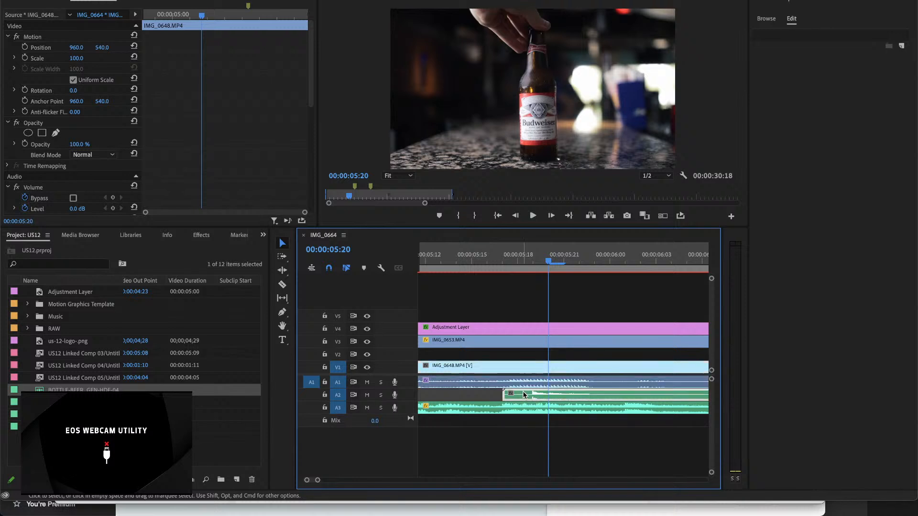
drag(519, 397, 535, 396)
Step: Play the sequence around the bottle landing to check the timing of the clink against the picture
click(487, 258)
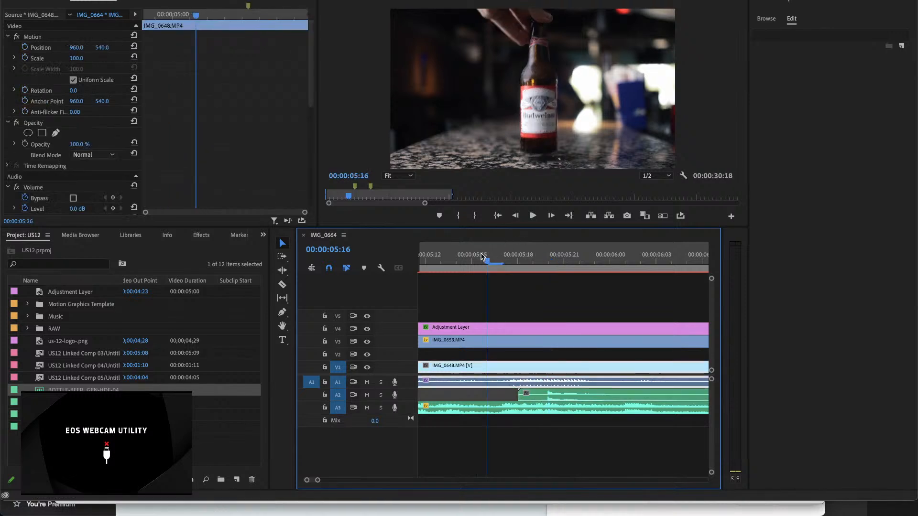
key(space)
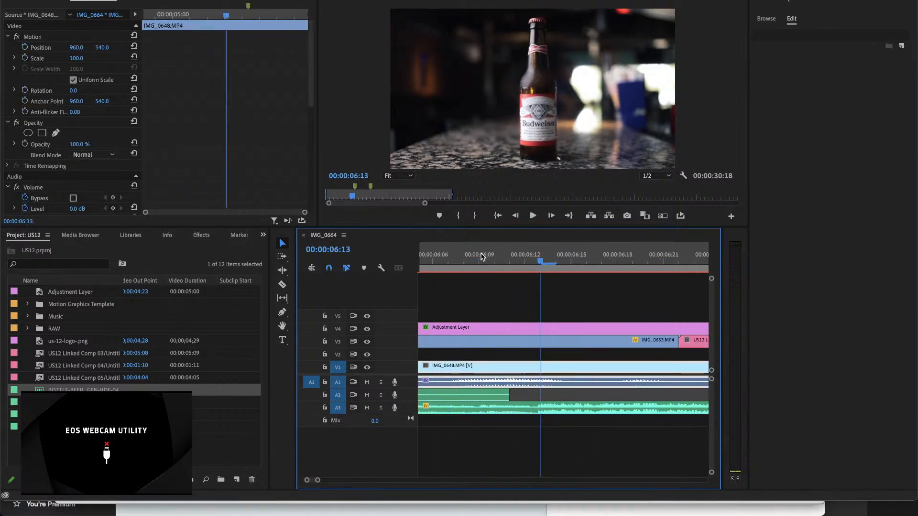
key(minus)
key(minus)
click(462, 259)
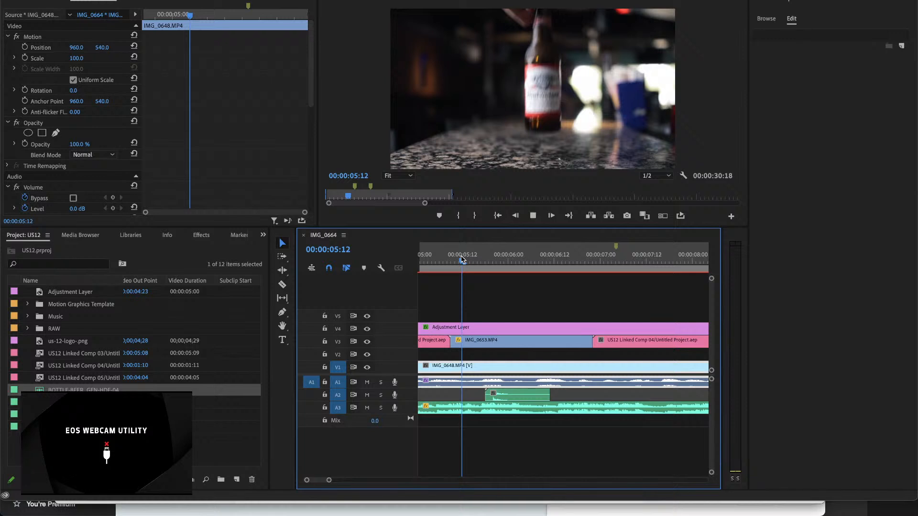
key(space)
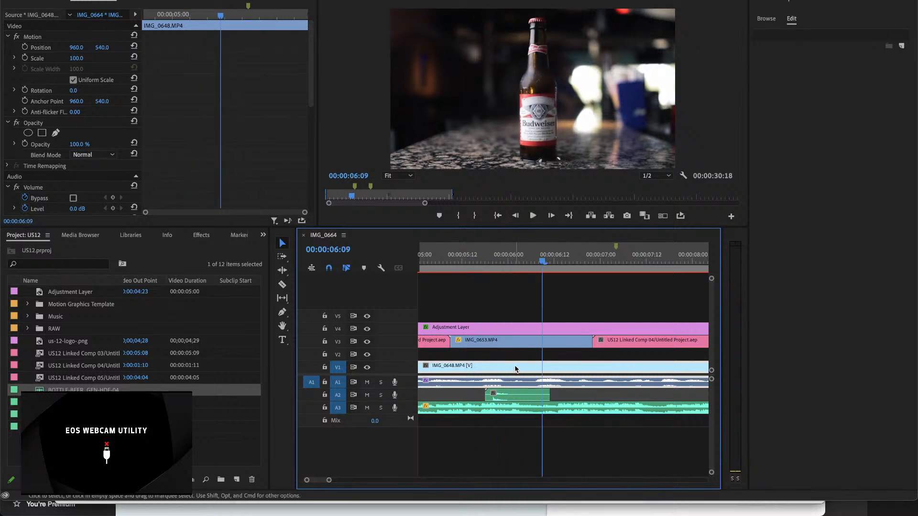
key(equal)
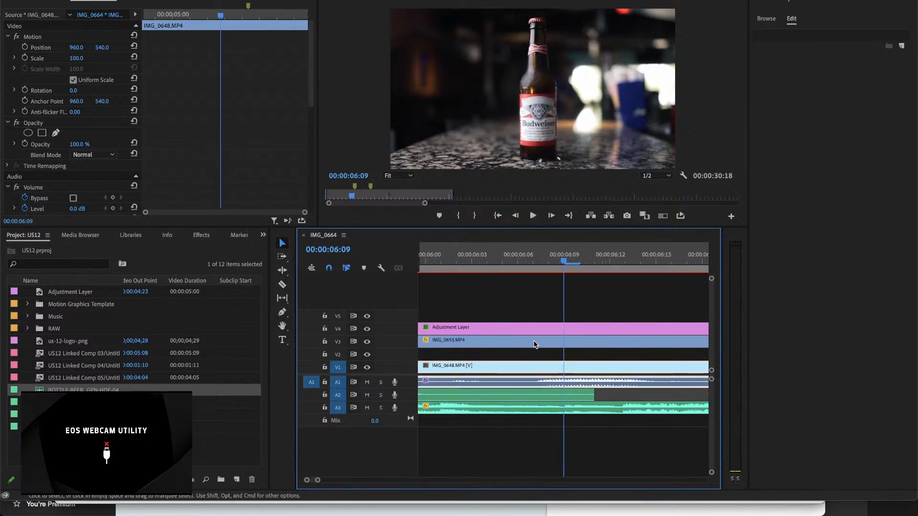
scroll(534, 344, up, 3)
click(507, 256)
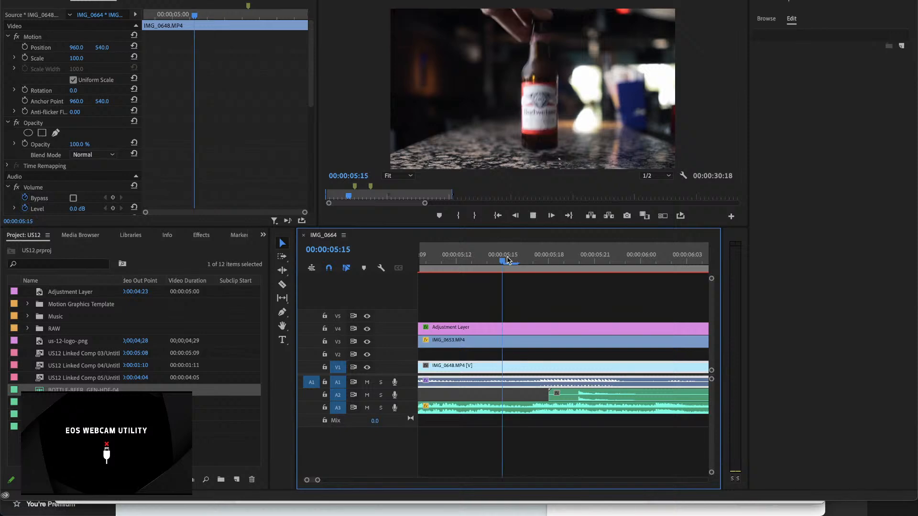
key(space)
key(space)
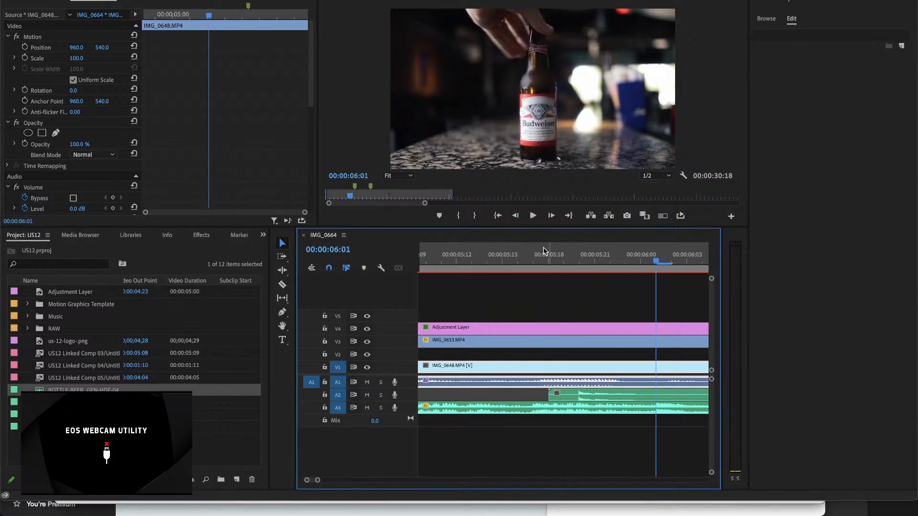
Step: Move the BOTTLE-BEER clip on A2 earlier so its clink peak falls at 00:00:05:18, and play the result
drag(536, 258, 563, 260)
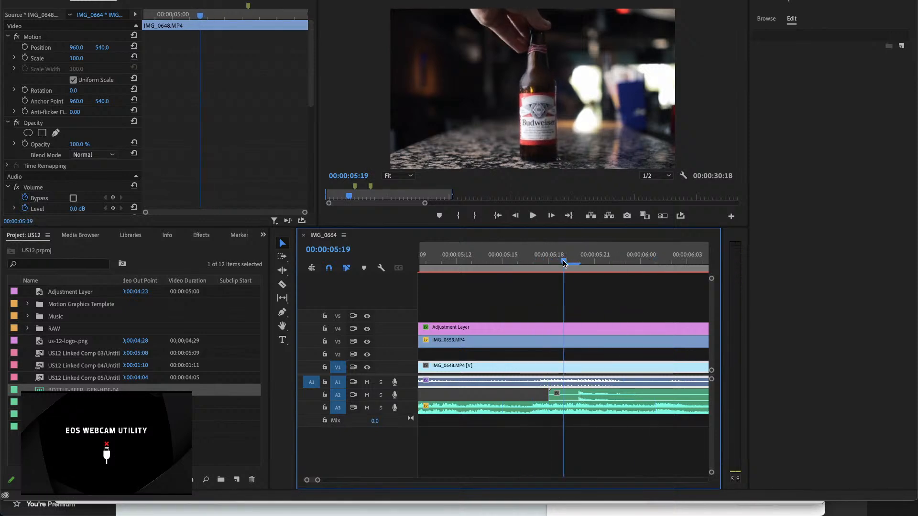
click(587, 399)
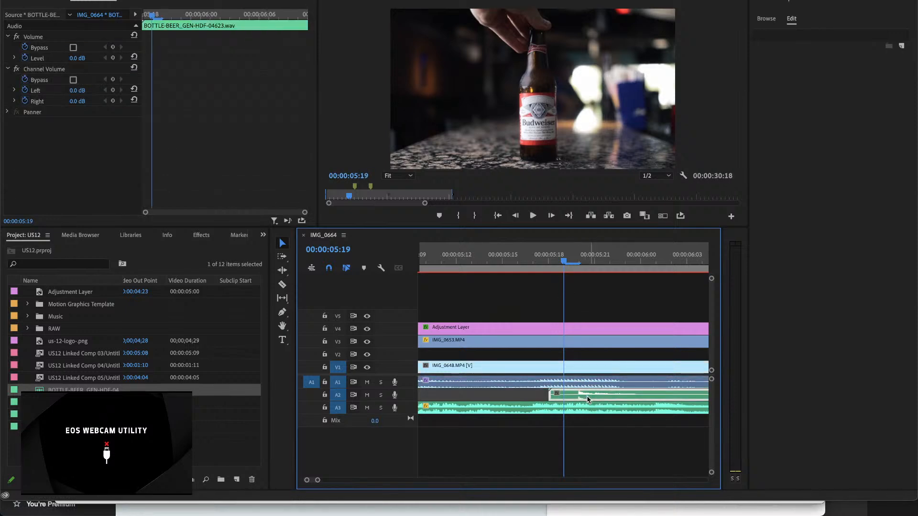
key(Left)
key(super+z)
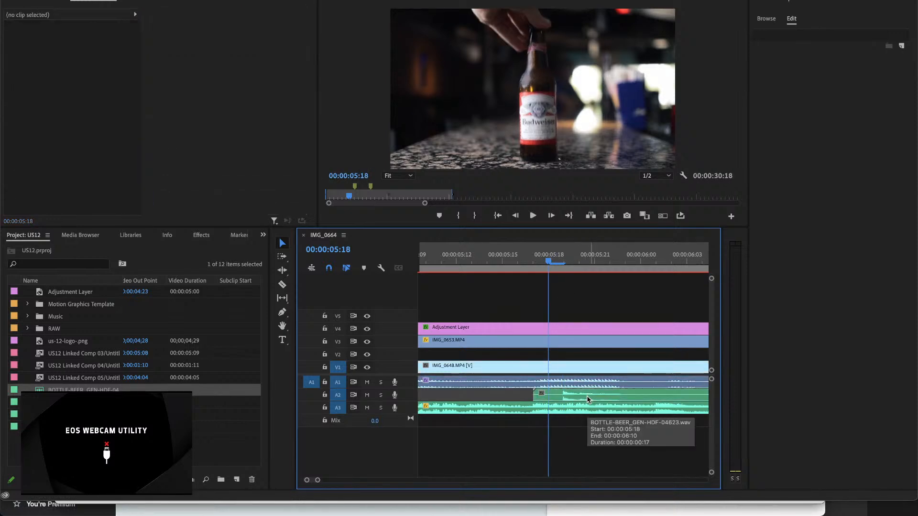
click(583, 370)
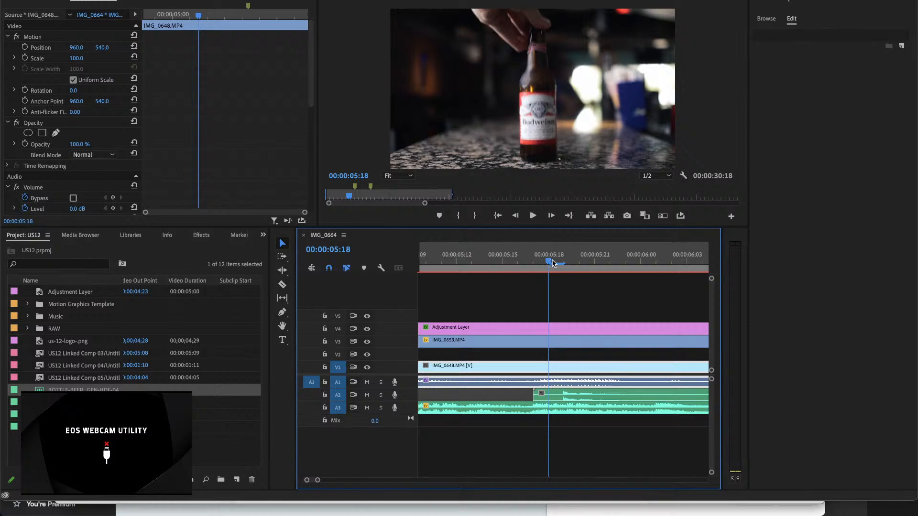
mouse_move(547, 260)
mouse_down()
mouse_move(518, 262)
mouse_move(568, 269)
mouse_move(558, 271)
mouse_up()
drag(571, 392, 554, 396)
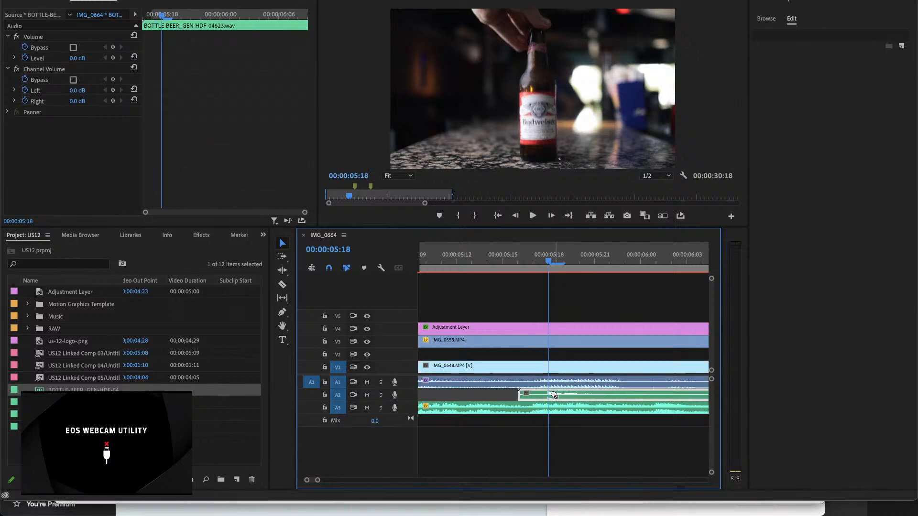
click(520, 257)
key(space)
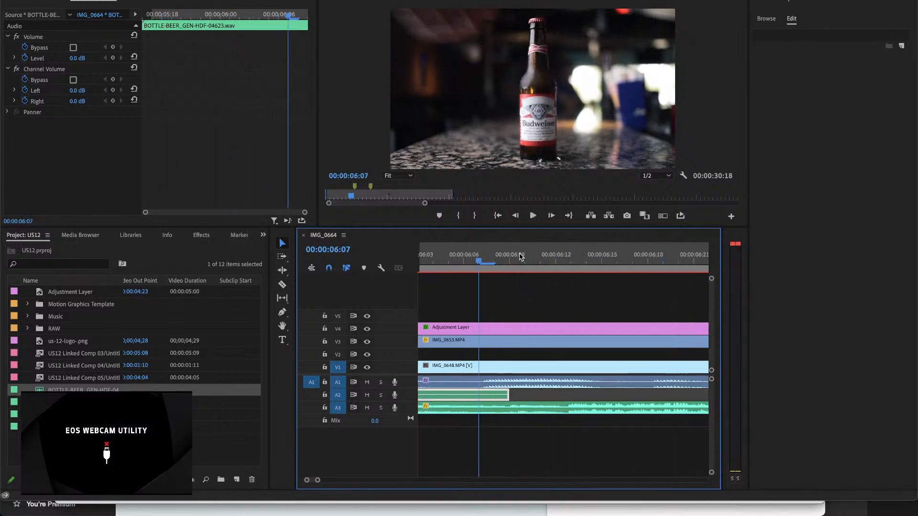
Step: Set the BOTTLE-BEER clip's volume level to -10.5 dB at its start, 00:00:05:16, and play it back
key(minus)
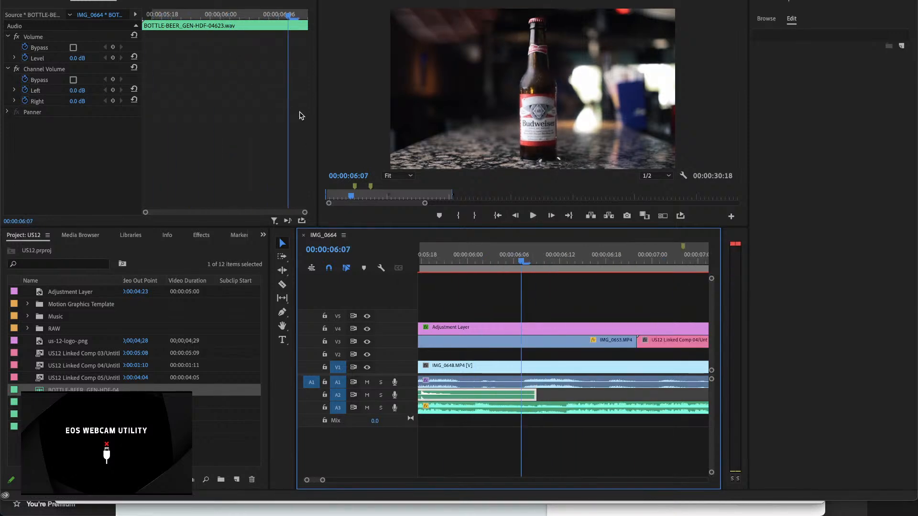
drag(288, 16, 140, 19)
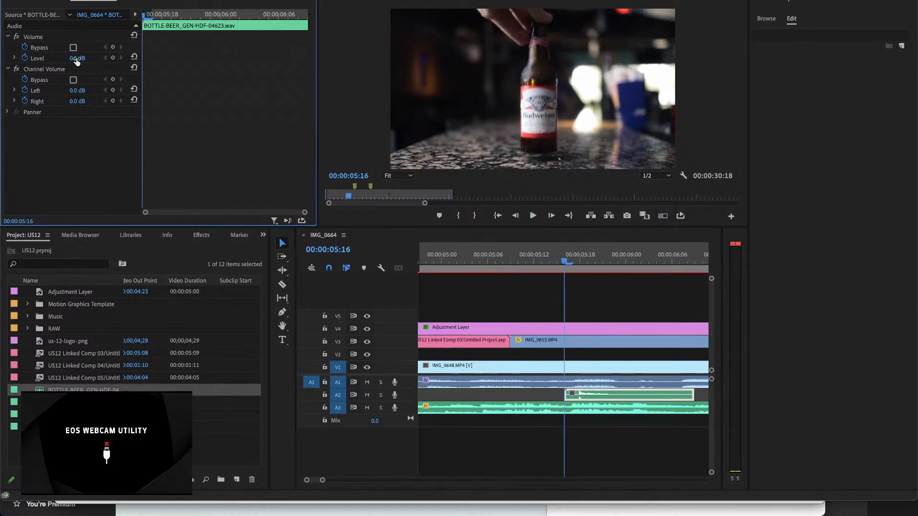
drag(76, 58, 62, 59)
key(space)
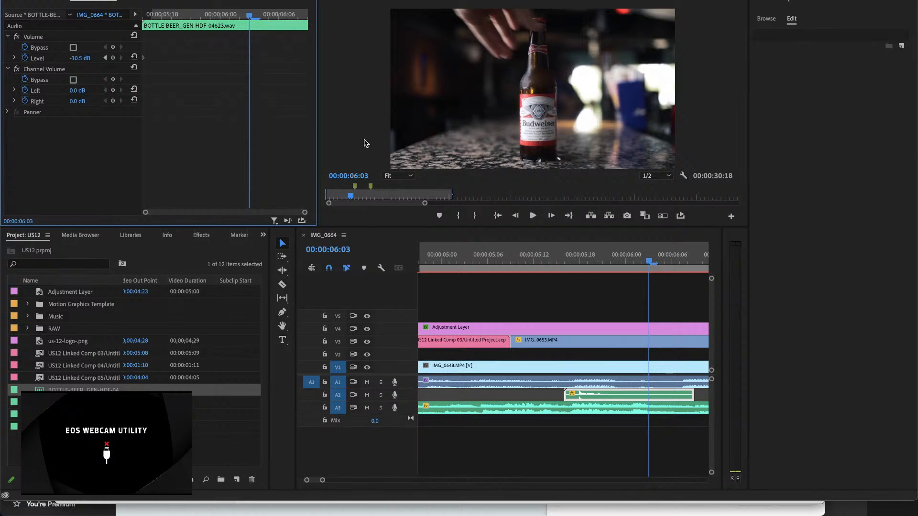
Step: Set the BOTTLE-BEER clip's volume level to -20 dB at 00:00:05:18
drag(650, 263, 578, 265)
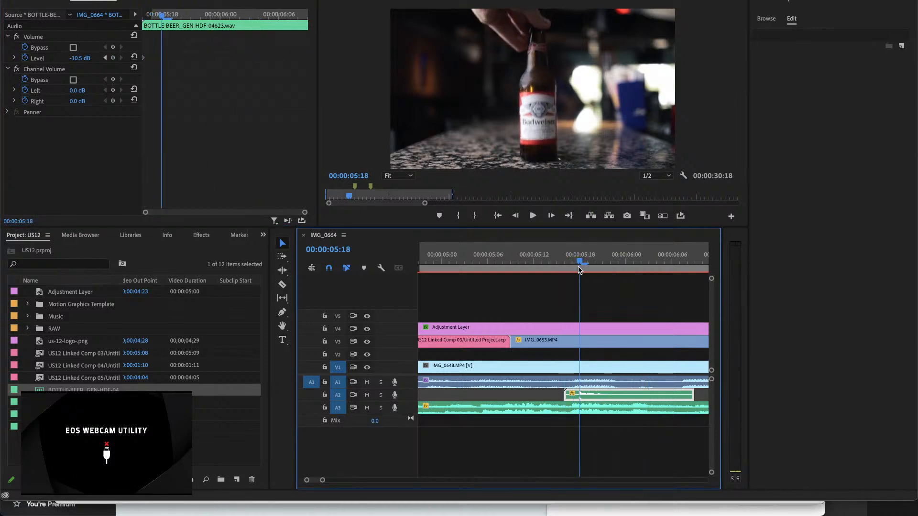
click(144, 59)
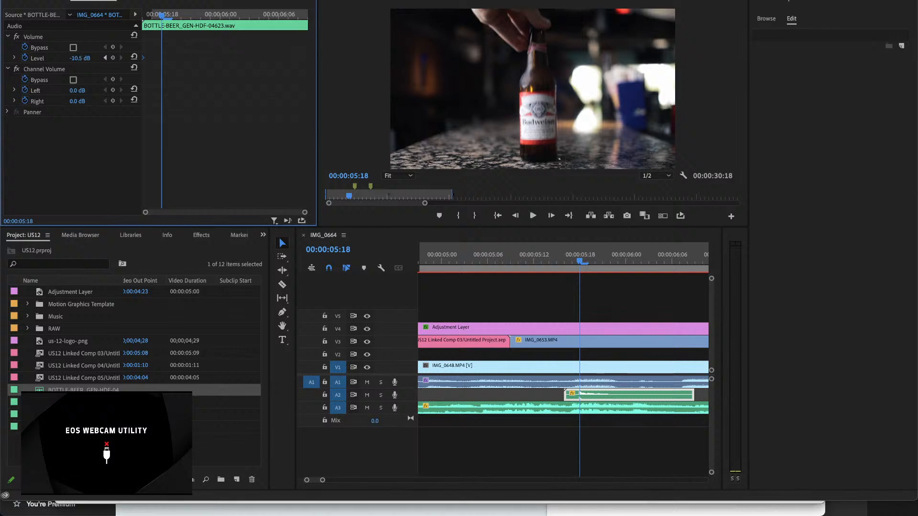
click(79, 58)
key(BackSpace)
text(-20)
key(Return)
Step: Play the sequence from about 00:00:05:06 through the bottle landing into the flaming pan shot
drag(579, 262, 524, 259)
key(space)
key(space)
click(485, 260)
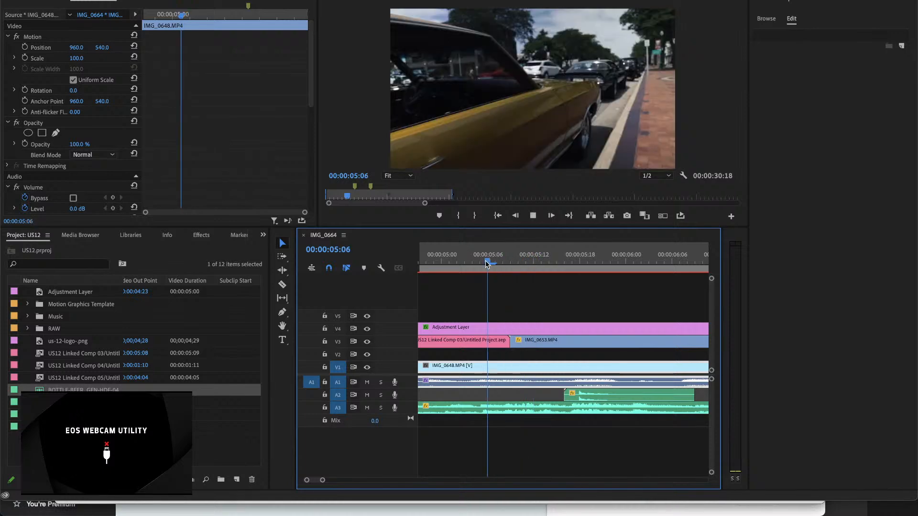
key(space)
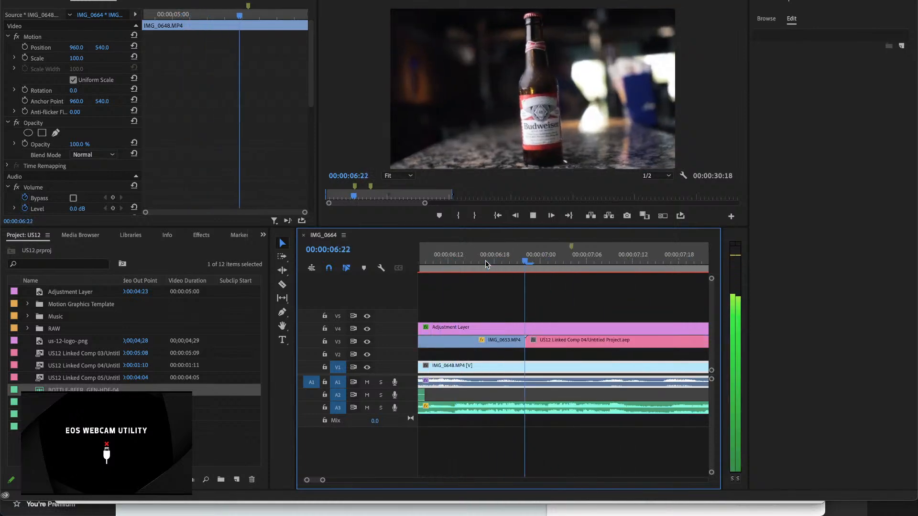
key(space)
key(minus)
key(minus)
key(minus)
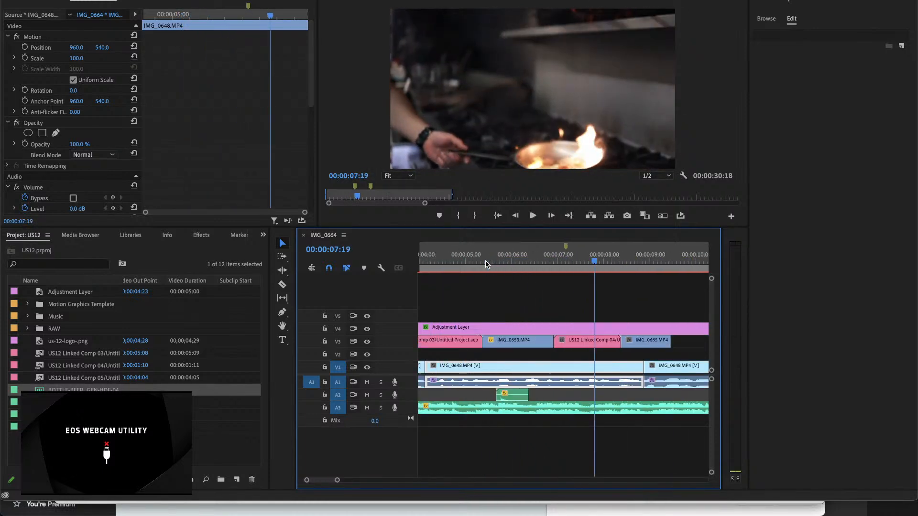
Step: Select Whoosh 11.wav on A2 and move the playhead to the bottle shot's transition at 00:00:07:01
click(452, 397)
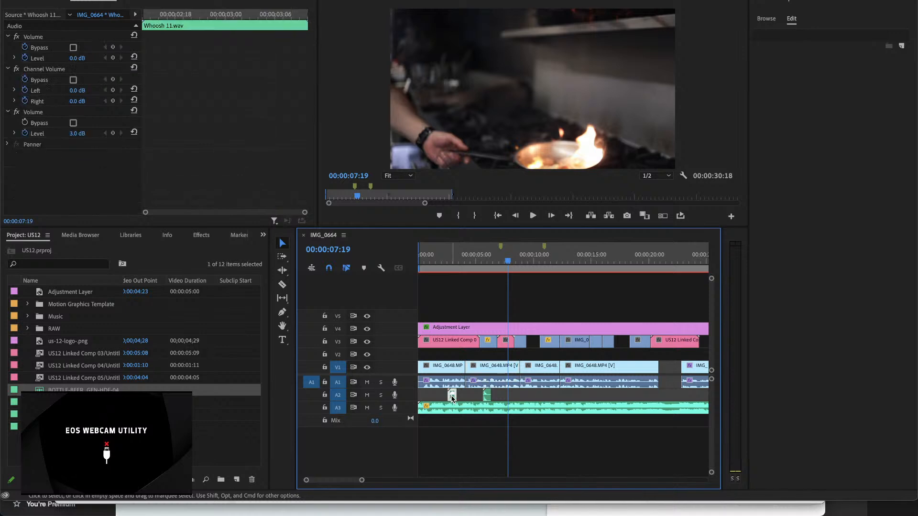
key(equal)
key(equal)
key(equal)
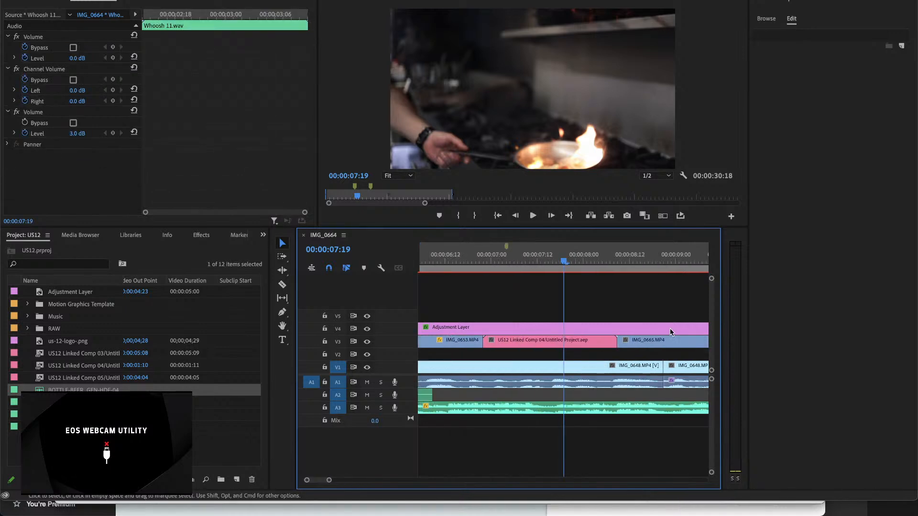
drag(561, 264, 494, 276)
key(minus)
key(minus)
key(minus)
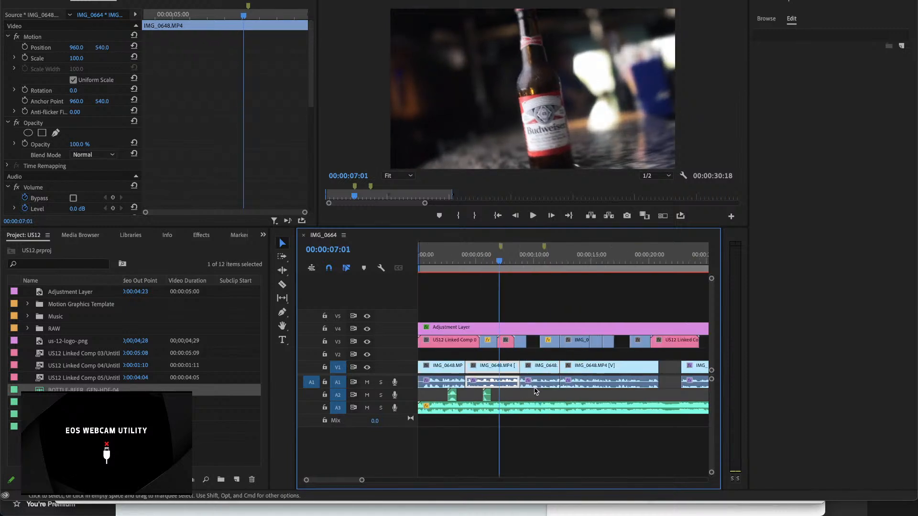
Step: Paste a copy of Whoosh 11.wav near 00:00:42:17 and move it back onto A2 at about 00:00:08:00
click(660, 261)
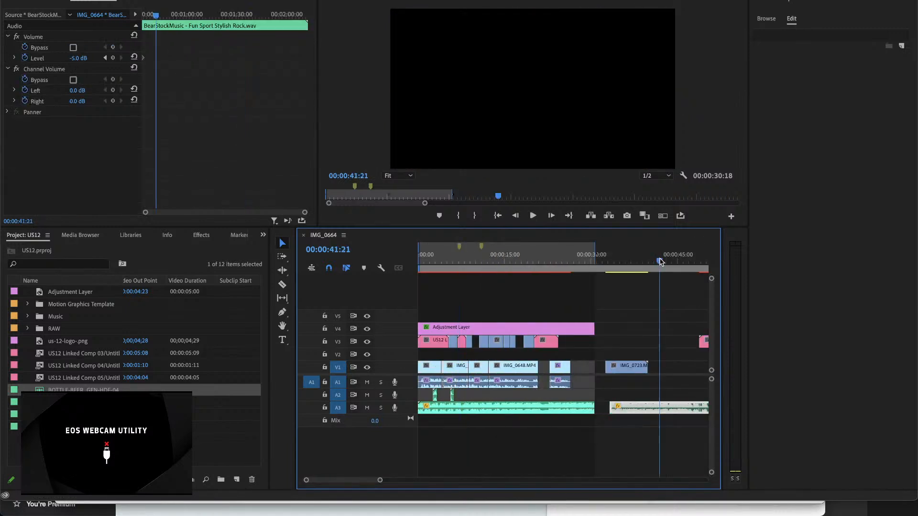
click(664, 261)
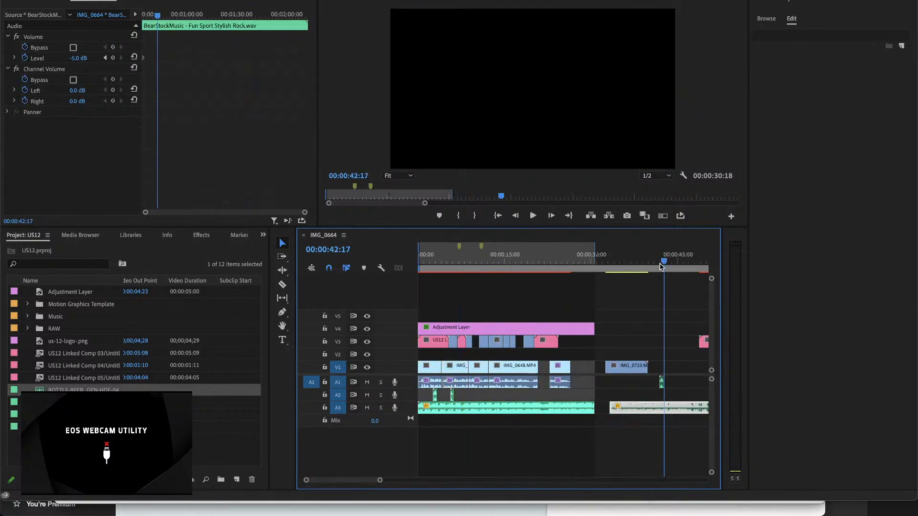
click(662, 384)
key(equal)
key(equal)
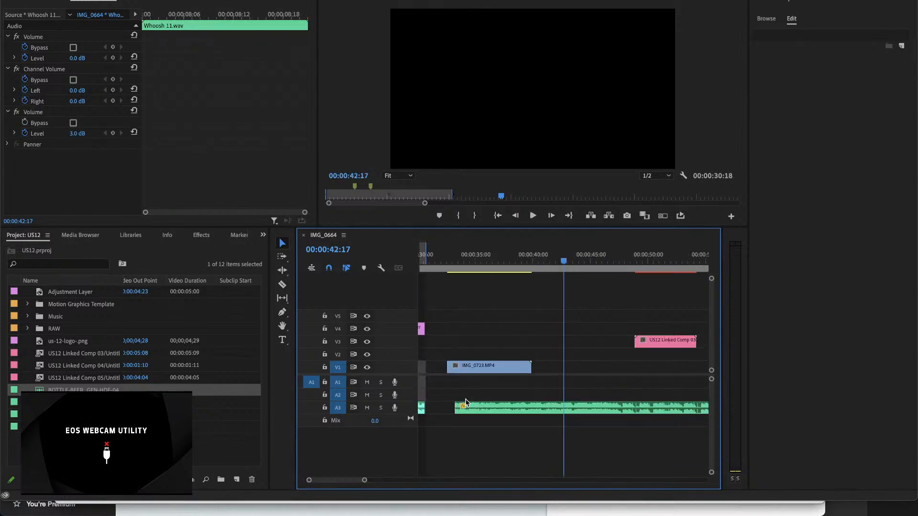
scroll(466, 403, up, 10)
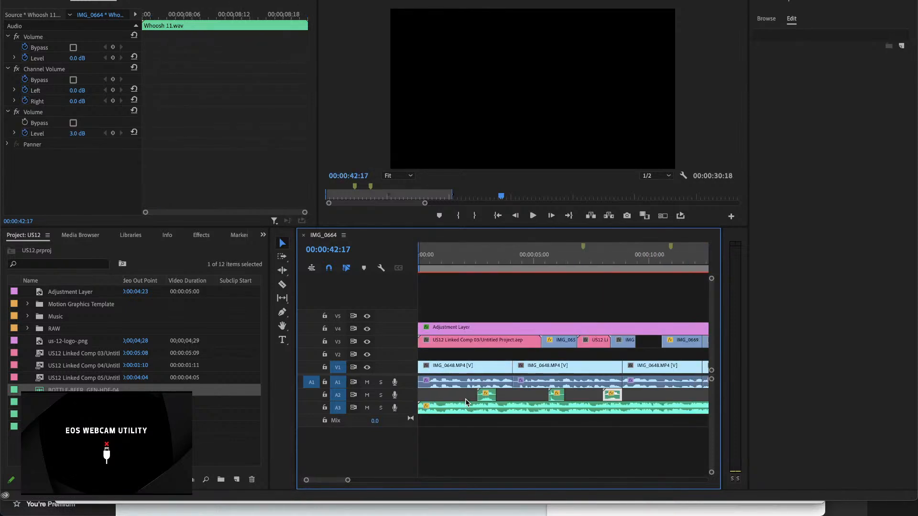
Step: Move the copied Whoosh 11.wav on A2 around the flaming pan frame at 00:00:07:11 and play it from 00:00:06:13
click(575, 262)
drag(576, 264, 591, 261)
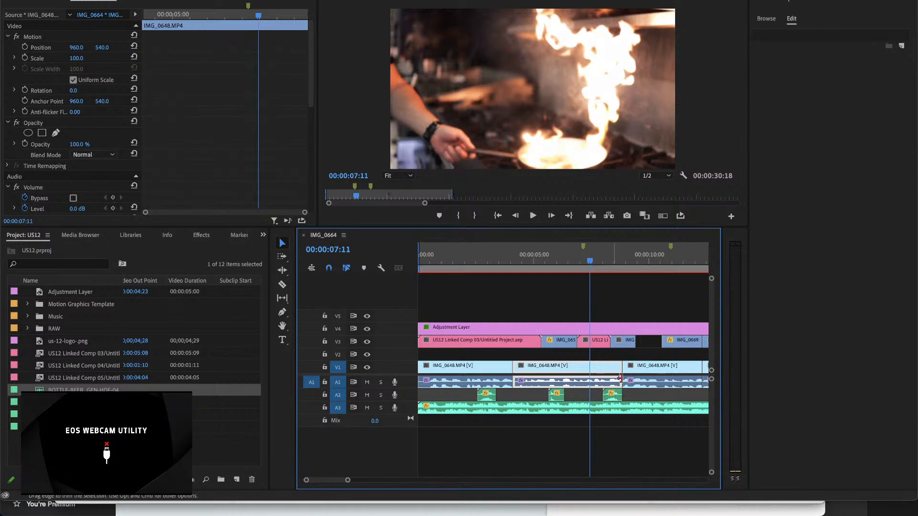
drag(613, 397, 593, 397)
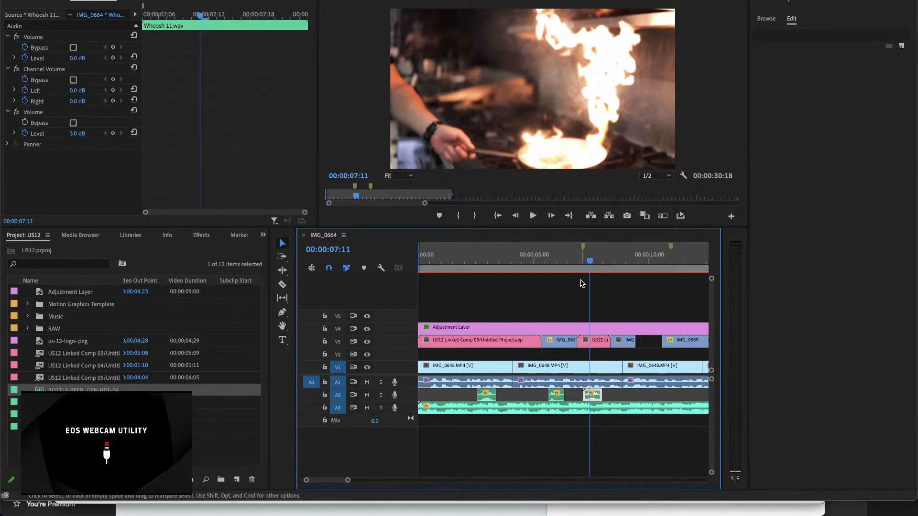
click(568, 258)
key(space)
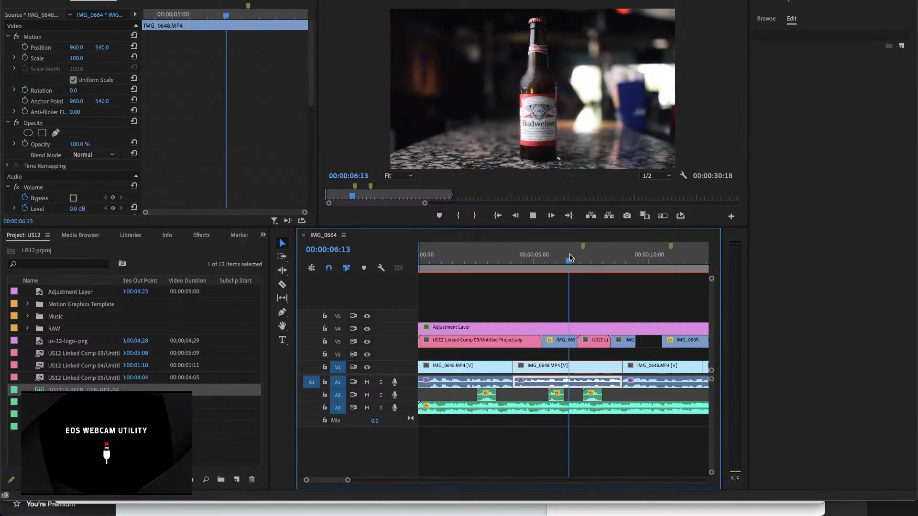
key(space)
Step: Shift the copied whoosh earlier on A2 to start at about 00:00:06:20 and play the transition from 00:00:06:15
key(equal)
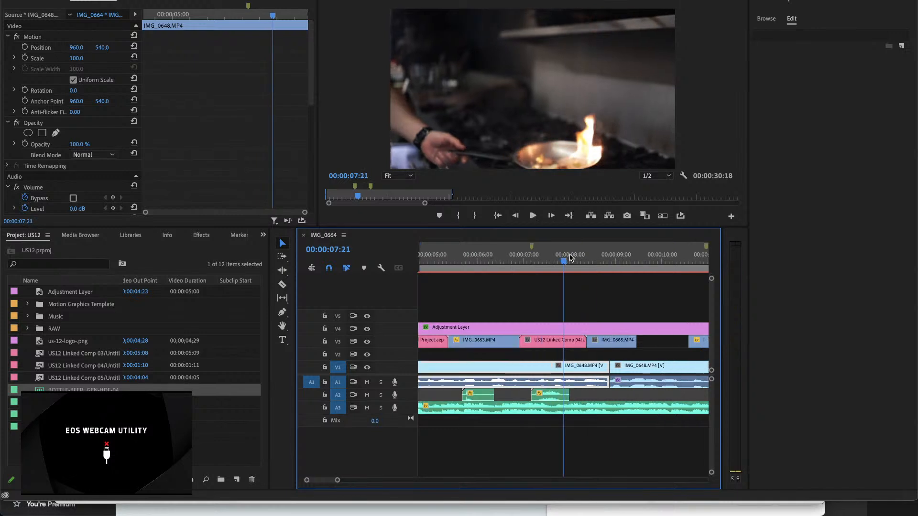
key(equal)
mouse_move(484, 265)
mouse_down()
mouse_move(462, 267)
mouse_move(484, 266)
mouse_up()
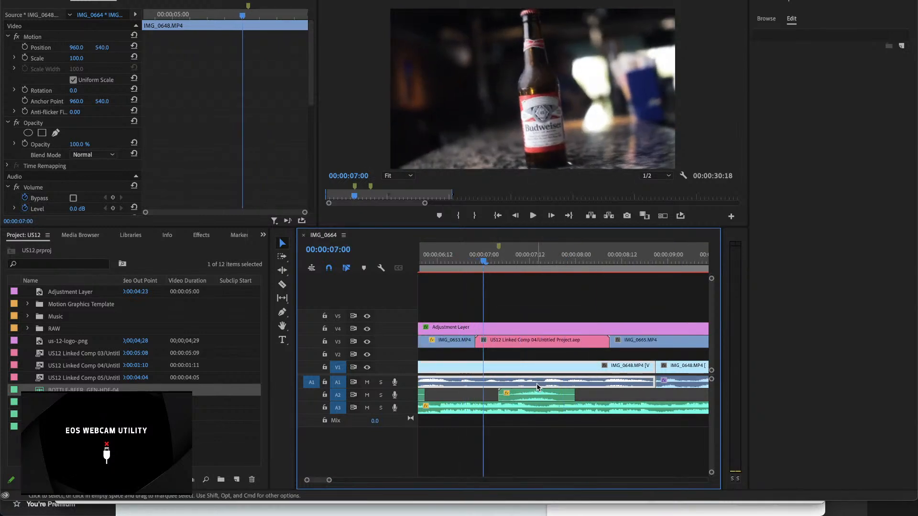
drag(538, 388, 497, 396)
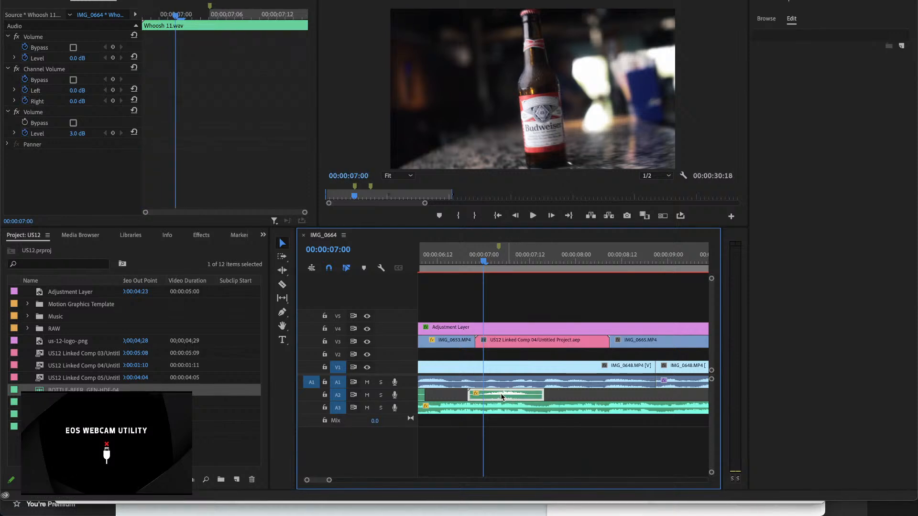
click(450, 256)
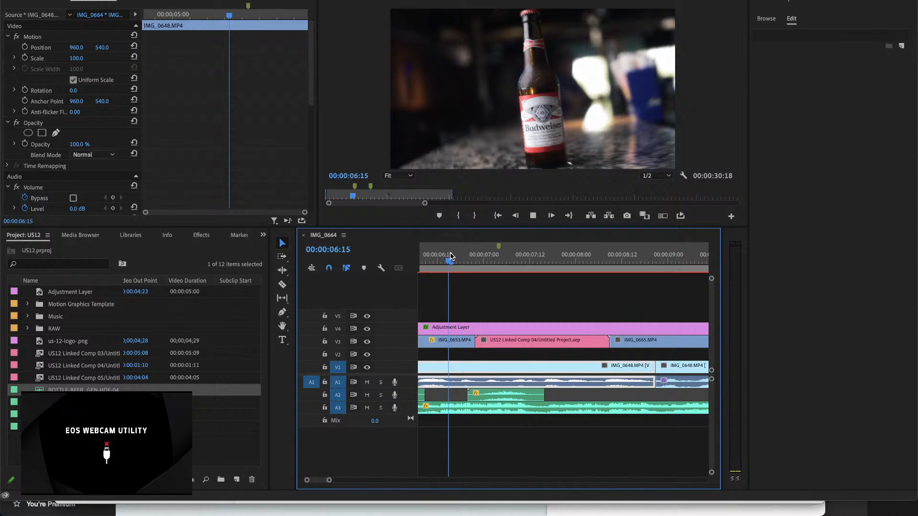
key(space)
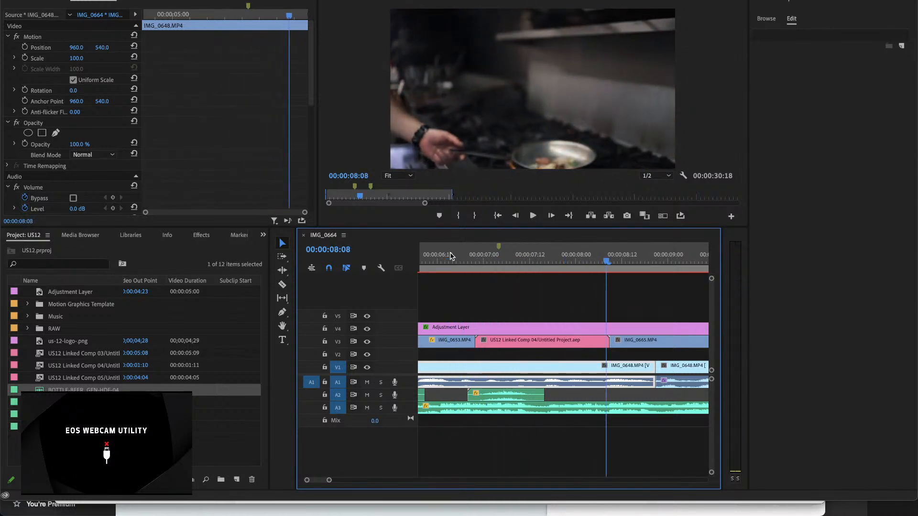
Step: Add Fireball_Sizzle_ODC-0023-498.wav to A2 at about 00:00:23:08, try trimming its end, and undo the trim
click(82, 403)
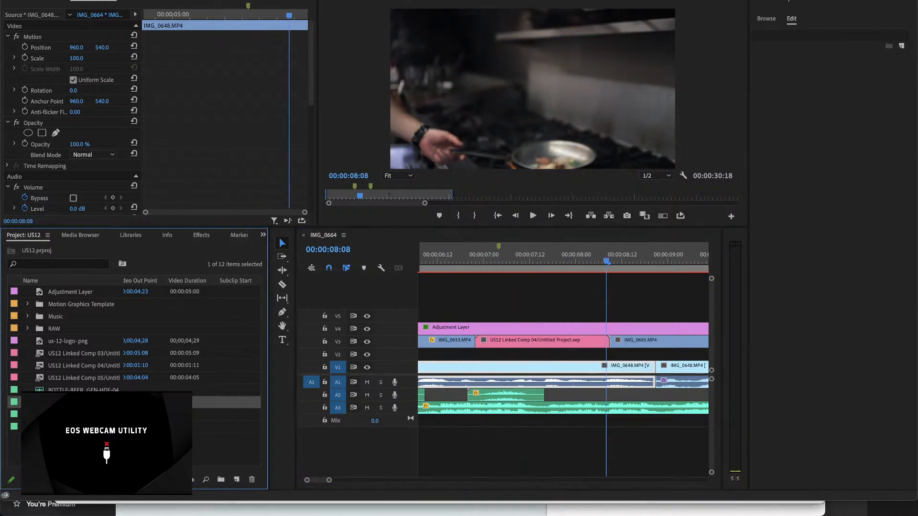
drag(323, 424, 553, 392)
key(minus)
key(minus)
key(minus)
key(minus)
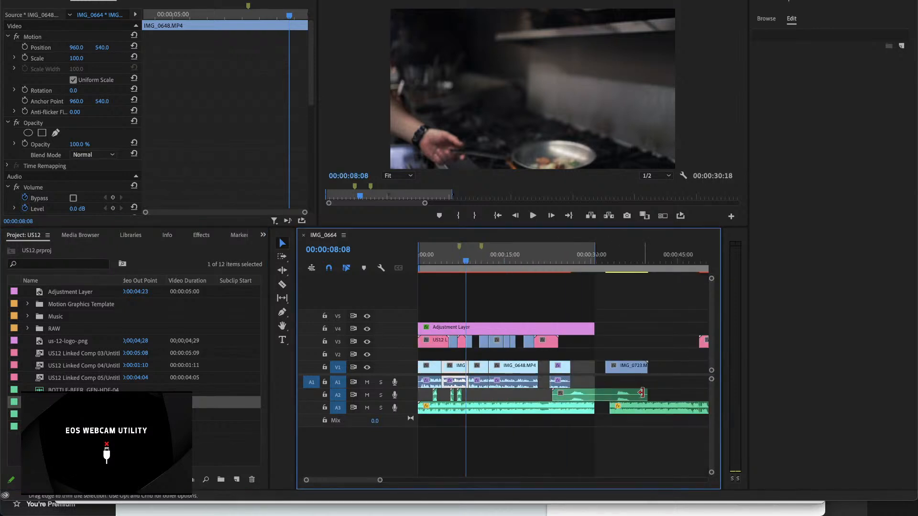
drag(643, 391, 596, 398)
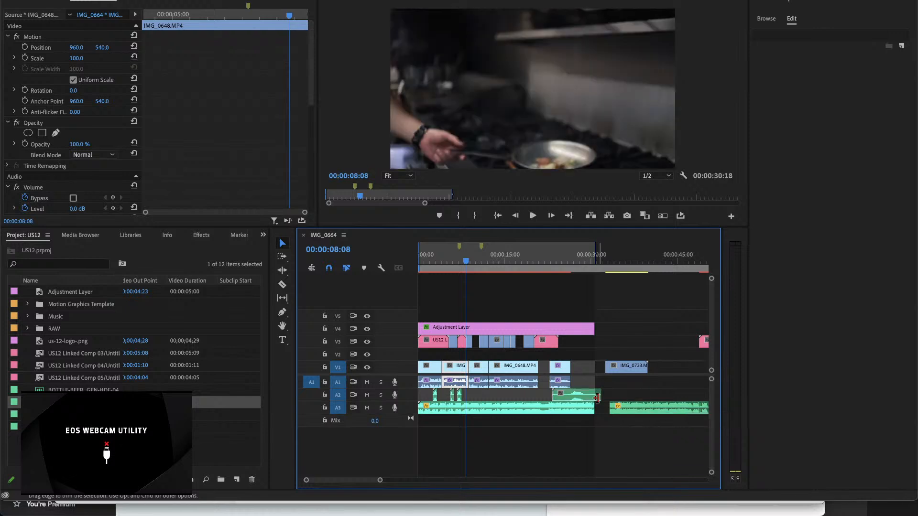
key(super+z)
Step: Split the Fireball_Sizzle clip just before and after its first burst and delete the quiet opening segment
key(c)
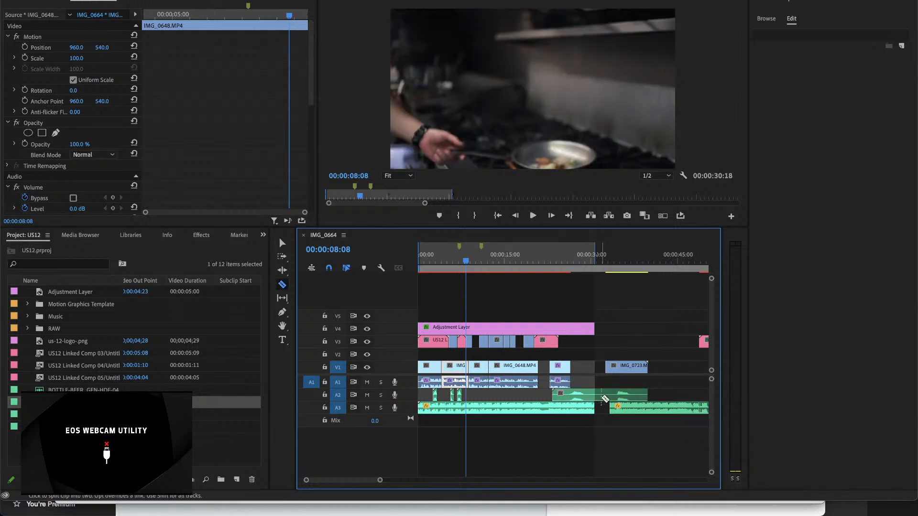
key(=)
key(=)
scroll(567, 401, down, 15)
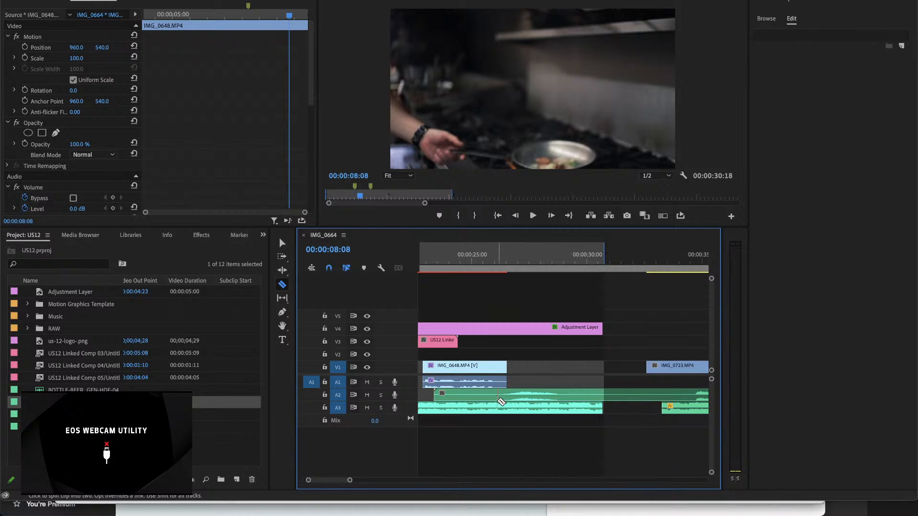
click(498, 399)
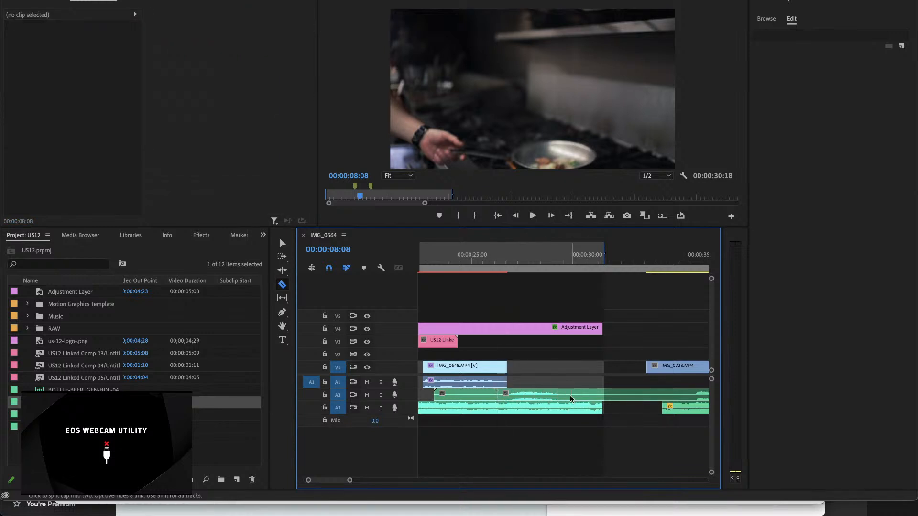
key(v)
click(474, 396)
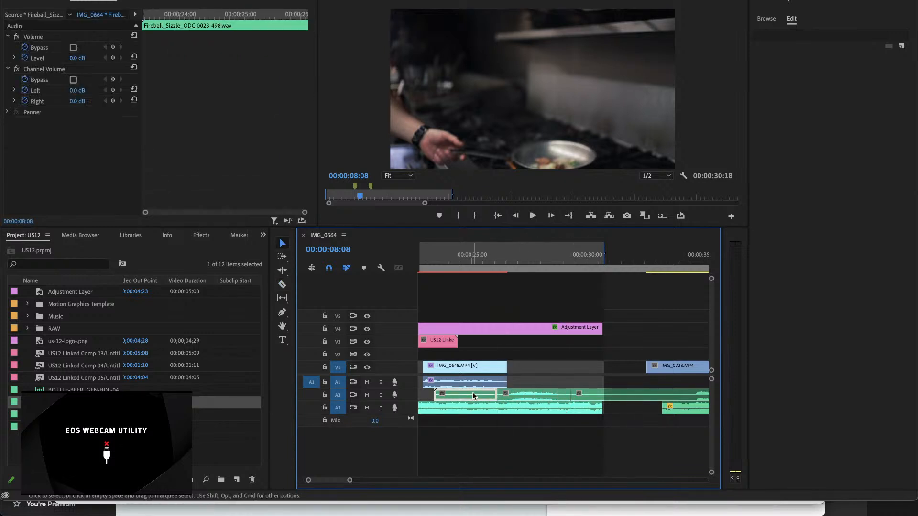
key(Delete)
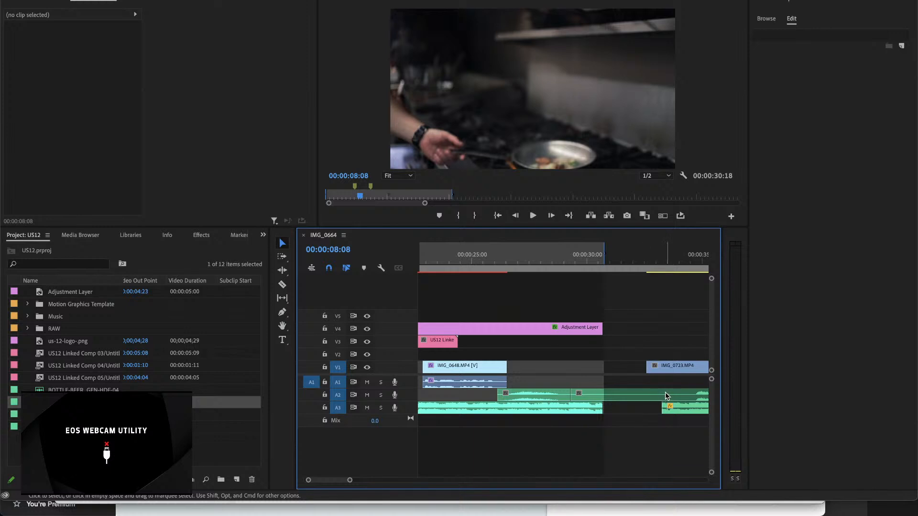
Step: Split the Fireball_Sizzle clip just before its second burst and delete the quiet segment between the two bursts
key(c)
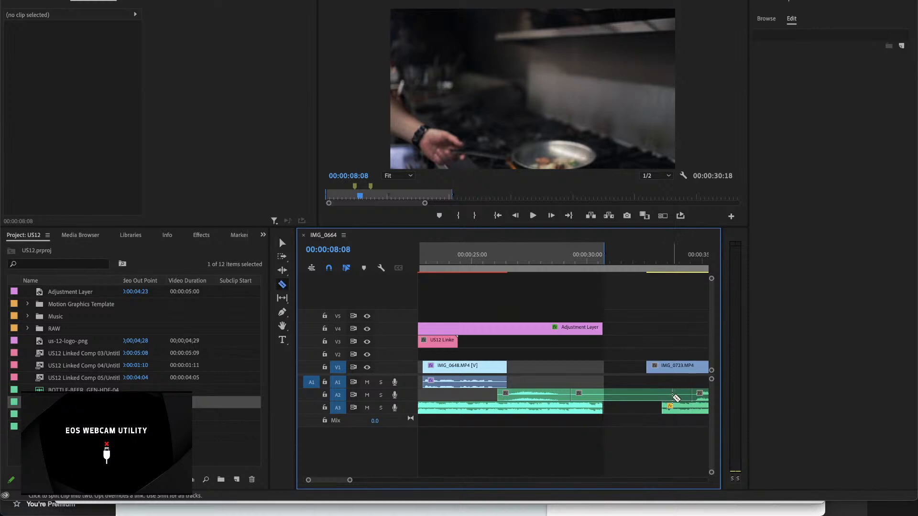
key(v)
click(661, 398)
key(Delete)
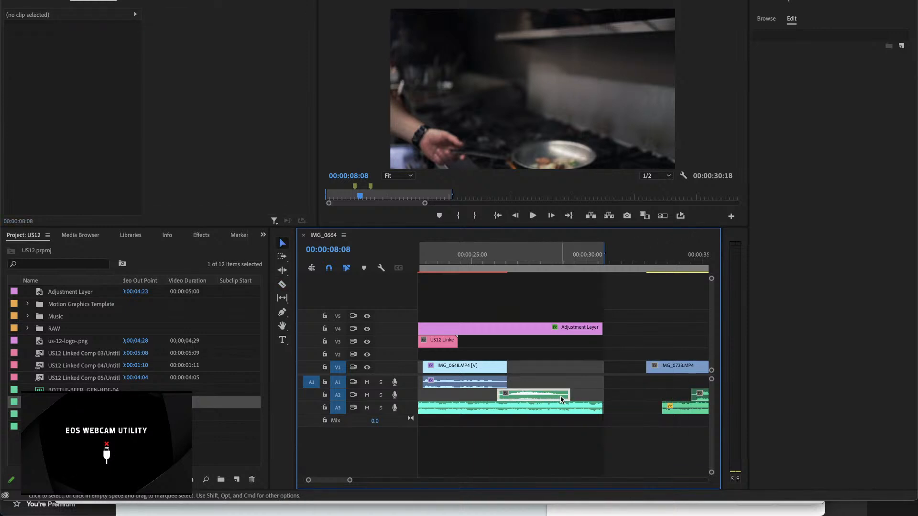
Step: Move the first Fireball_Sizzle burst back along A2 to start at about 00:00:08:21
click(561, 400)
scroll(569, 398, up, 5)
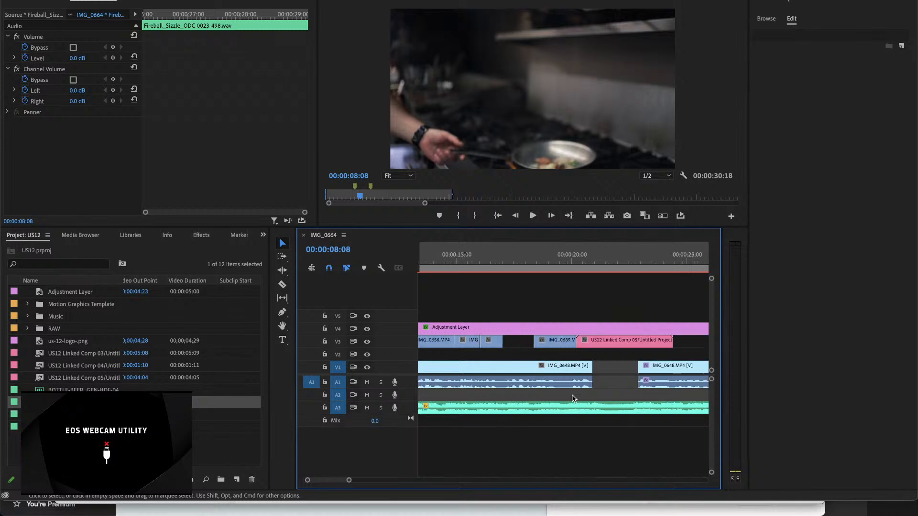
key(minus)
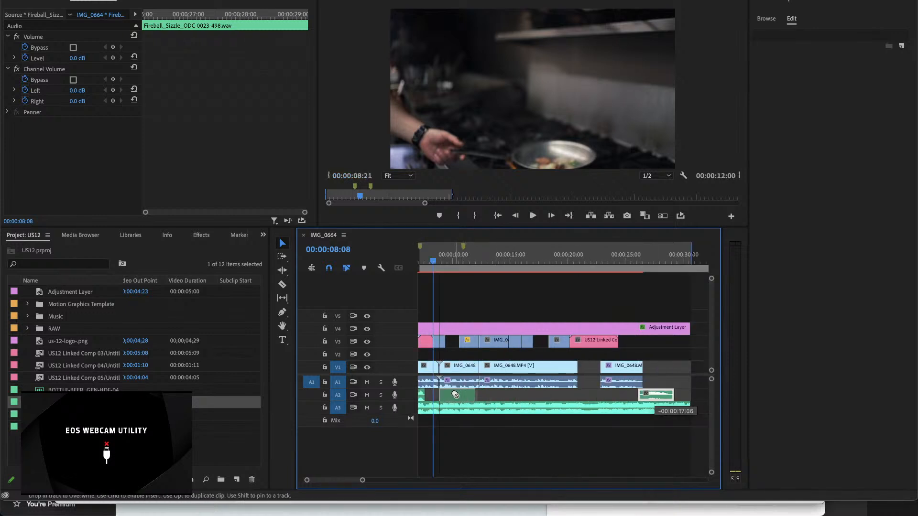
key(equal)
key(equal)
scroll(455, 395, up, 1)
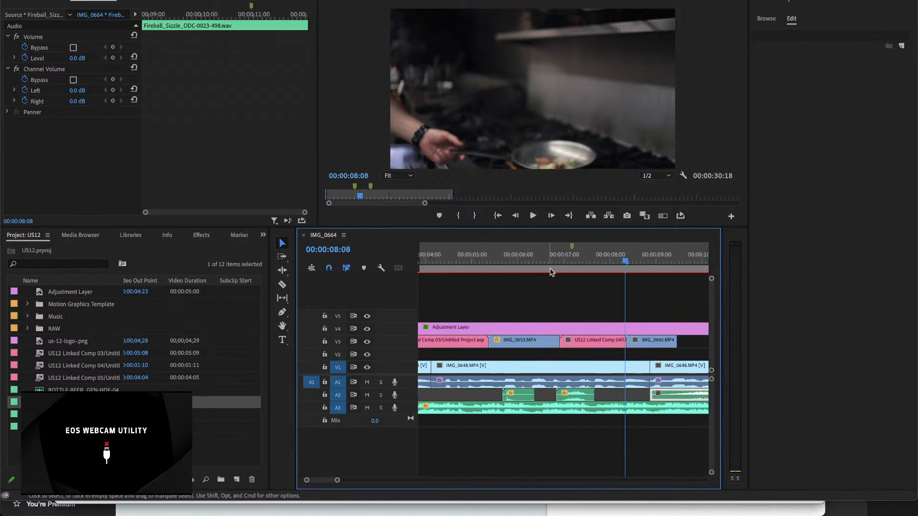
Step: Park the playhead at 00:00:07:05 and move the Fireball_Sizzle burst on A2 to 00:00:07:16, right behind the whoosh
drag(572, 255, 575, 280)
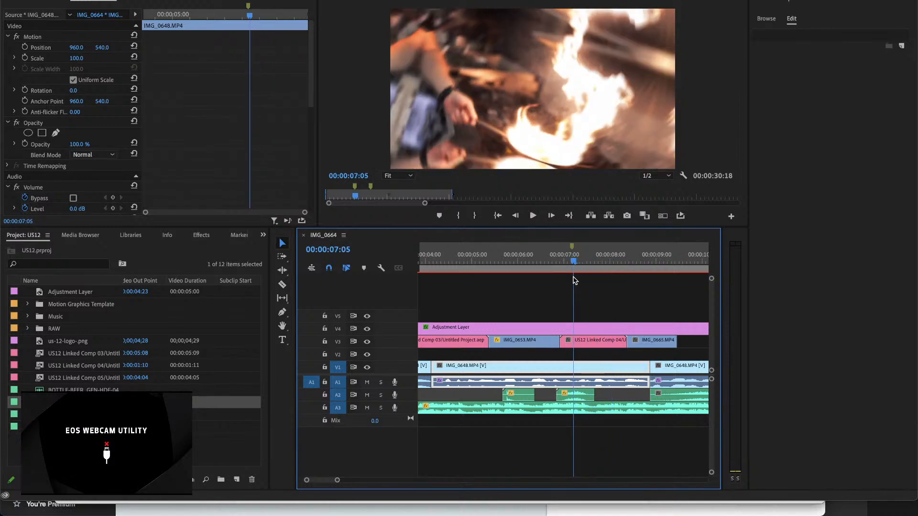
key(equal)
key(minus)
key(minus)
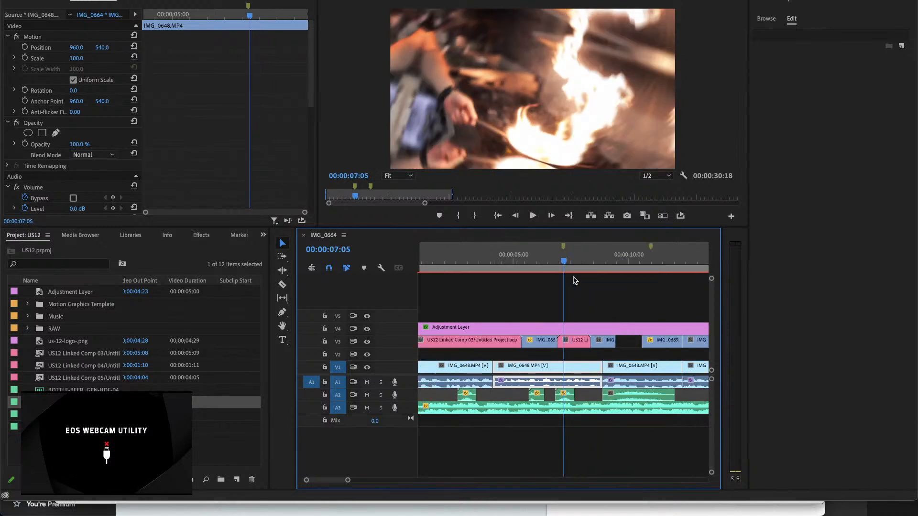
click(630, 394)
key(equal)
key(equal)
key(equal)
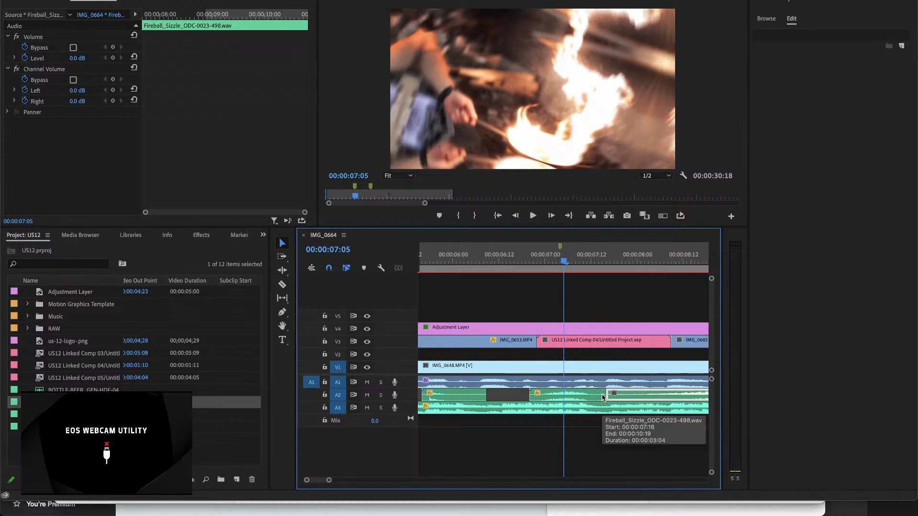
key(minus)
key(minus)
key(minus)
key(minus)
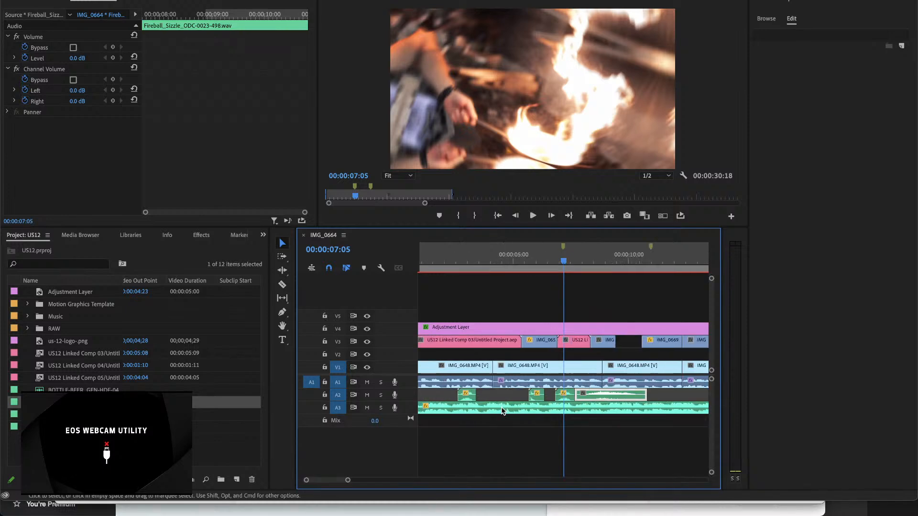
Step: Move the sequence's opening BearStockMusic - Fun Sport Stylish Rock.wav clip from A3 down to a new track A4
drag(502, 410, 504, 421)
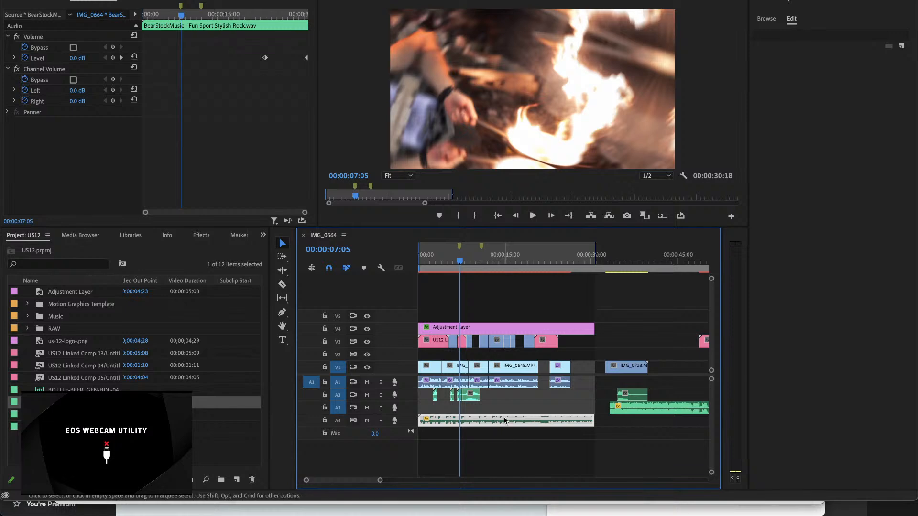
key(equal)
key(equal)
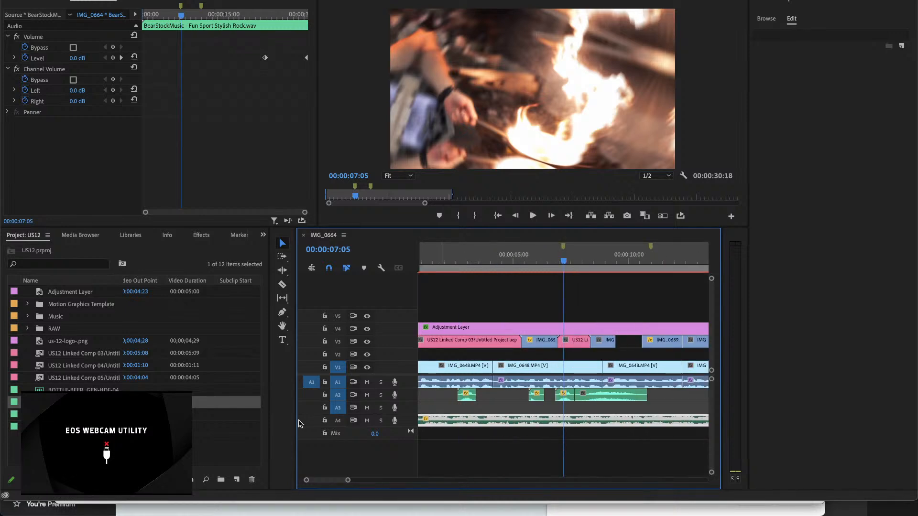
Step: Move the Fireball_Sizzle burst to A3 under the whoosh, starting at about 00:00:06:16, and play it back
drag(593, 396, 574, 413)
key(equal)
key(equal)
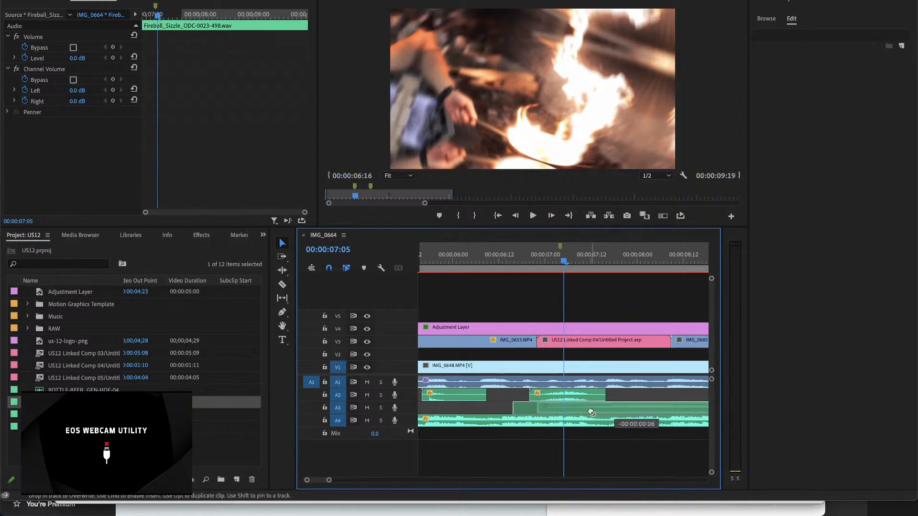
click(529, 259)
key(space)
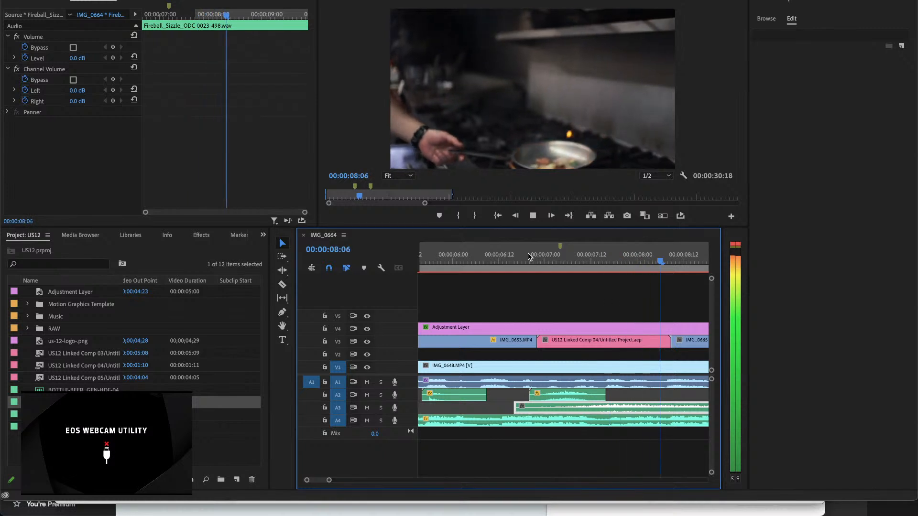
key(space)
Step: Play the sequence again from the start of the Fireball_Sizzle burst into the flaming pan shot
key(minus)
key(minus)
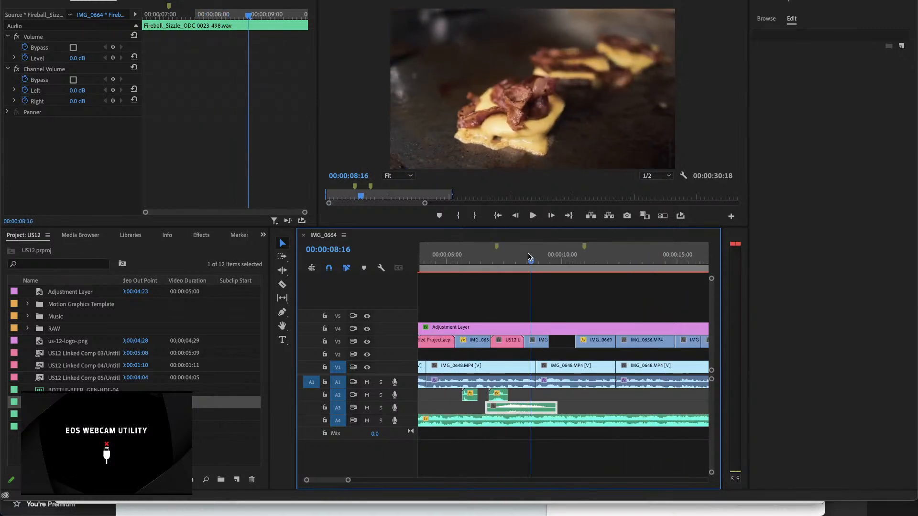
click(486, 260)
key(space)
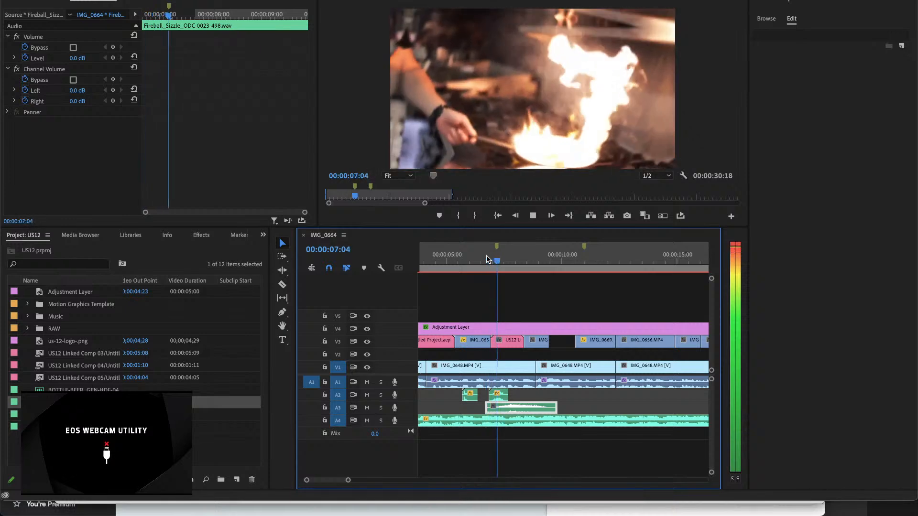
Step: Delete the Whoosh 11.wav clip above the Fireball_Sizzle burst on A2 and play the passage without it
key(space)
click(501, 397)
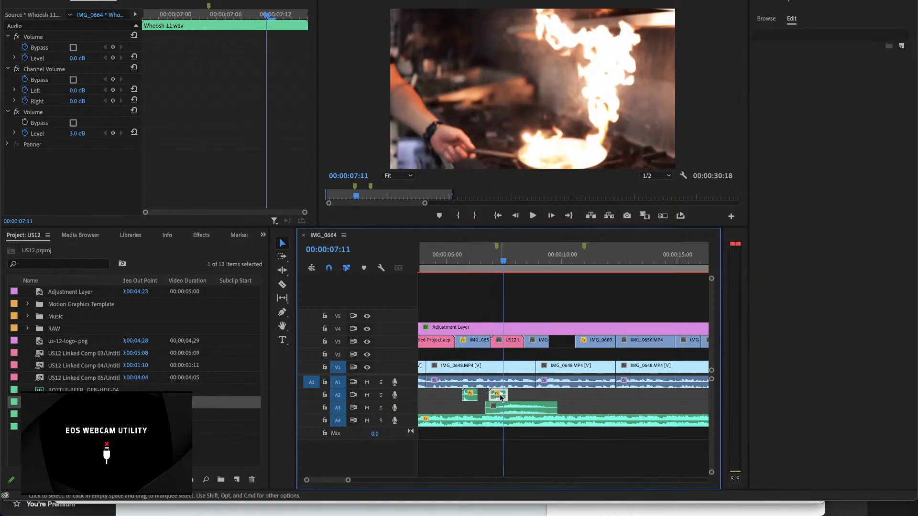
key(Delete)
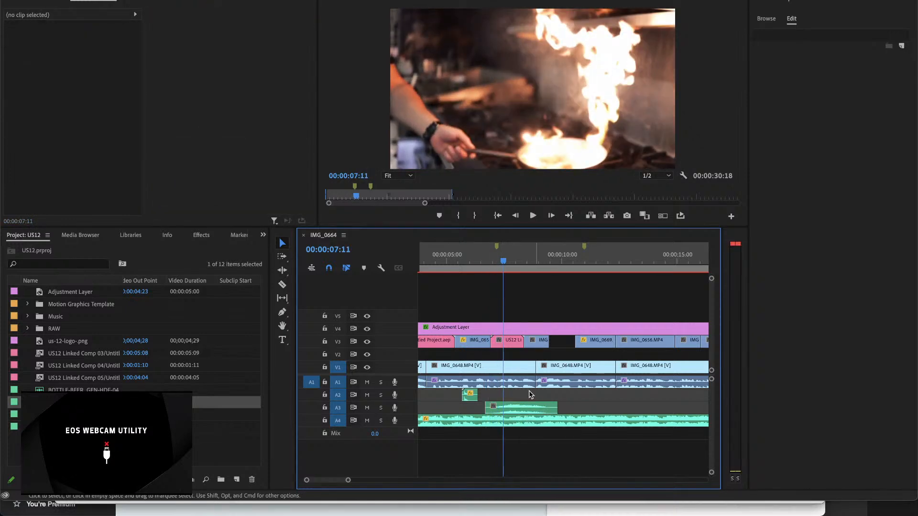
click(482, 262)
key(space)
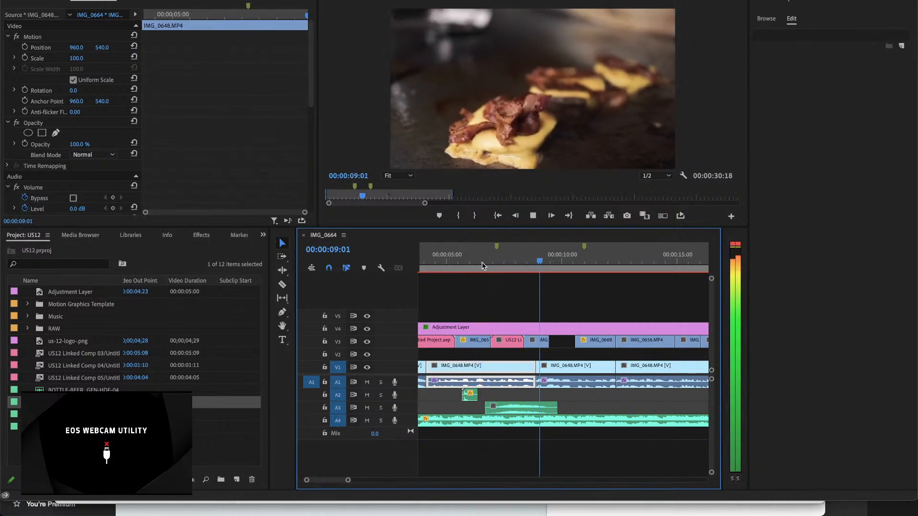
key(space)
Step: Move the Fireball_Sizzle burst straight up from A3 to A2 and play the flaming pan section
drag(523, 406, 523, 395)
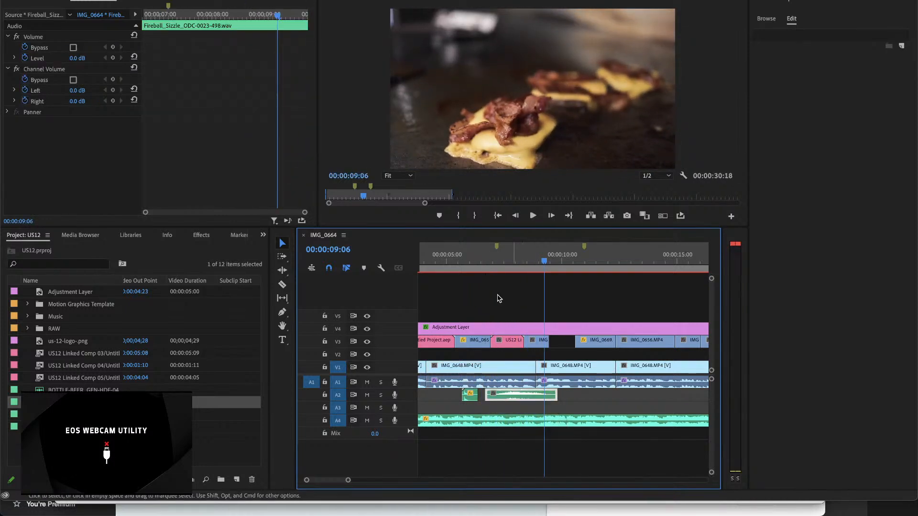
click(477, 256)
key(space)
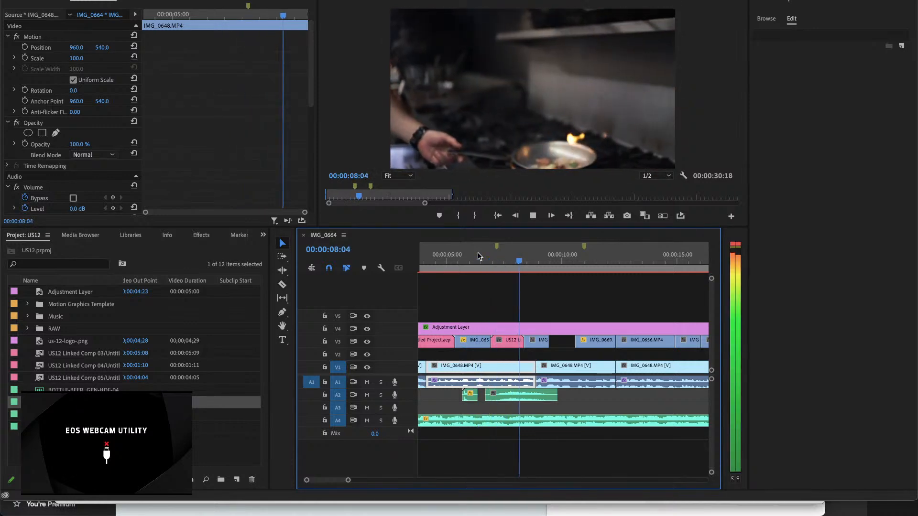
key(space)
Step: Move the Fireball_Sizzle burst down to A3, starting at about 00:00:06:01, and play it back
key(equal)
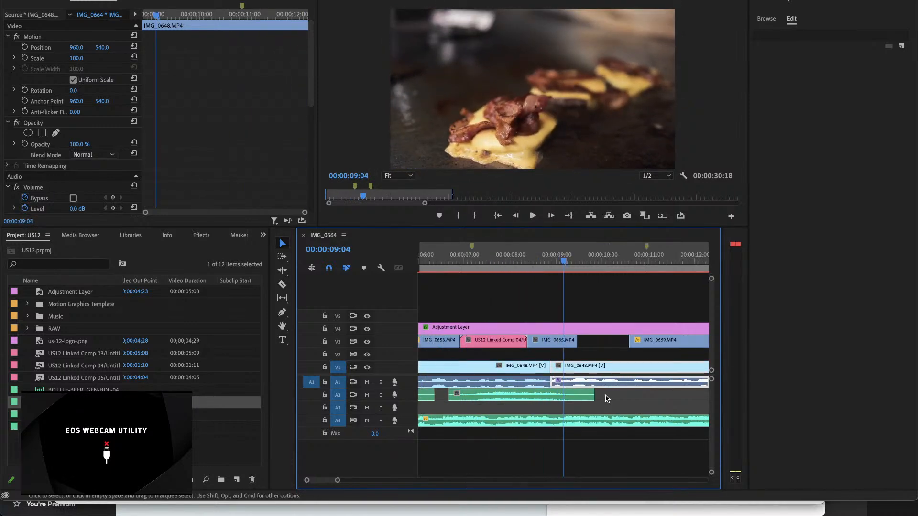
scroll(598, 399, left, 3)
drag(515, 263, 533, 267)
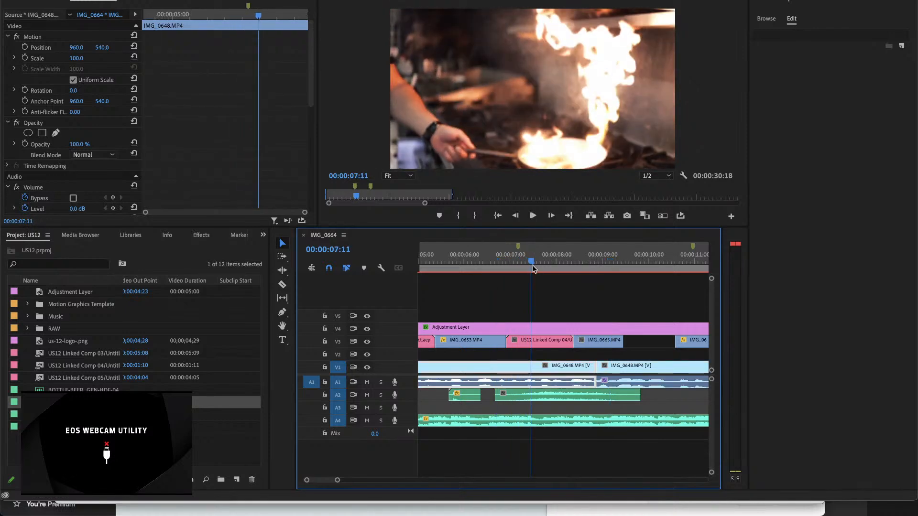
drag(553, 398, 528, 414)
click(484, 263)
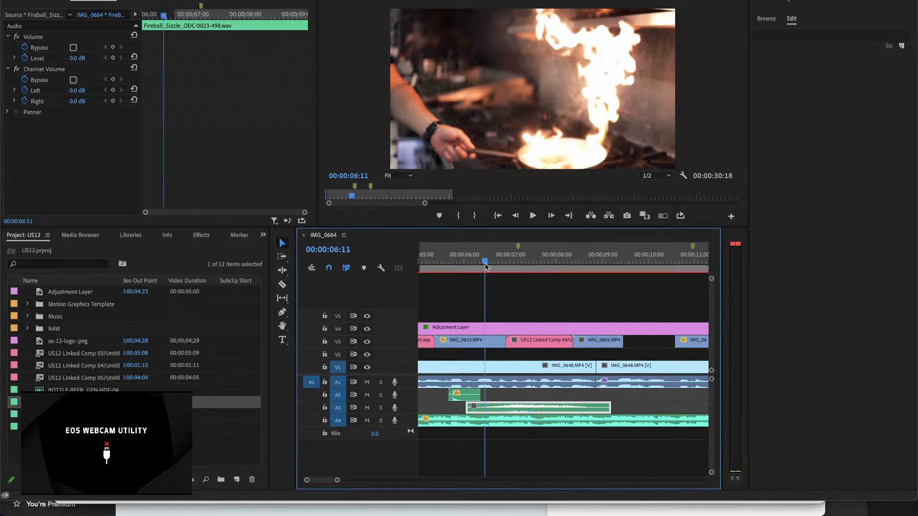
key(space)
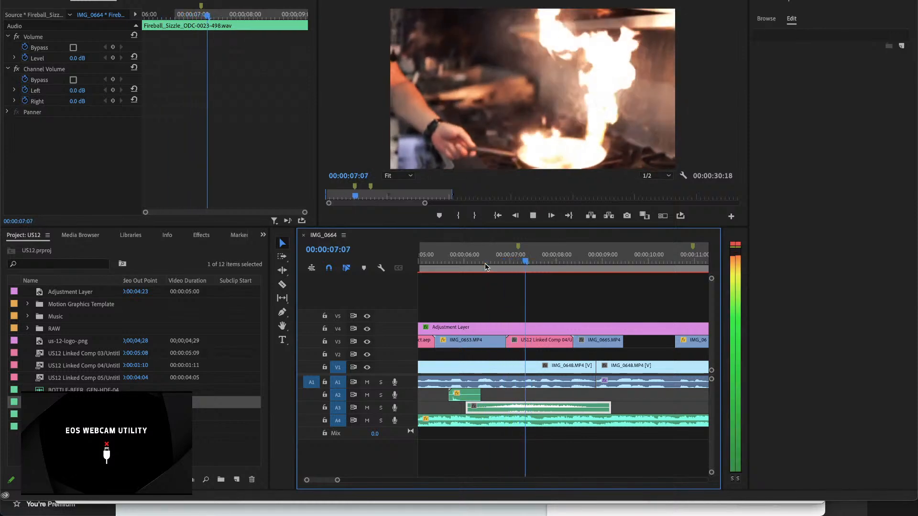
key(space)
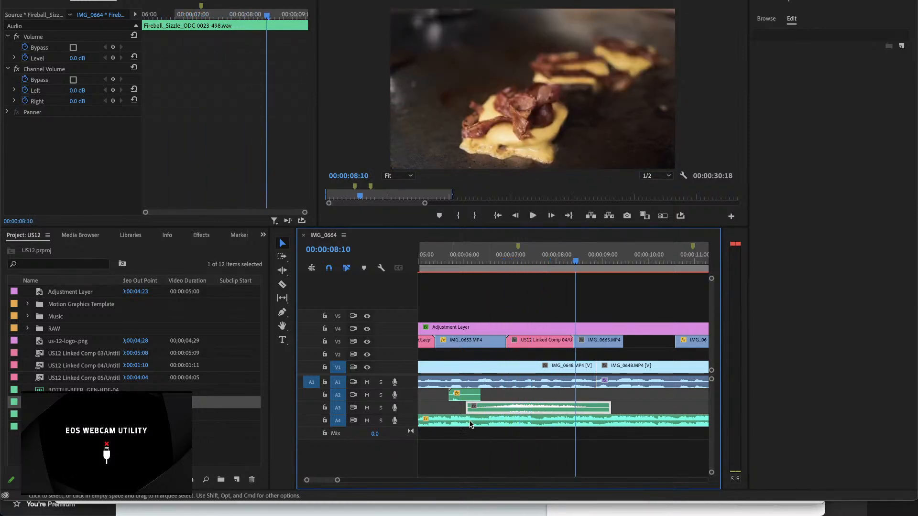
Step: Trim the opening of the Fireball_Sizzle burst, place it on A2 starting at about 00:00:07:04, and play it
drag(498, 407, 548, 398)
click(495, 258)
key(space)
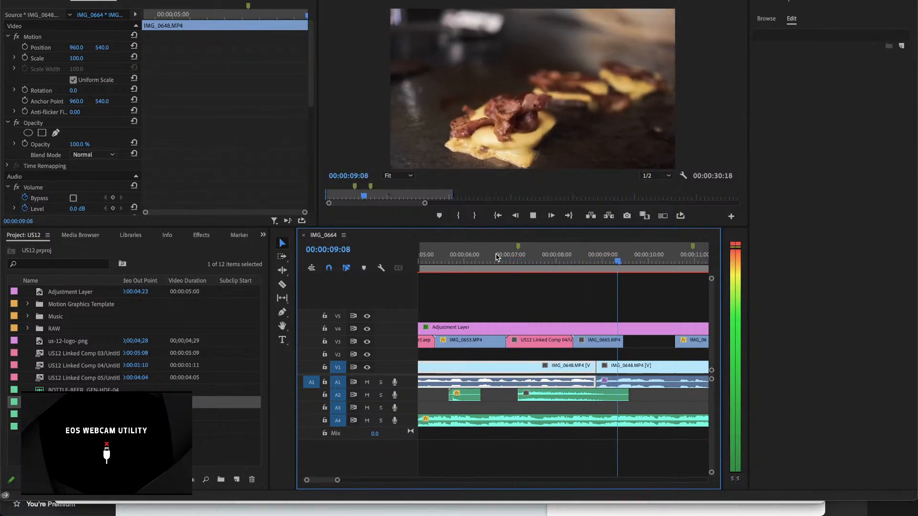
key(space)
Step: Move the trimmed Fireball_Sizzle burst along A2 to start at 00:00:08:11 and play it from there
drag(579, 401, 606, 401)
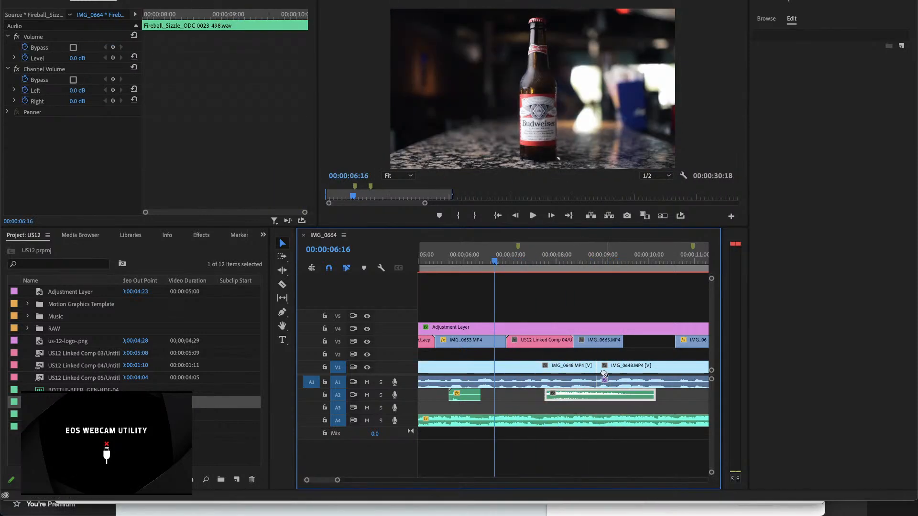
click(569, 261)
drag(570, 260, 578, 259)
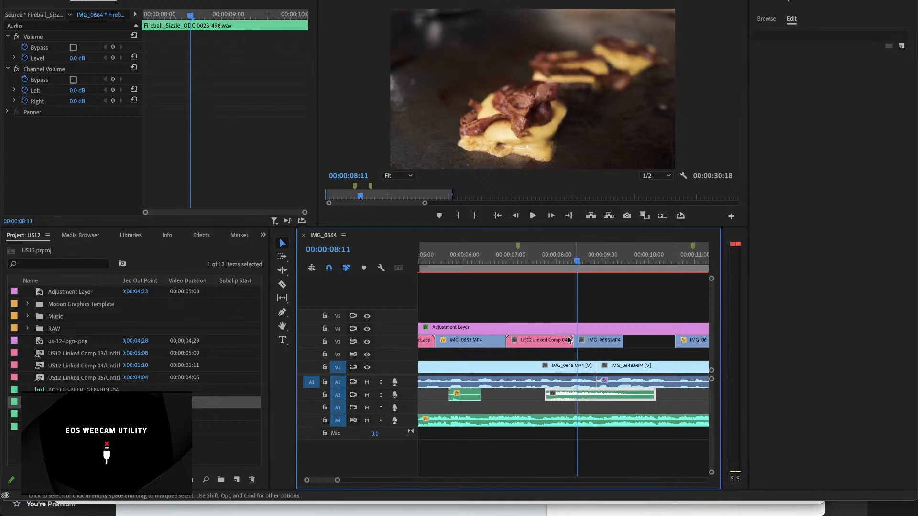
drag(588, 398, 620, 398)
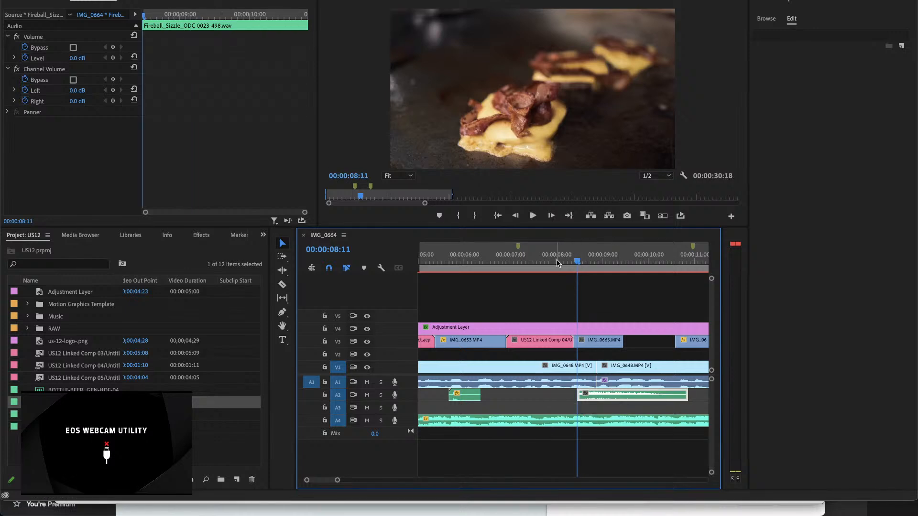
key(space)
key(space)
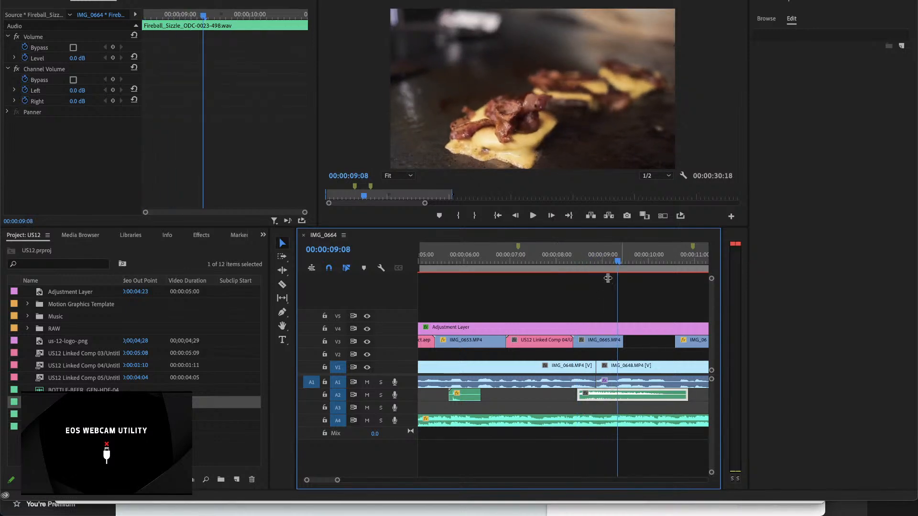
Step: Trim more off the Fireball_Sizzle burst's opening, start it at about 00:00:07:23 on A2, and play it
drag(585, 261, 572, 261)
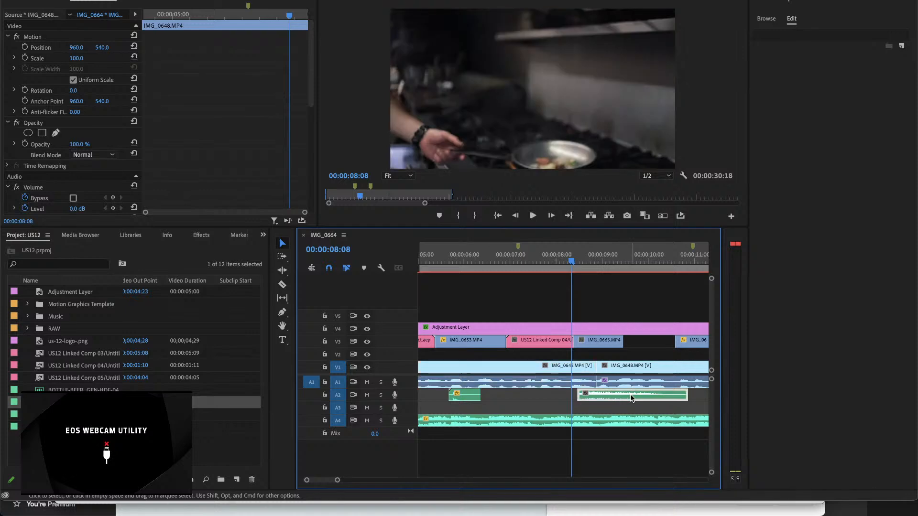
drag(630, 399, 596, 399)
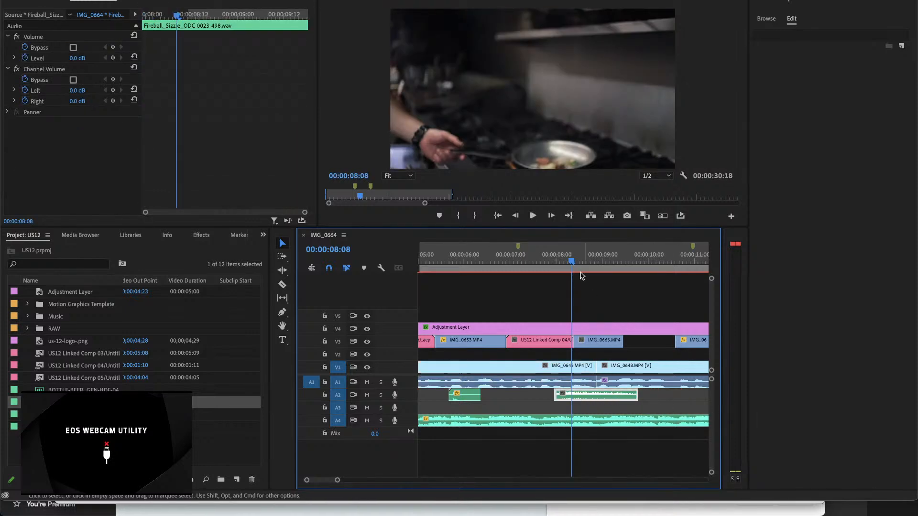
click(557, 261)
key(space)
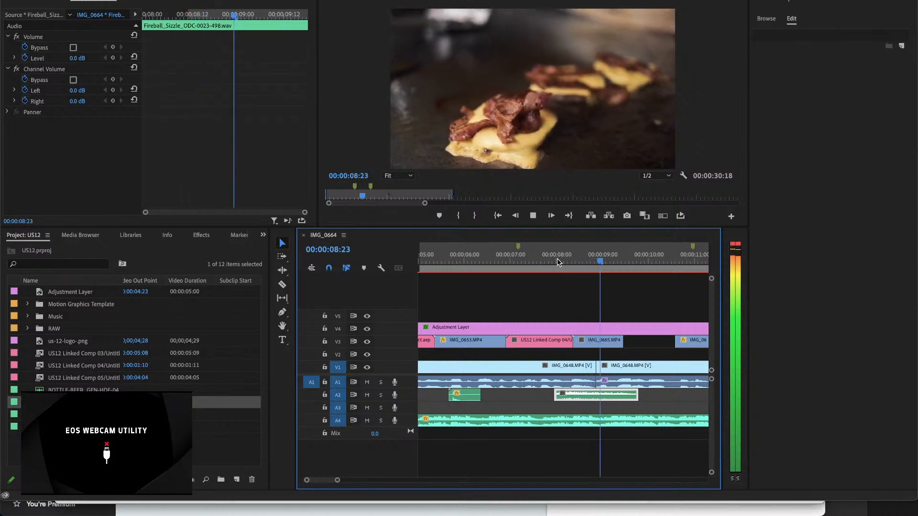
click(557, 260)
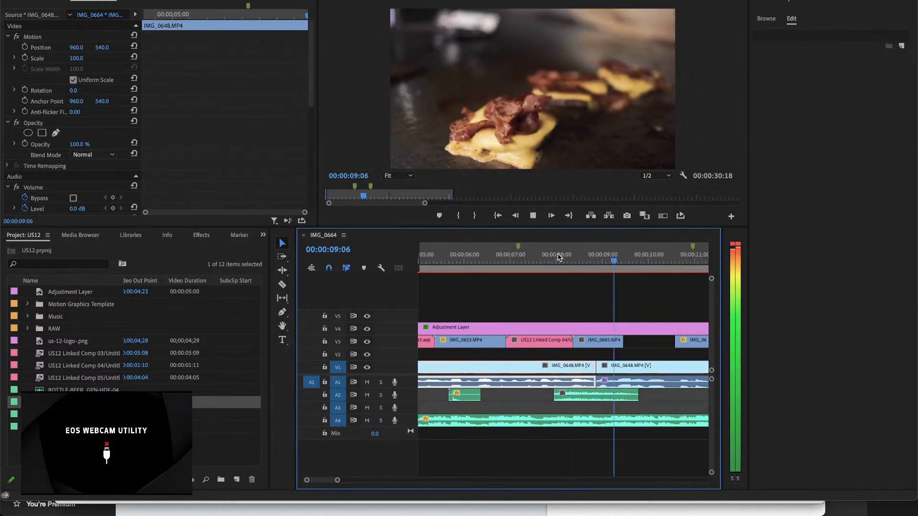
key(space)
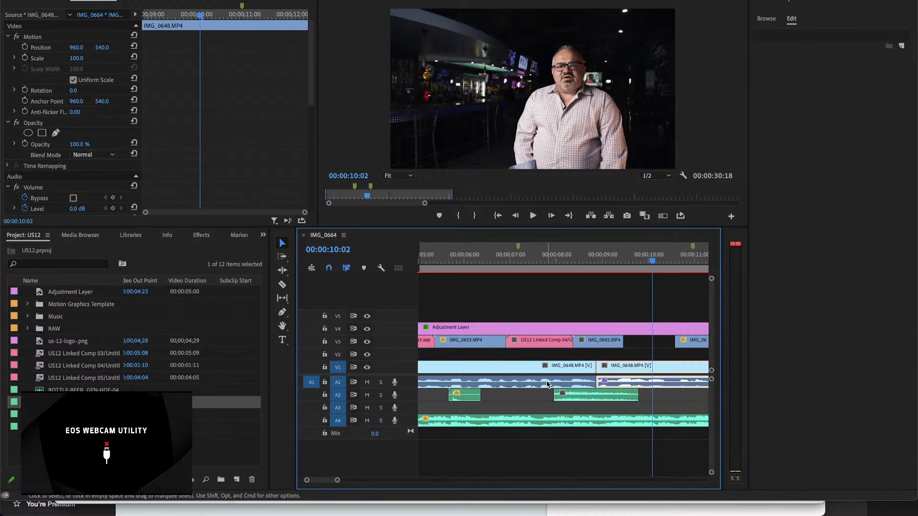
Step: Undo the recent Fireball_Sizzle moves and trims and the whoosh deletion, back to the whoosh on A2 above the sizzle on A3
key(super+z)
key(super+z)
key(super+z)
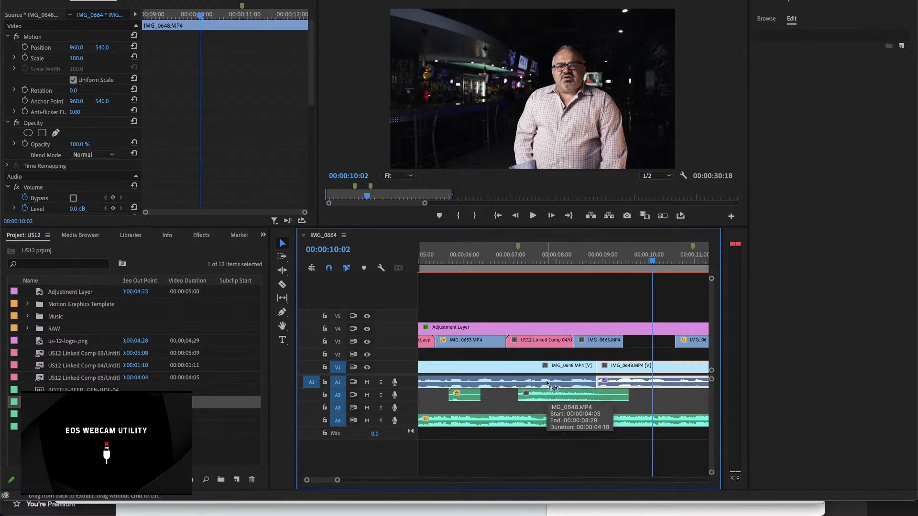
key(super+z)
key(super+z)
key(super+z)
key(super+z)
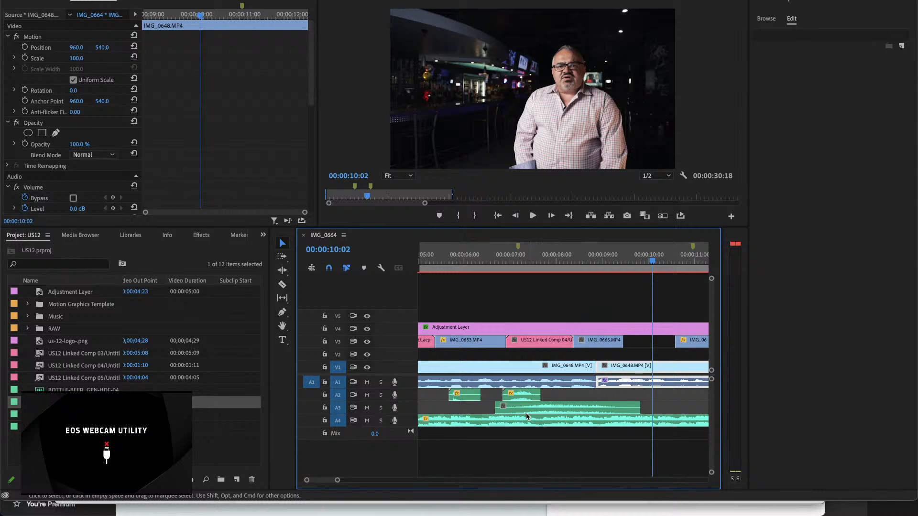
Step: Trim the Fireball_Sizzle burst's start to about 00:00:08:09, move it to A2 behind the whoosh, and play it
drag(498, 407, 590, 396)
drag(549, 261, 497, 260)
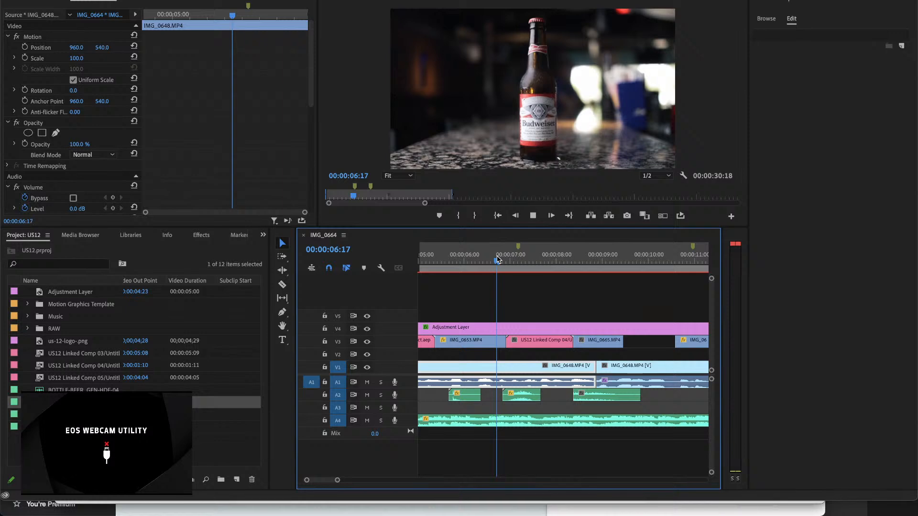
key(space)
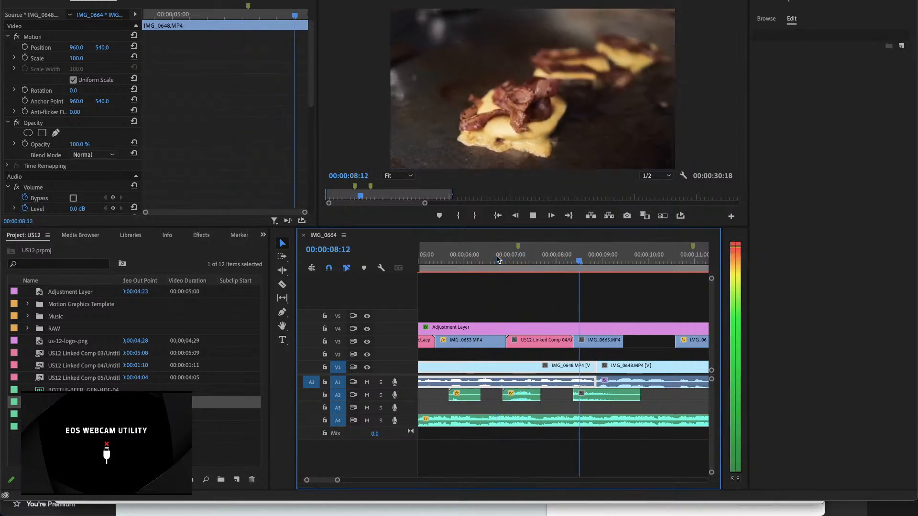
key(space)
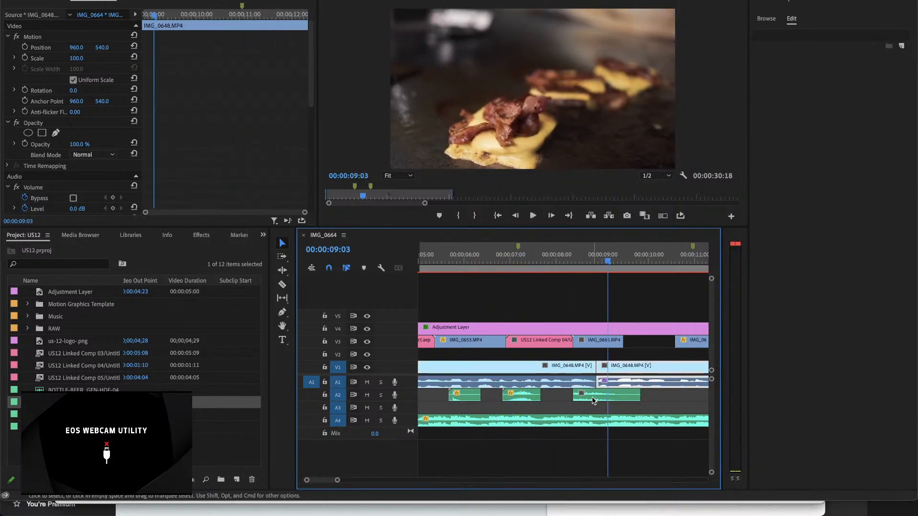
Step: Move the Fireball_Sizzle burst to A3, extend its start back to about 00:00:07:09, and play it
drag(578, 393, 526, 408)
click(509, 259)
key(space)
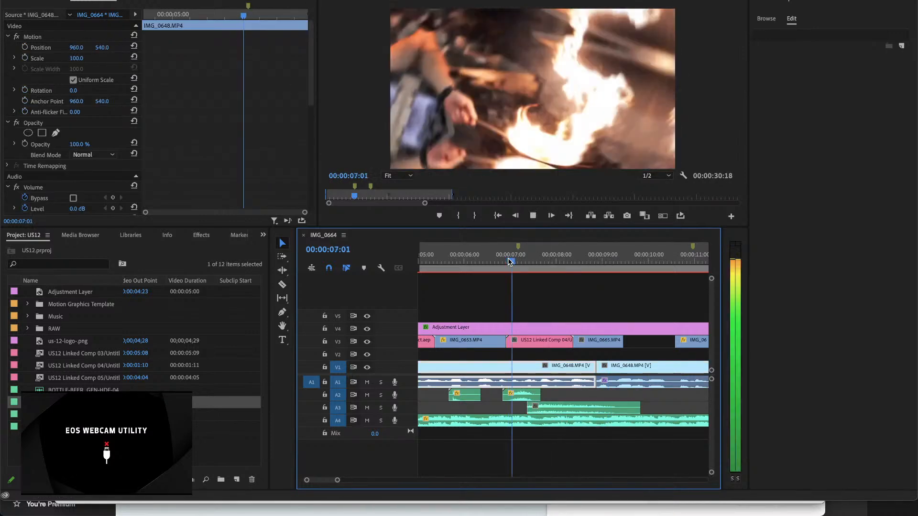
key(space)
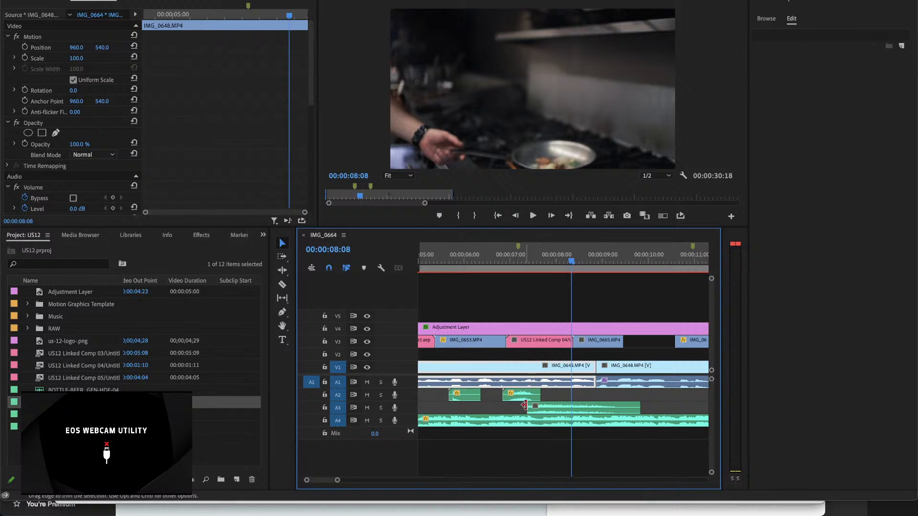
Step: Set the start of the Fireball_Sizzle burst on A3 to 00:00:06:20, flush with the whoosh on A2, play it, and save the project
drag(530, 405, 504, 397)
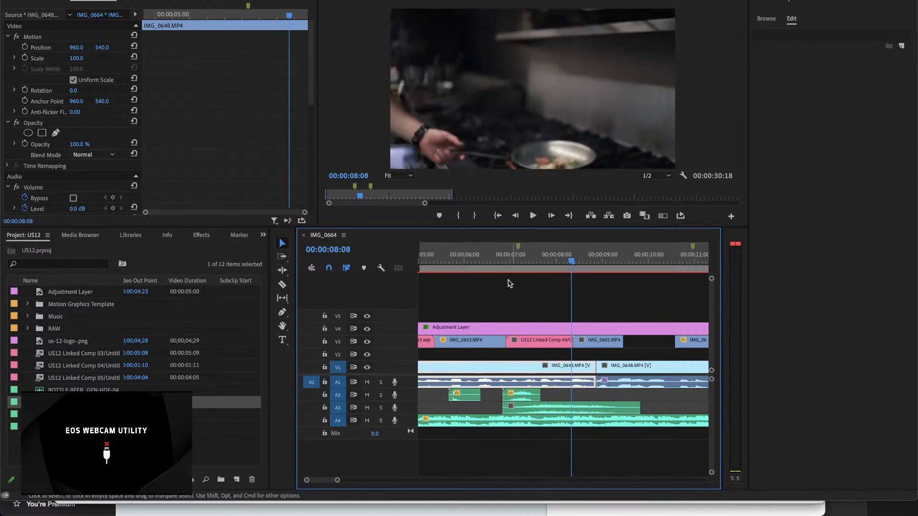
click(500, 259)
key(space)
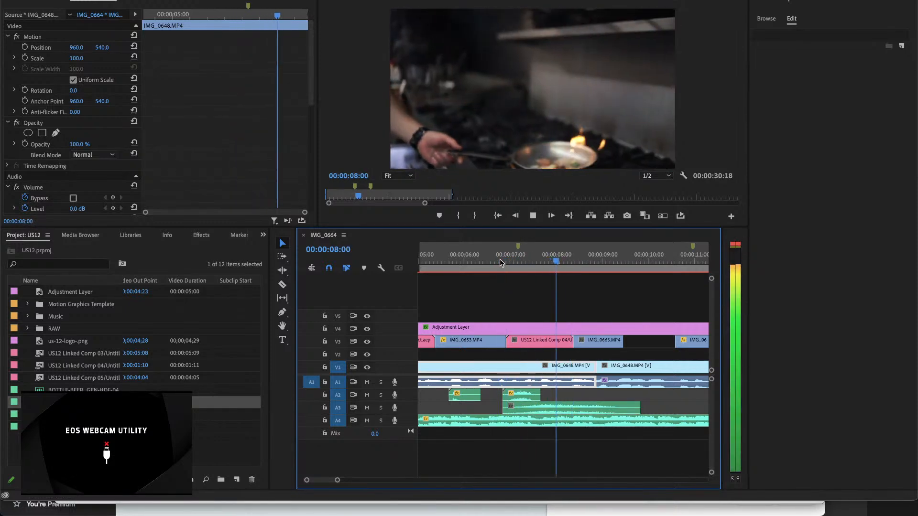
key(space)
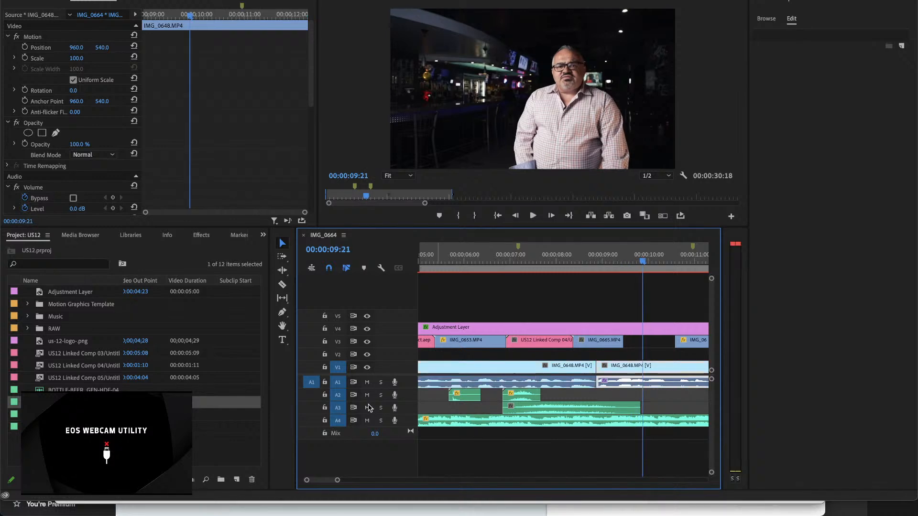
key(ctrl+s)
Step: Compare the volume settings of the Fireball_Sizzle burst on A3 and the Whoosh 11.wav clip above it
click(547, 411)
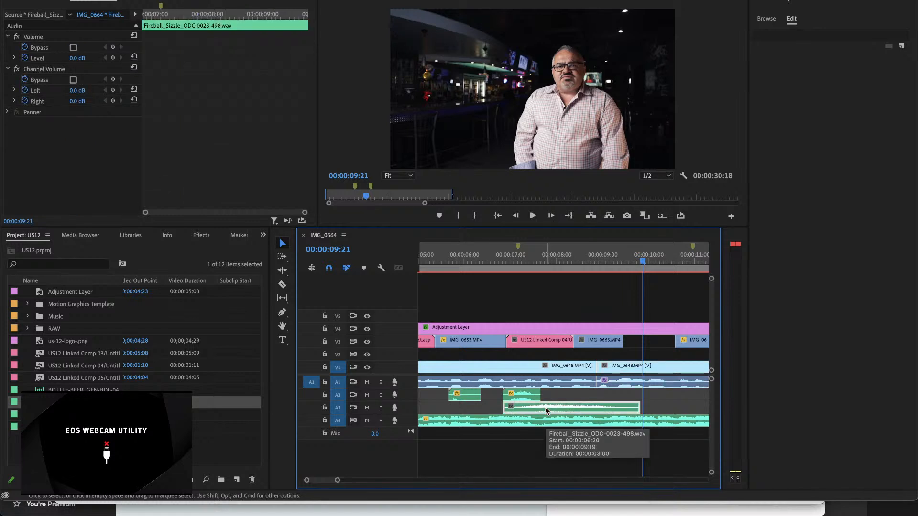
click(528, 397)
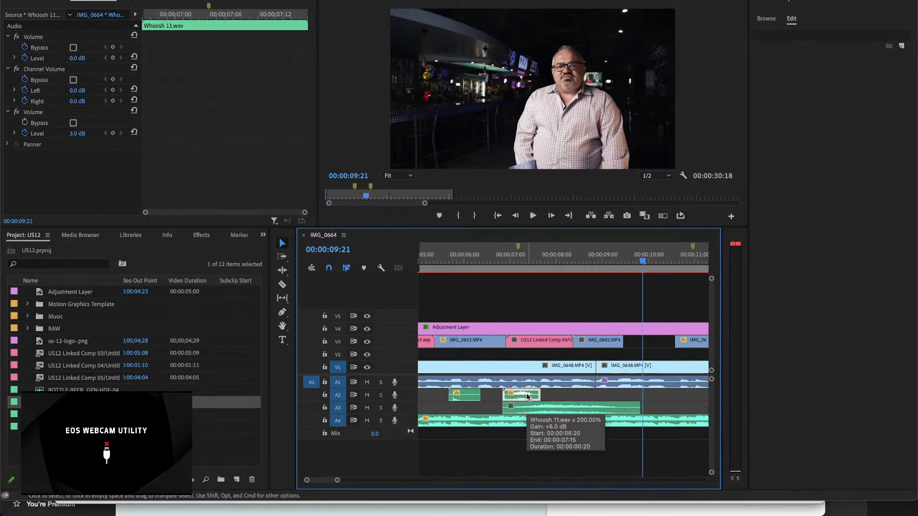
click(536, 407)
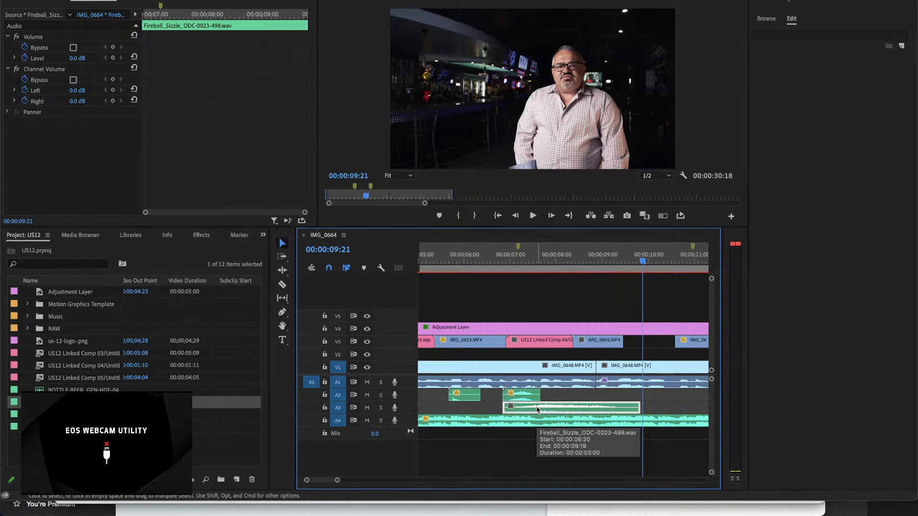
click(523, 393)
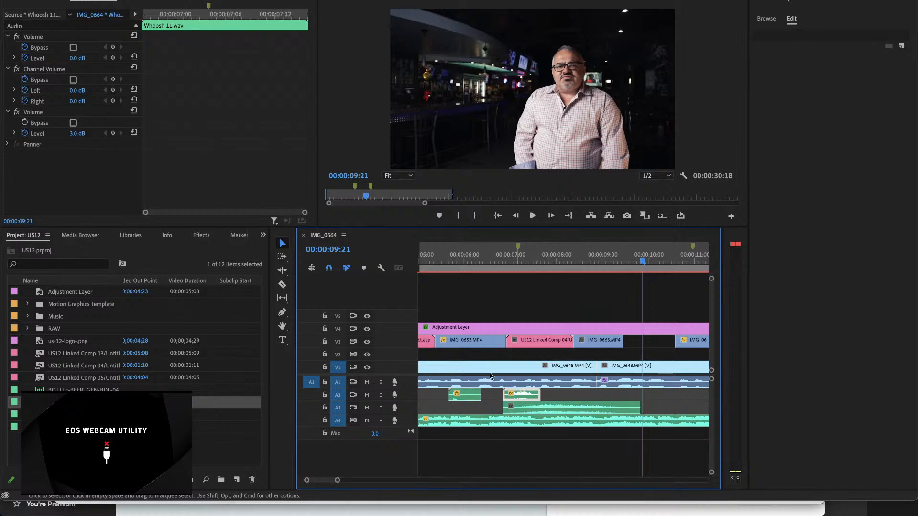
Step: Try to paste the Whoosh 11.wav clip's 3.0 dB Volume effect onto the Fireball_Sizzle burst on A3, undoing each paste
click(61, 135)
click(41, 114)
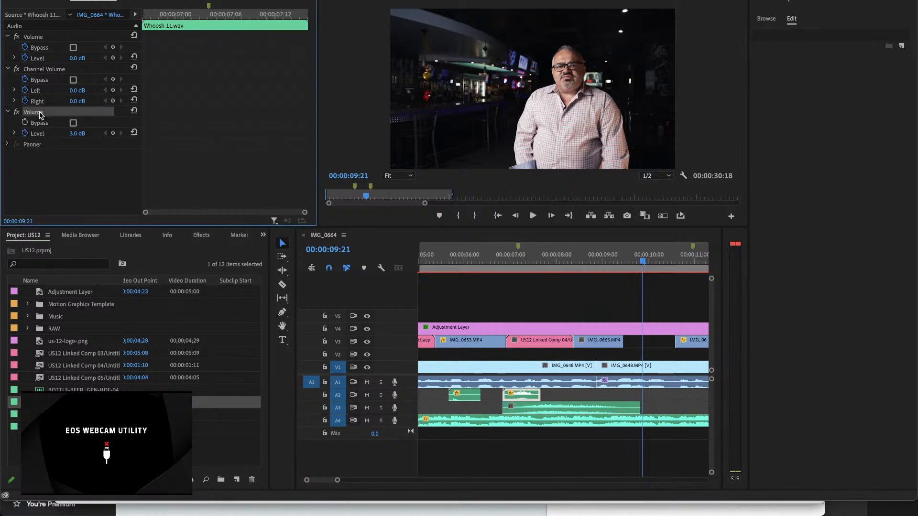
click(542, 410)
key(super+v)
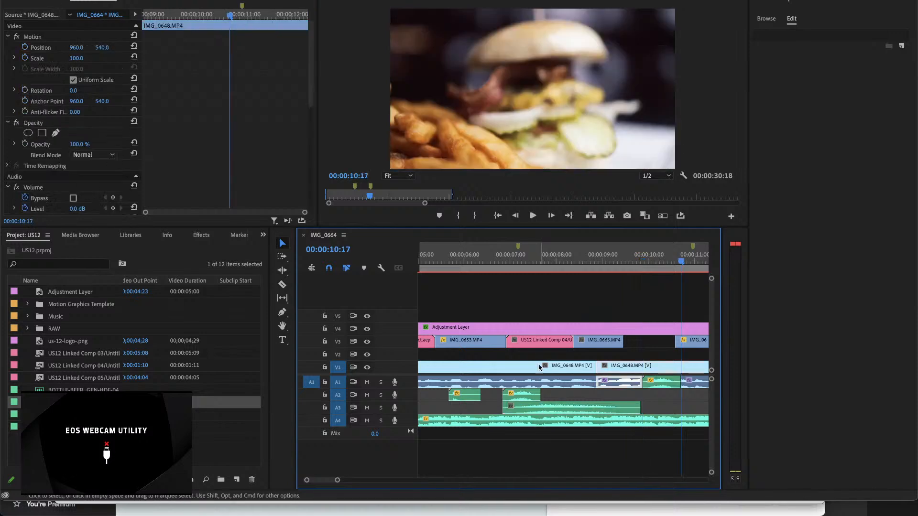
key(super+z)
click(556, 407)
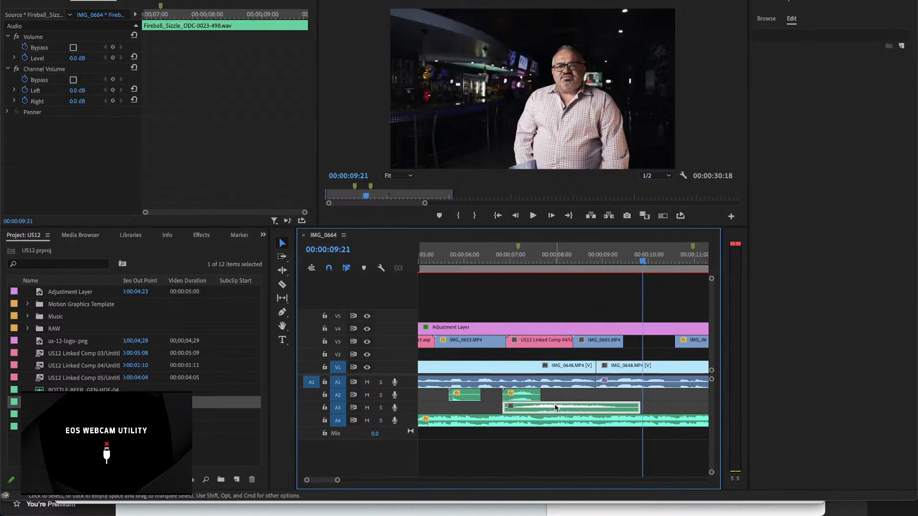
key(super+v)
key(super+z)
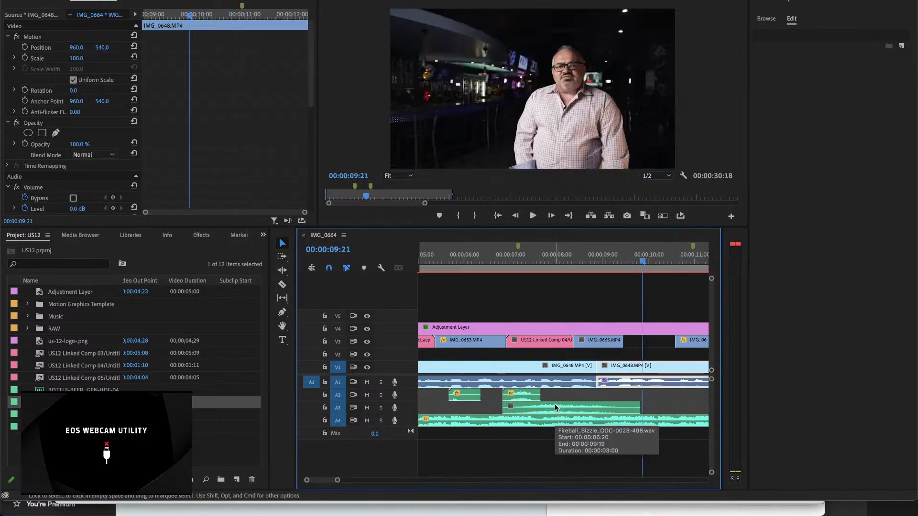
Step: Copy the whoosh clip's 3.0 dB Volume setting to the Fireball_Sizzle burst on A3 and play it from 00:00:06:20
click(521, 395)
click(31, 113)
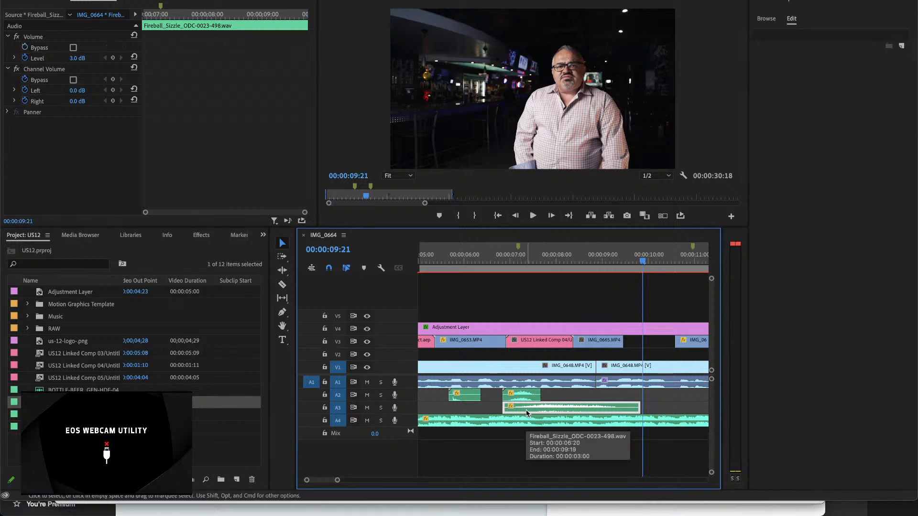
click(503, 263)
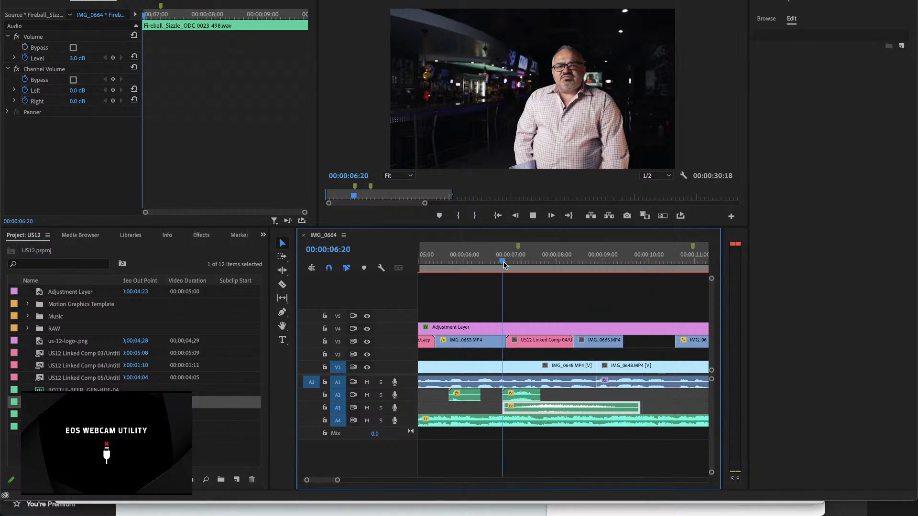
key(space)
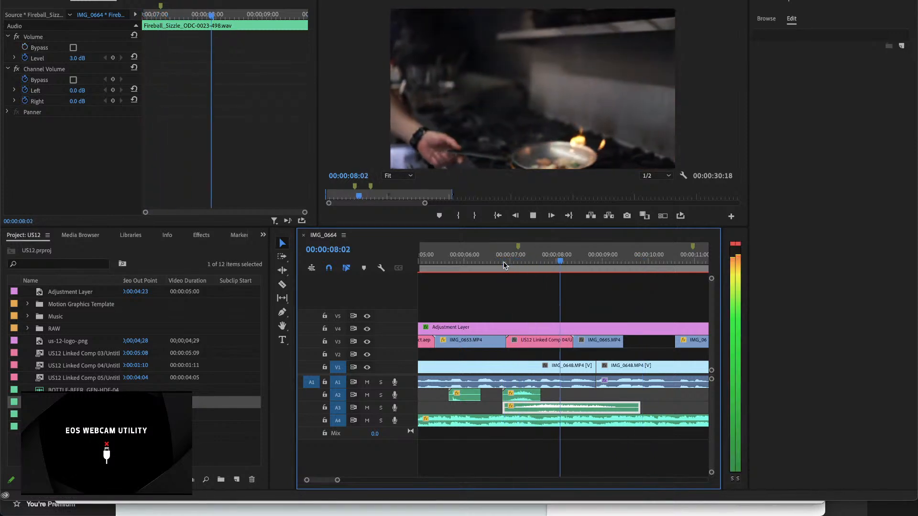
key(space)
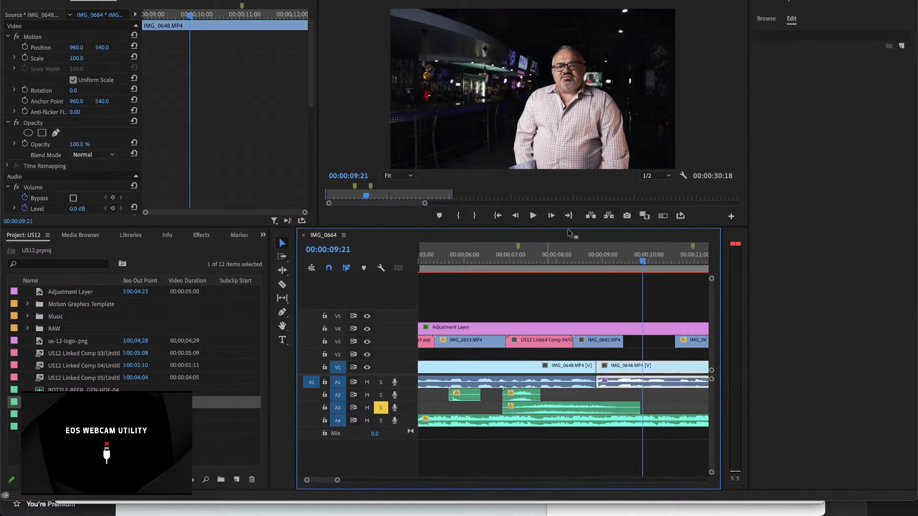
Step: Play the Fireball_Sizzle burst with A3 soloed and in the full mix, continuing to about 00:00:16:08
click(529, 260)
key(space)
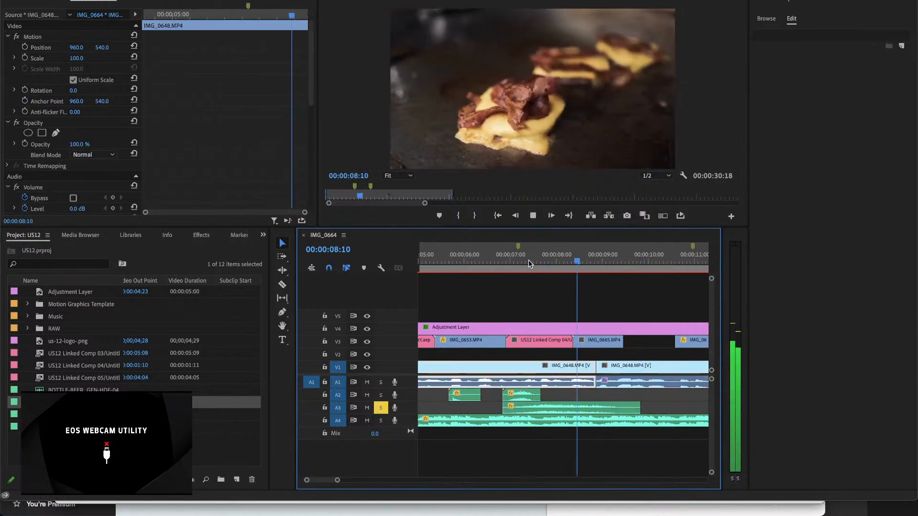
key(space)
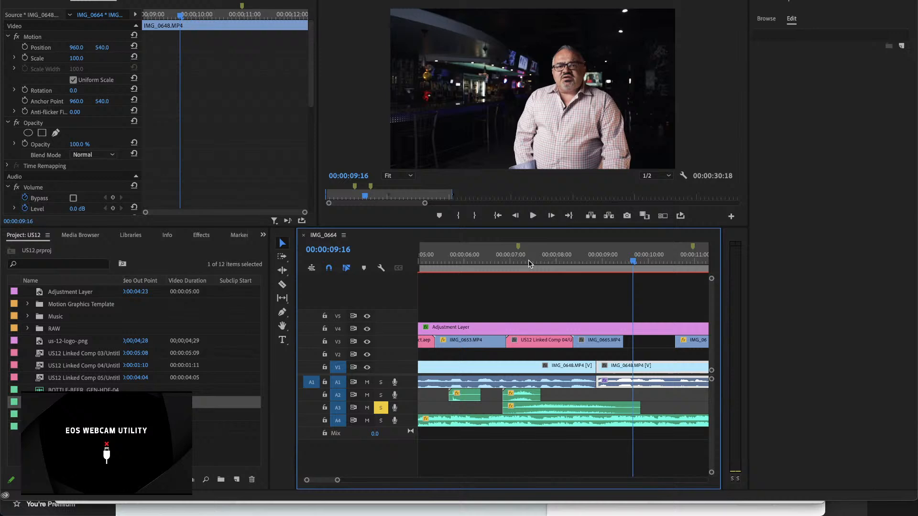
click(500, 260)
key(space)
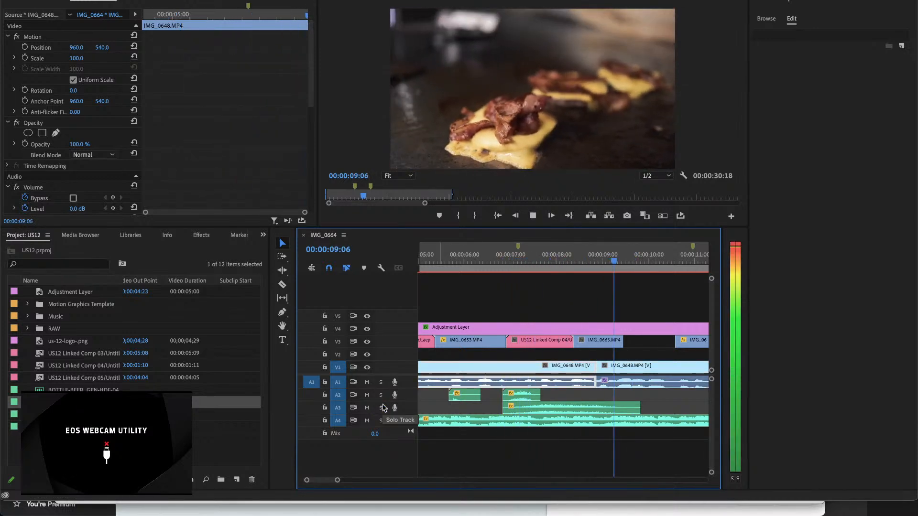
key(minus)
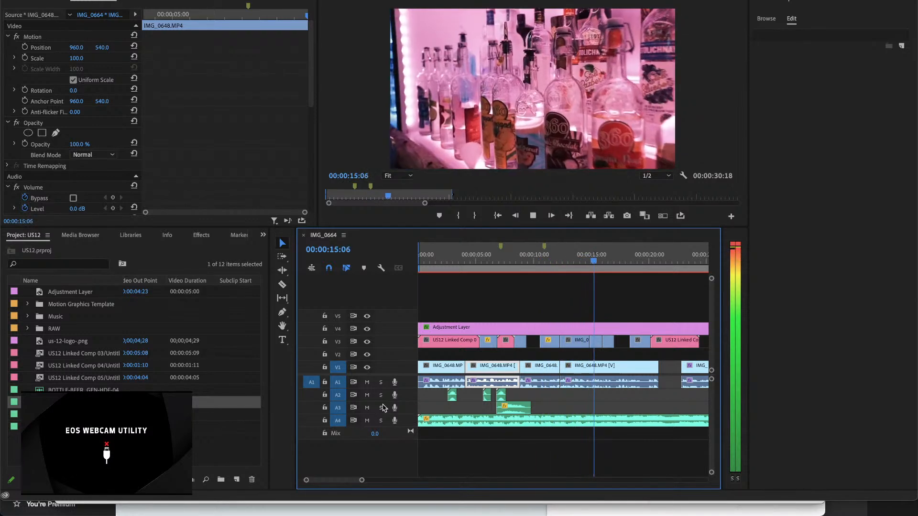
key(space)
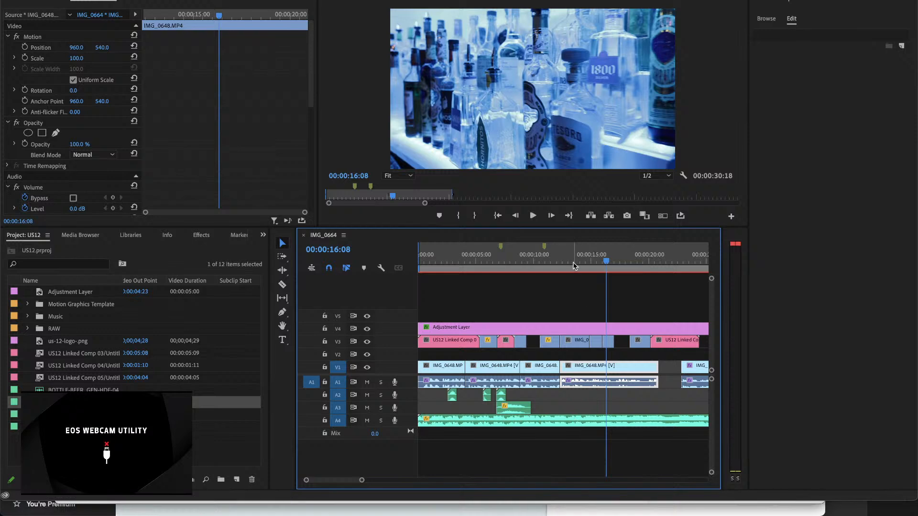
Step: Play the Bud Light bottle shot from about 00:00:12:00 and replay it from 00:00:13:03 to check its camera movement
drag(574, 264, 556, 254)
key(space)
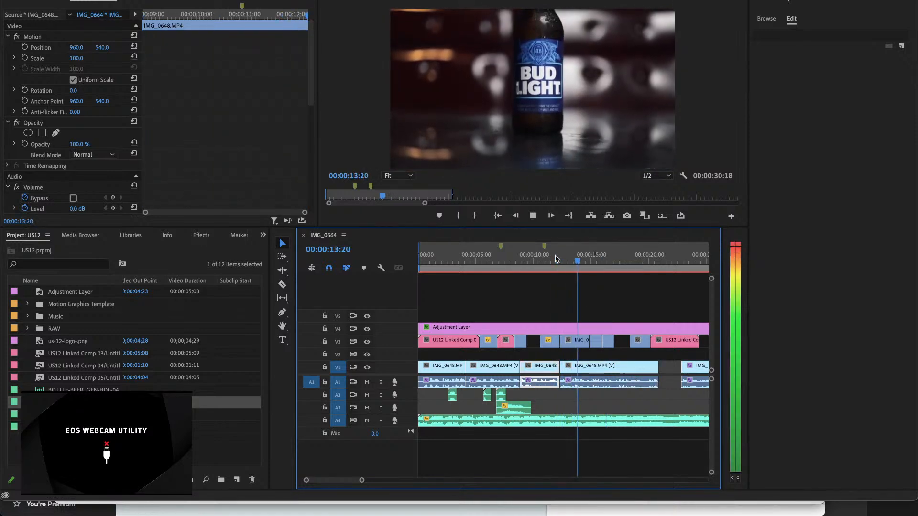
key(space)
key(equal)
key(equal)
click(471, 254)
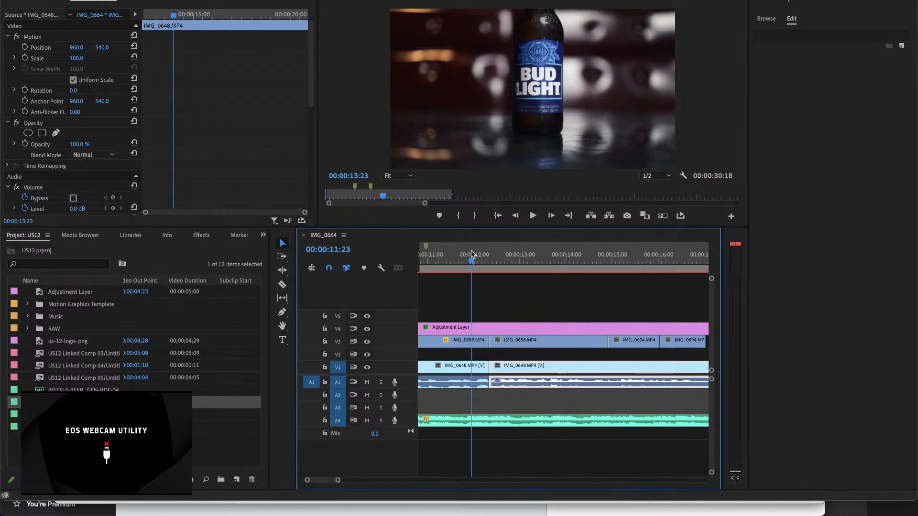
drag(471, 254, 527, 256)
key(space)
key(space)
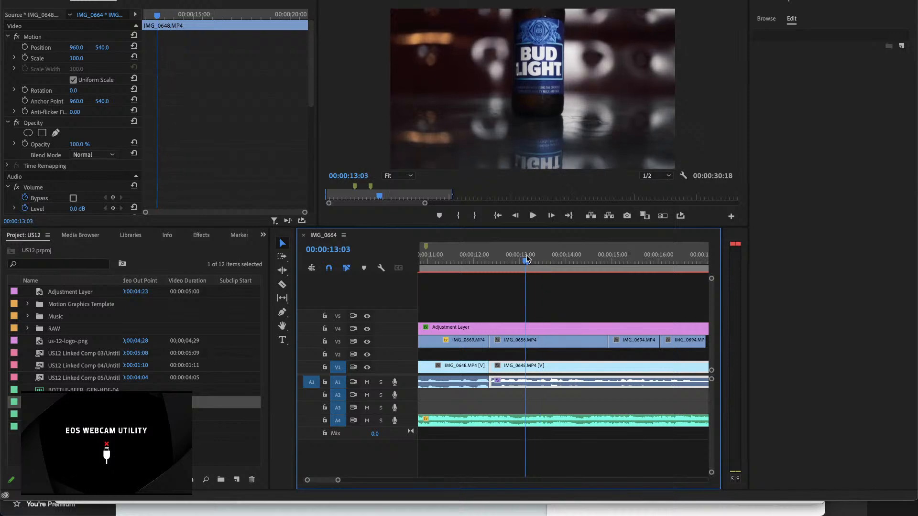
key(space)
key(space)
Step: Step frame by frame through the Bud Light bottle shot between 00:00:13:07 and 00:00:13:14
key(Left)
key(Left)
key(Left)
key(Left)
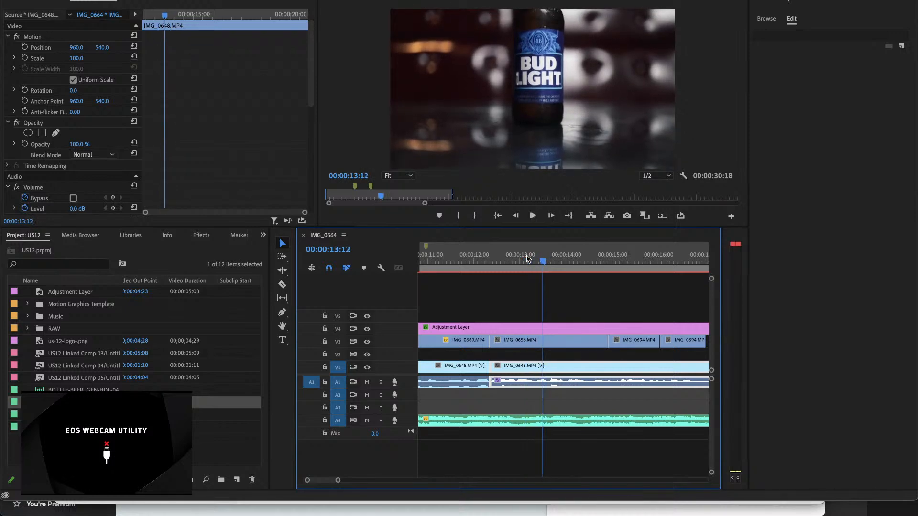
key(Left)
key(Left)
key(Left)
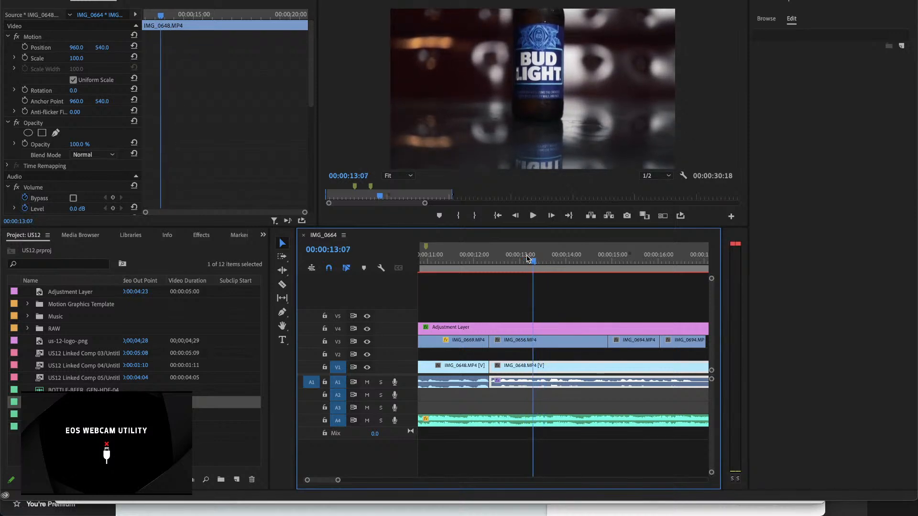
key(Right)
key(Right)
key(Right)
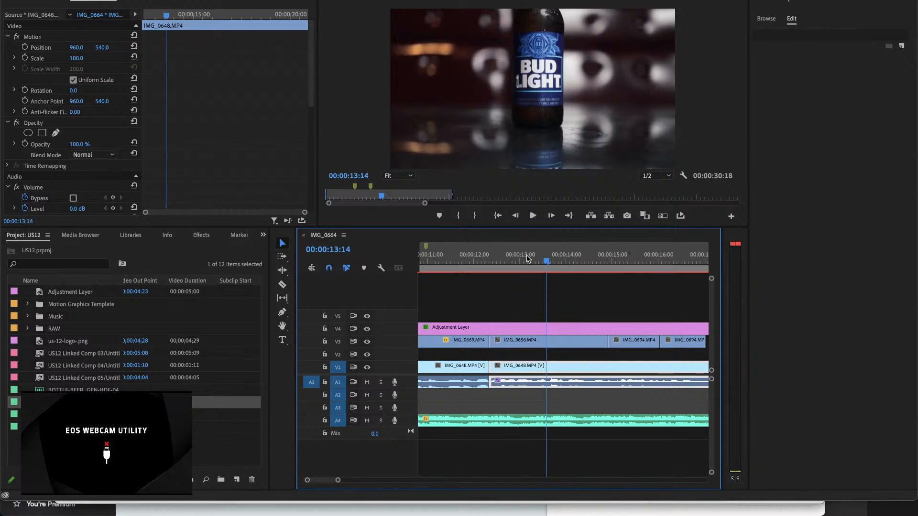
Step: Play the lead-in to the Bud Light bottle shot from about 00:00:11:12
key(minus)
key(minus)
key(minus)
key(minus)
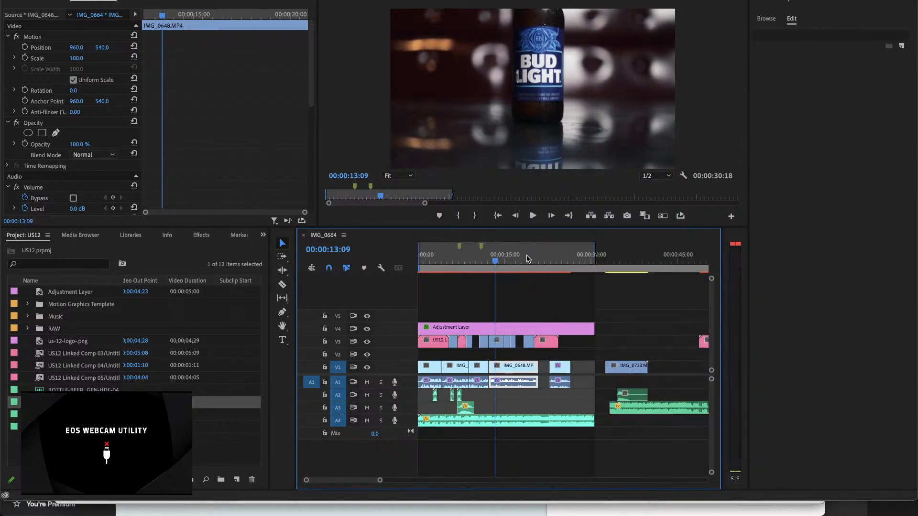
click(484, 261)
key(space)
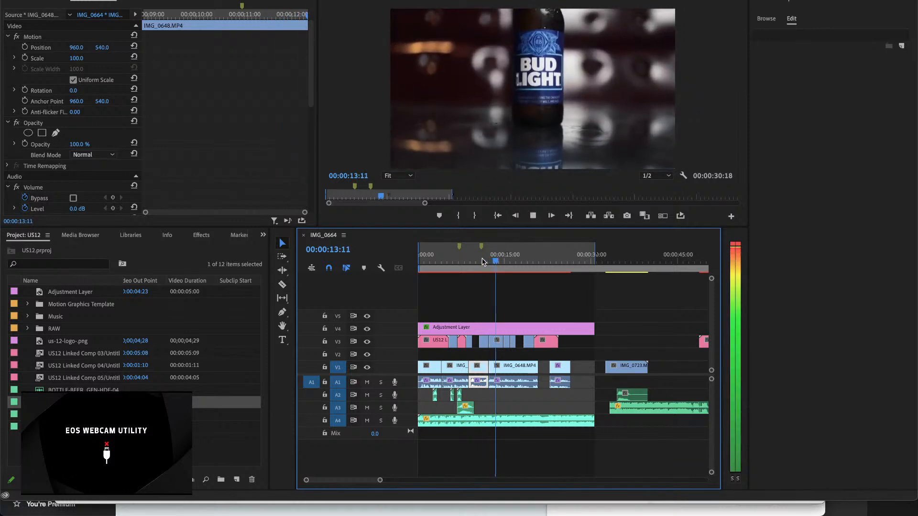
key(space)
Step: Trim the start of the IMG_0656.MP4 clip on V3 to about 00:00:12:20 and play the cut from 00:00:12:11
key(equal)
key(equal)
key(equal)
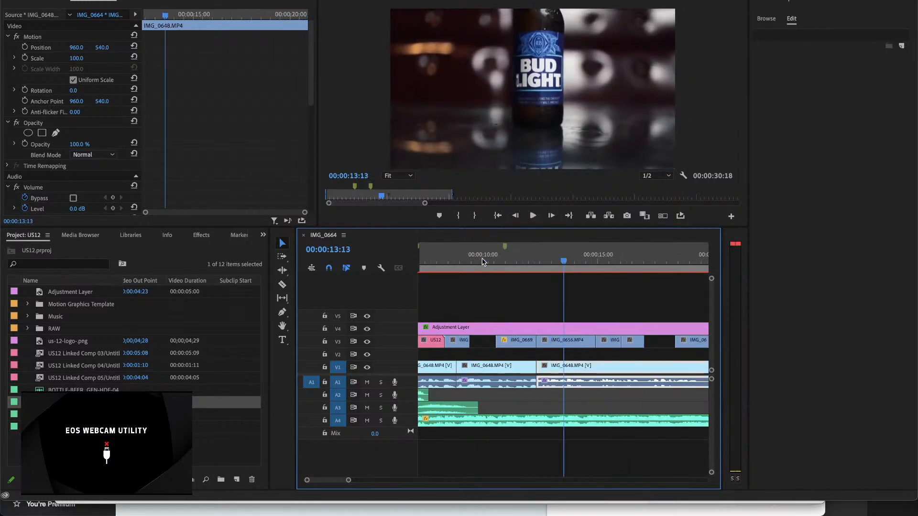
click(539, 365)
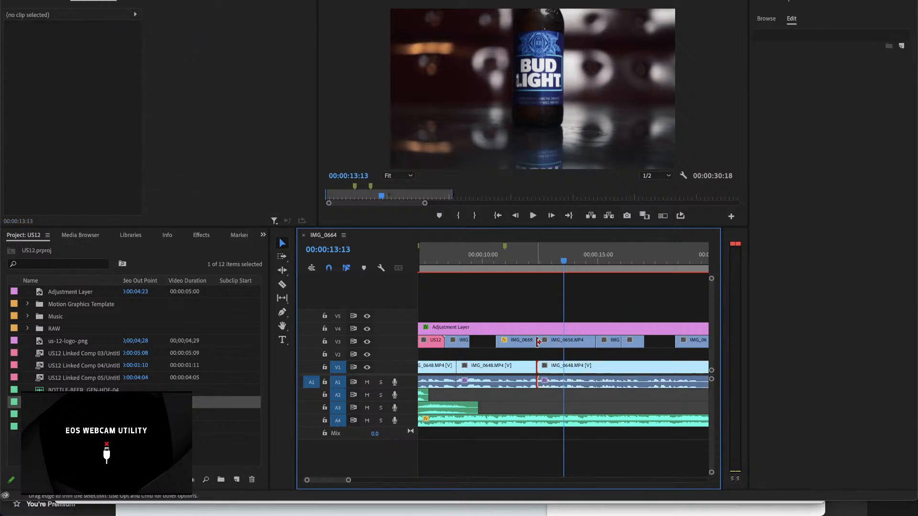
drag(539, 341, 548, 341)
click(540, 253)
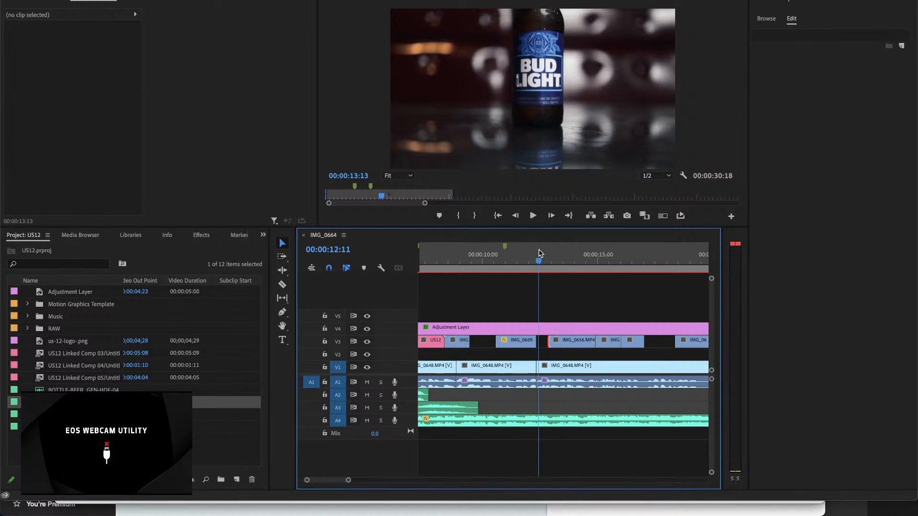
key(space)
Step: Check the bottle's movement frame by frame and trim the start of IMG_0656.MP4 on V3 to 00:00:13:09
key(space)
key(equal)
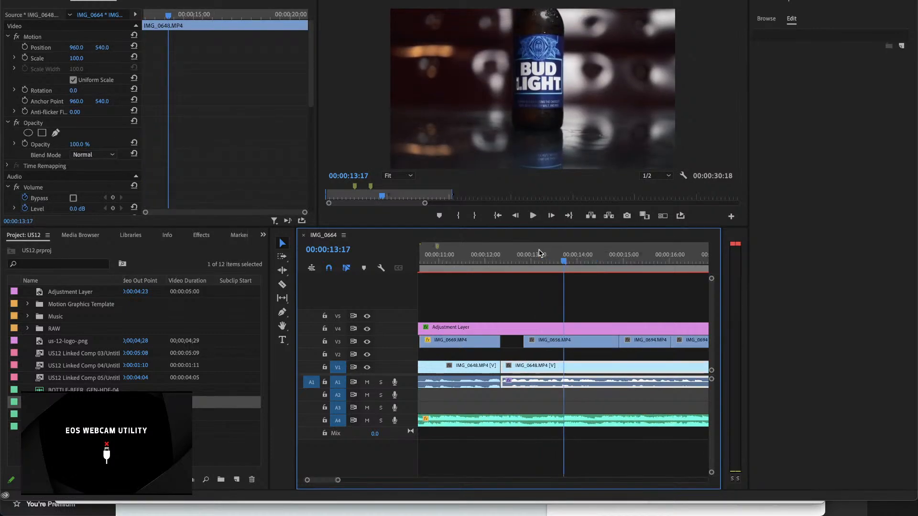
drag(531, 256, 540, 260)
key(space)
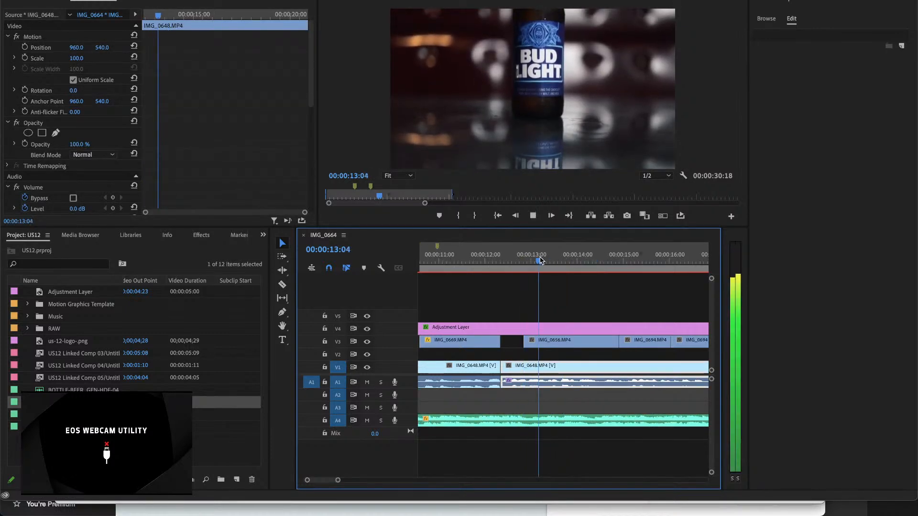
key(space)
key(Left)
key(Left)
key(Left)
key(Left)
key(Left)
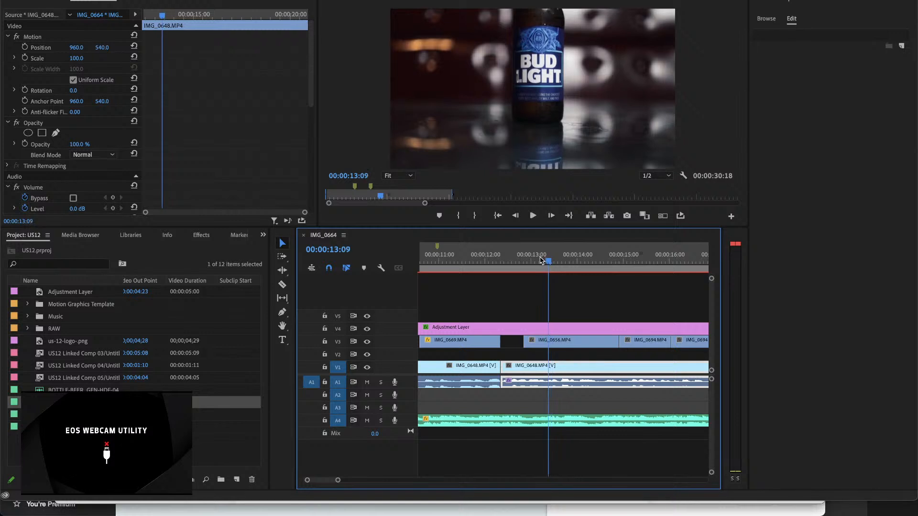
drag(526, 341, 544, 346)
Step: Extend the end of IMG_0669.MP4 to meet IMG_0656.MP4, play from about 00:00:12:00, and undo the extension
click(487, 260)
key(space)
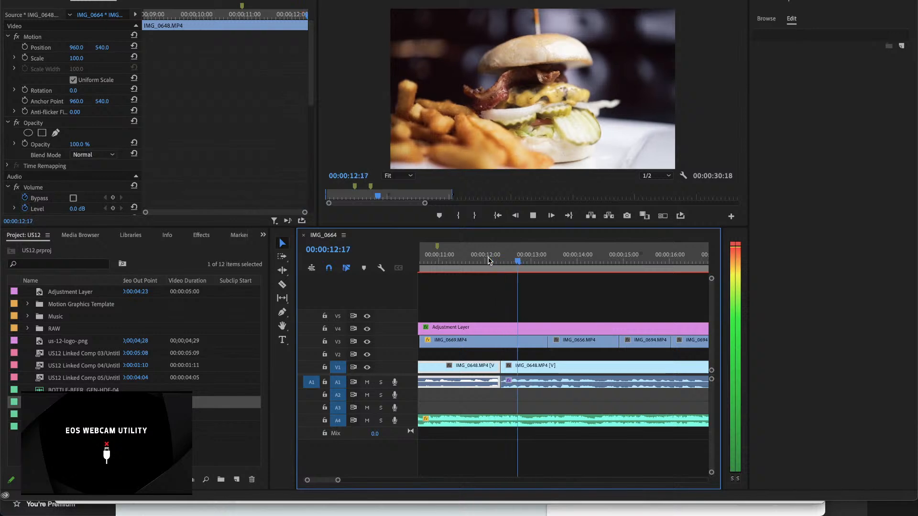
key(space)
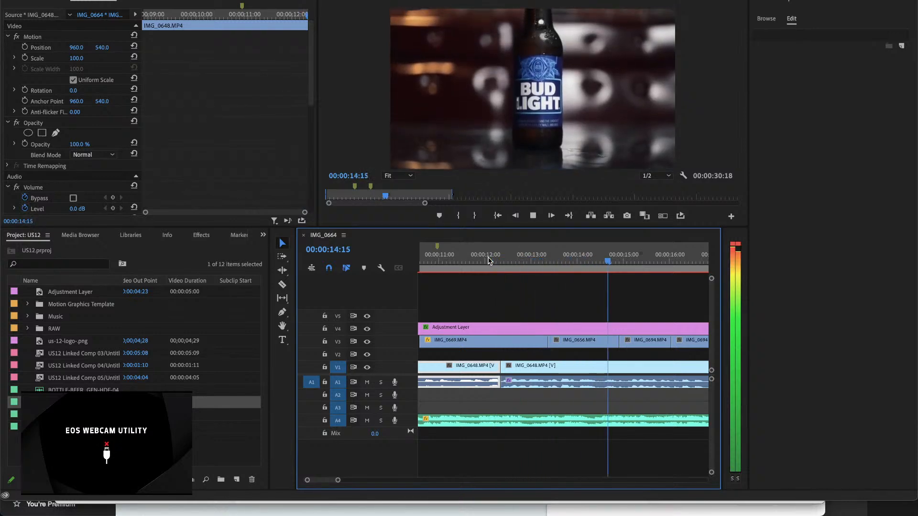
key(super+z)
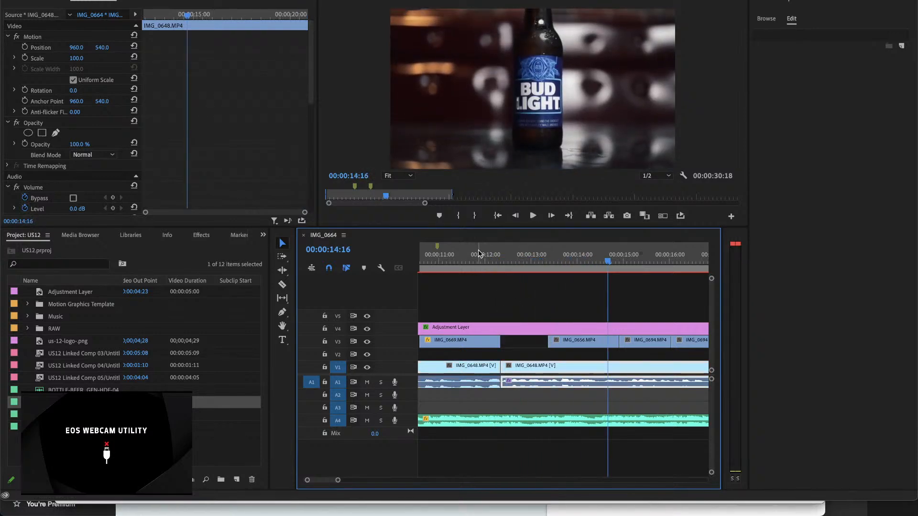
Step: Extend the start of IMG_0656.MP4 on V3 back to about 00:00:12:20 and play the cut from 00:00:12:12
drag(480, 255, 508, 258)
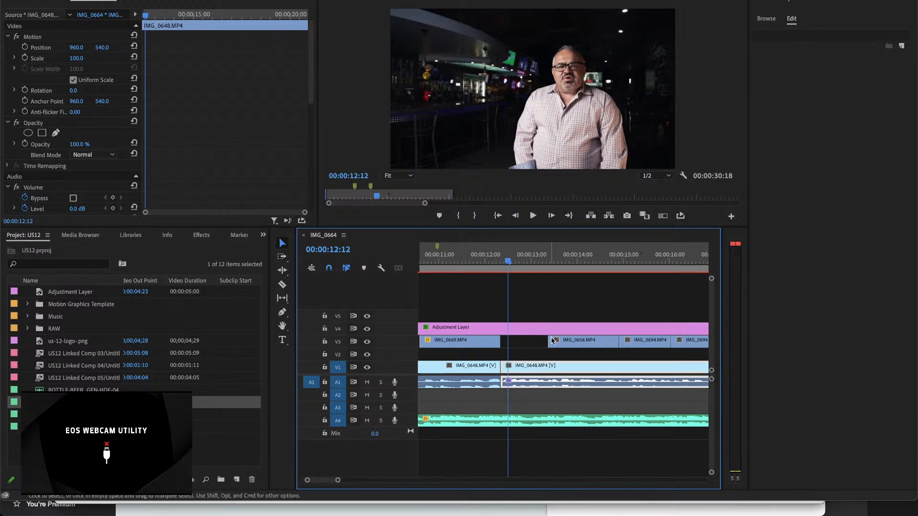
drag(549, 341, 525, 342)
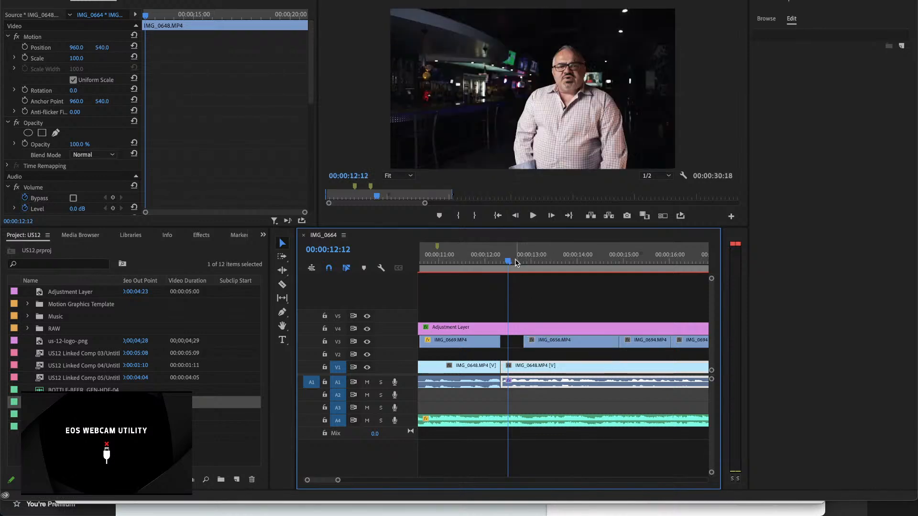
key(space)
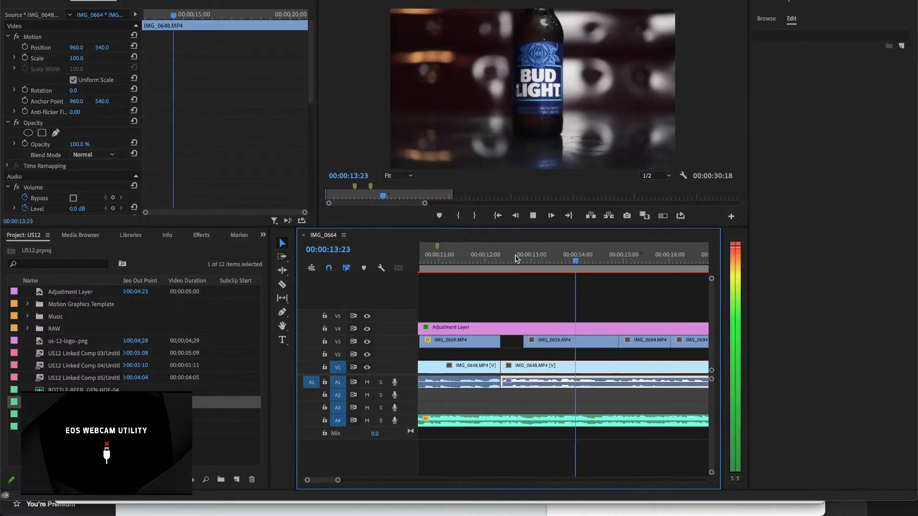
key(space)
Step: Extend the start of IMG_0656.MP4 on V3 back to about 00:00:12:16 and play from about 00:00:12:00
drag(529, 345, 516, 341)
click(485, 257)
key(space)
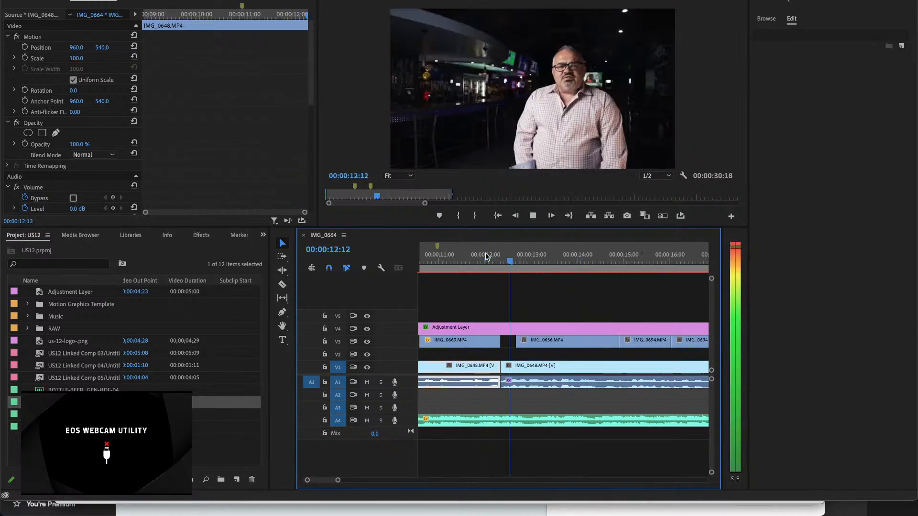
key(space)
Step: Trim the start of IMG_0656.MP4 on V3 by 12 frames to about 00:00:13:04 and play the cut from about 00:00:12:00
drag(519, 340, 539, 340)
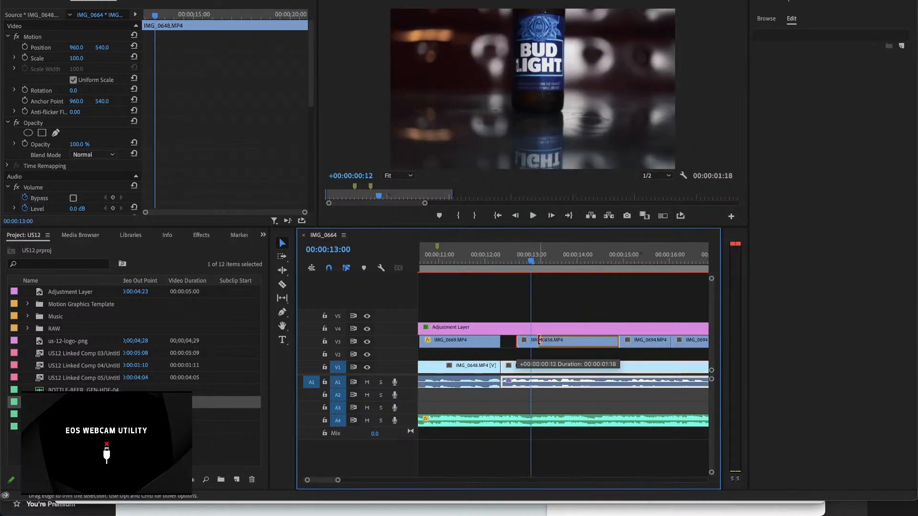
click(486, 257)
key(space)
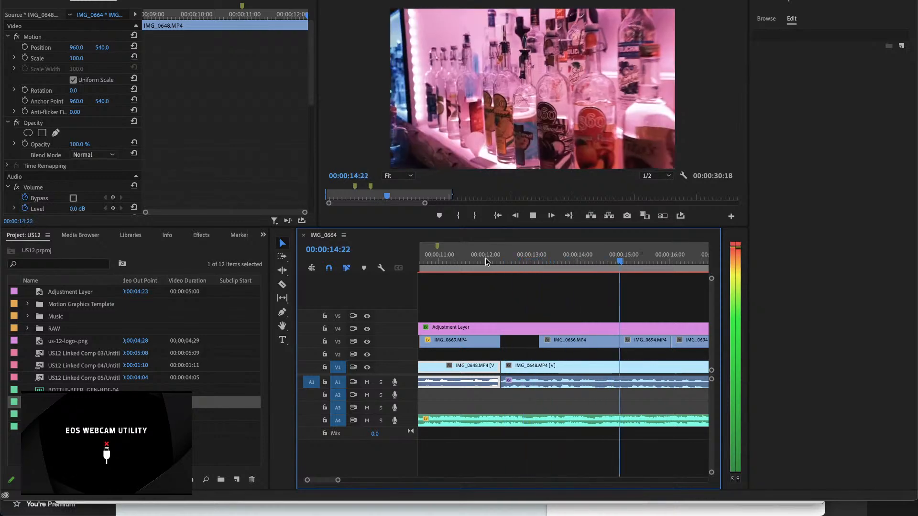
Step: Keyframe the scale of IMG_0656.MP4 on V3 at 110 at the start of the clip
key(space)
click(592, 340)
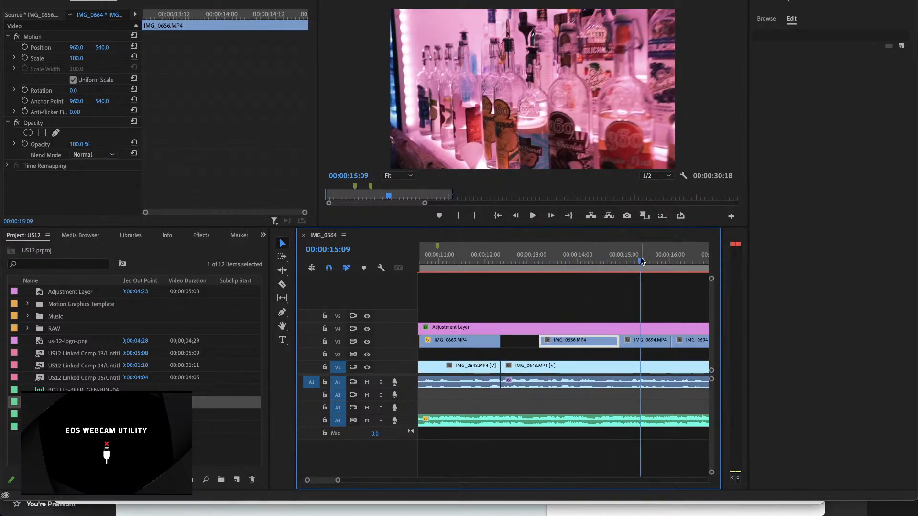
drag(641, 261, 564, 260)
click(572, 342)
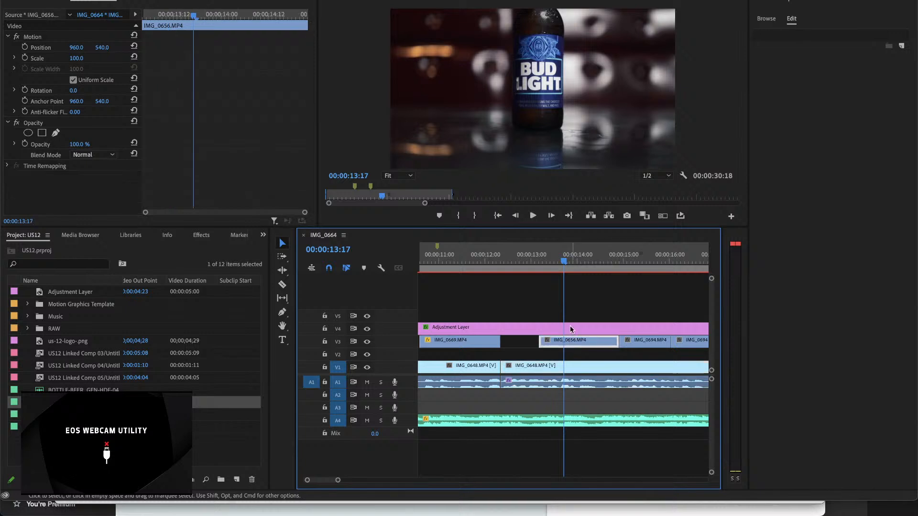
click(83, 57)
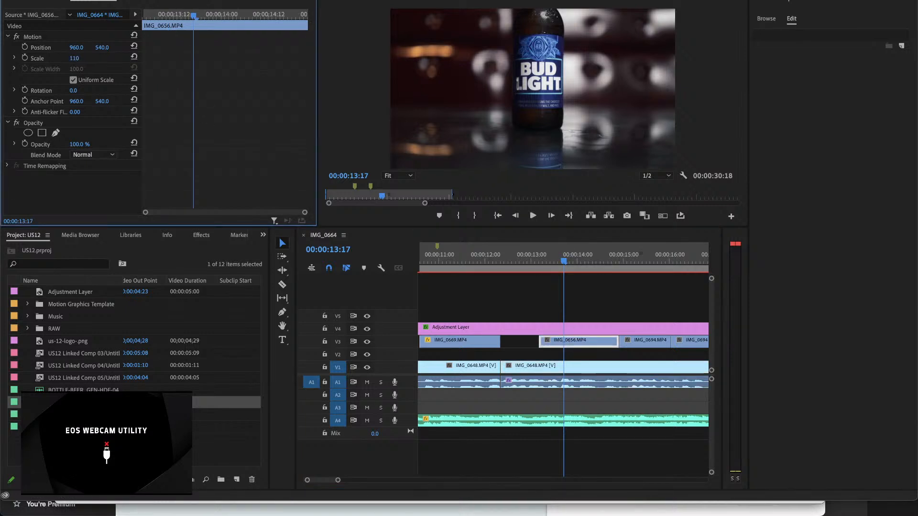
text(110)
key(Return)
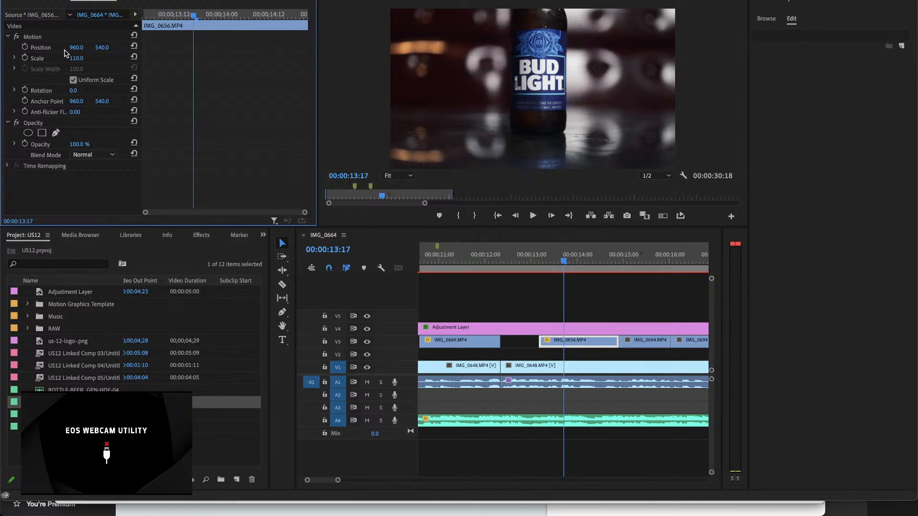
key(ctrl+z)
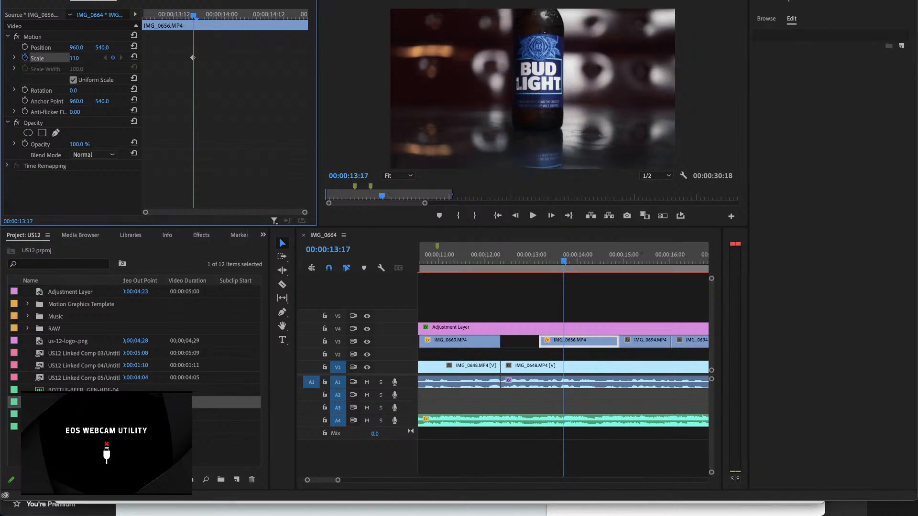
key(Return)
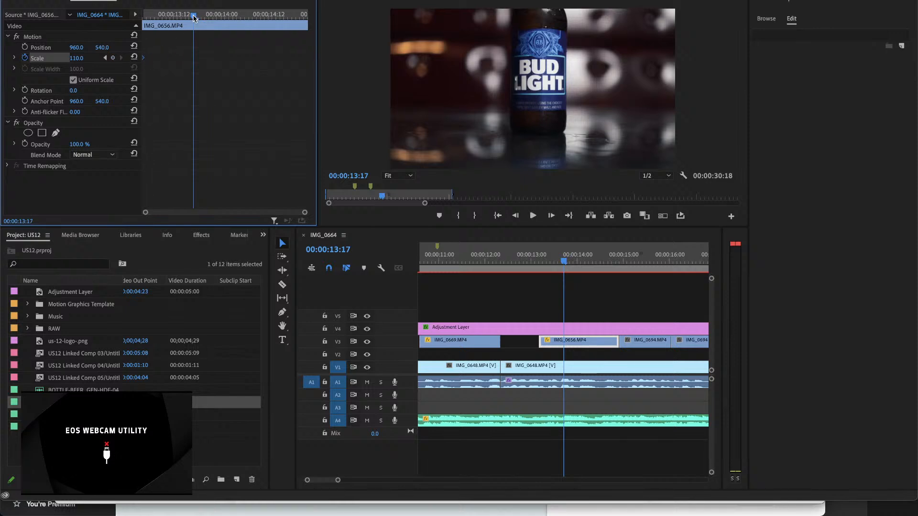
Step: Add a scale keyframe of 100 to IMG_0656.MP4 and move it near the clip's end at about 00:00:14:18
drag(193, 17, 302, 22)
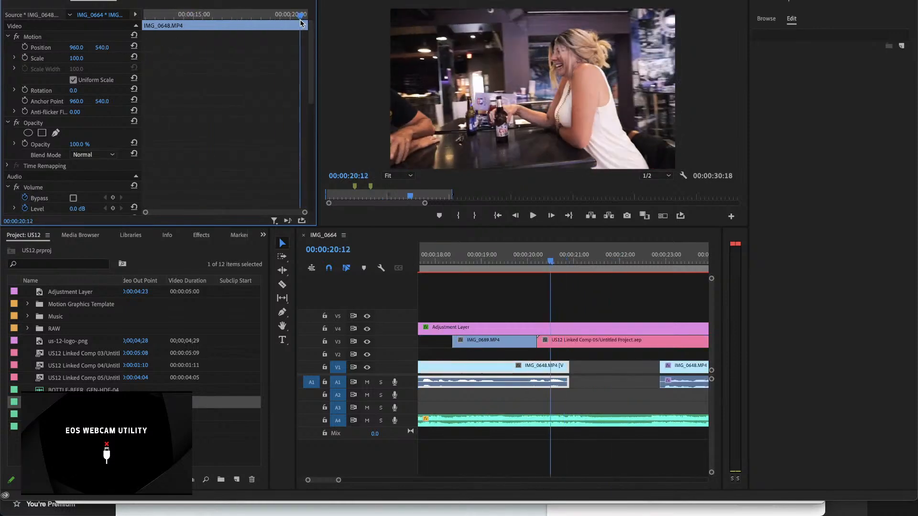
click(508, 342)
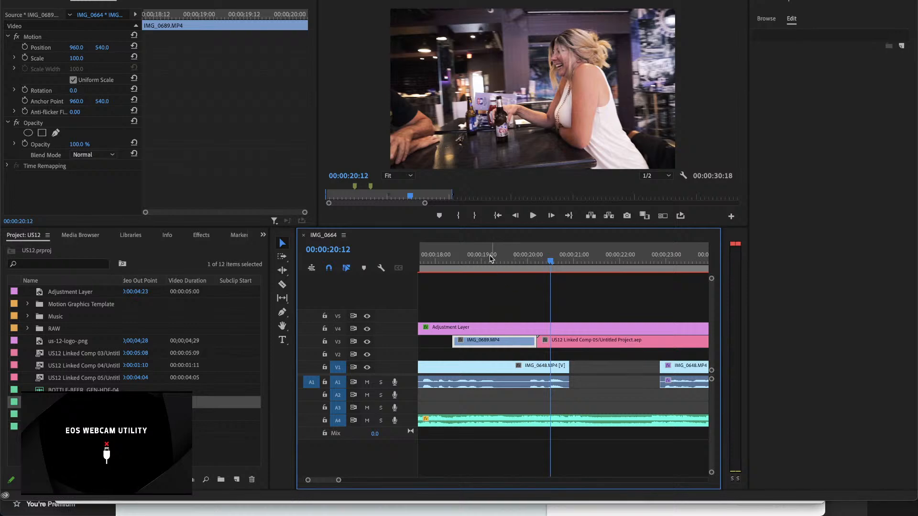
click(496, 261)
drag(498, 261, 502, 261)
scroll(502, 261, left, 5)
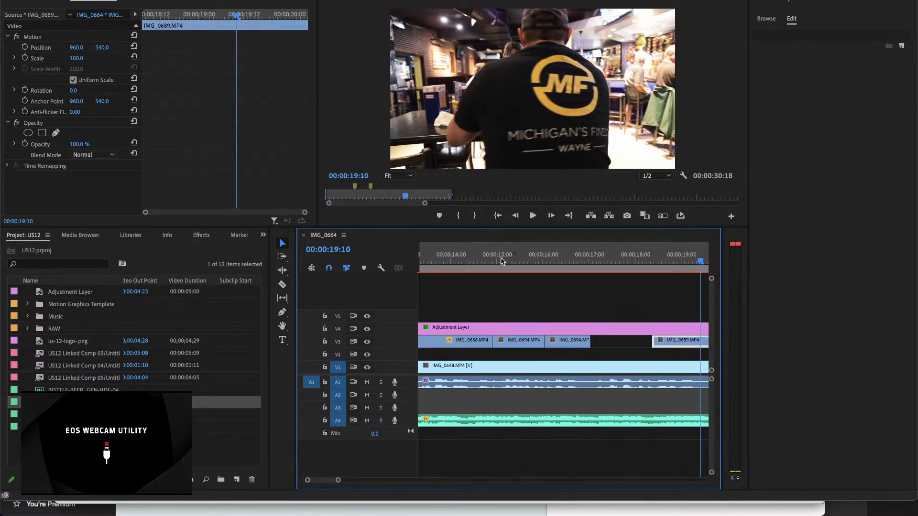
key(minus)
click(507, 258)
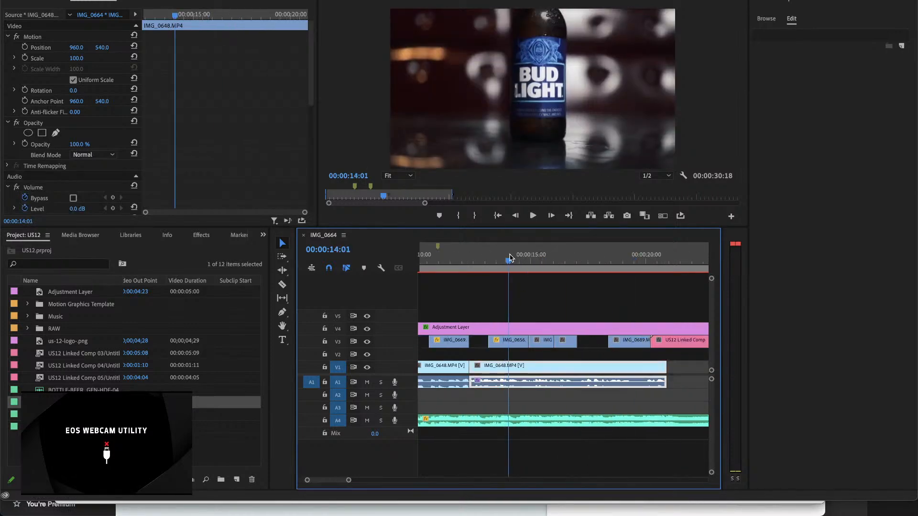
click(508, 340)
click(113, 59)
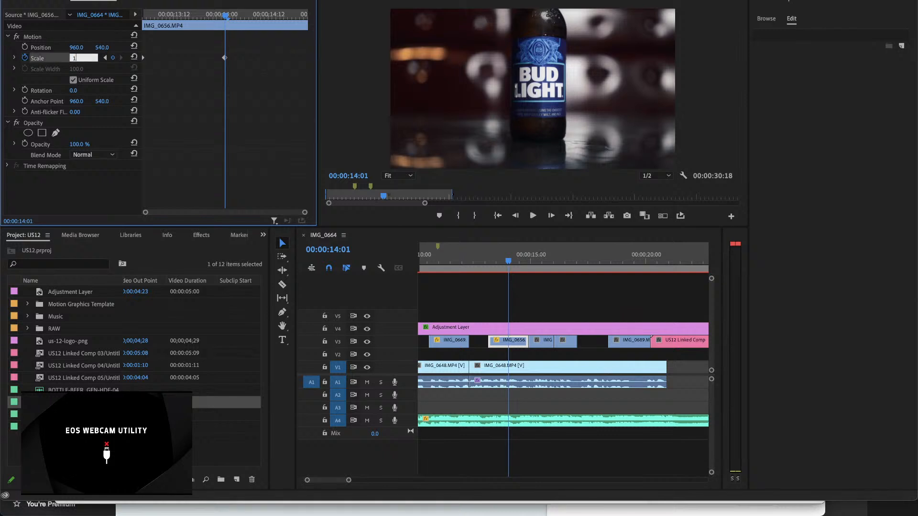
key(Return)
drag(225, 58, 293, 67)
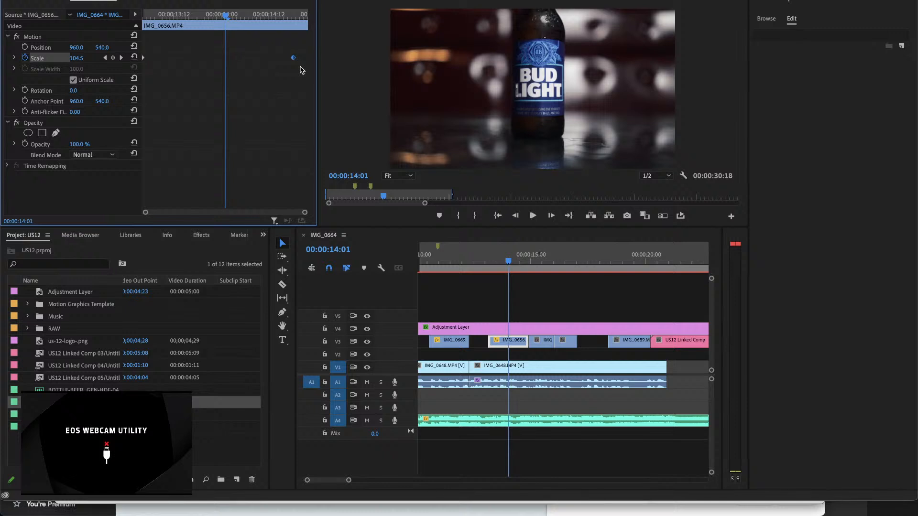
Step: Apply Ease In to the ending scale keyframe of IMG_0656.MP4 and play the zoom from the clip's start
right_click(293, 60)
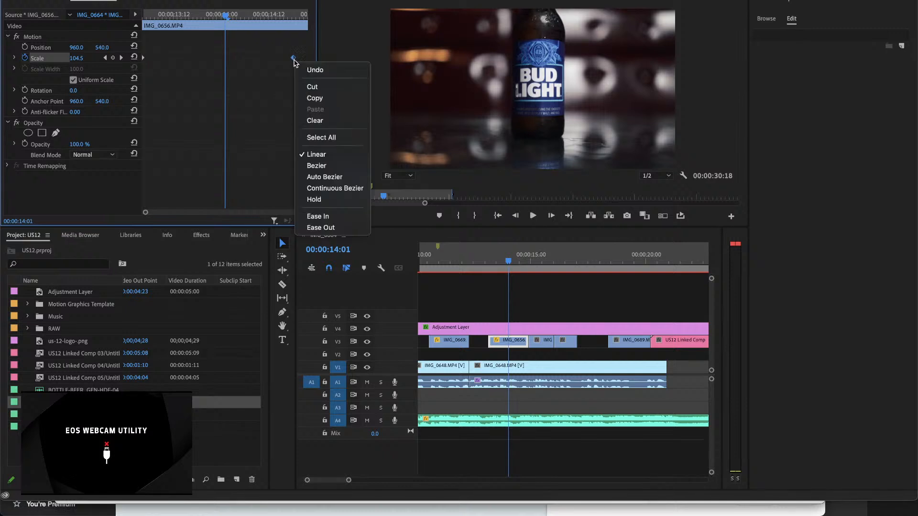
click(331, 219)
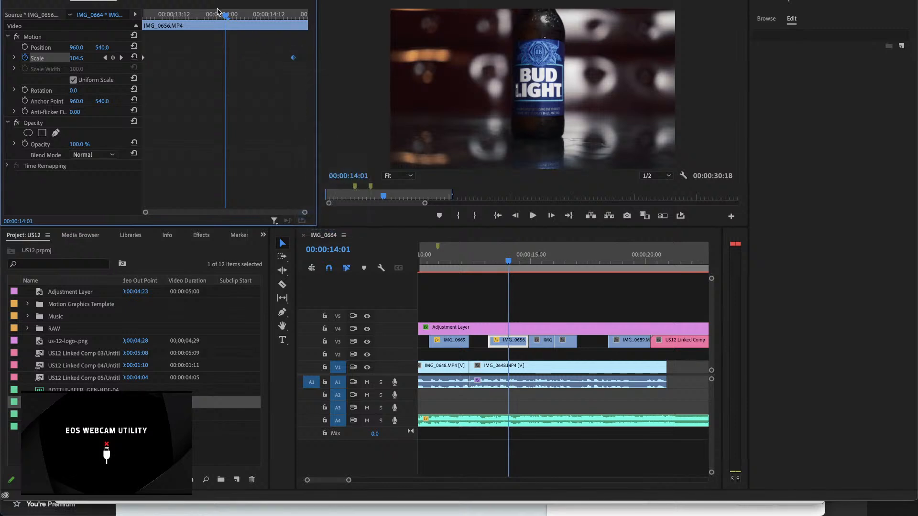
drag(226, 16, 132, 19)
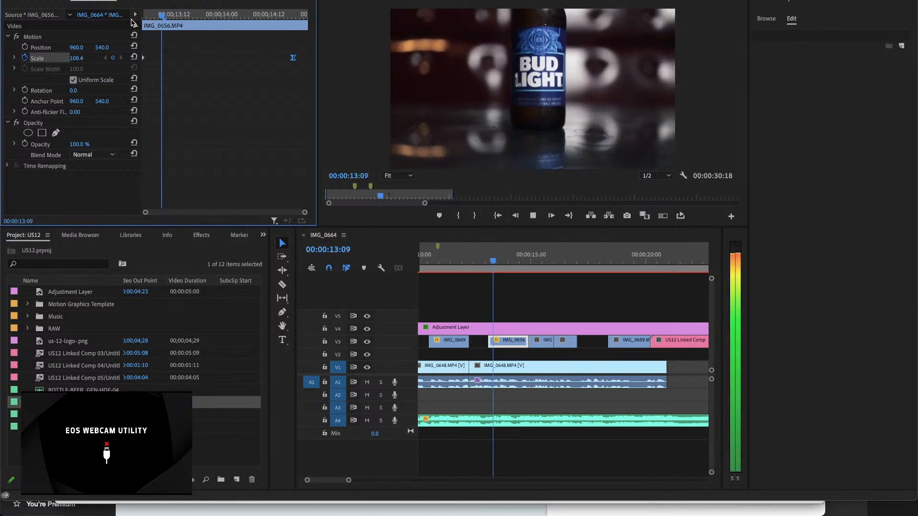
key(space)
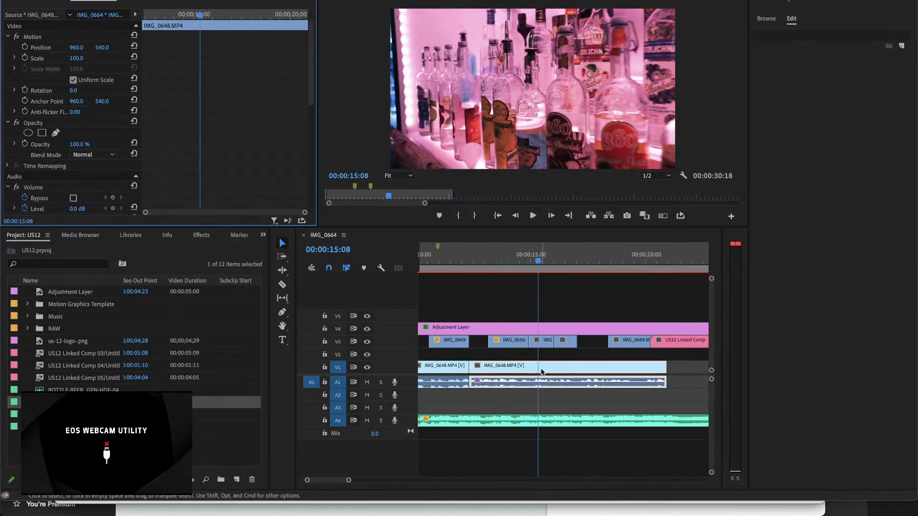
Step: Set the starting scale keyframe of IMG_0656.MP4 to 105 and play the sequence from 00:00:13:04 to about 00:00:28:05
click(531, 262)
click(516, 261)
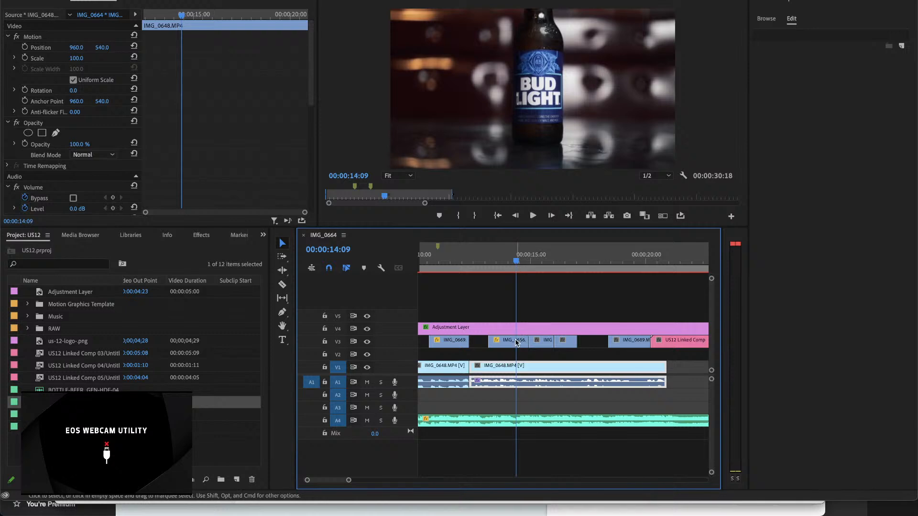
click(518, 341)
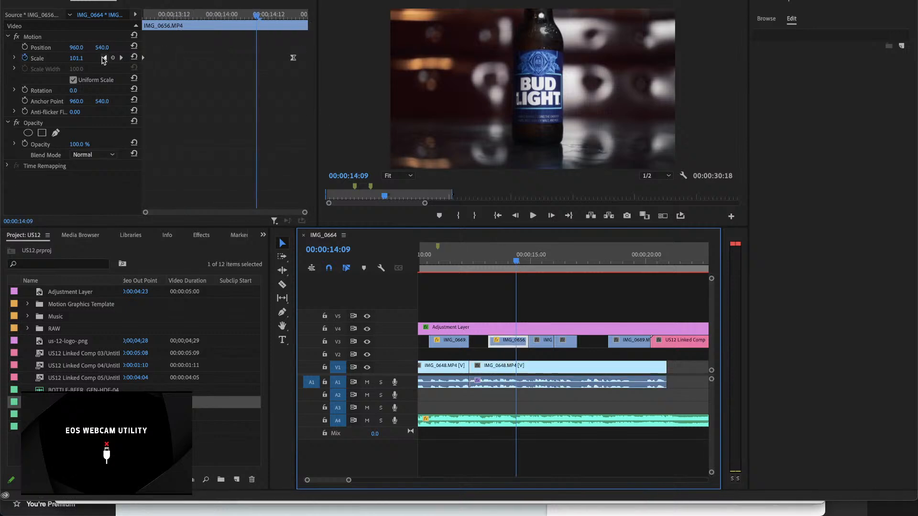
click(106, 57)
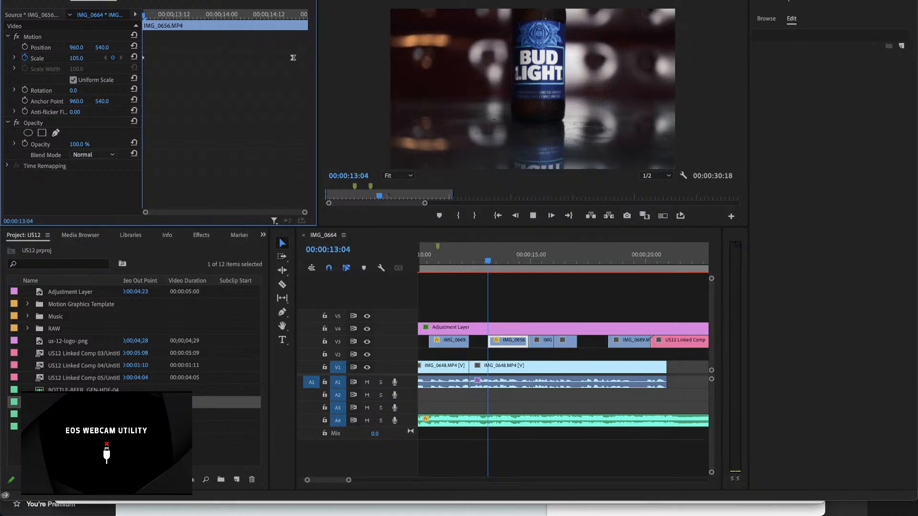
key(space)
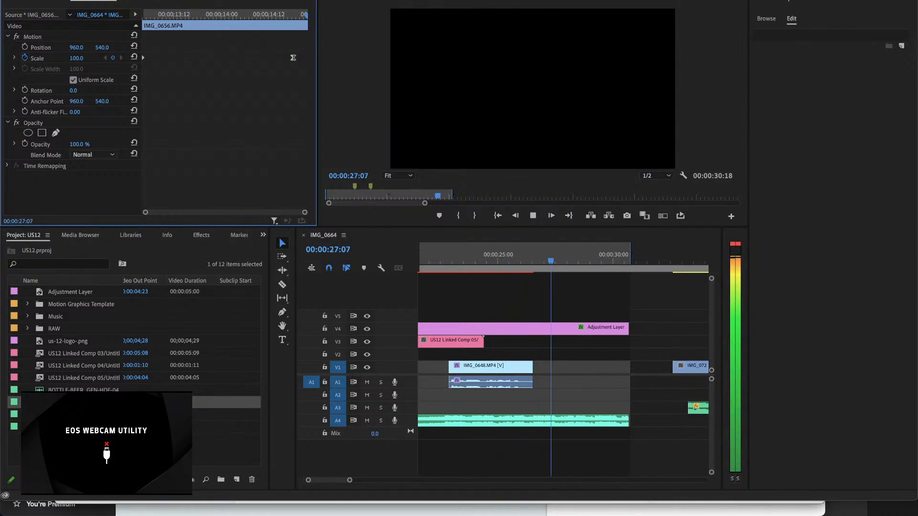
key(space)
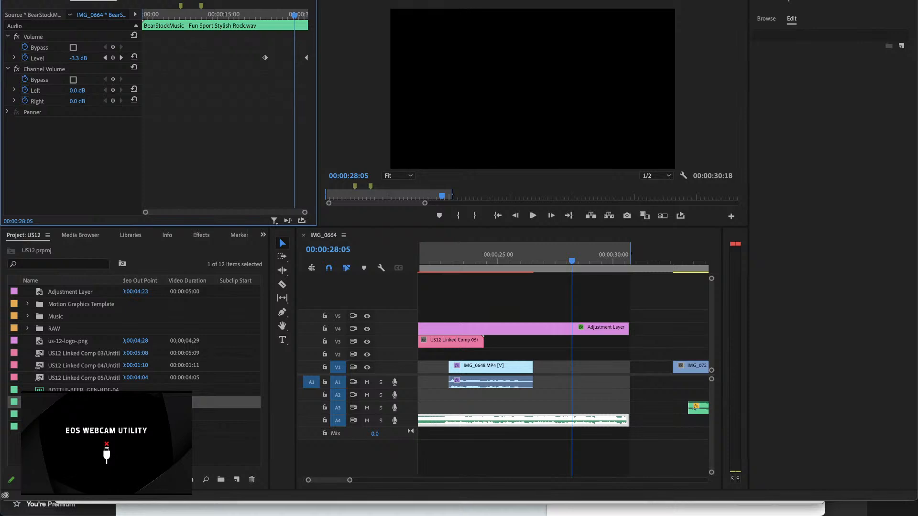
Step: Switch to the Audio workspace and play the end of the music from about 00:00:28:05
key(alt+shift+3)
key(space)
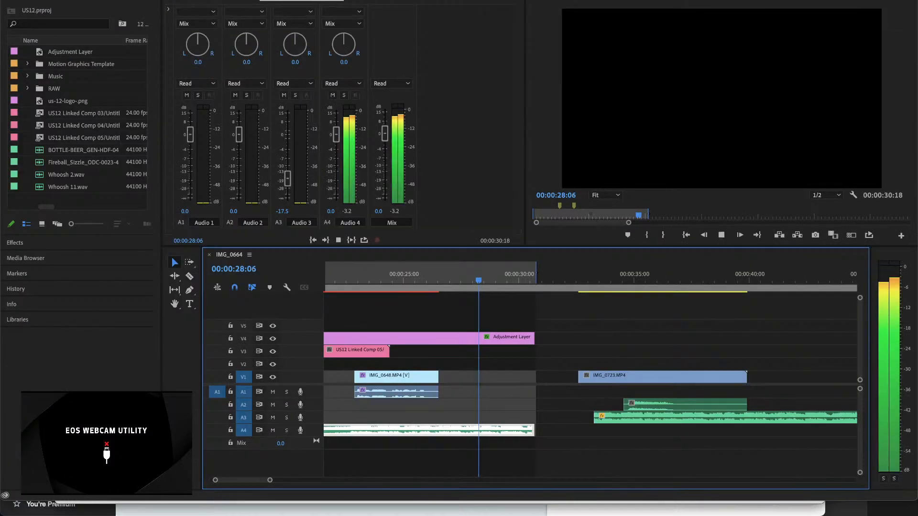
key(space)
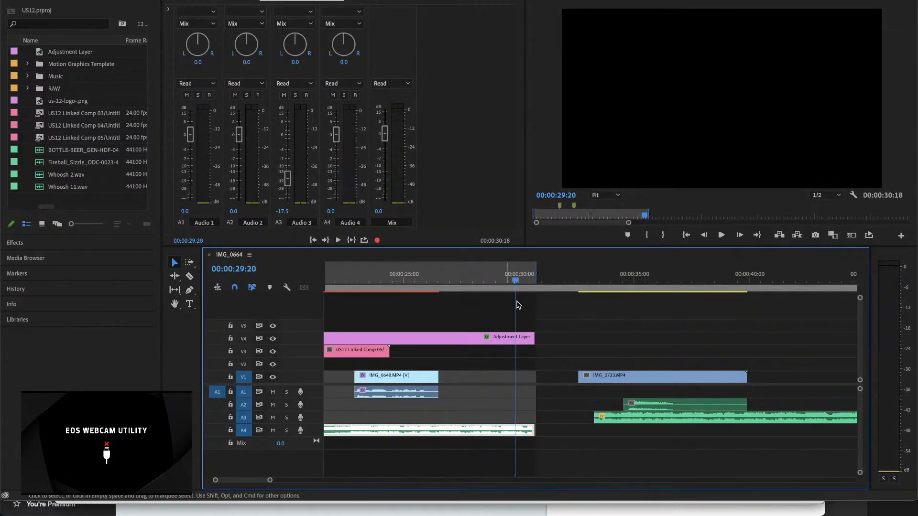
Step: Lower the A4 track's volume to -12.6 dB while playing from the sequence start, and rename the track Music
drag(516, 282, 254, 286)
key(minus)
key(minus)
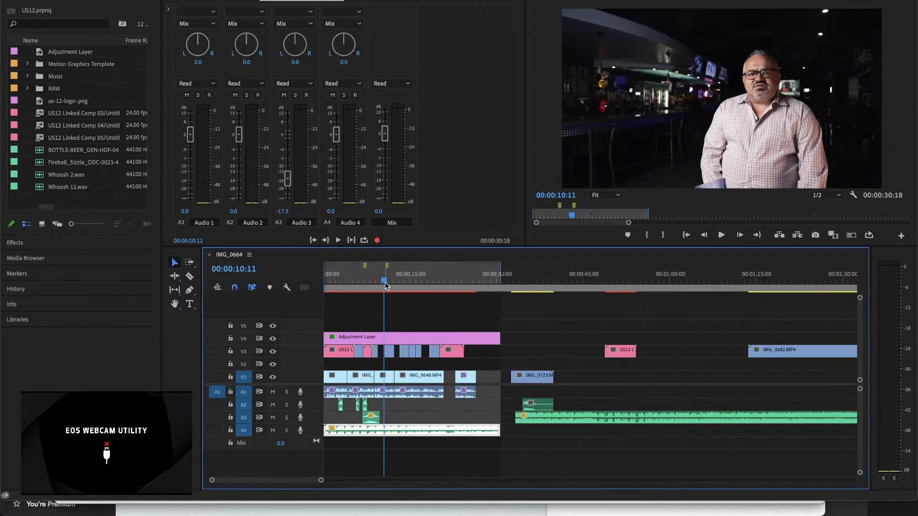
drag(351, 281, 279, 286)
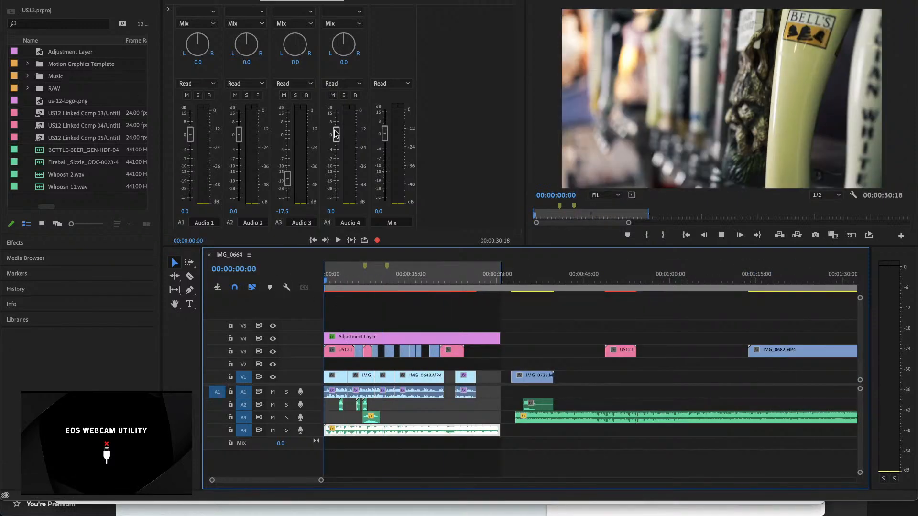
key(space)
drag(336, 137, 337, 172)
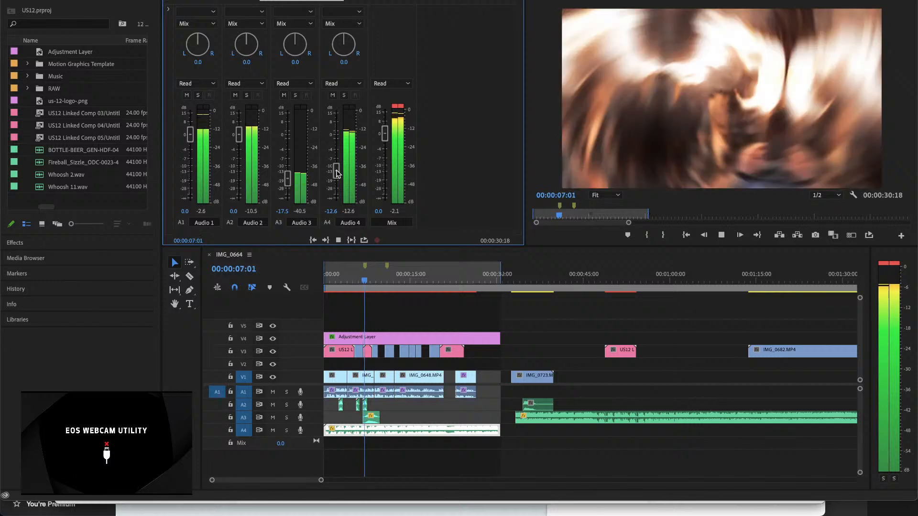
key(space)
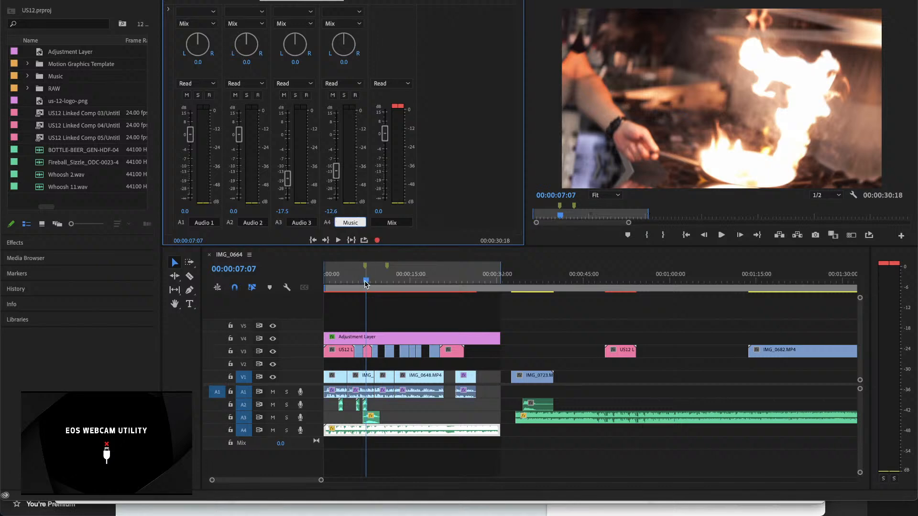
Step: Play the mix from near the sequence start and rename the Audio 2 track Folly
drag(365, 275, 326, 282)
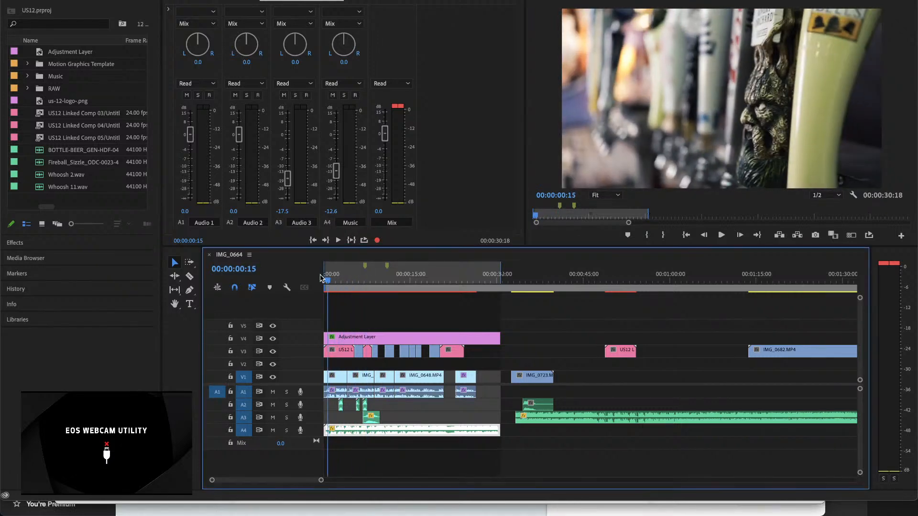
key(space)
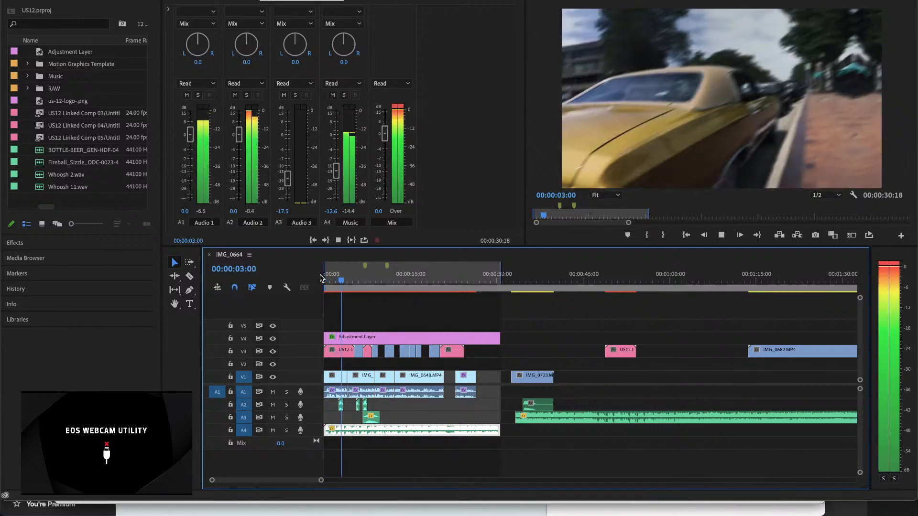
key(space)
click(248, 228)
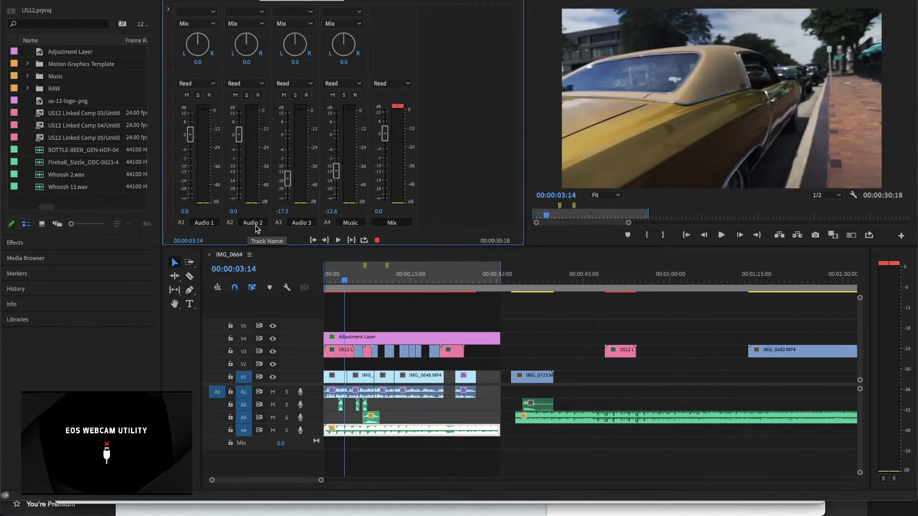
click(258, 223)
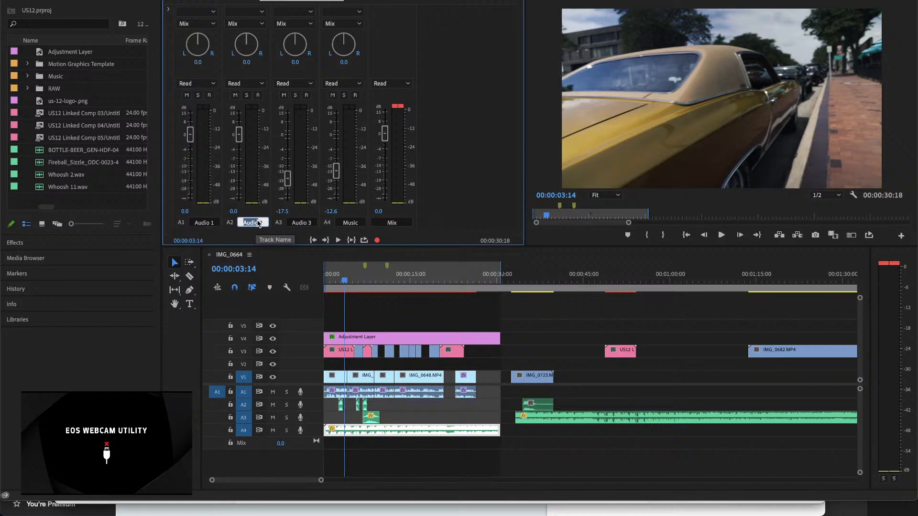
text(Folly)
key(Return)
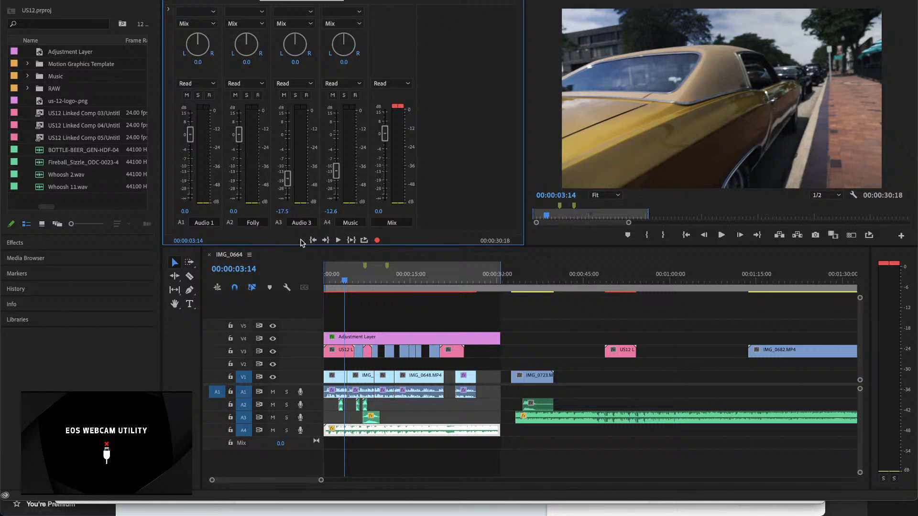
Step: Play the opening of the sequence to about 00:00:02:02 and rename the Audio 1 track Voice
drag(344, 279, 297, 278)
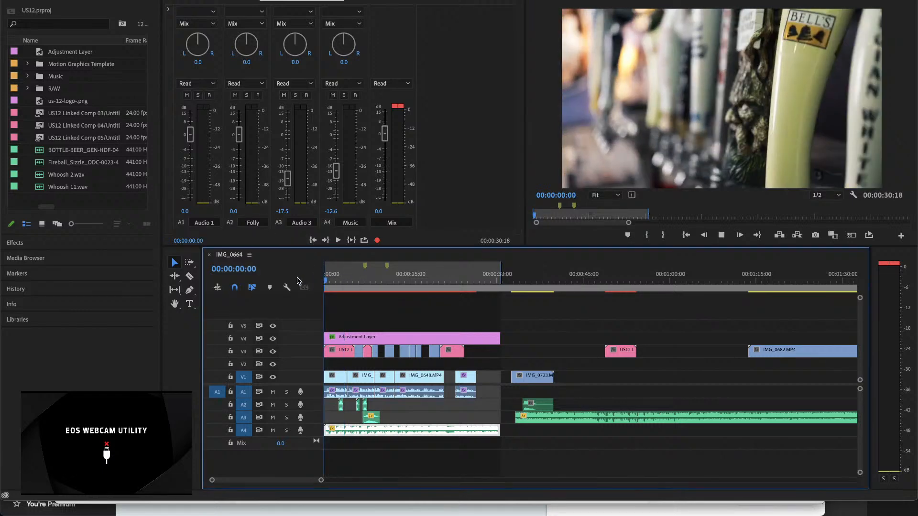
key(space)
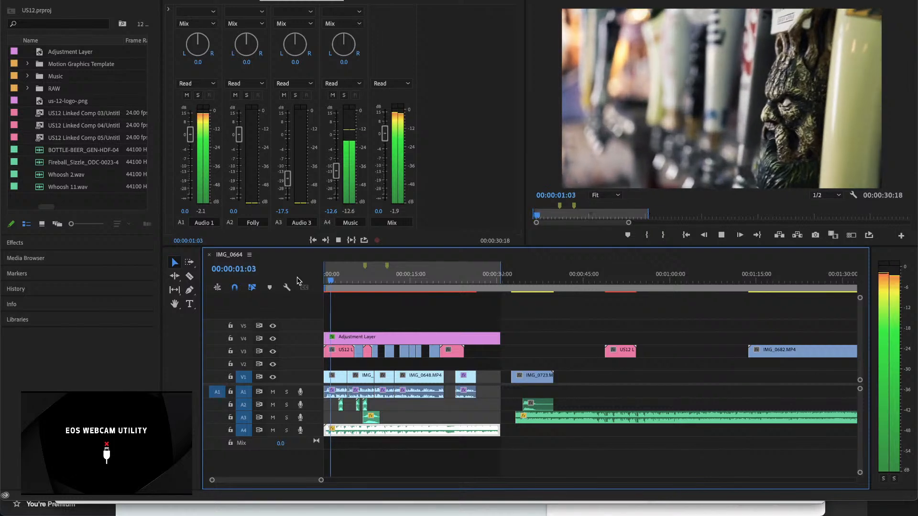
key(space)
double_click(202, 223)
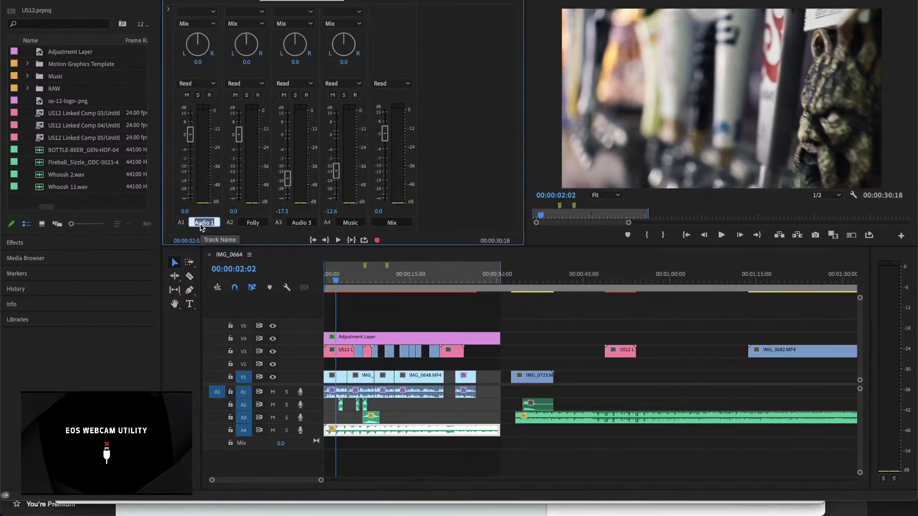
text(Voice)
key(Return)
Step: Play the mix from the sequence start to about 00:00:08:01 and lower the Folly track's volume to -10.3 dB
click(337, 282)
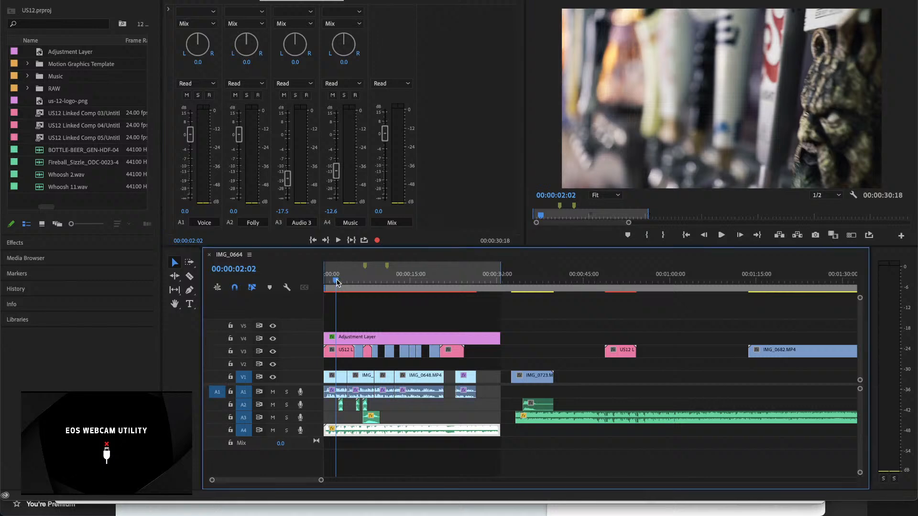
drag(337, 282, 316, 283)
key(space)
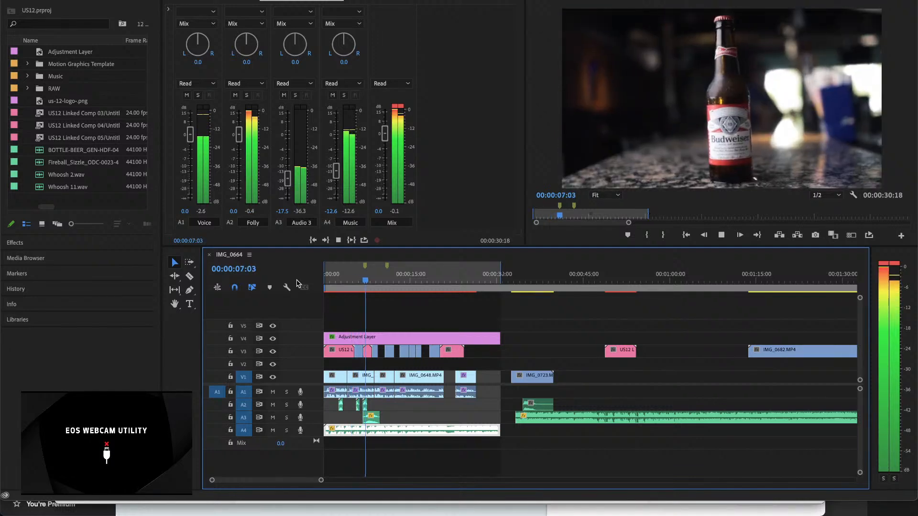
key(space)
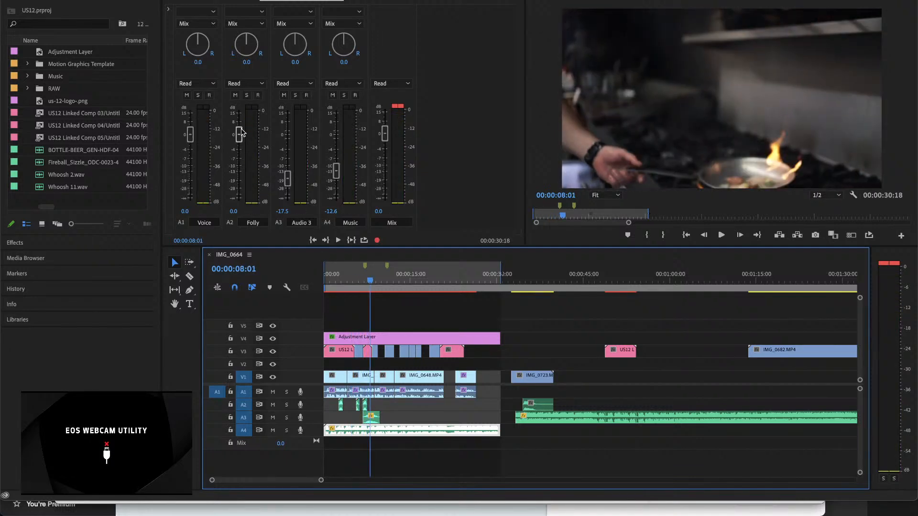
drag(240, 132, 239, 165)
Step: Play the whole promo from the start to check the audio mix, and return the playhead to 00:00:00:00
drag(370, 281, 302, 287)
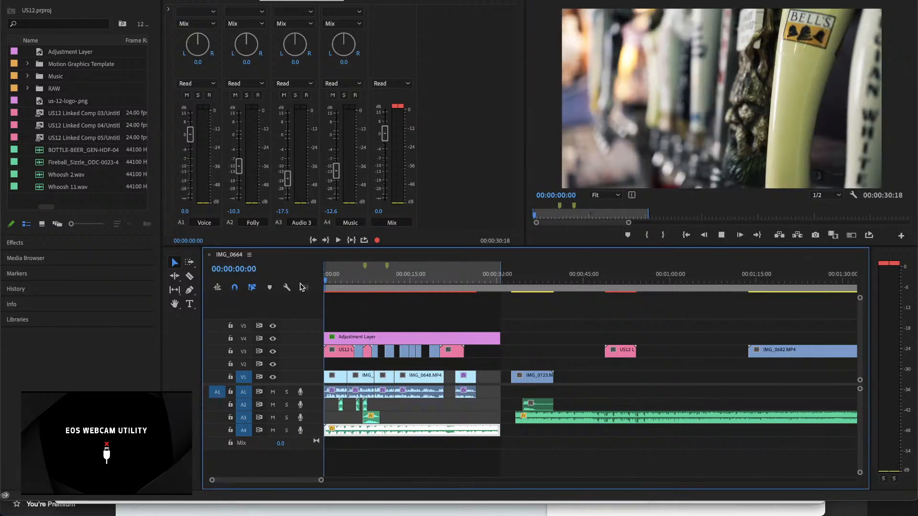
key(space)
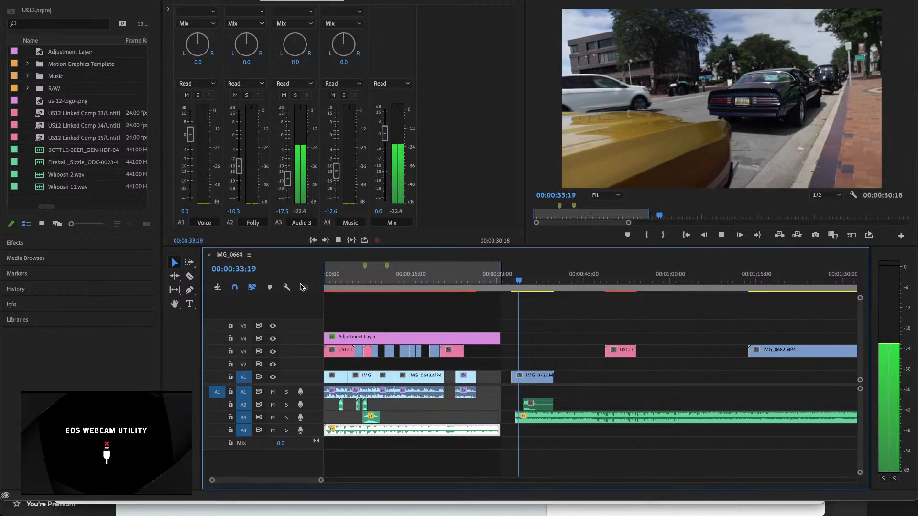
click(326, 289)
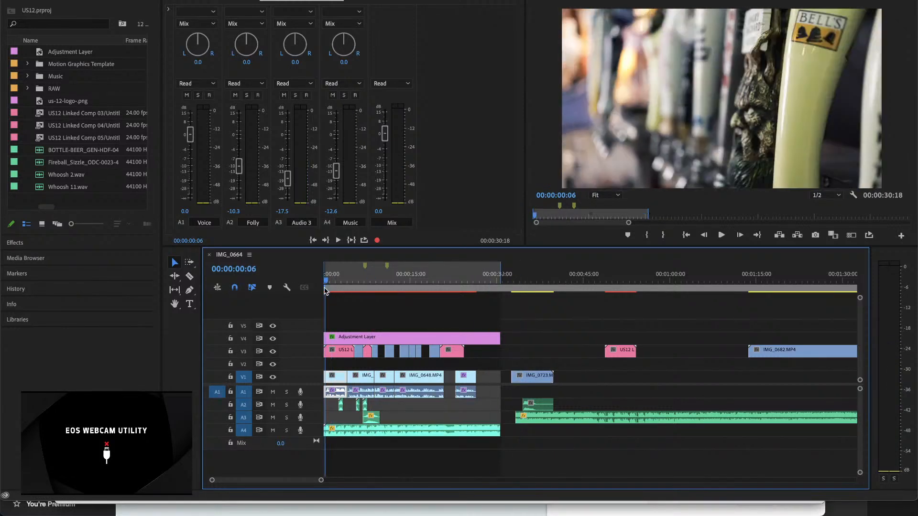
drag(325, 290, 272, 288)
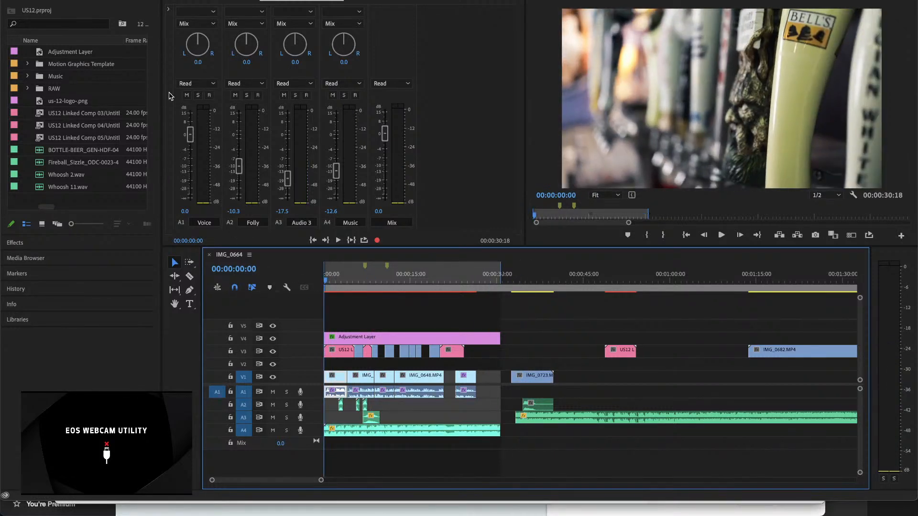
Step: Open the media export settings for the IMG_0664 sequence
click(86, 1)
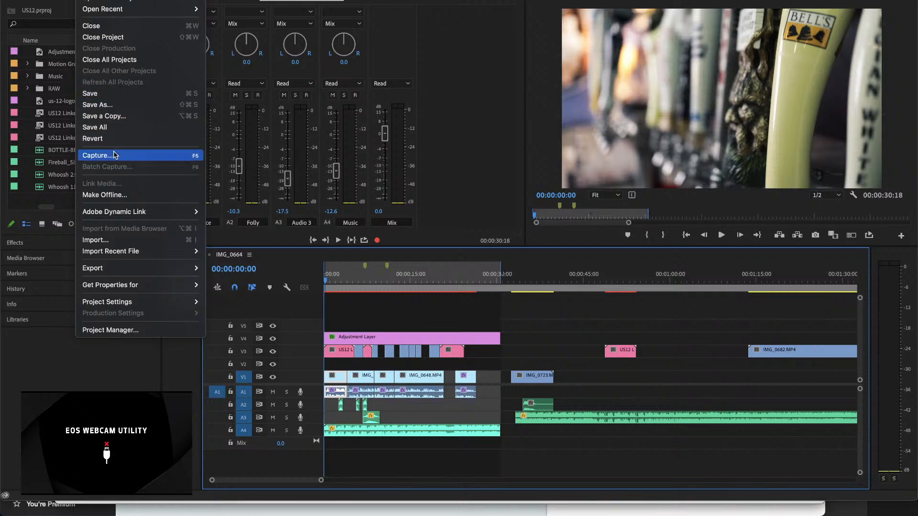
mouse_move(118, 269)
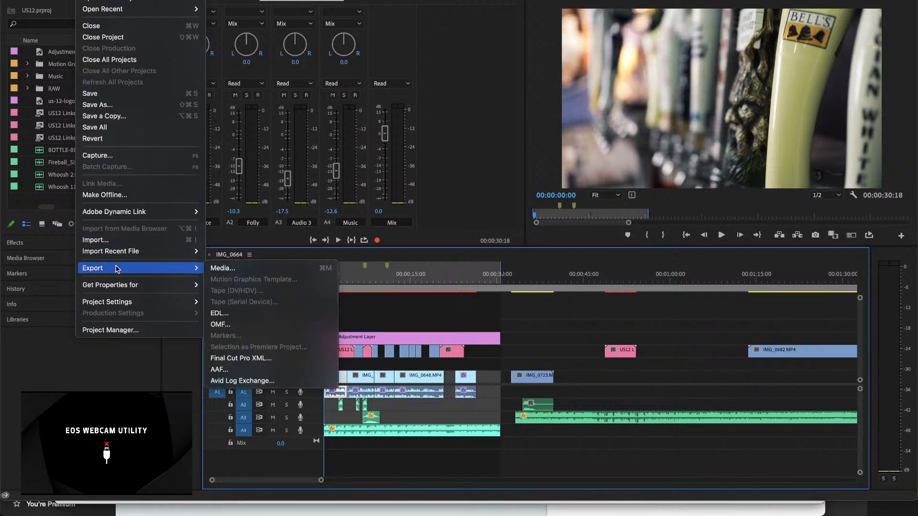
click(254, 269)
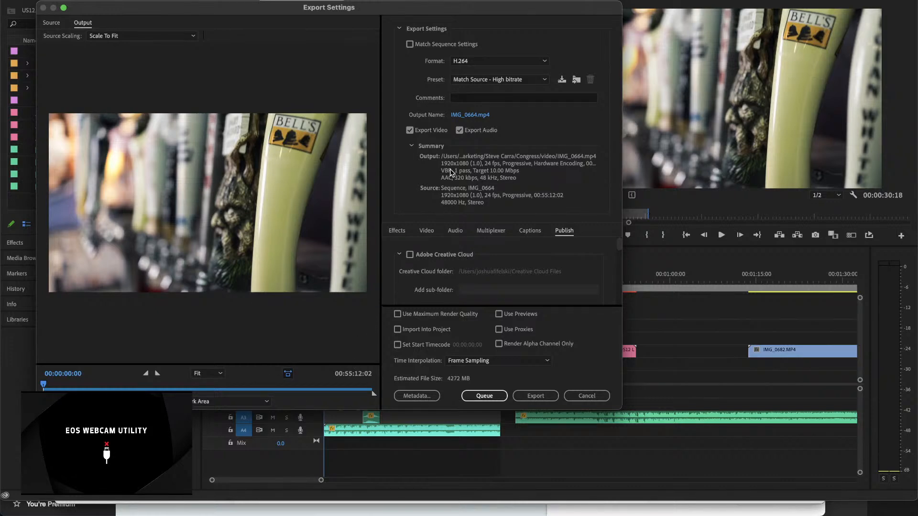
Step: Change the export's save location to the Commerical folder inside US12, in the Desktop's Mover Marketing folder
click(473, 116)
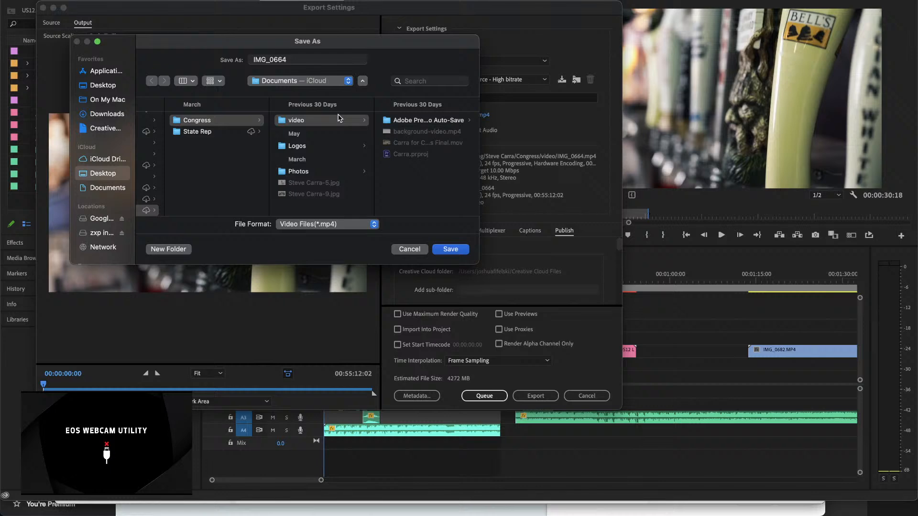
click(316, 81)
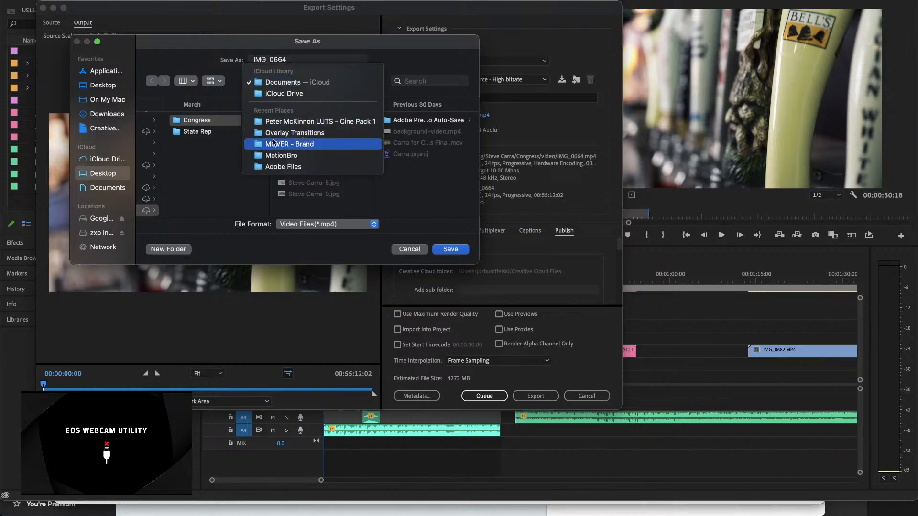
click(102, 77)
click(100, 82)
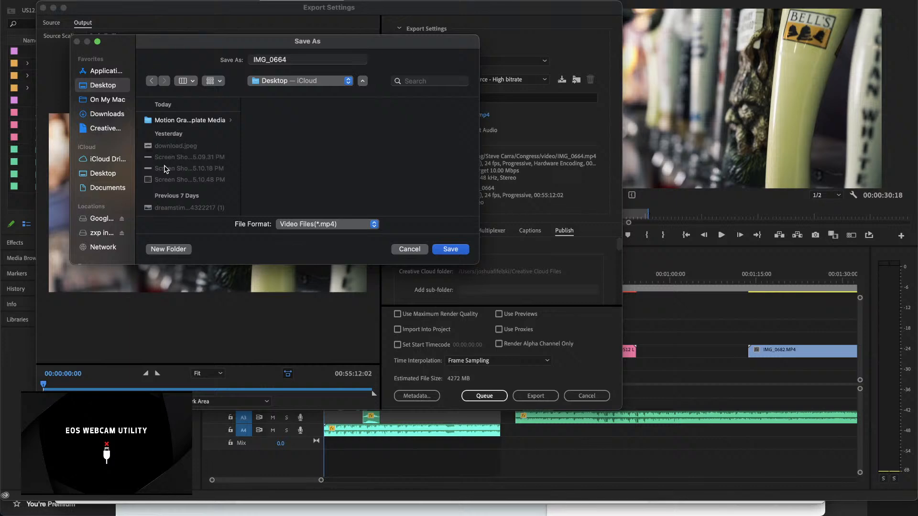
scroll(164, 169, down, 10)
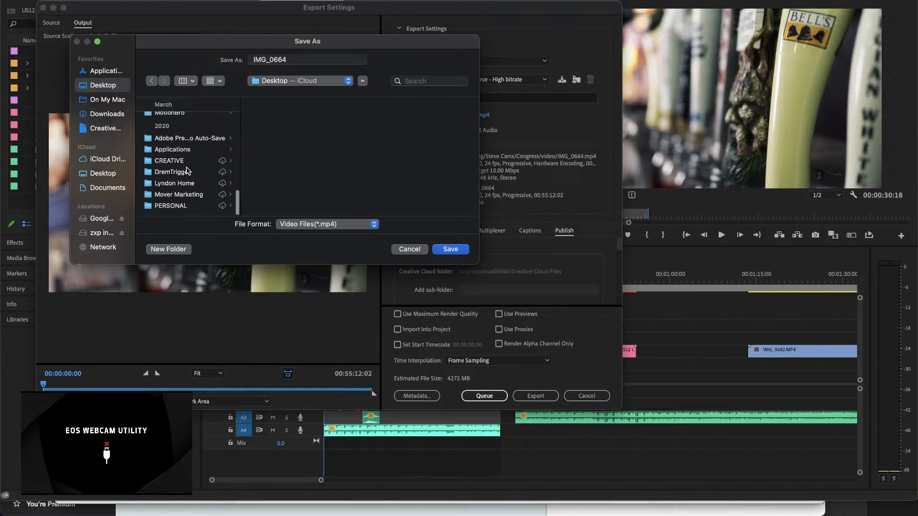
click(182, 195)
click(282, 146)
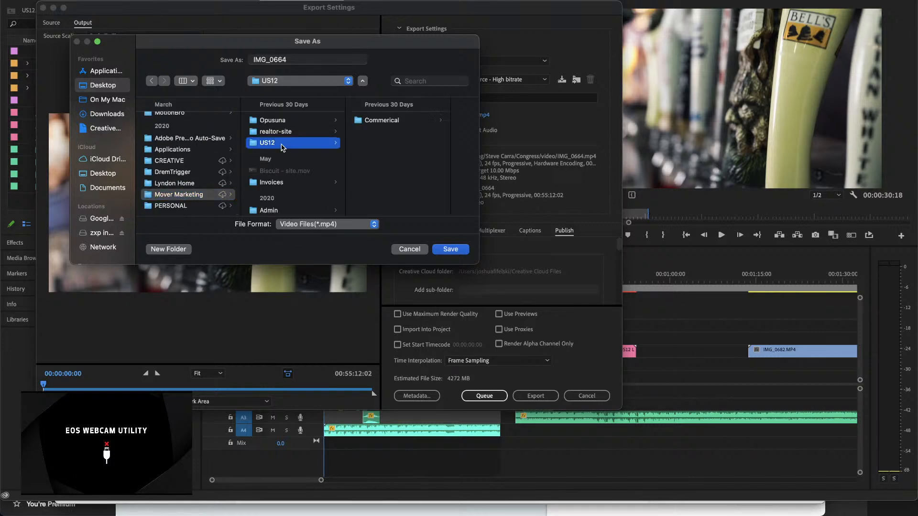
click(383, 120)
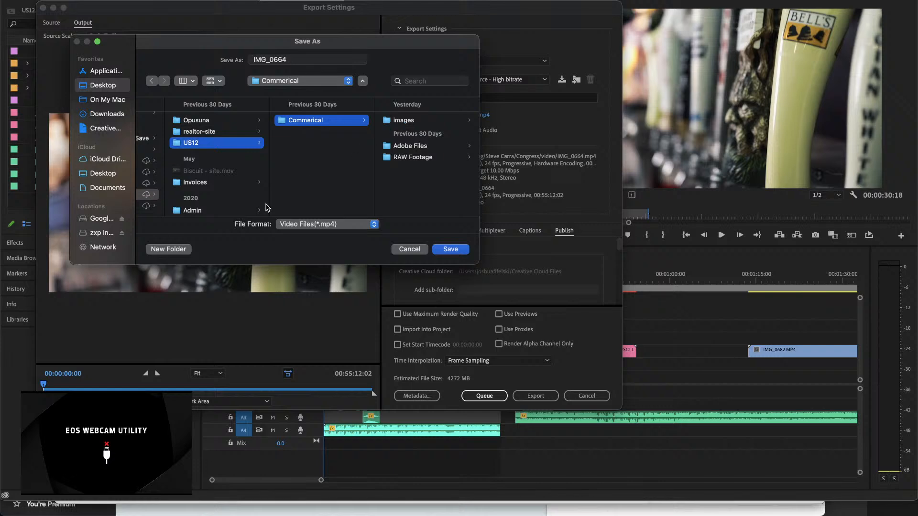
Step: Create a folder named Edited inside the Commerical folder and set it as the export destination
click(168, 250)
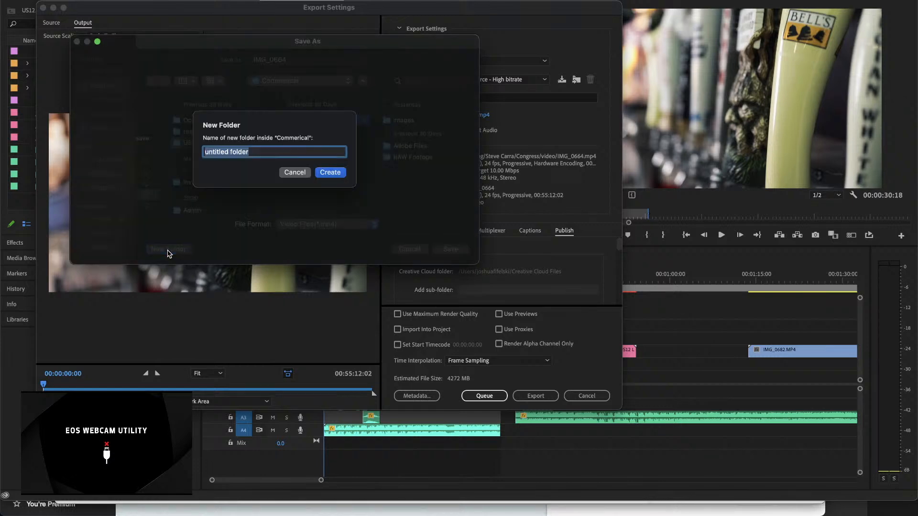
text(Edited)
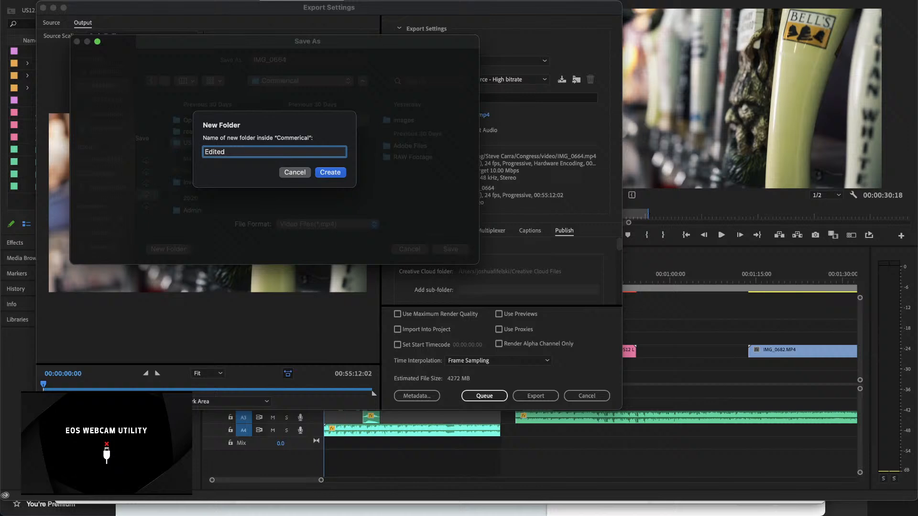
key(Return)
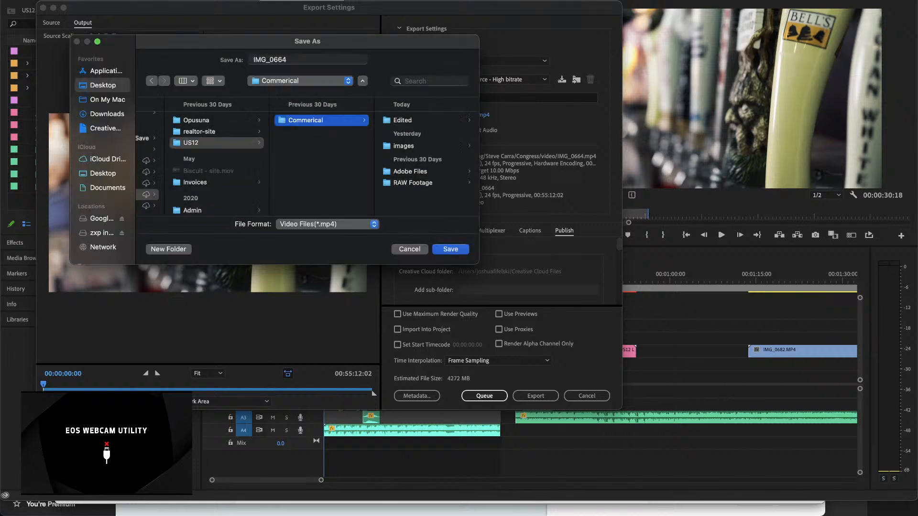
click(450, 249)
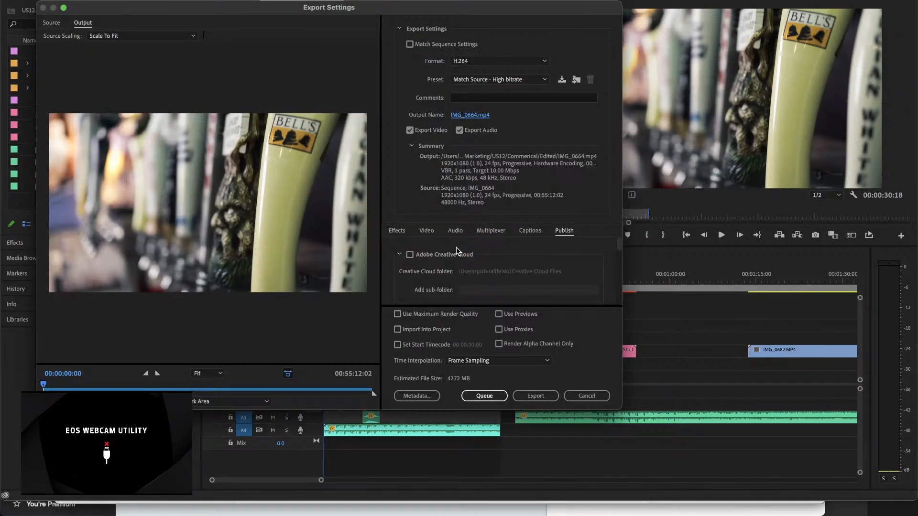
Step: Rename the export's output file as 30-sec-V1, keeping it in the Edited folder
click(463, 115)
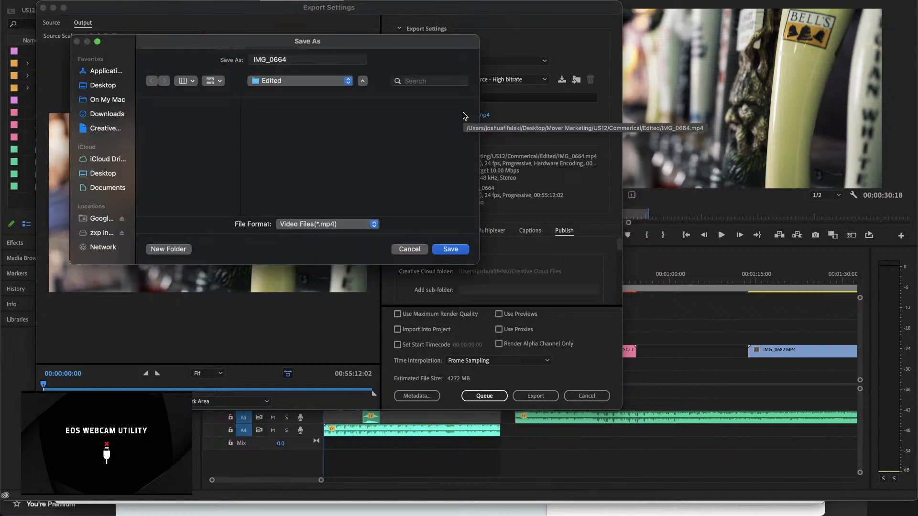
click(301, 58)
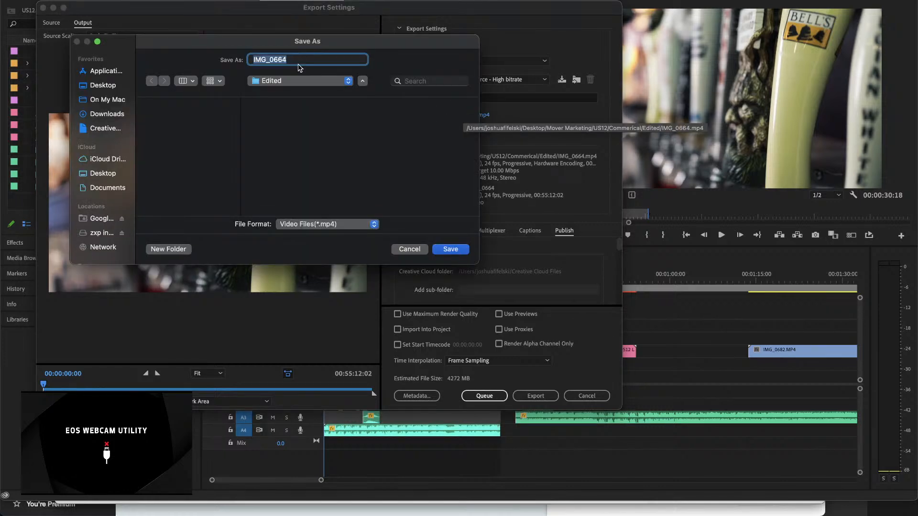
text(US13)
key(BackSpace)
text(30-sec-V1)
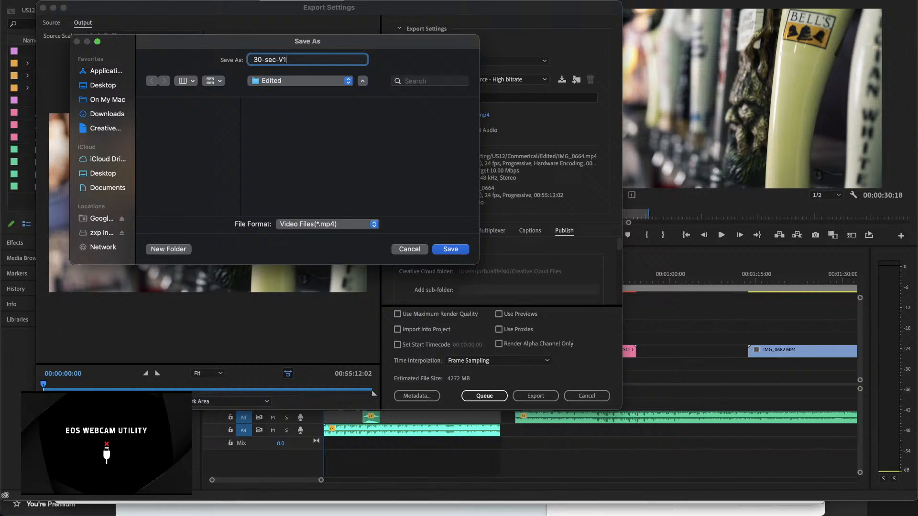
click(464, 248)
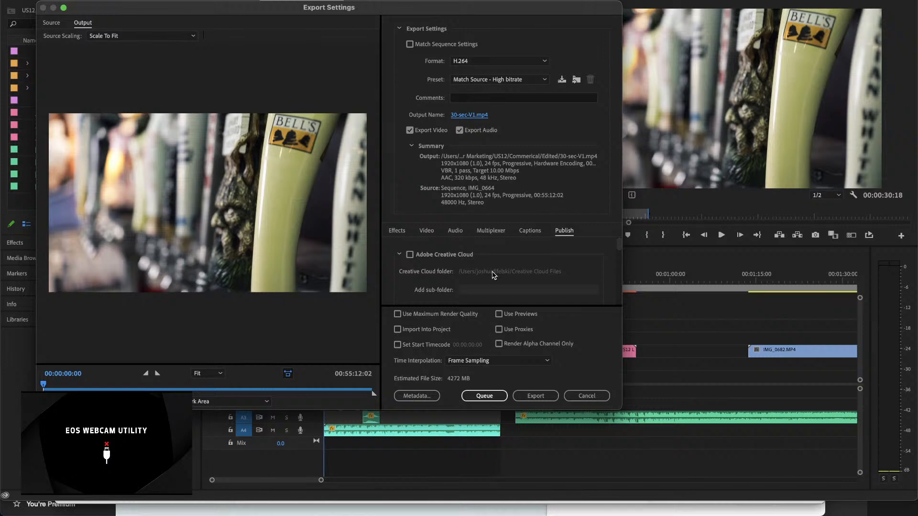
scroll(530, 260, down, 5)
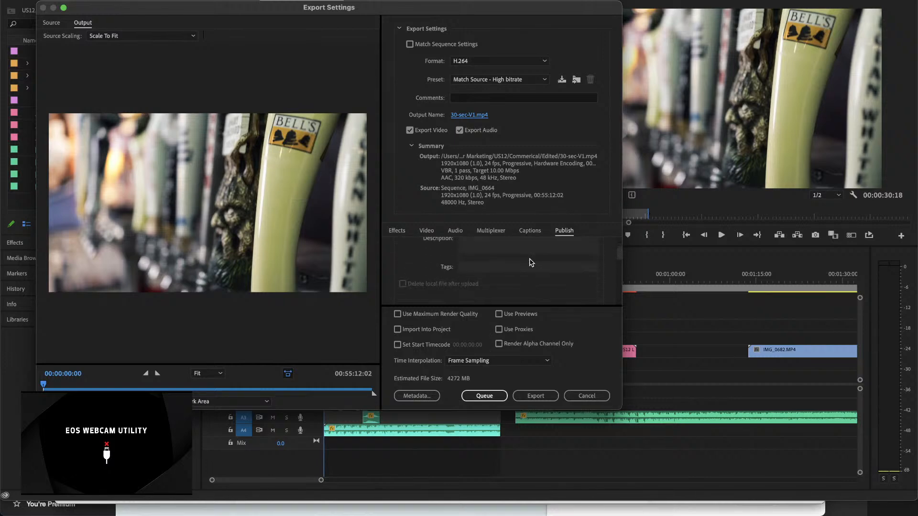
scroll(529, 262, down, 3)
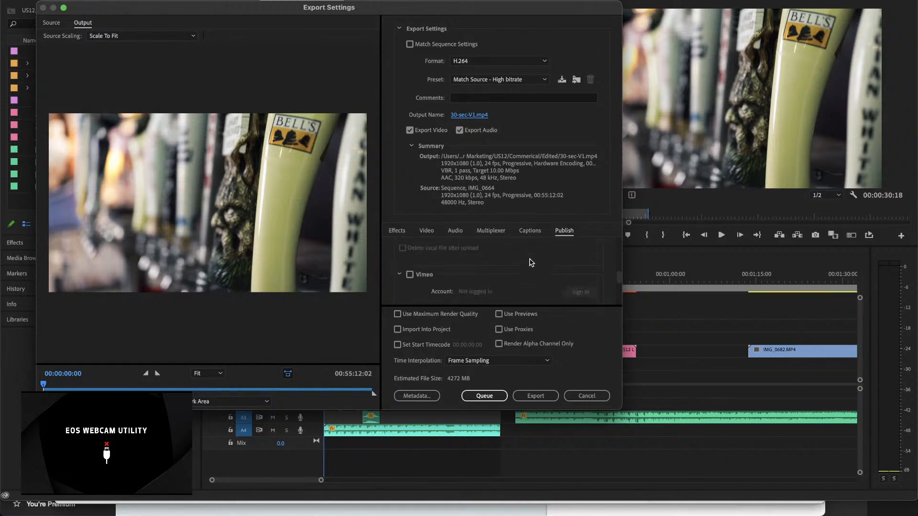
scroll(529, 262, down, 4)
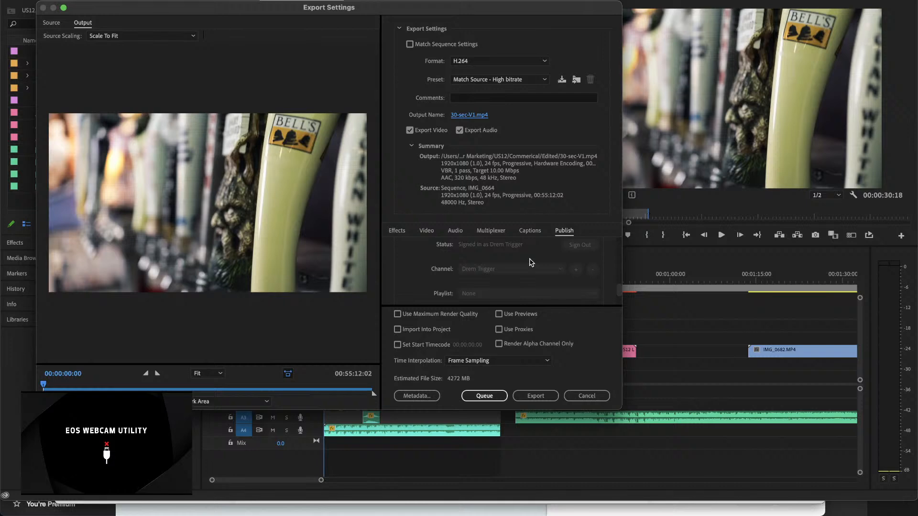
click(529, 397)
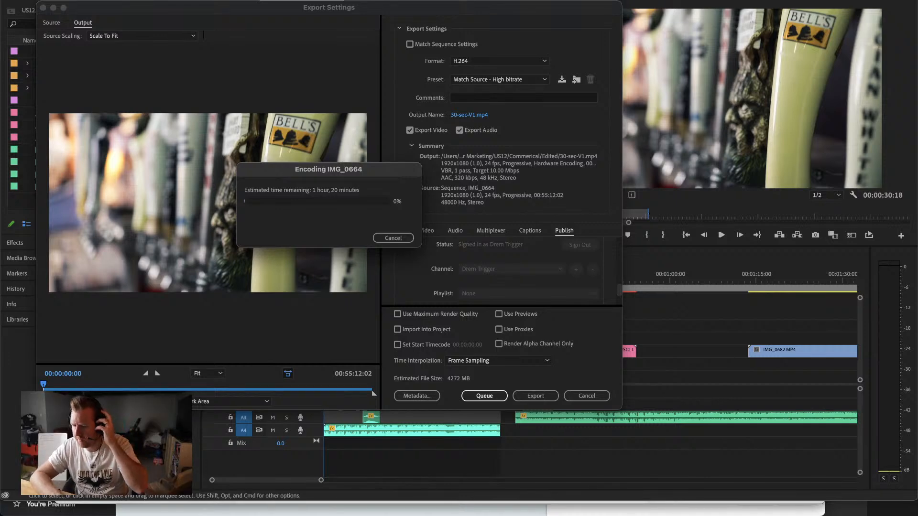
mouse_move(563, 498)
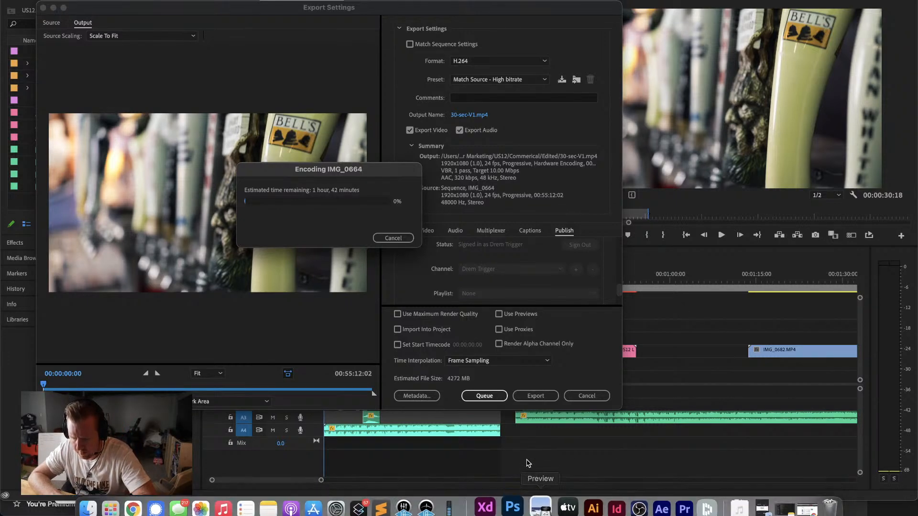
click(392, 238)
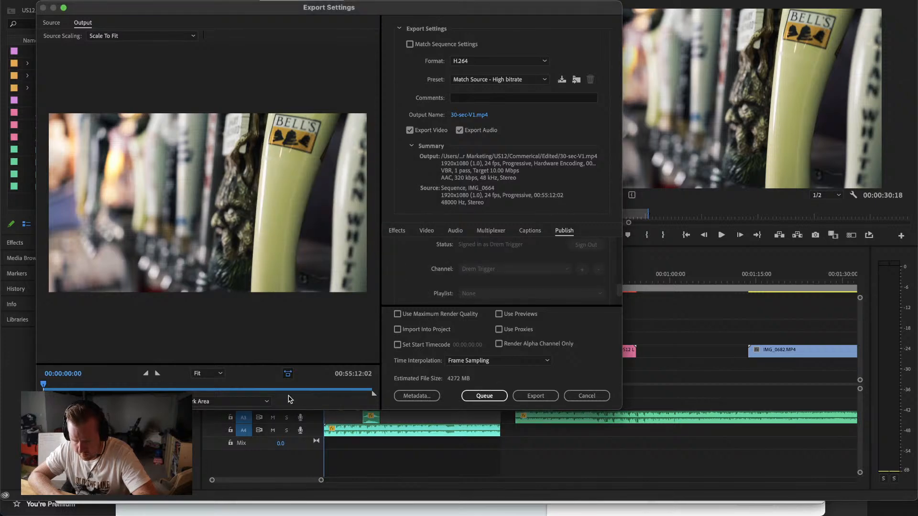
Step: Limit the export range to Sequence In/Out and try to export, replacing the existing 30-sec-V1.mp4
click(257, 406)
click(241, 411)
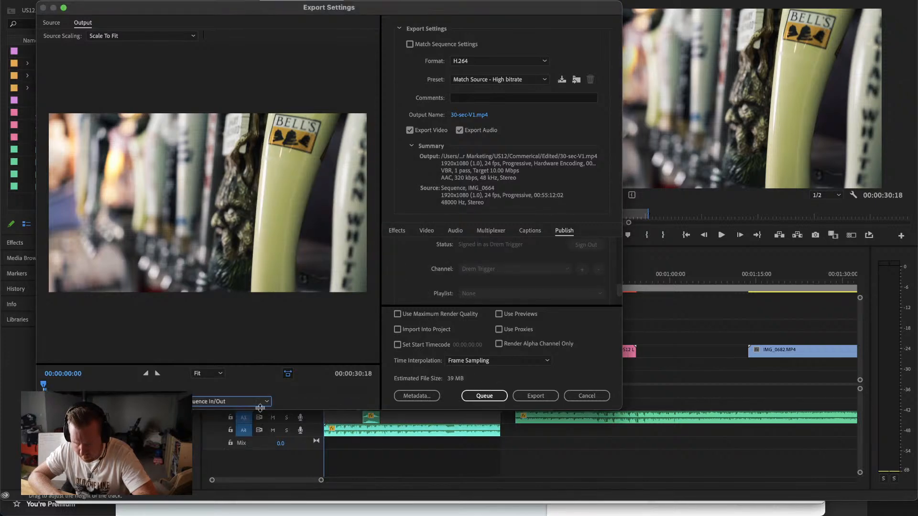
click(536, 395)
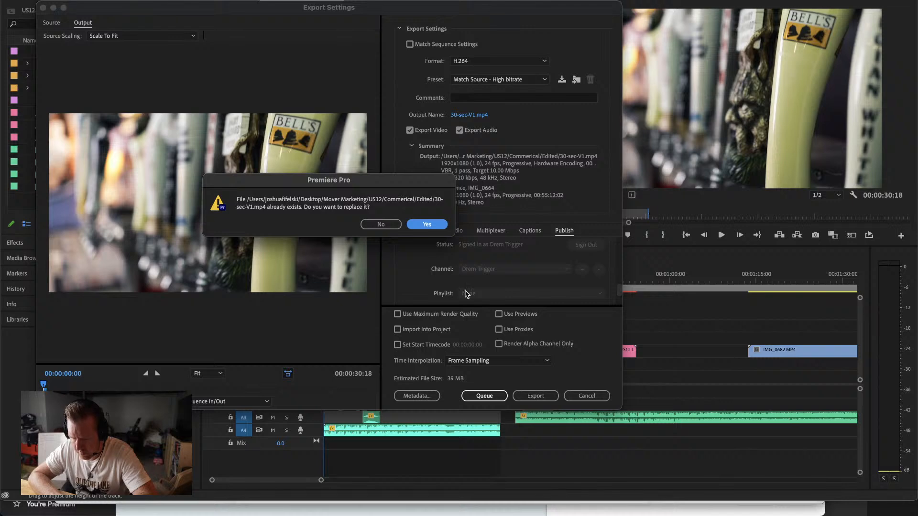
click(428, 231)
click(424, 253)
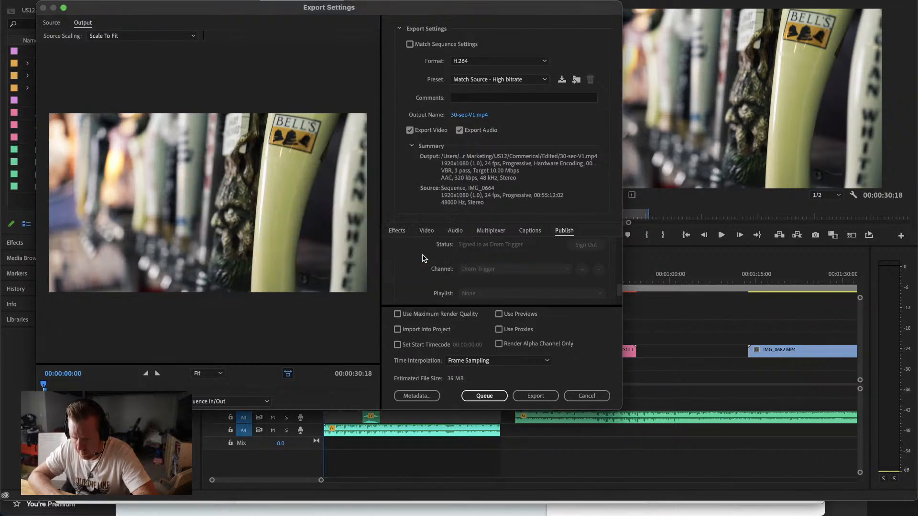
click(535, 396)
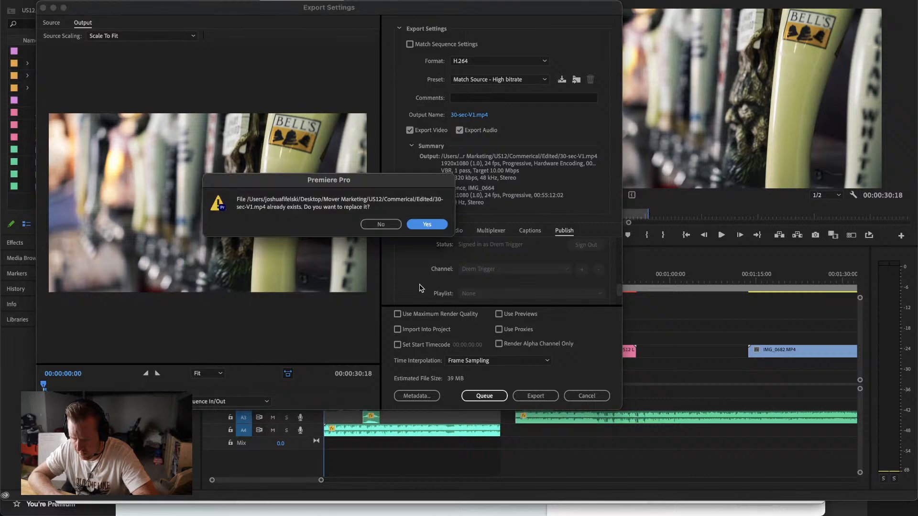
click(426, 225)
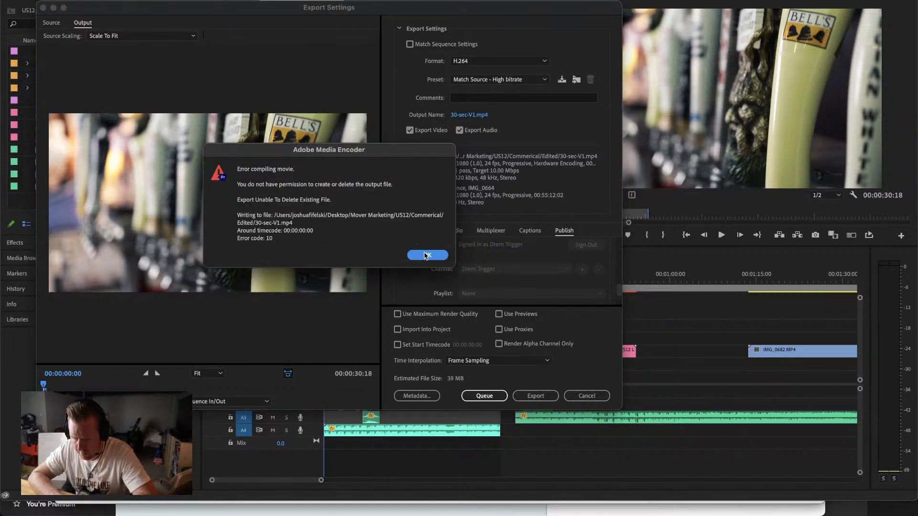
click(427, 256)
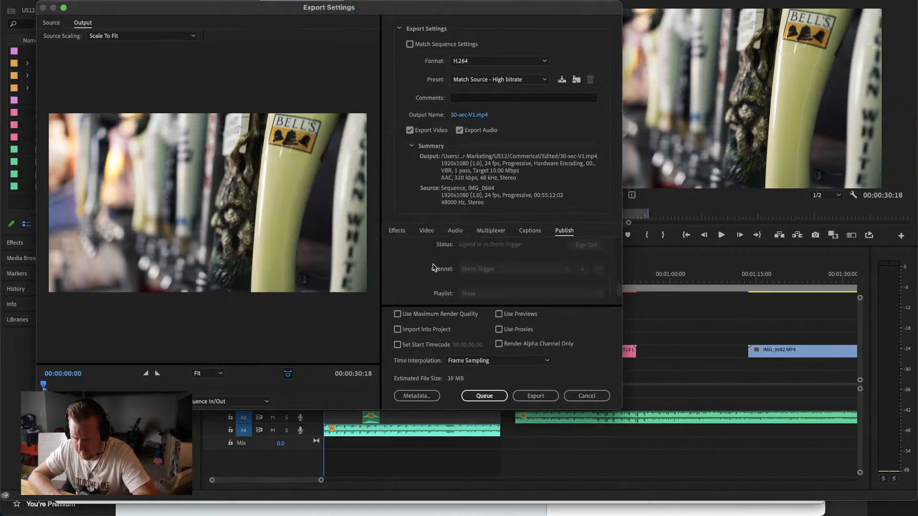
Step: Rename the export's output file as 30-second-V1 in the Edited folder and export the sequence
click(473, 116)
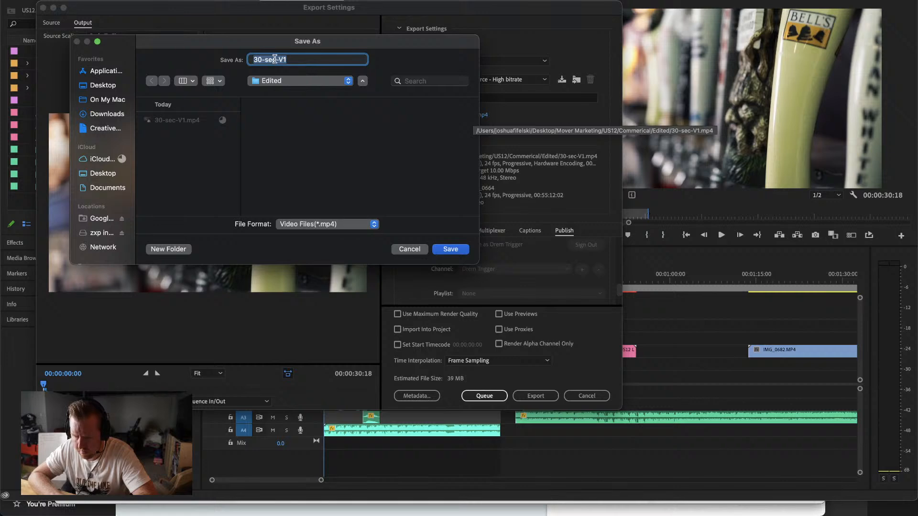
text(ond)
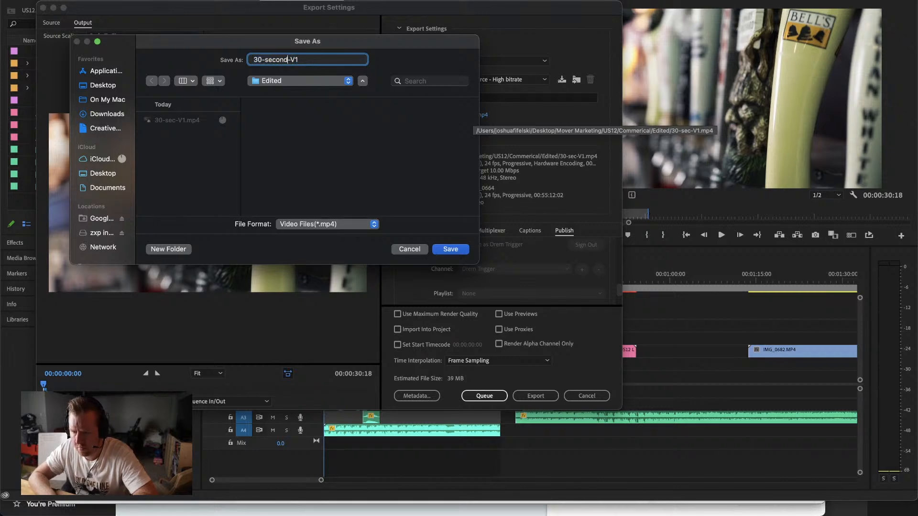
click(443, 250)
click(533, 396)
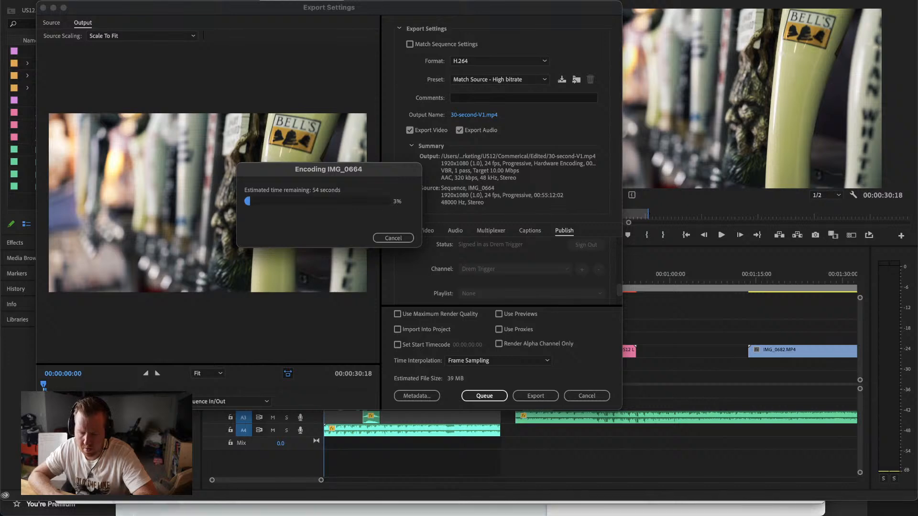
Step: Switch to the Chrome window showing the VideoHive downloads page while the export is encoding
mouse_move(205, 514)
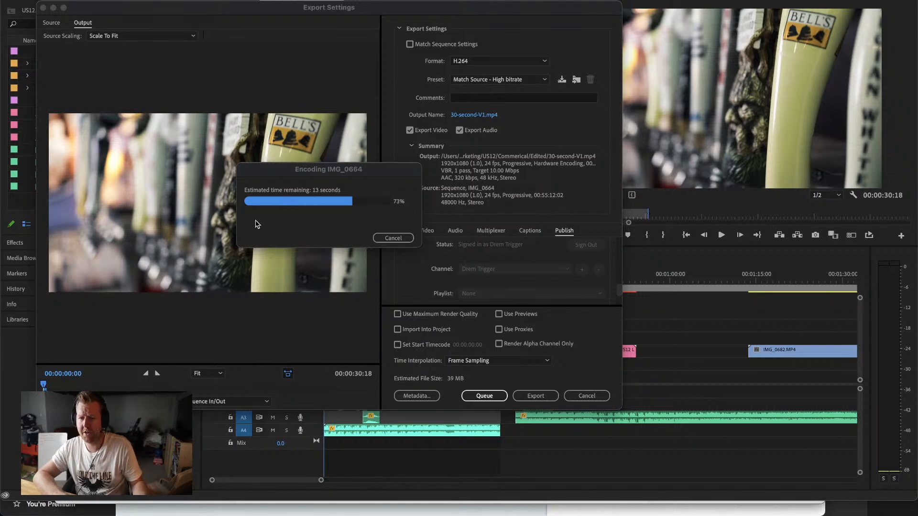
click(116, 500)
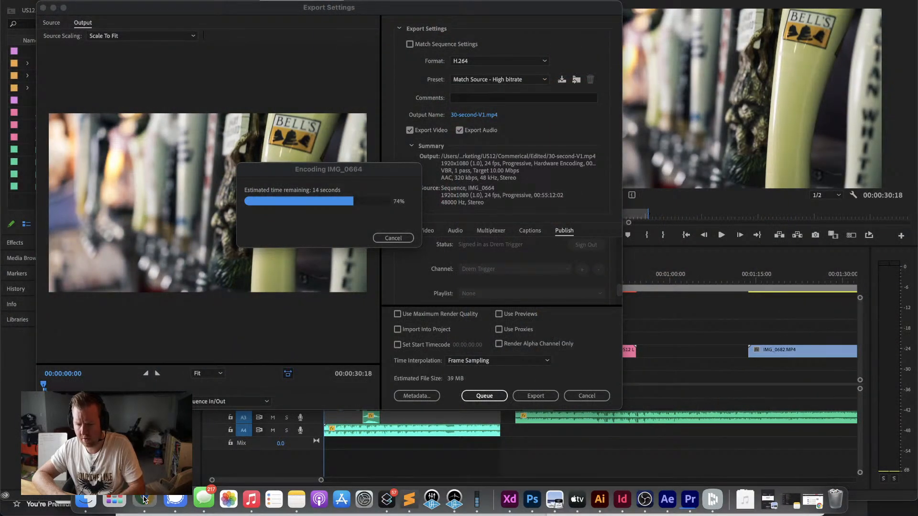
right_click(143, 500)
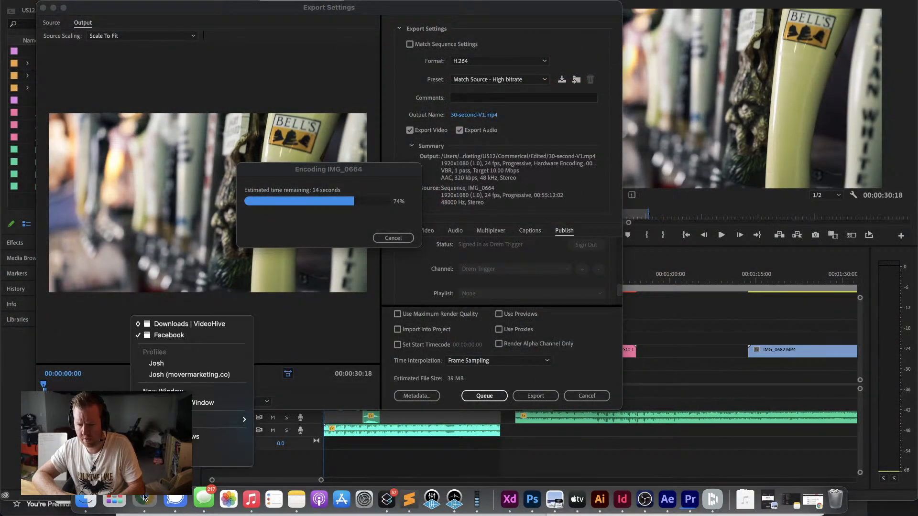
click(179, 335)
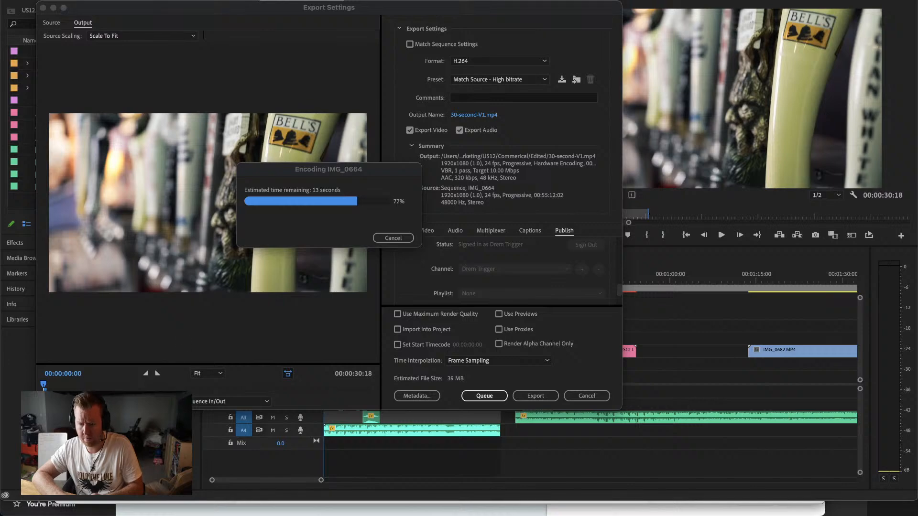
right_click(145, 503)
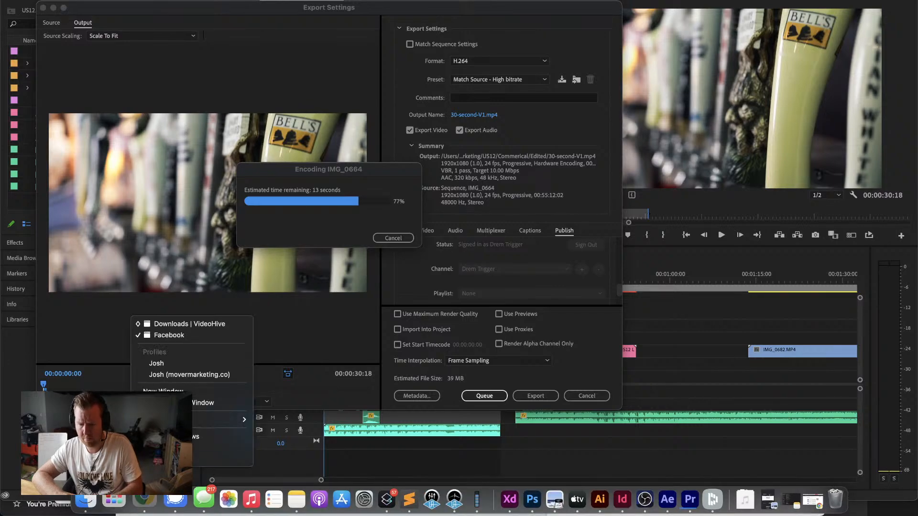
click(208, 325)
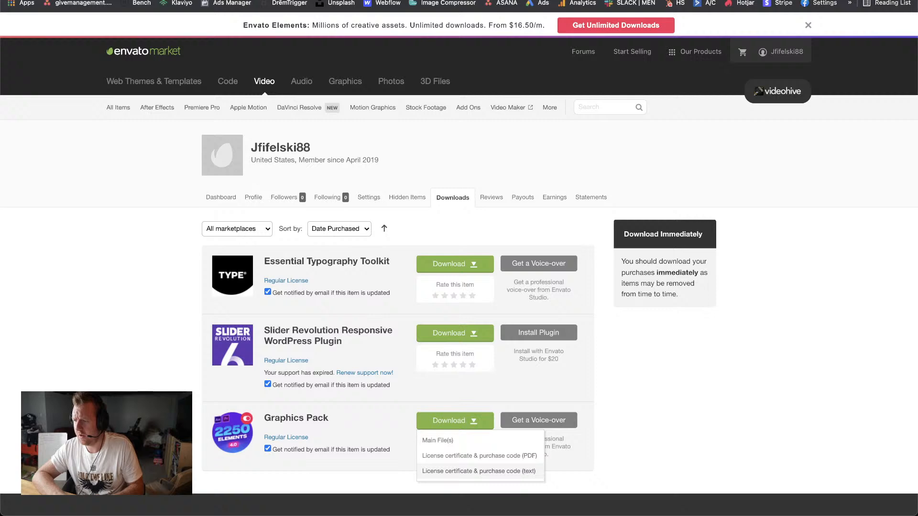
Step: Open the YouTube home page in a new browser window
key(super+t)
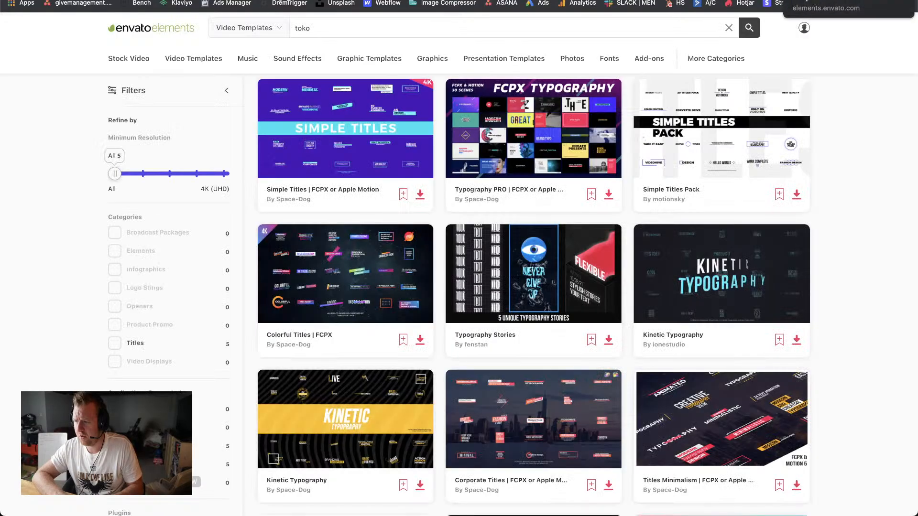
click(843, 0)
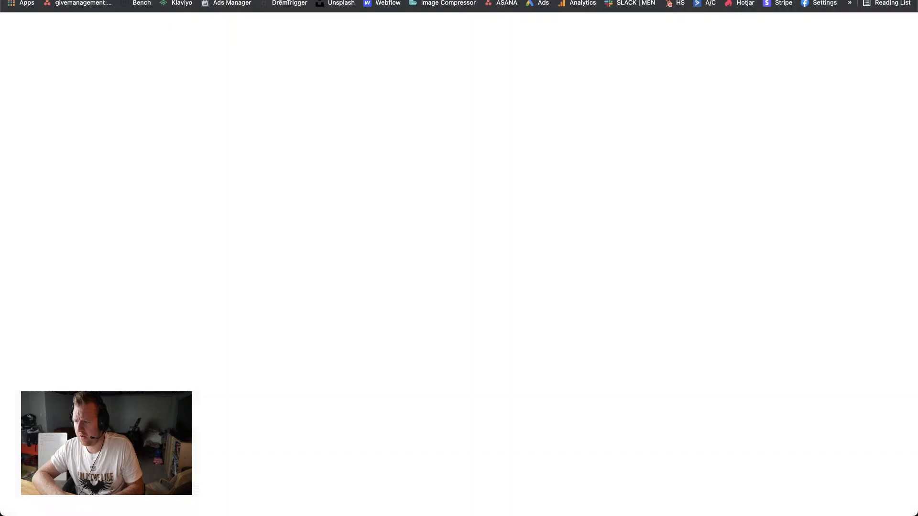
key(ctrl+Tab)
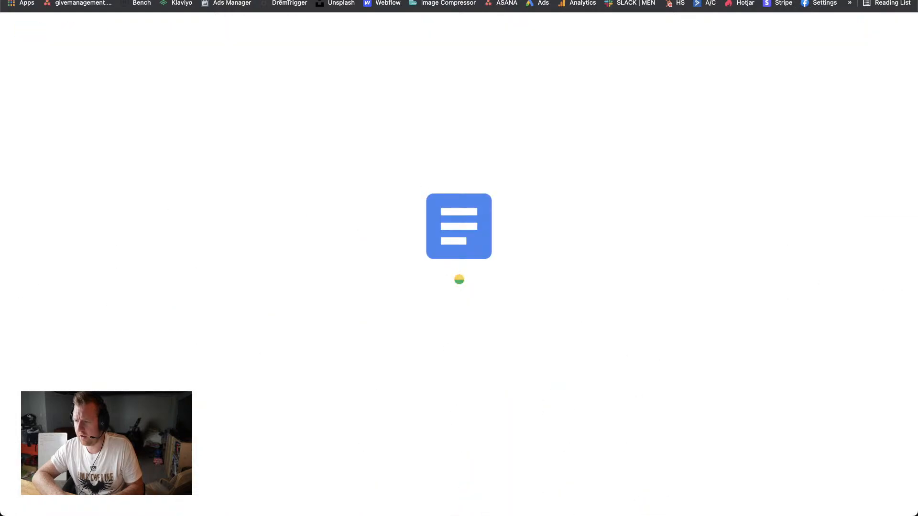
key(super+t)
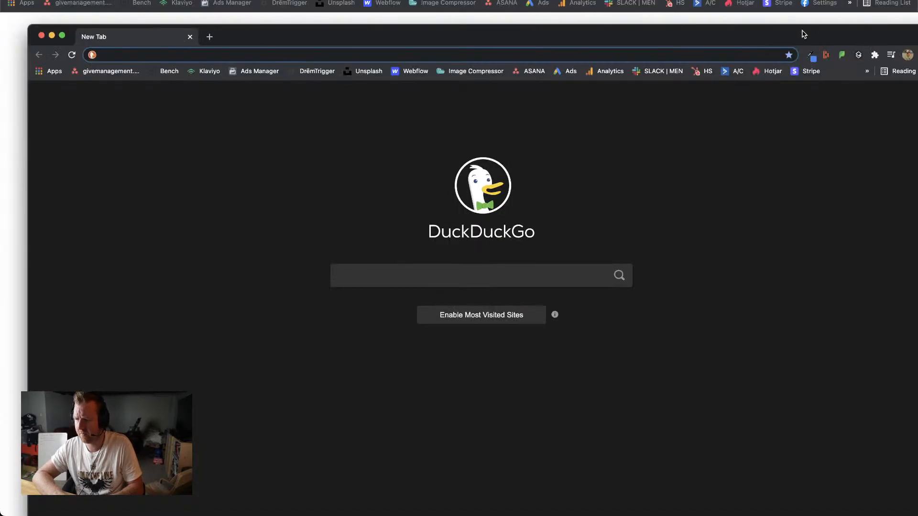
text(you)
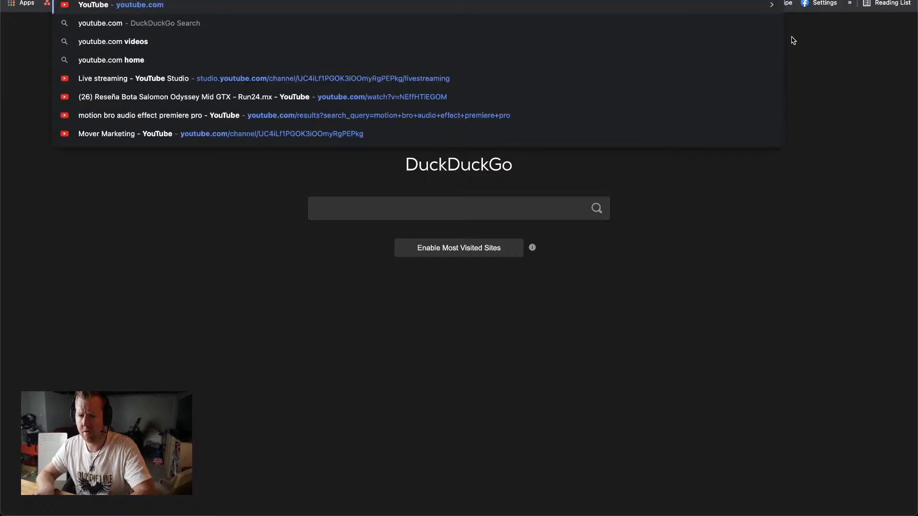
key(Return)
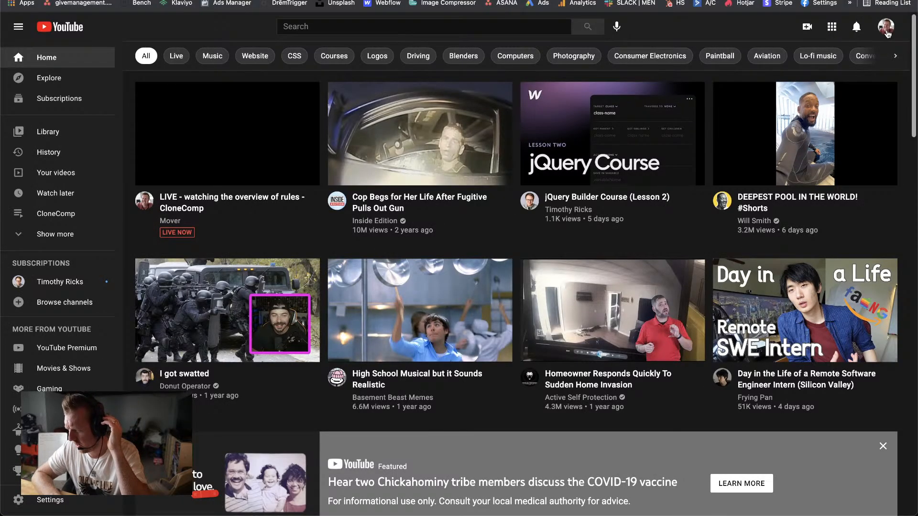
click(887, 32)
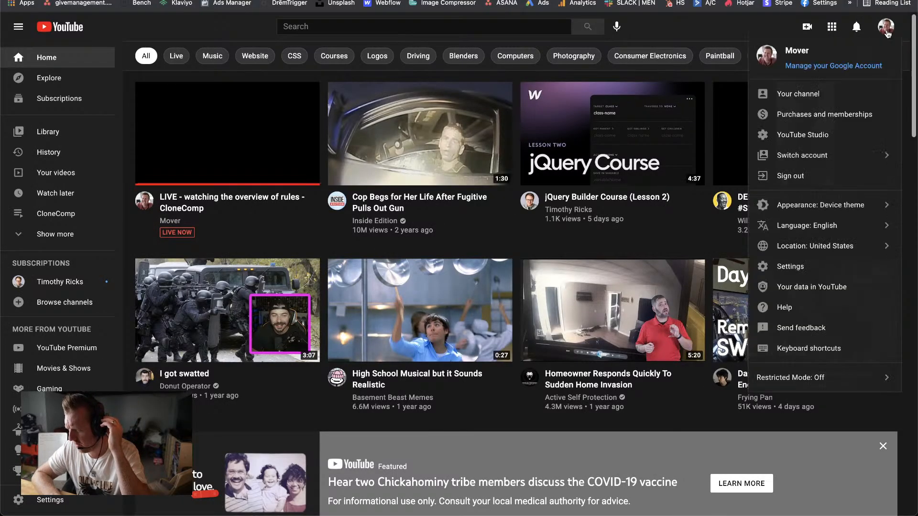
click(763, 25)
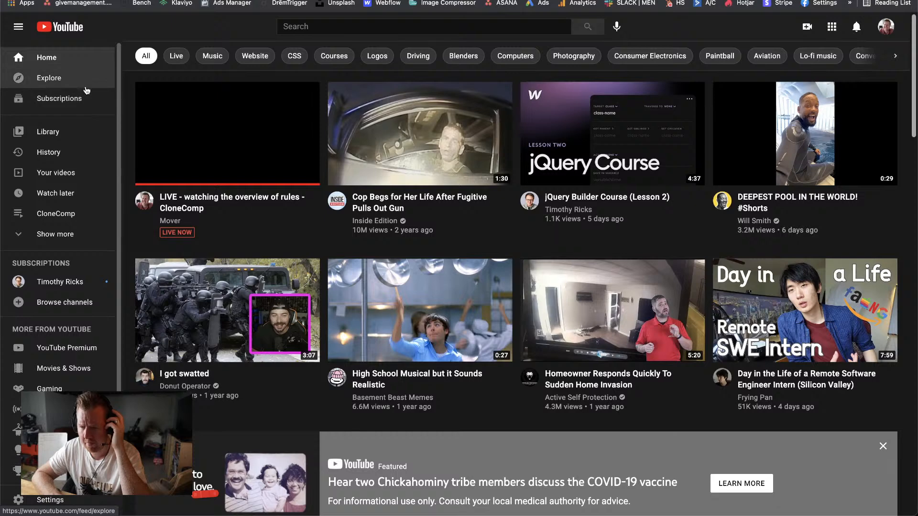
click(493, 28)
text(clone)
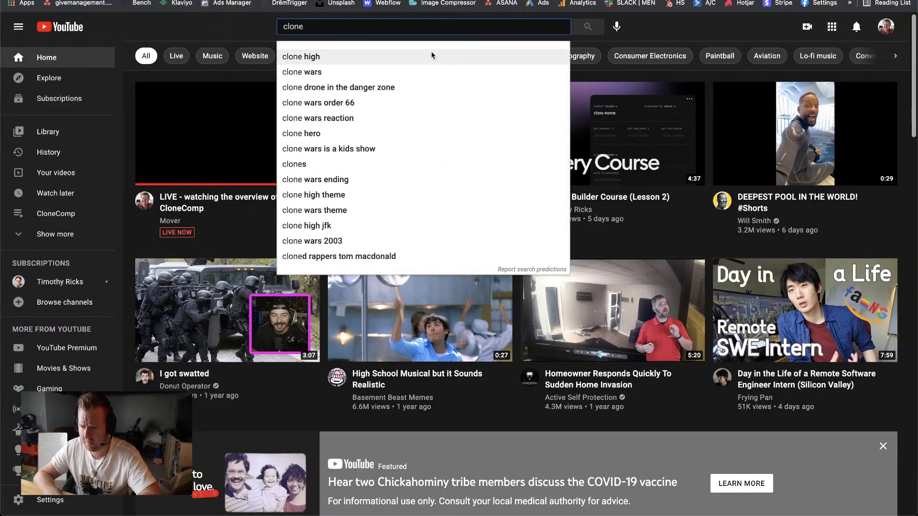
text(comp)
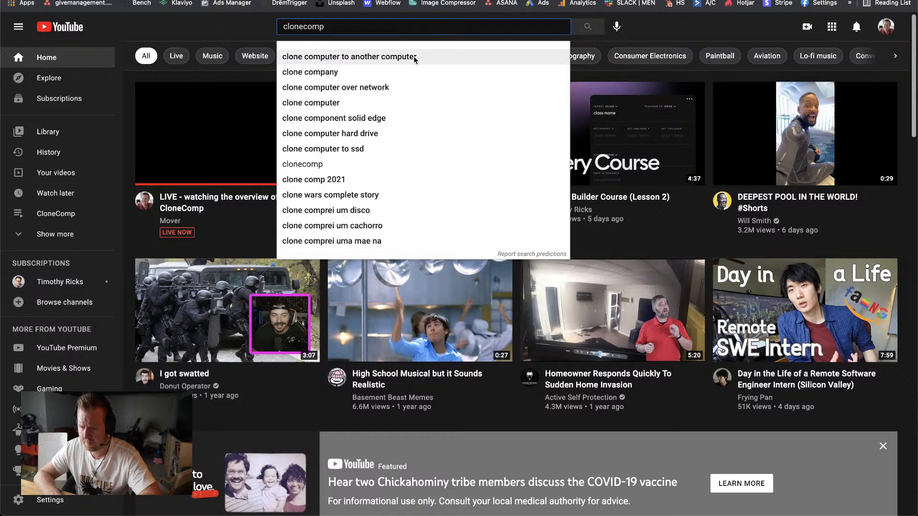
key(BackSpace)
key(BackSpace)
key(BackSpace)
key(BackSpace)
key(BackSpace)
key(BackSpace)
key(BackSpace)
key(BackSpace)
key(BackSpace)
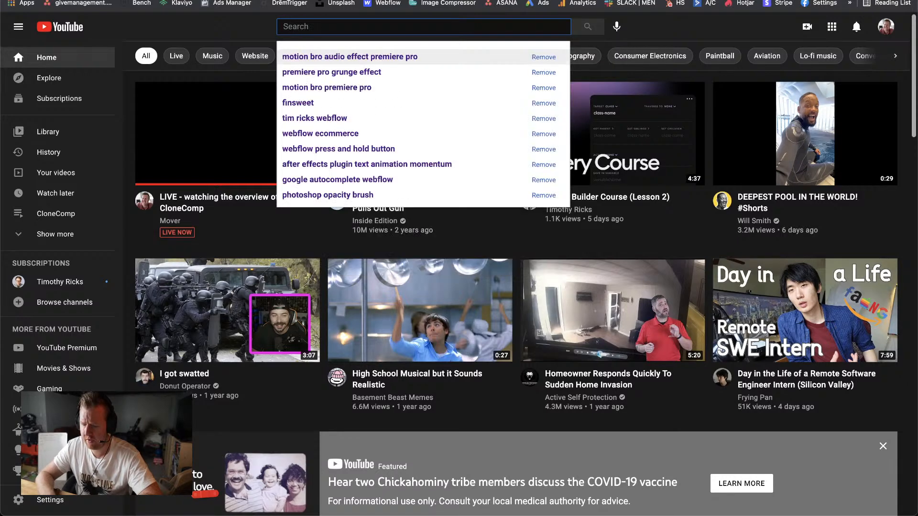
Step: Search YouTube for finsweet and open the "#25 - CloneComp AMA" livestream from the Finsweet channel
text(fins)
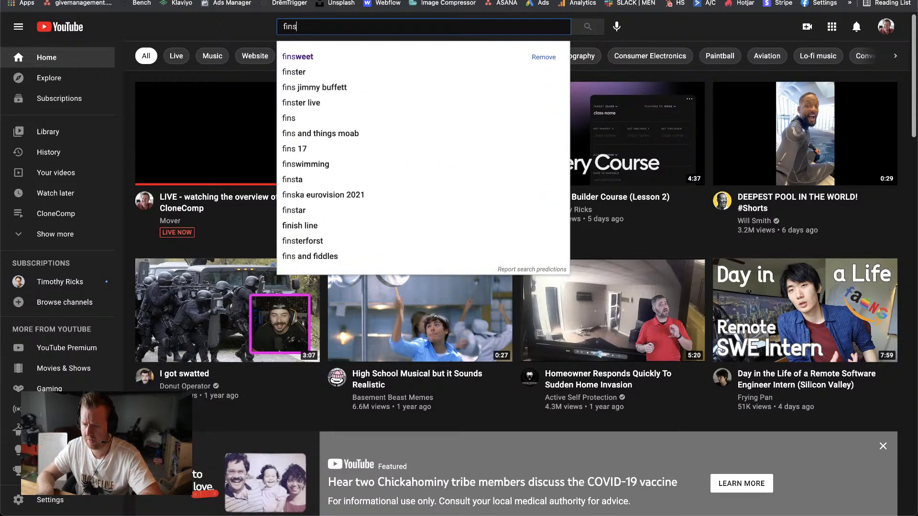
click(311, 62)
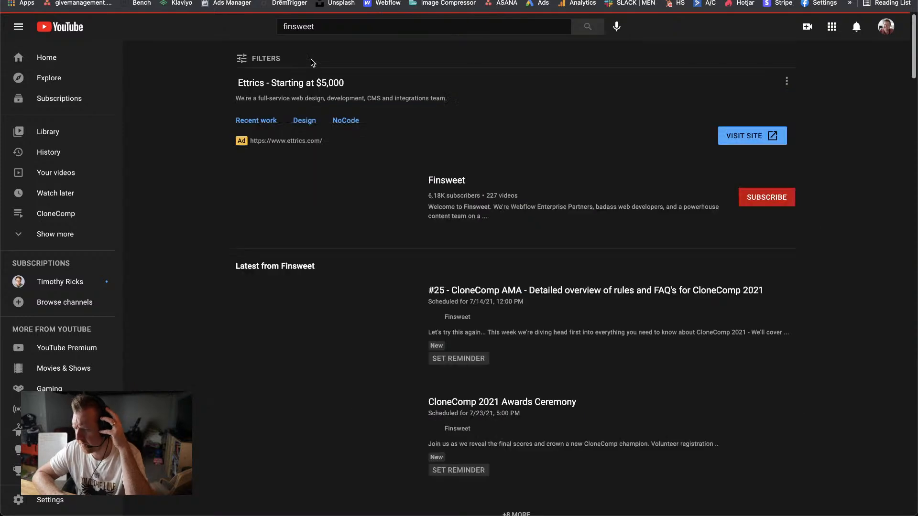
click(440, 183)
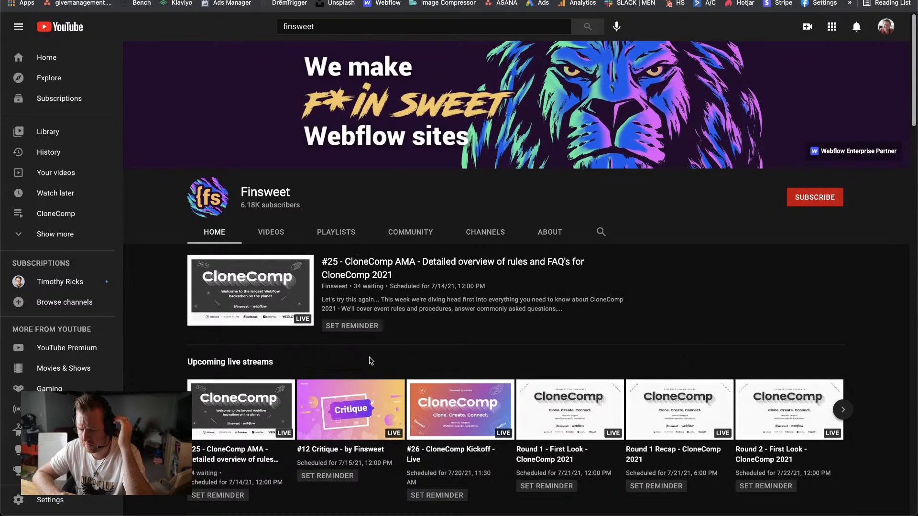
click(274, 304)
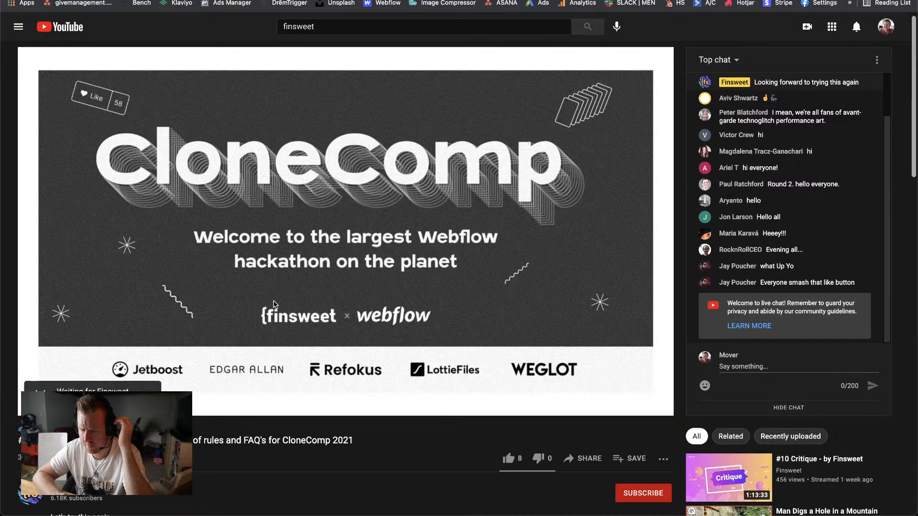
Step: Post the message "YEAH!" in the CloneComp AMA livestream's chat
scroll(274, 304, down, 3)
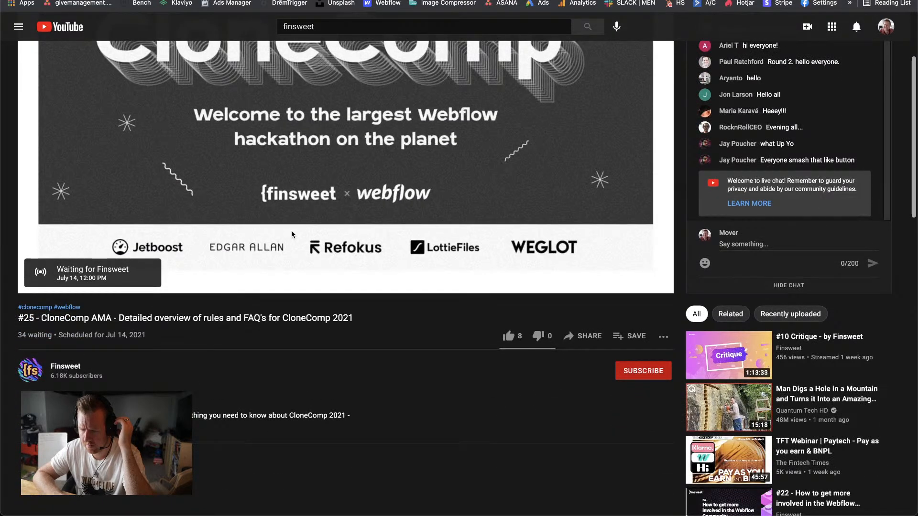
scroll(292, 234, up, 3)
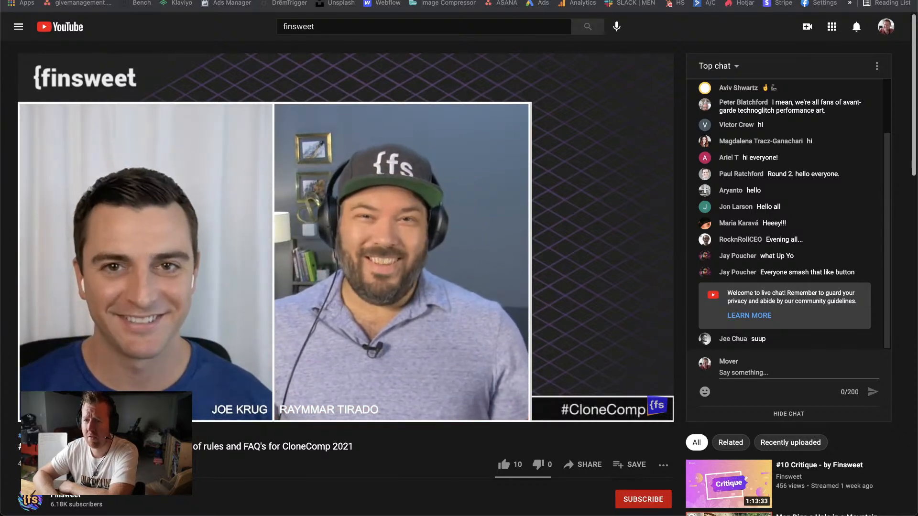
click(751, 374)
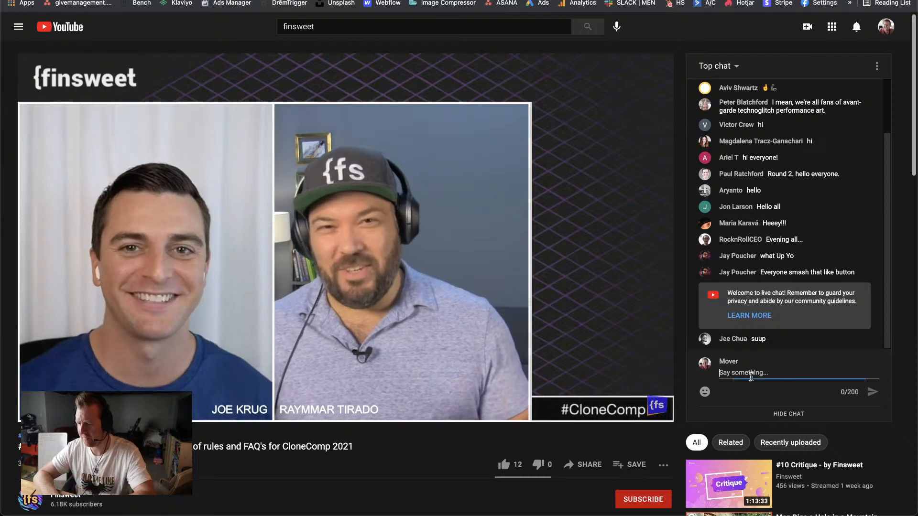
text(YEAH!)
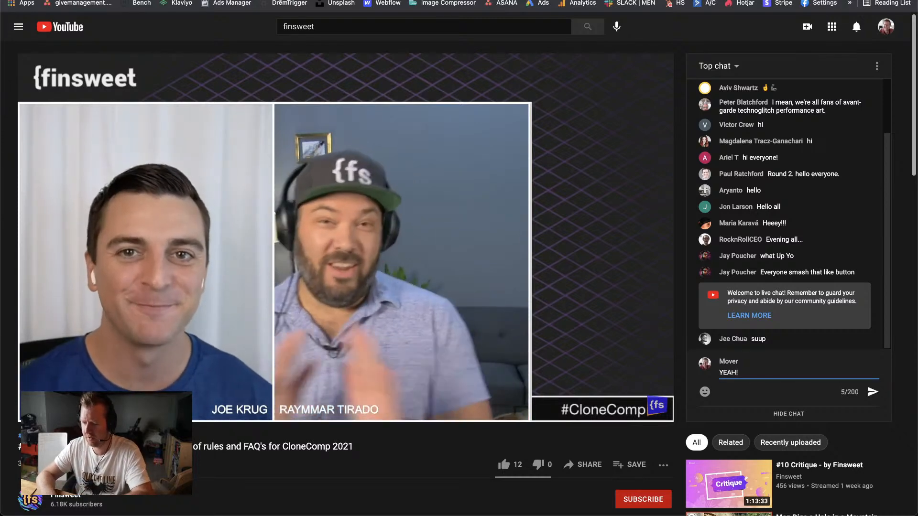
key(Return)
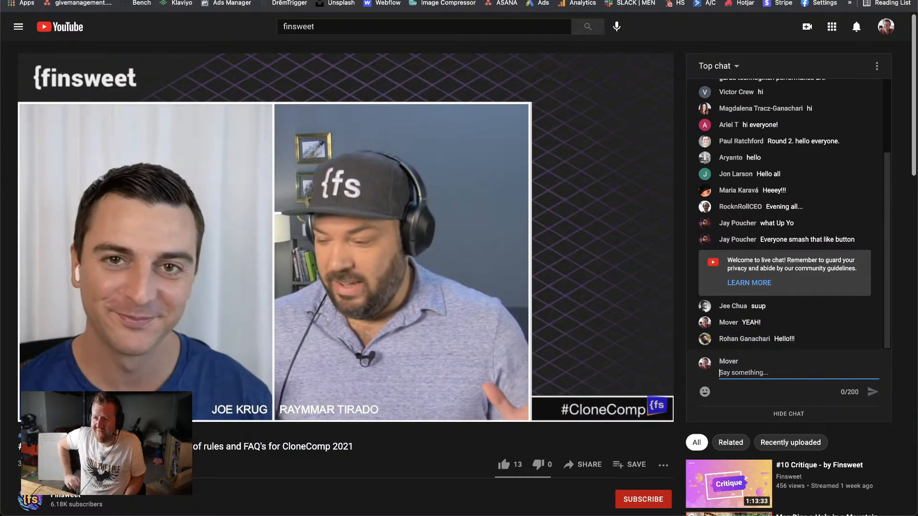
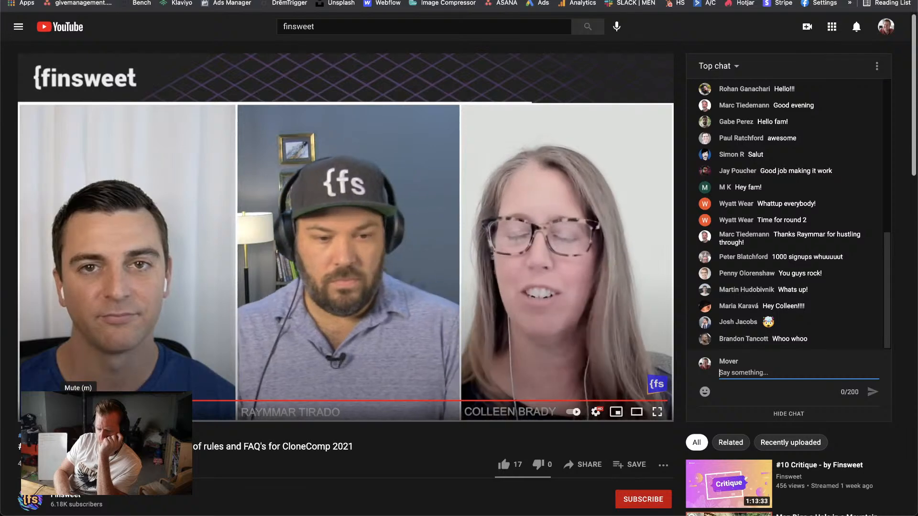
click(78, 412)
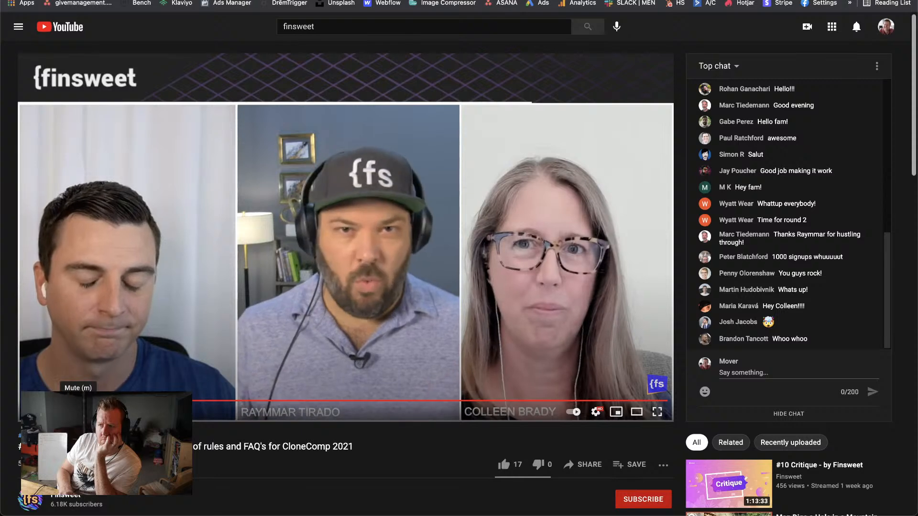
key(m)
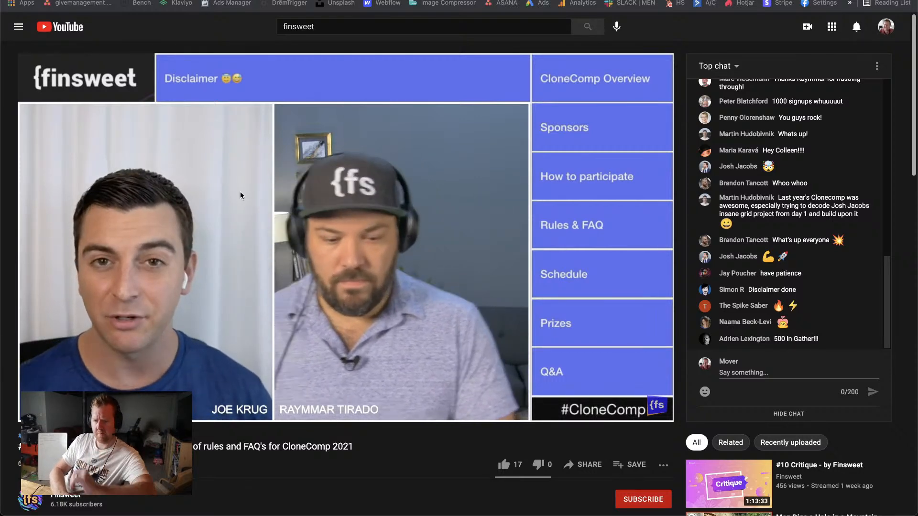
Step: Open gather.io in a new browser tab
key(super+t)
text(ga)
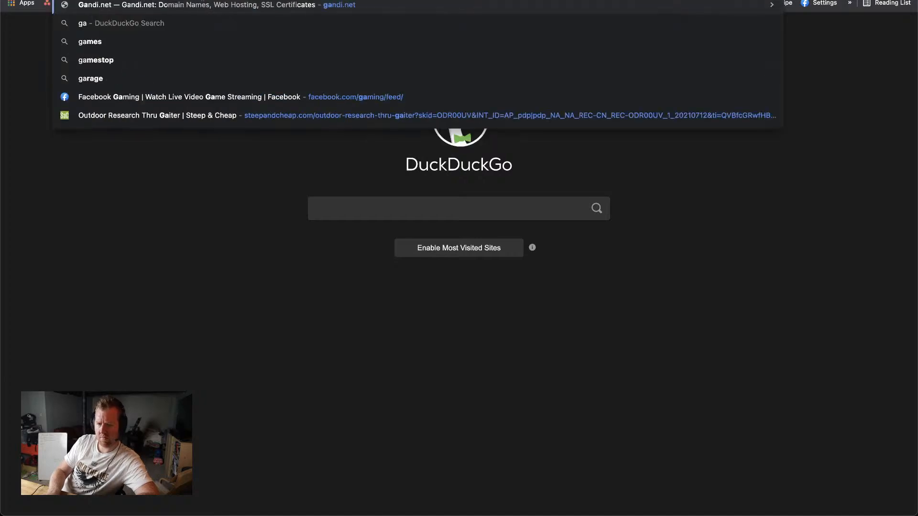
text(ther)
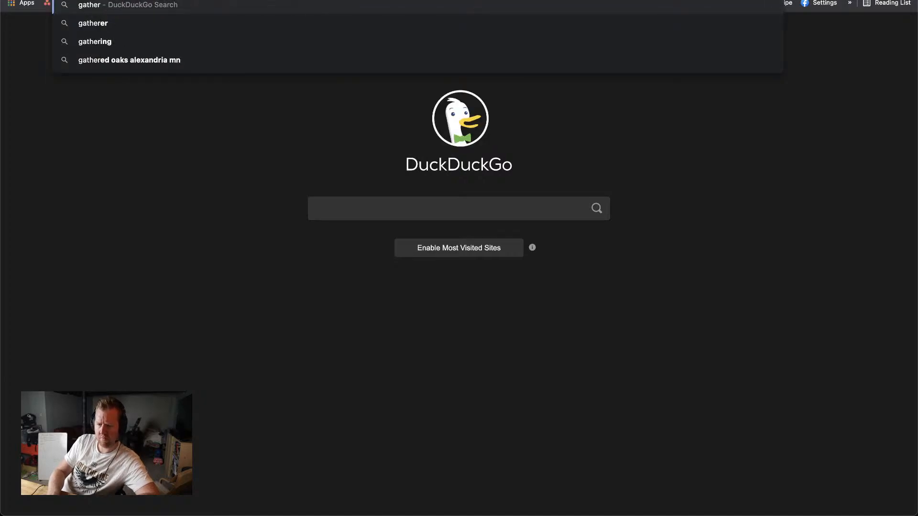
text(.io)
key(Return)
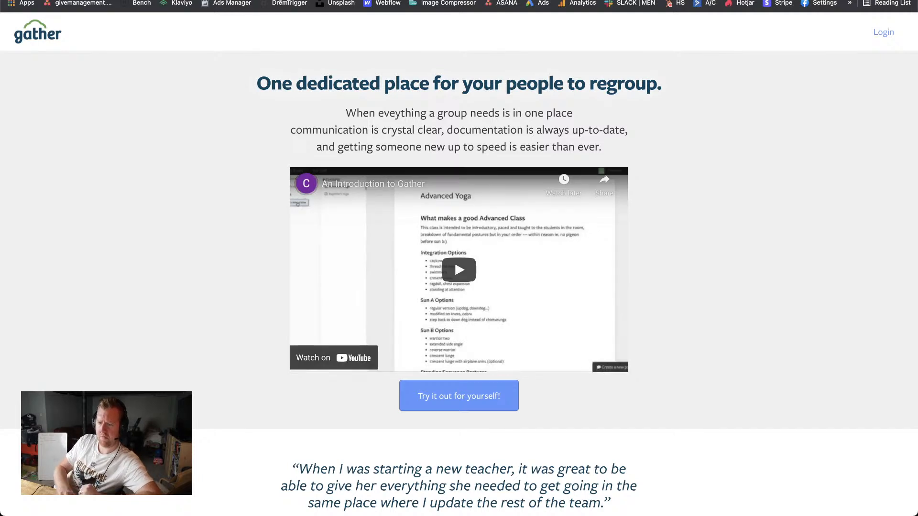
Step: Search the web for gather in another new tab and open the gather.town site from the results
key(super+t)
text(gather)
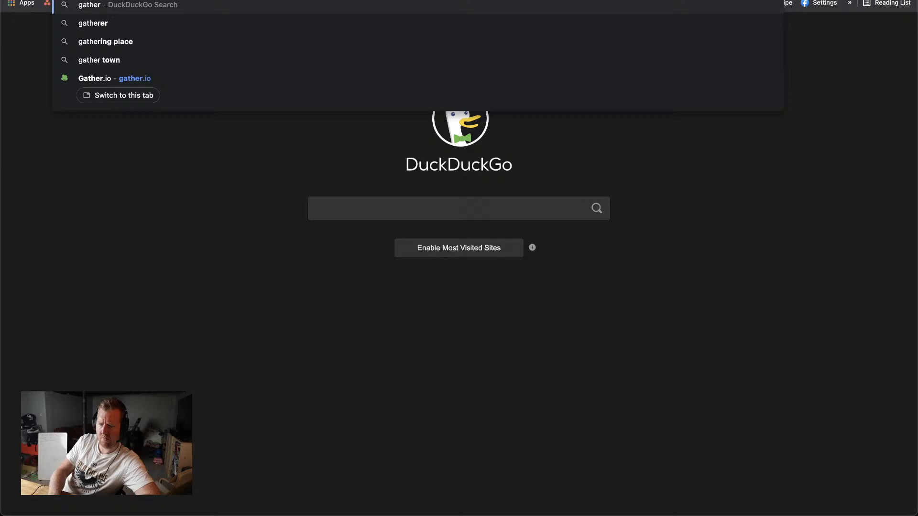
key(Return)
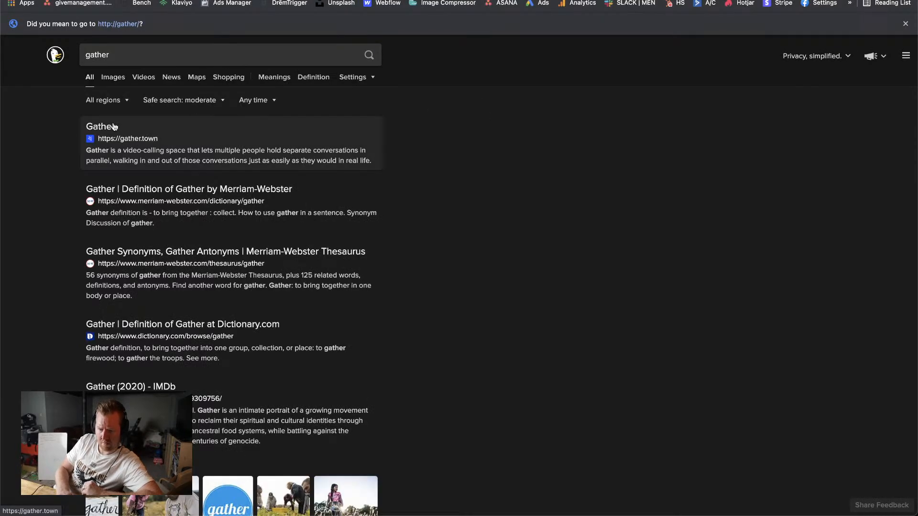
click(100, 127)
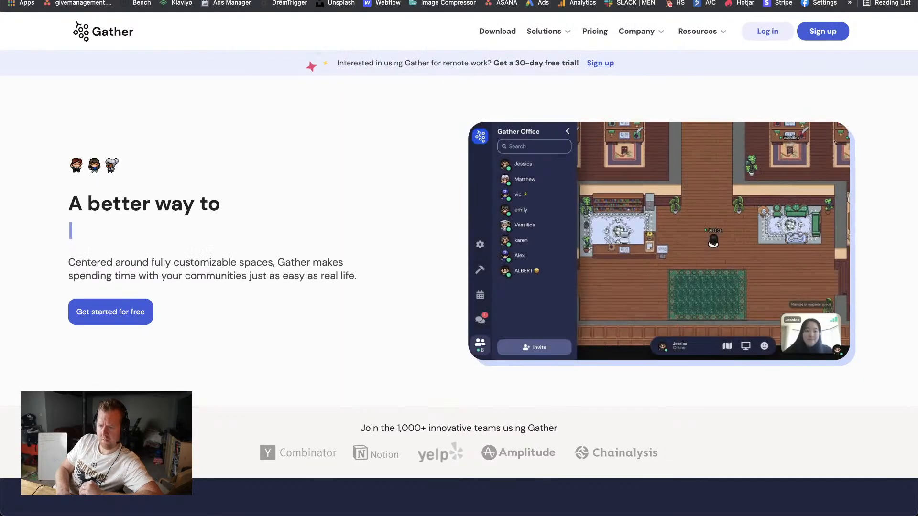
Step: Log in to Gather through Google with the business e-mail account
click(756, 31)
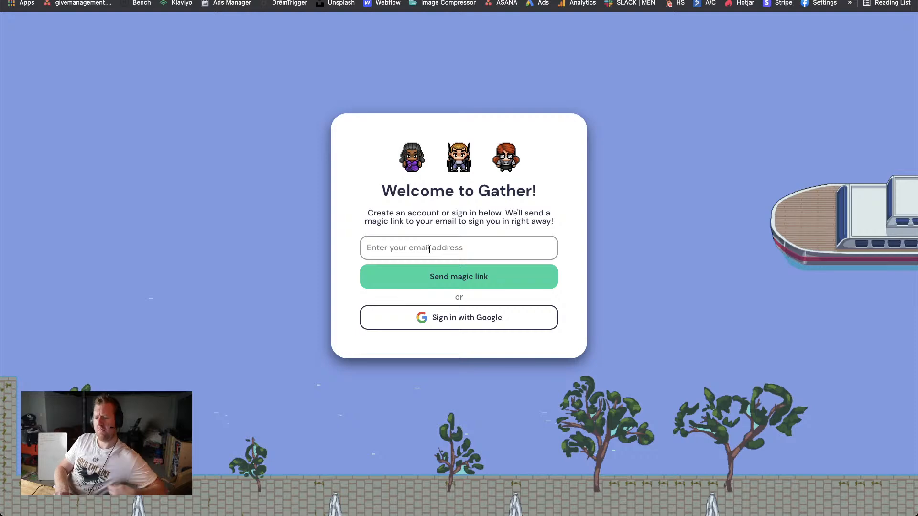
click(440, 318)
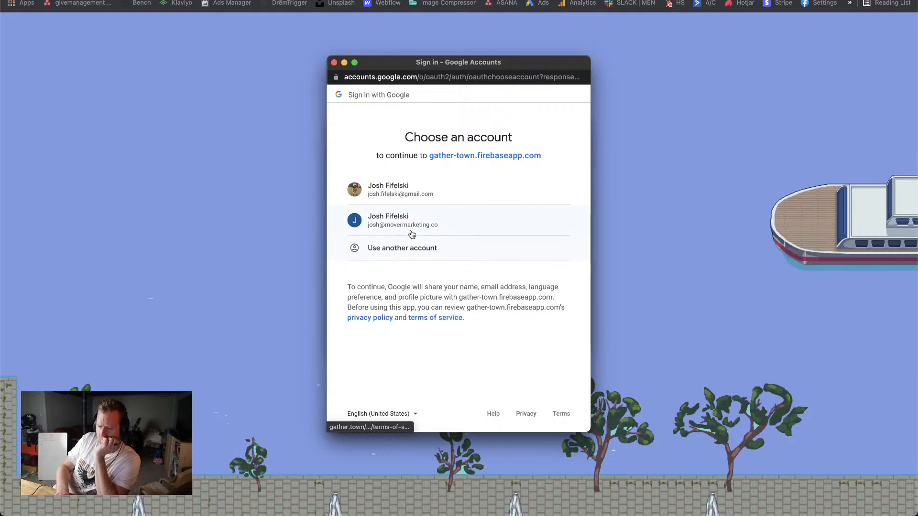
click(410, 222)
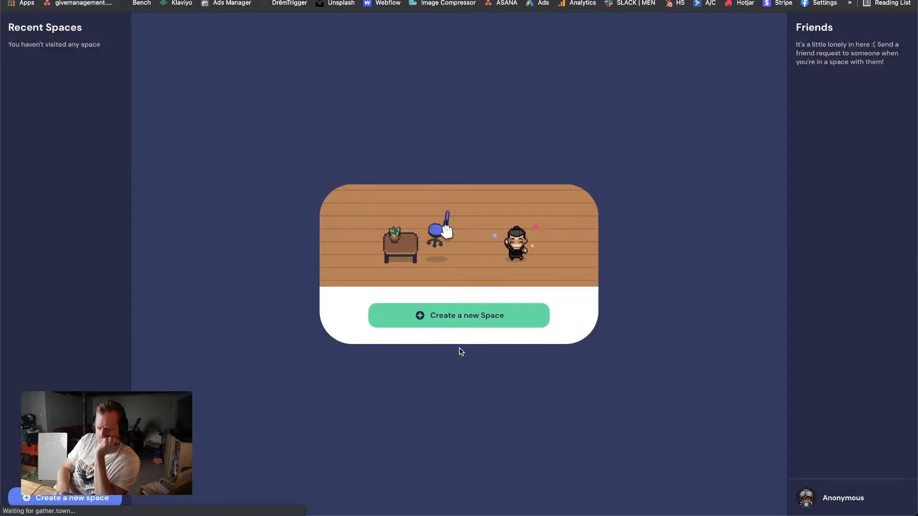
Step: Enter the user's first name in the Gather profile, save it with the default character, and return to the YouTube livestream
text(Josh)
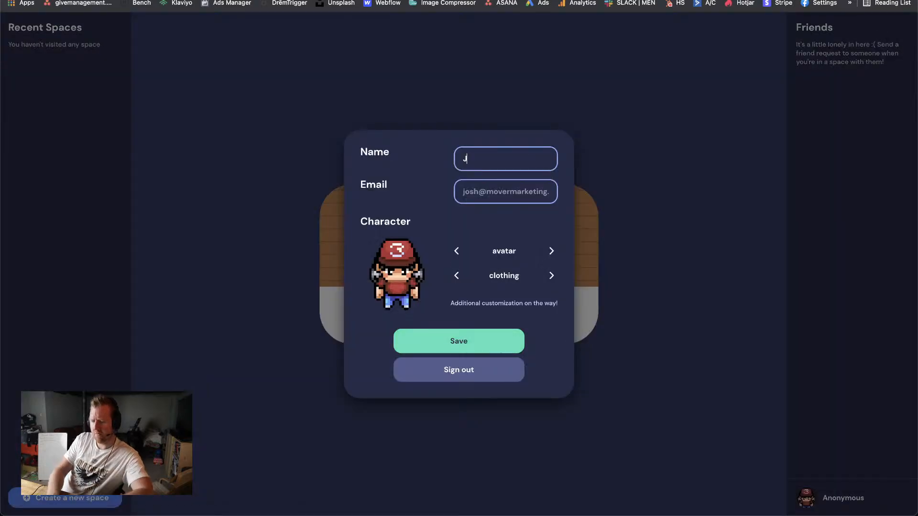
click(461, 345)
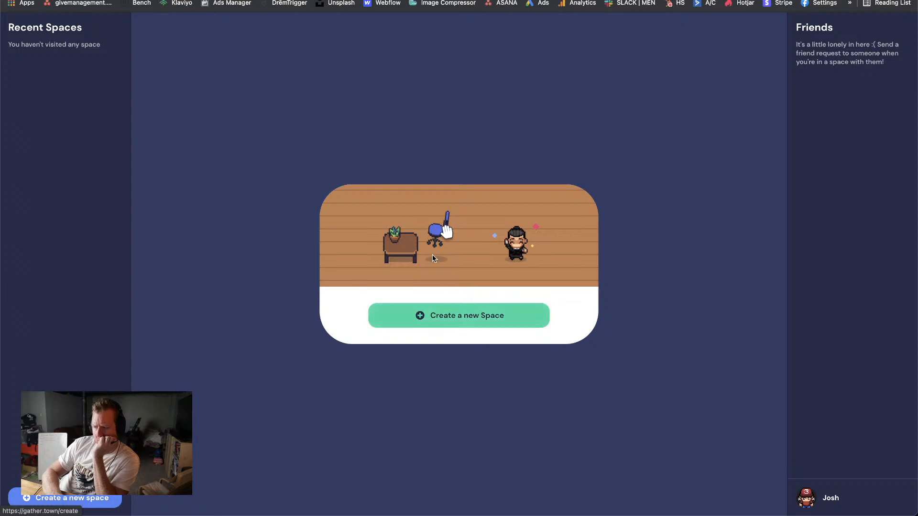
key(ctrl+Tab)
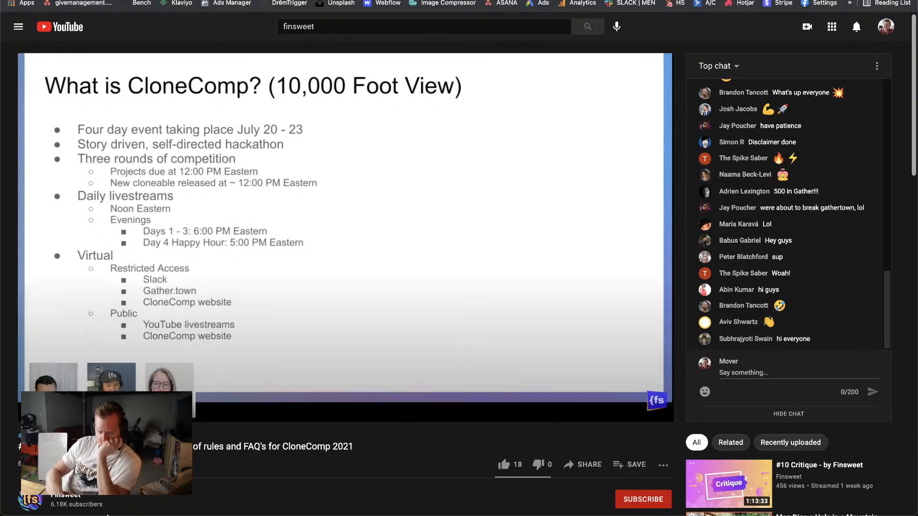
Step: Switch to Superhuman and open the CloneComp e-mail "Let's try this again..." from the Other inbox
mouse_move(286, 506)
click(382, 497)
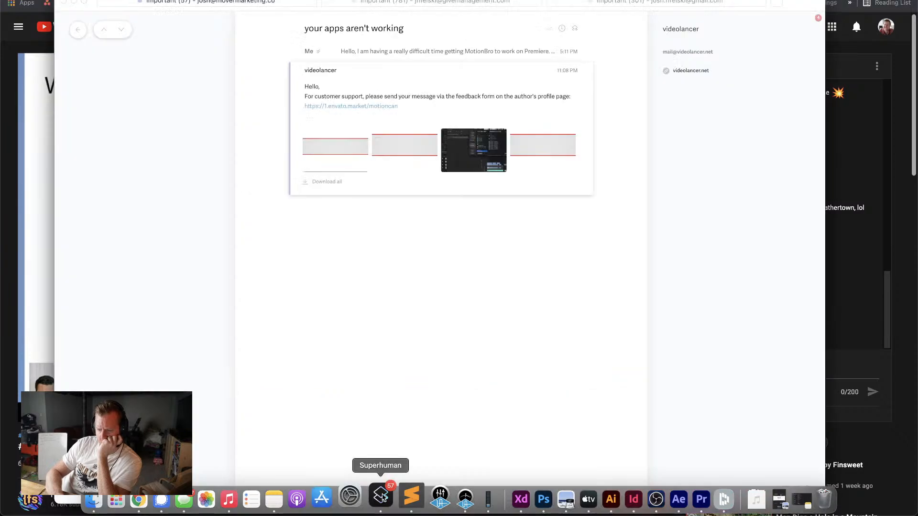
click(80, 30)
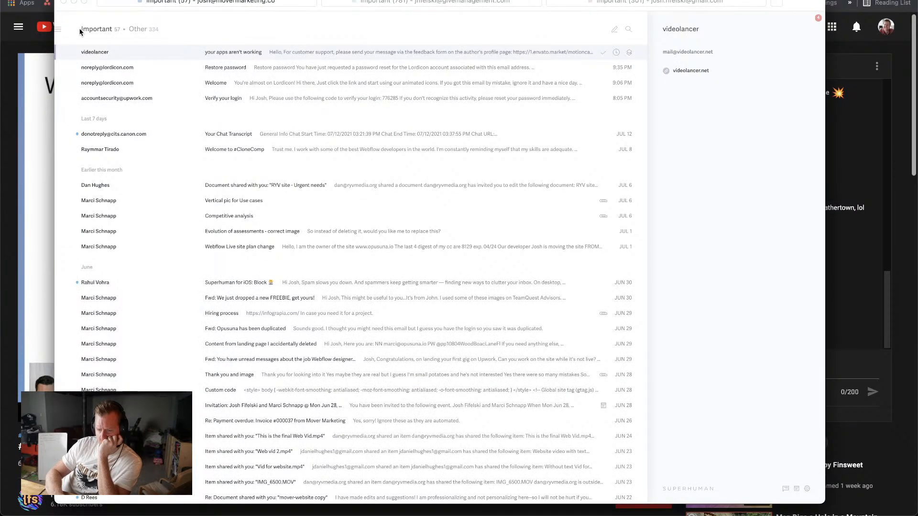
click(143, 29)
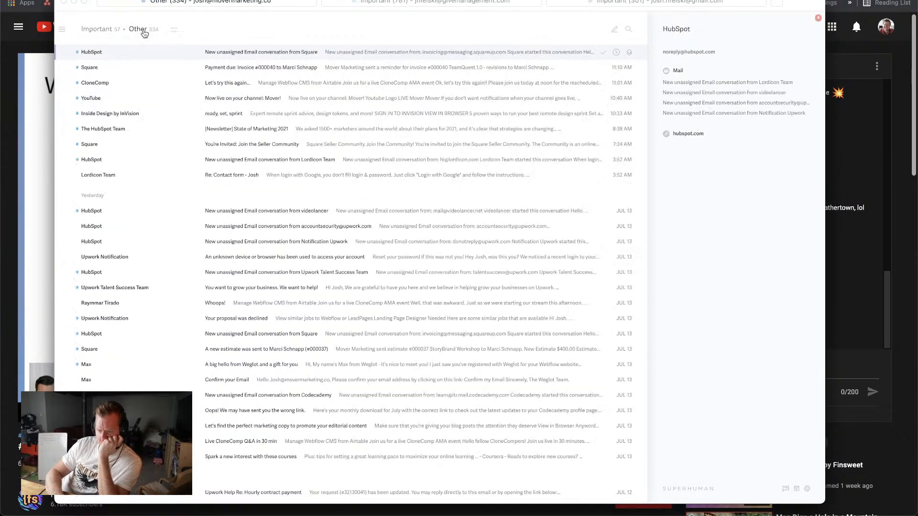
click(149, 82)
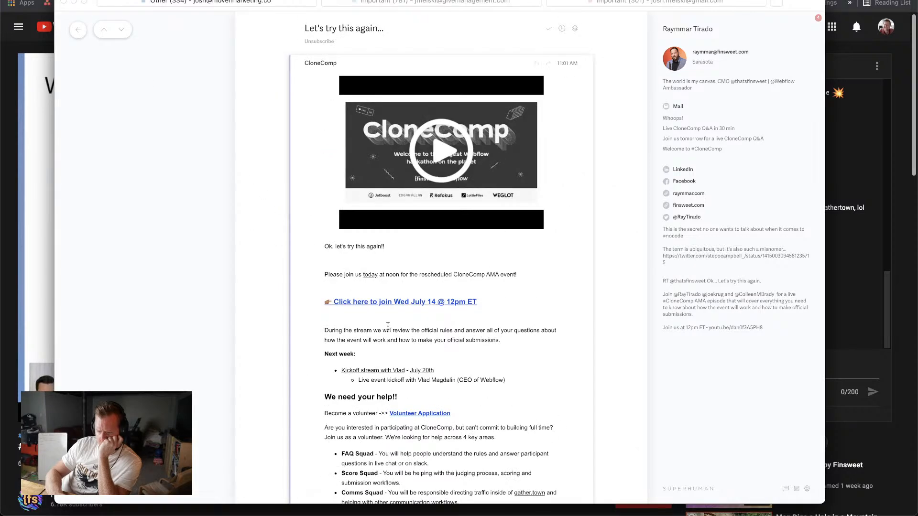
Step: Read through the CloneComp e-mail's event details, volunteer roles and sponsor links, and return to the YouTube livestream in Chrome
scroll(388, 325, down, 1)
scroll(388, 326, down, 4)
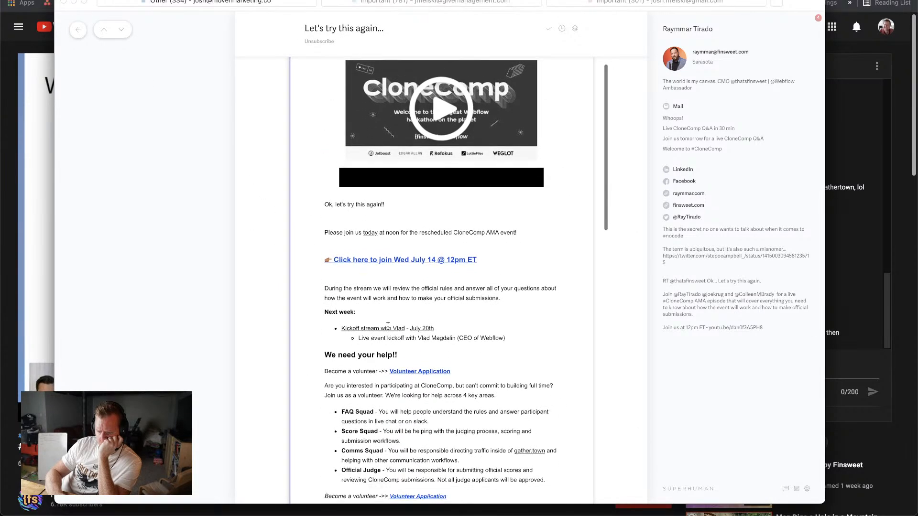
scroll(388, 326, down, 10)
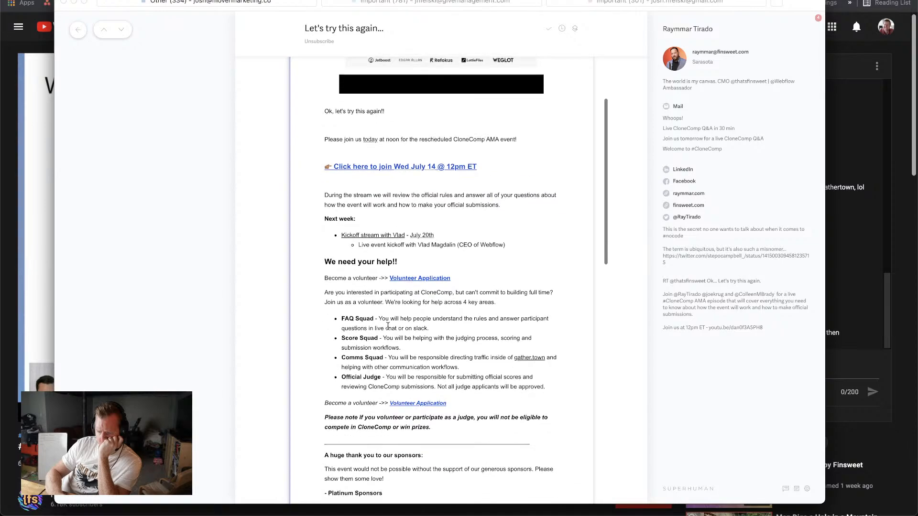
scroll(388, 328, down, 6)
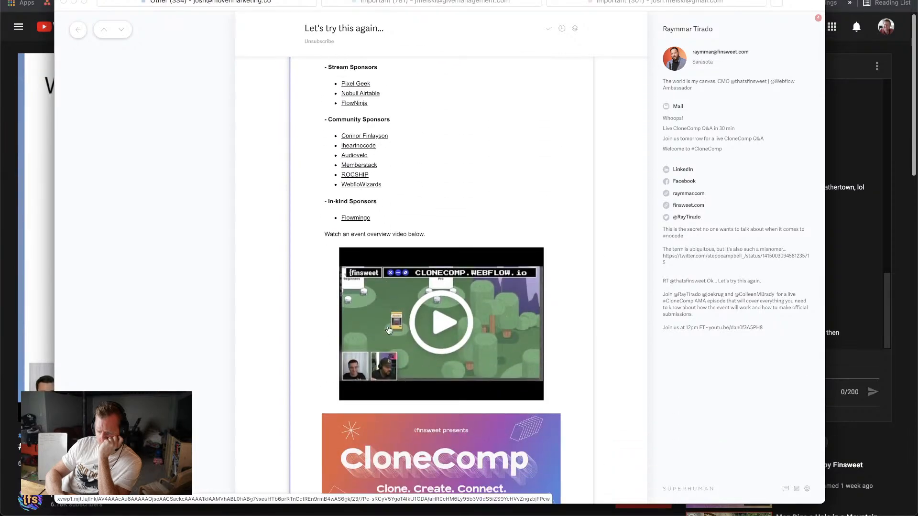
scroll(388, 330, down, 3)
scroll(388, 330, up, 5)
scroll(388, 330, up, 20)
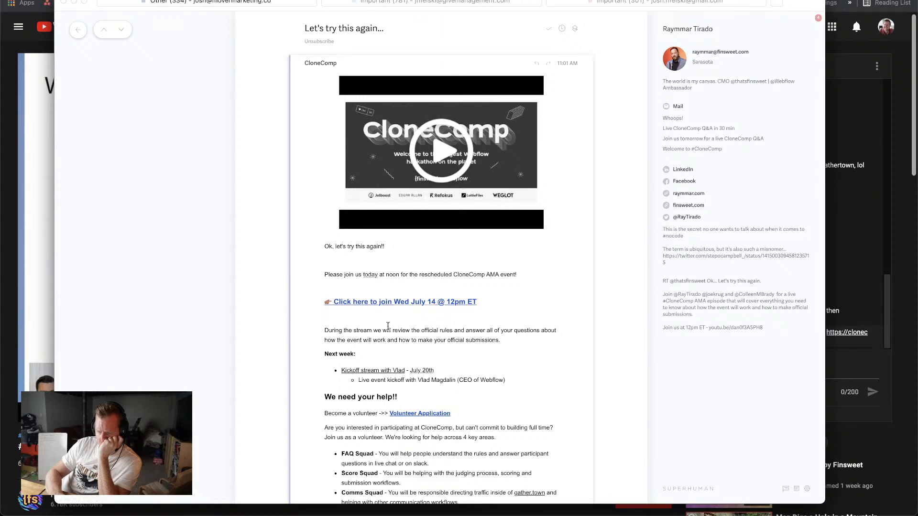
scroll(388, 326, down, 1)
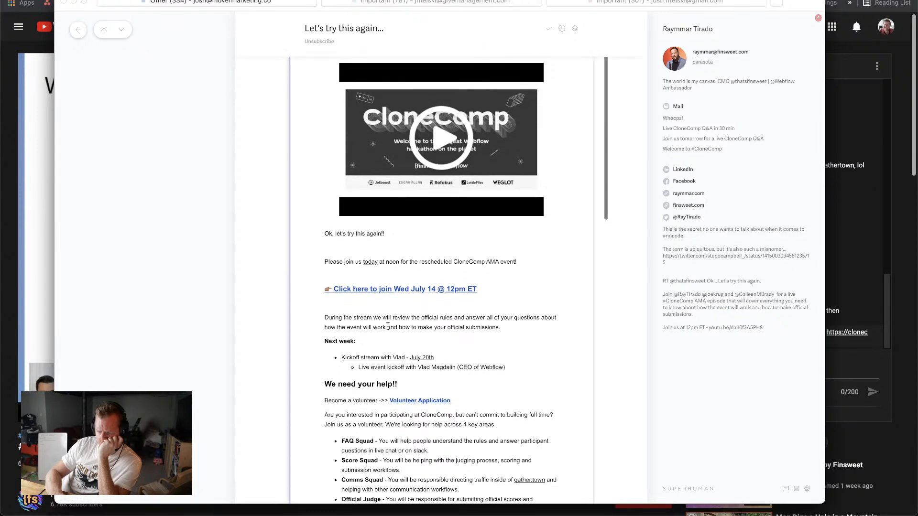
click(31, 170)
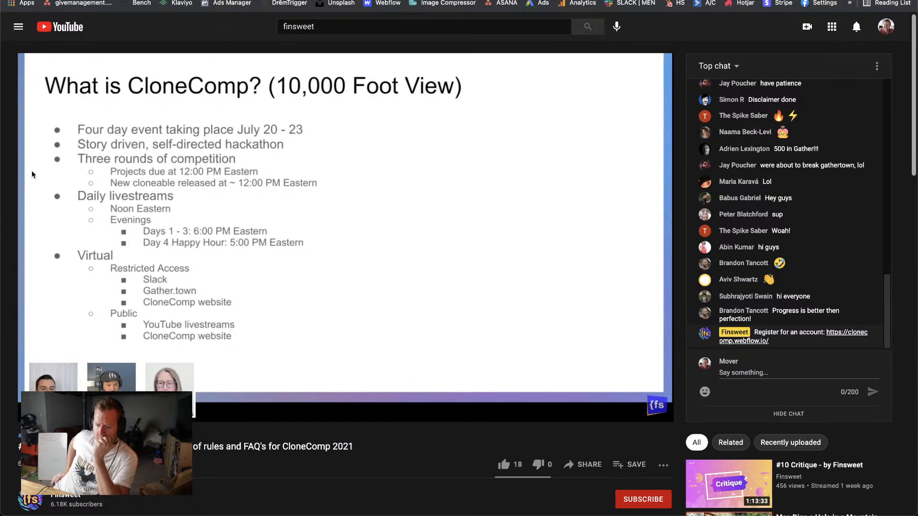